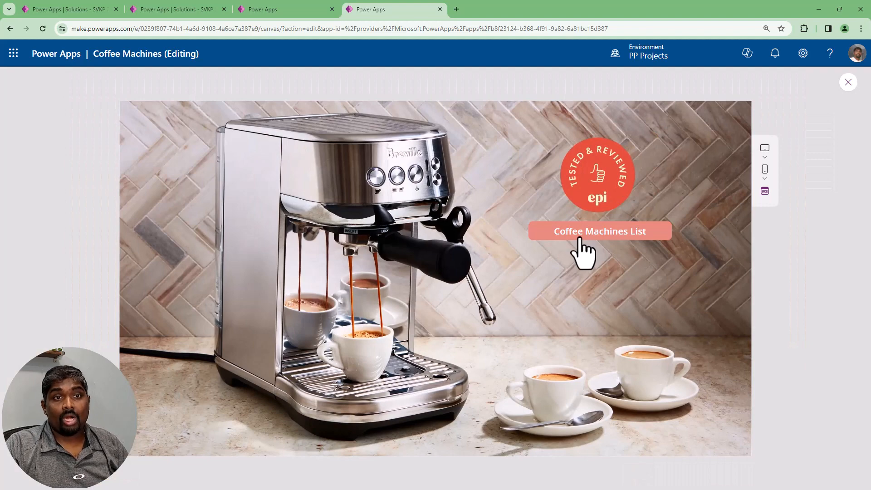
Open the Coffee Machines List from the home screen in the running preview, look it over and return to editing
{"action": "left_click", "coordinate": [582, 241]}
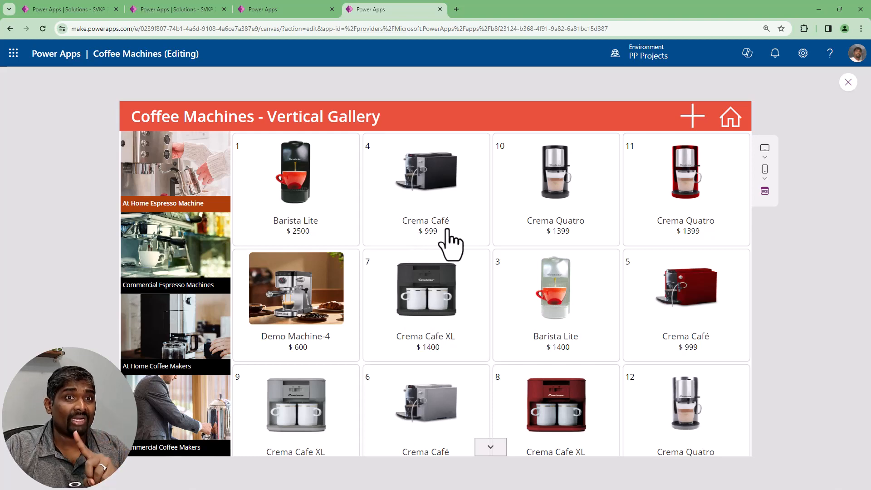
{"action": "left_click", "coordinate": [848, 83]}
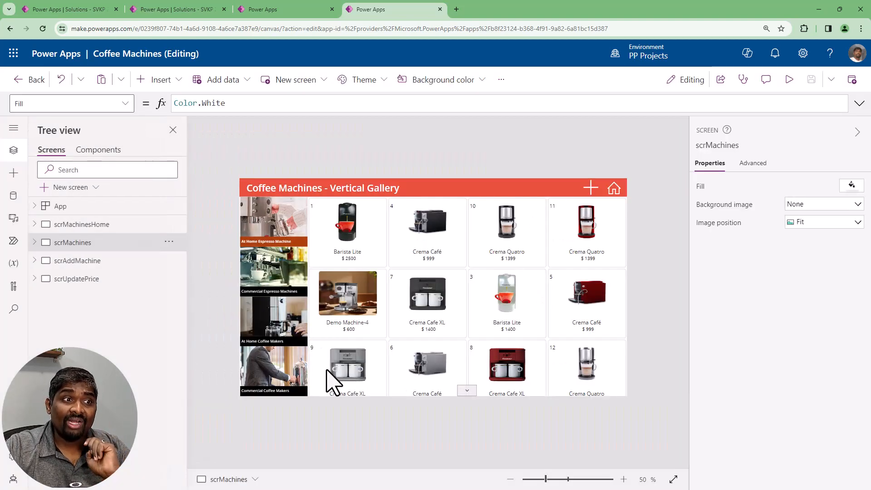
Format the Items formula of Gallery1 on the scrMachines screen so the Filter expression spans several lines
{"action": "left_click", "coordinate": [35, 242]}
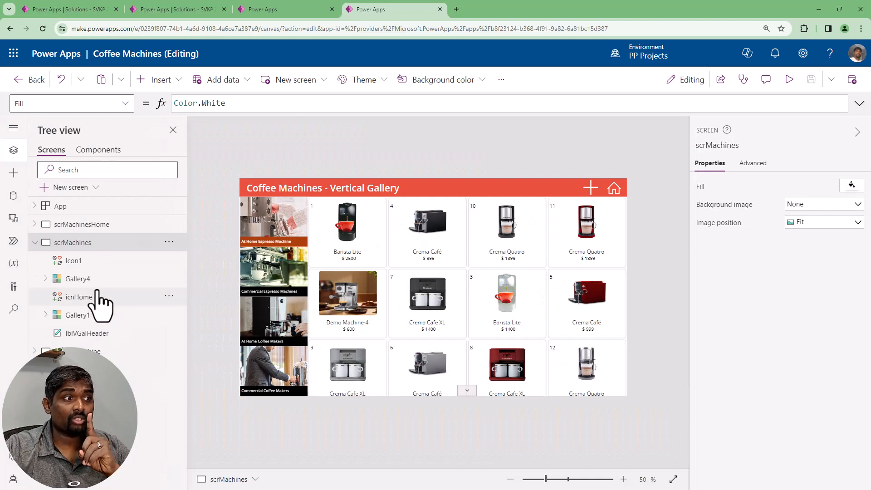
{"action": "left_click", "coordinate": [87, 319]}
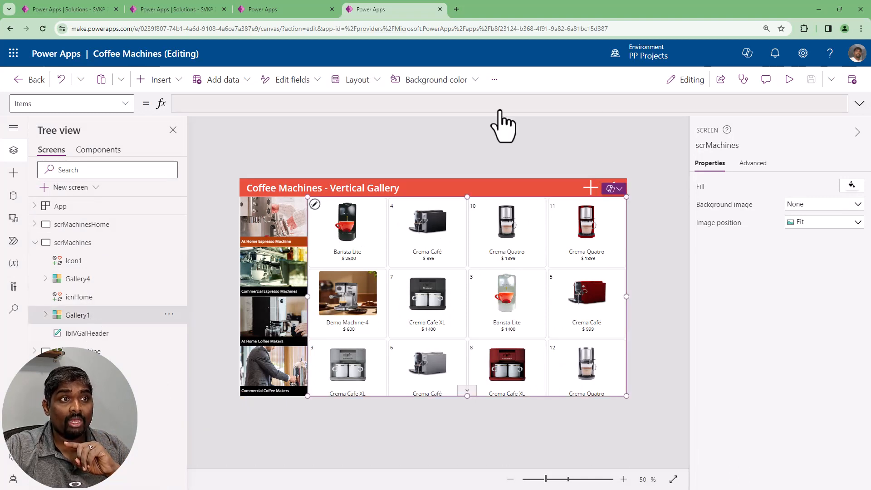
{"action": "left_click", "coordinate": [859, 103]}
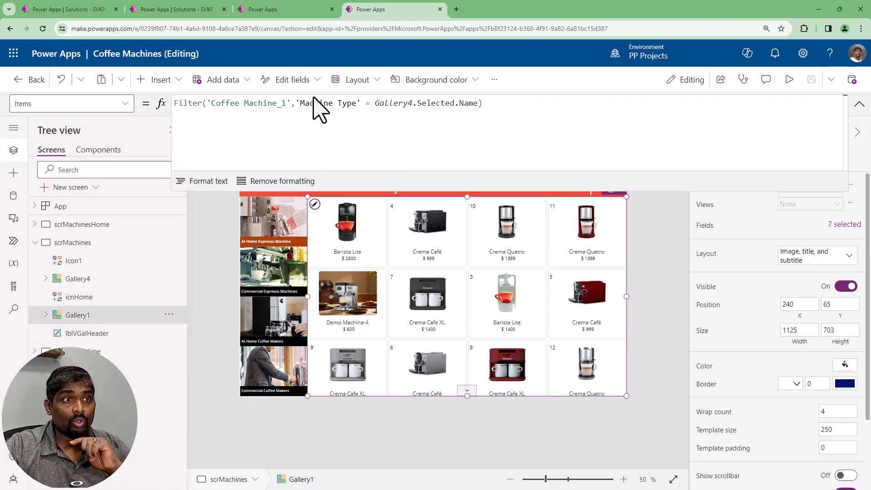
{"action": "left_click", "coordinate": [203, 181]}
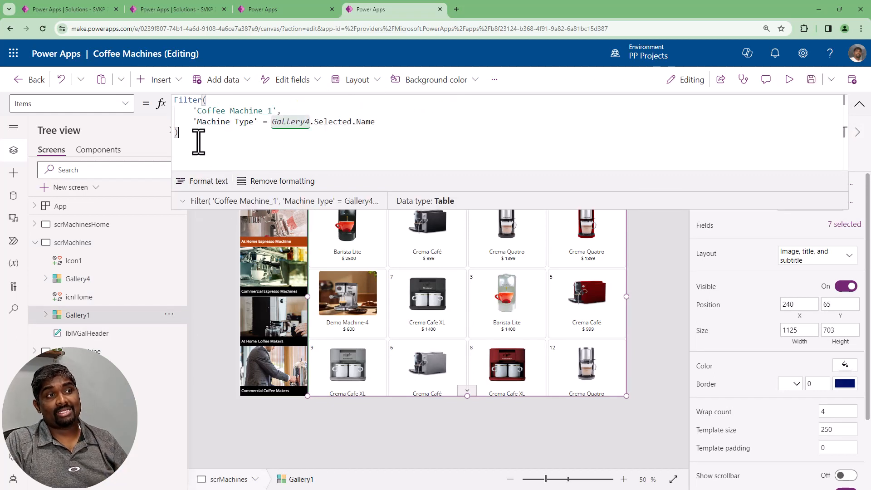
{"action": "key", "text": "ctrl+a"}
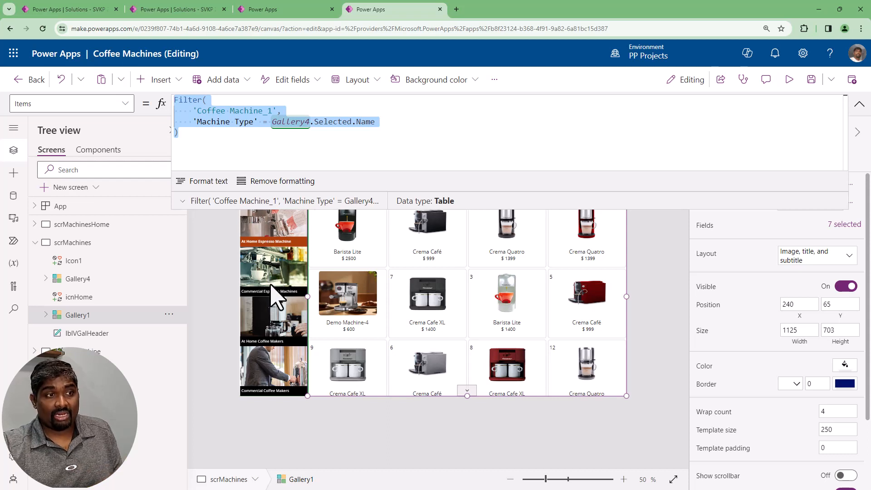
{"action": "left_click", "coordinate": [393, 122]}
{"action": "left_click", "coordinate": [859, 104]}
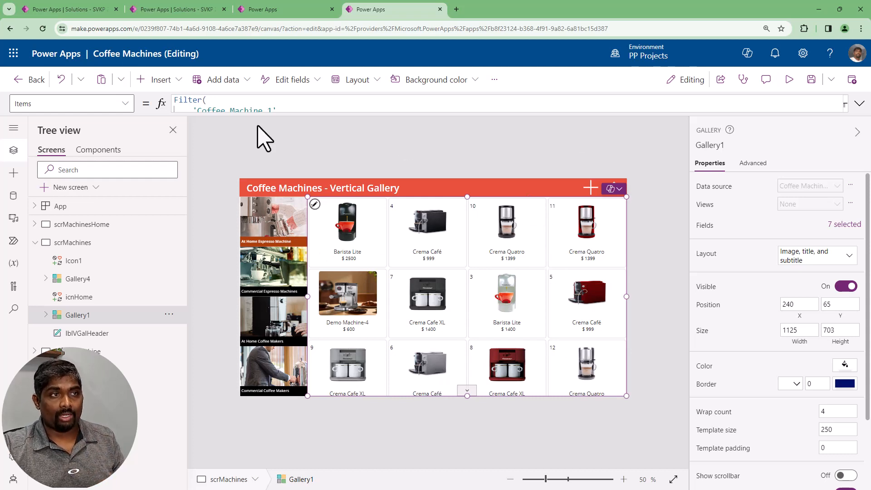
Insert a text input into the header between the title and plus icon, at about X 734, Y 12, and clear its default text
{"action": "left_click", "coordinate": [161, 81]}
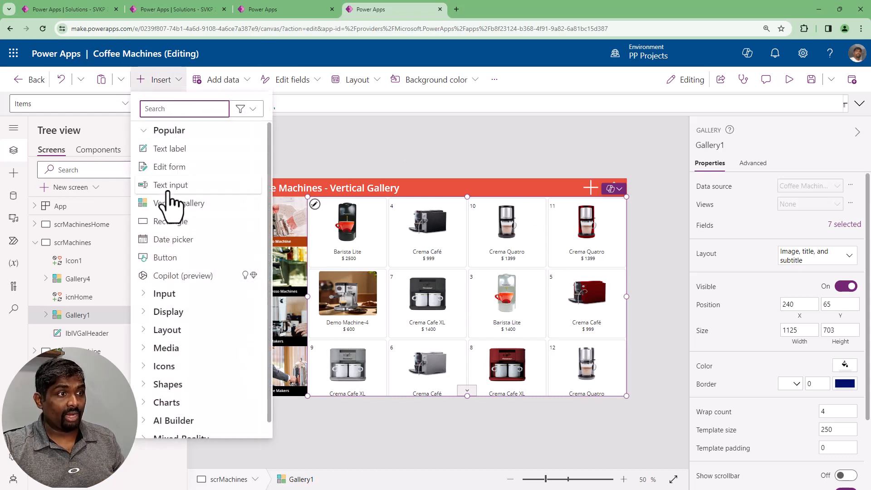
{"action": "left_click", "coordinate": [309, 196]}
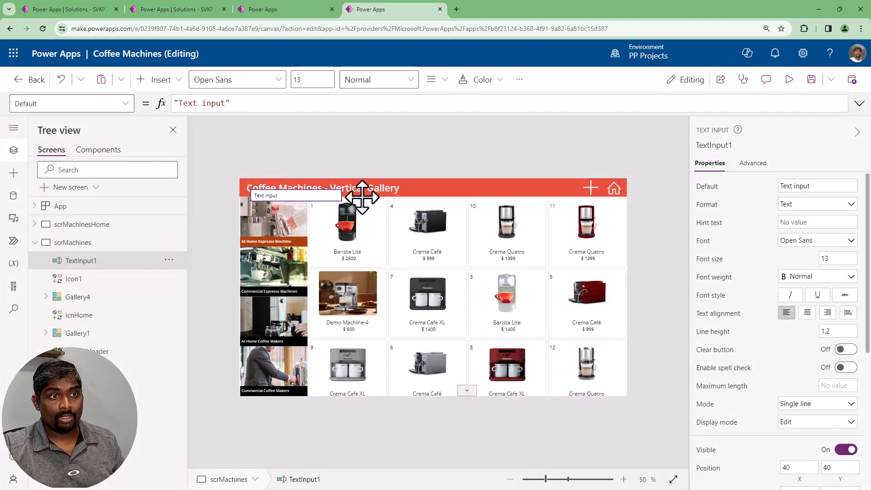
{"action": "left_click_drag", "start_coordinate": [362, 197], "coordinate": [512, 187]}
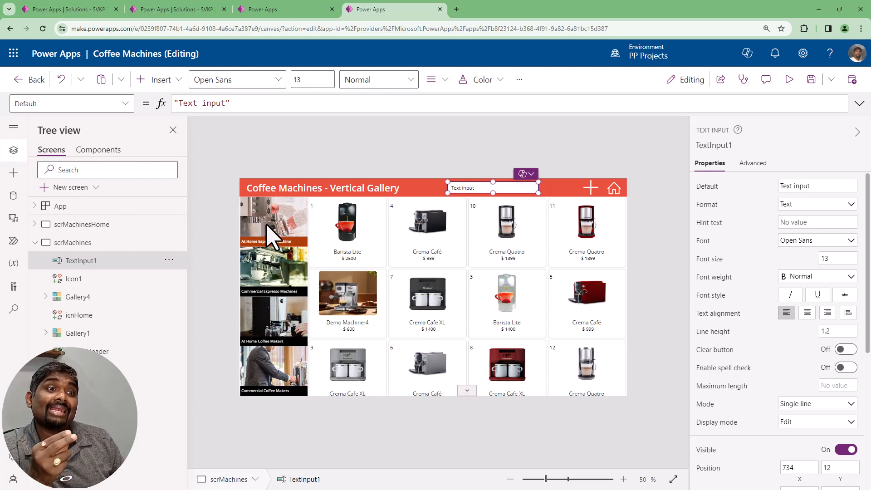
{"action": "left_click", "coordinate": [795, 186]}
{"action": "key", "text": "BackSpace"}
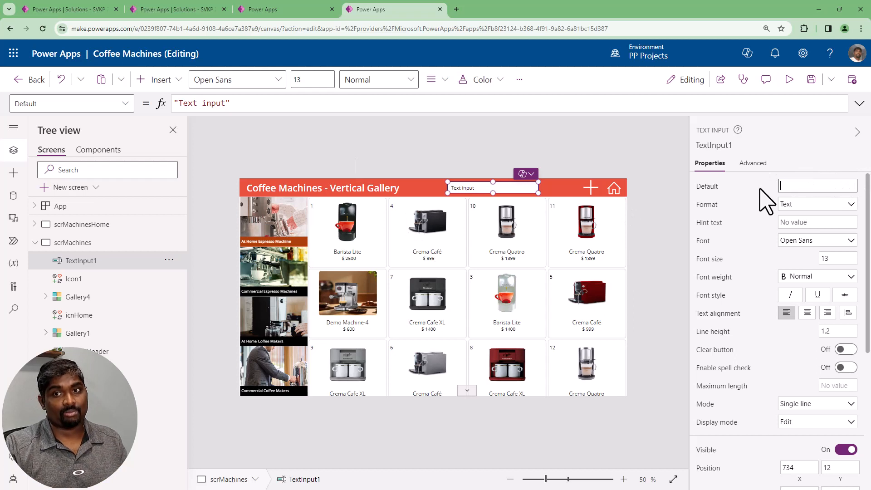
Rename the new text input as txtMchFtrPrc
{"action": "left_click", "coordinate": [729, 146]}
{"action": "type", "text": "txt"}
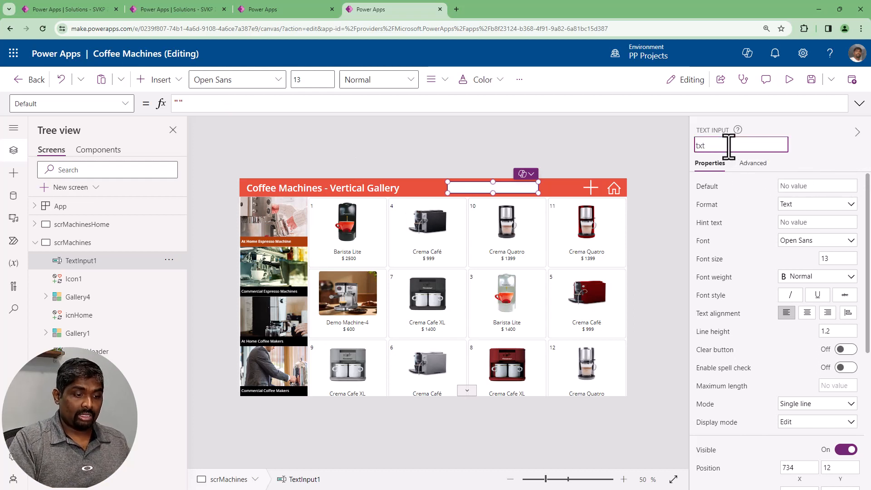
{"action": "type", "text": "MchFt"}
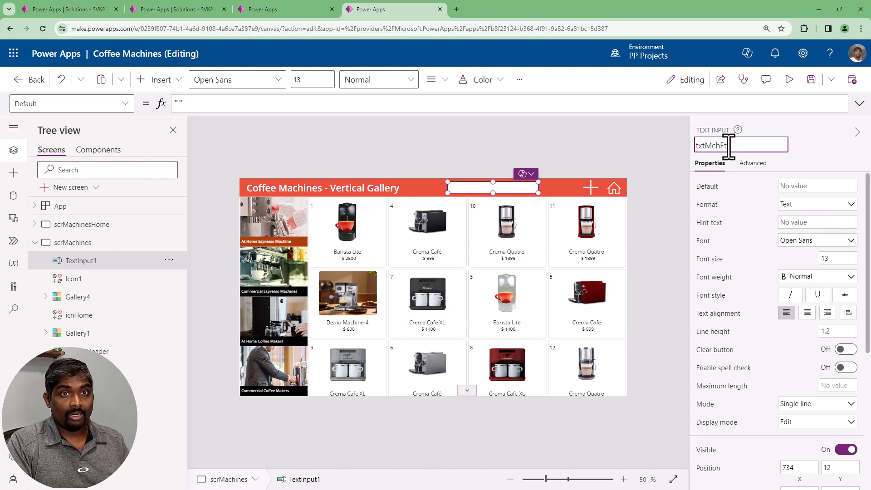
{"action": "type", "text": "rPrc"}
{"action": "key", "text": "Return"}
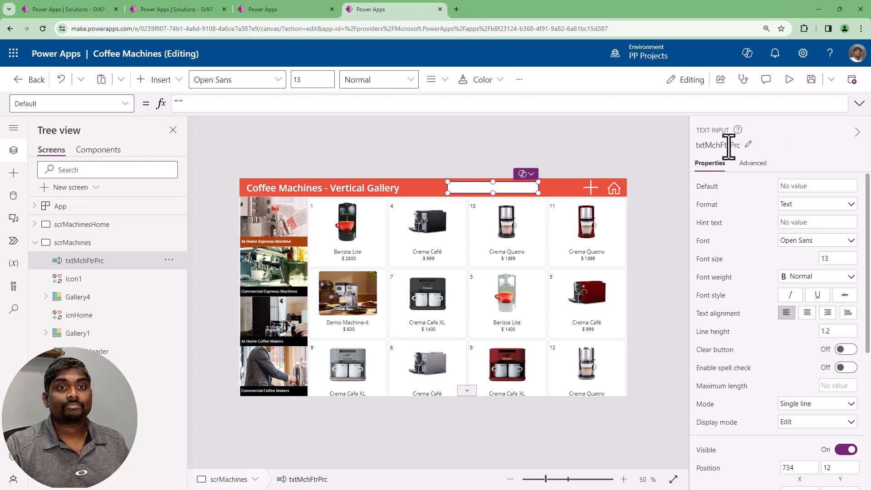
{"action": "left_click", "coordinate": [727, 145]}
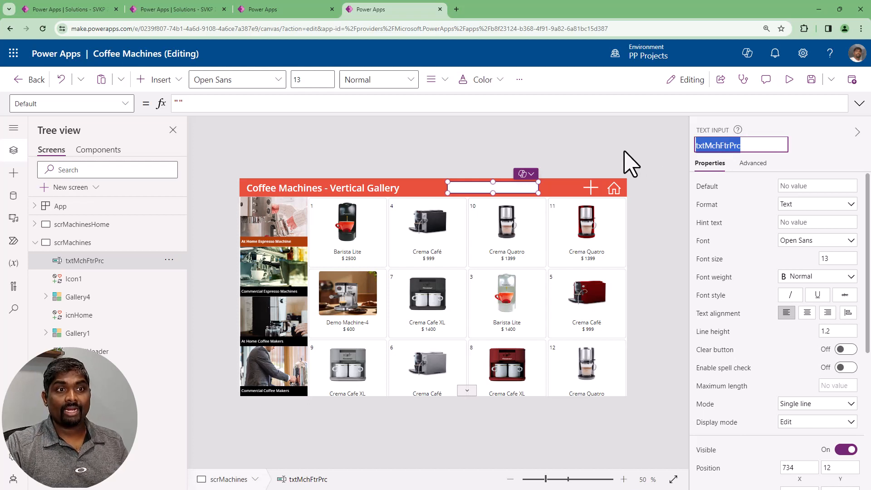
{"action": "left_click", "coordinate": [628, 163]}
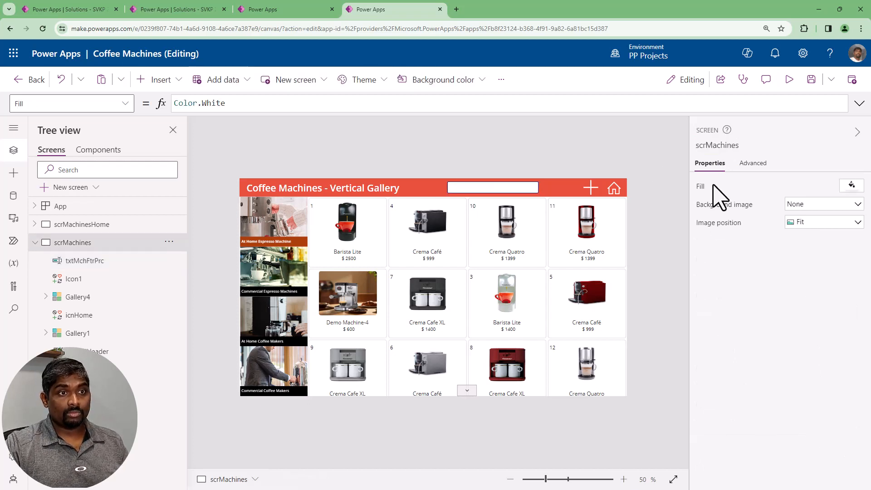
Set both the BorderThickness and the FocusedBorderThickness of txtMchFtrPrc to 1
{"action": "left_click", "coordinate": [488, 195]}
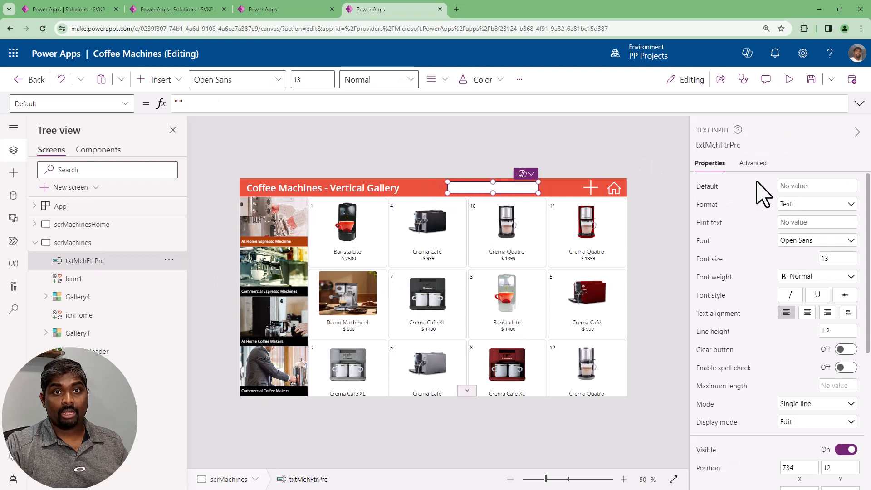
{"action": "left_click", "coordinate": [751, 164]}
{"action": "left_click", "coordinate": [744, 188]}
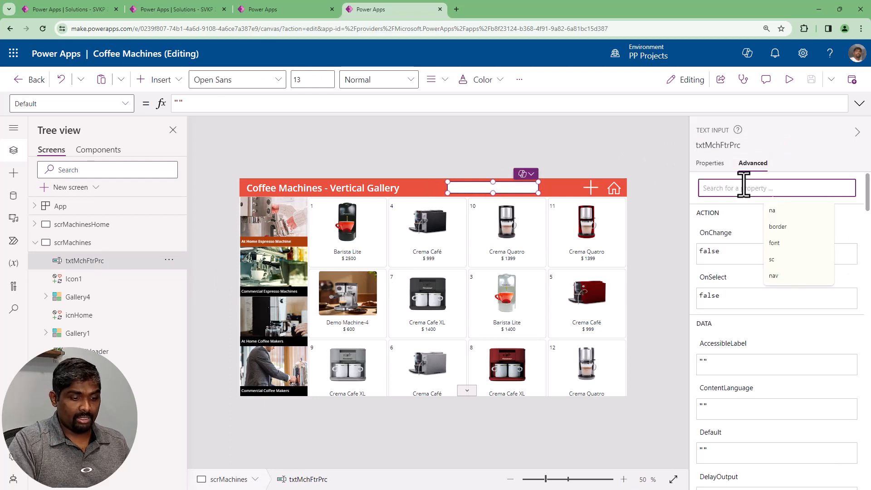
{"action": "type", "text": "br"}
{"action": "key", "text": "BackSpace"}
{"action": "type", "text": "ore"}
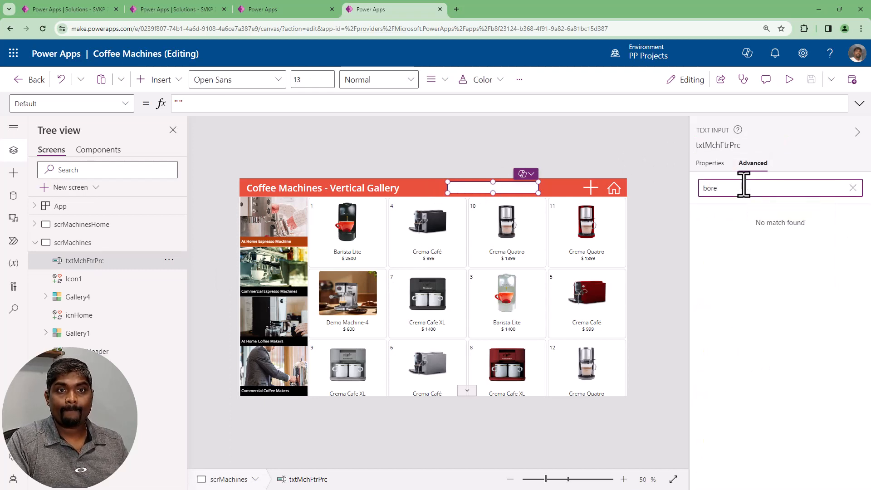
{"action": "key", "text": "BackSpace"}
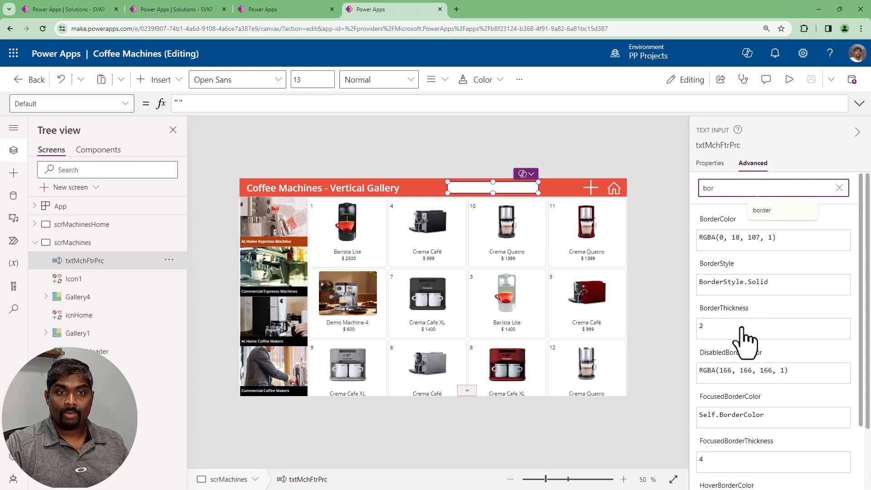
{"action": "left_click", "coordinate": [740, 329]}
{"action": "type", "text": "1"}
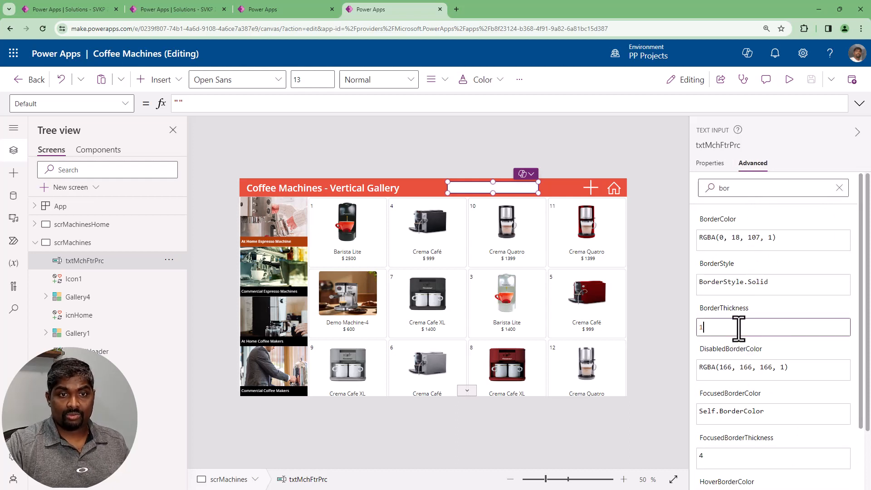
{"action": "left_click", "coordinate": [733, 460]}
{"action": "type", "text": "1"}
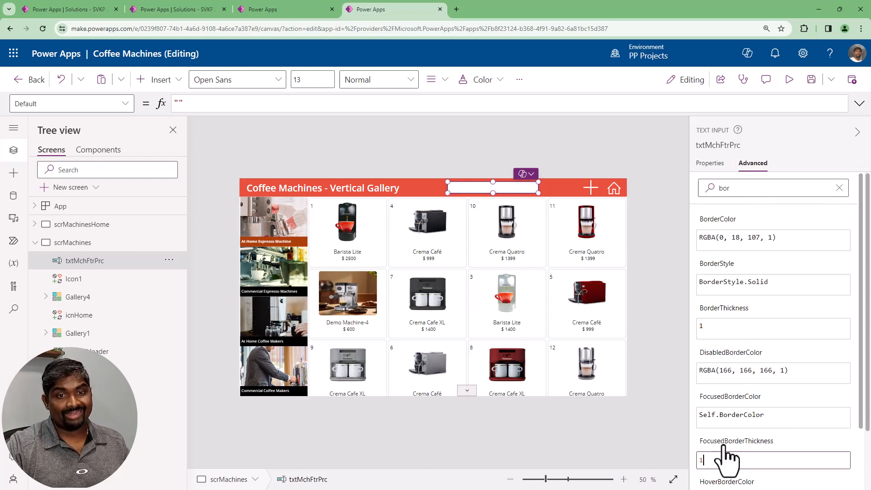
Set the hover fill of txtMchFtrPrc to transparent and check the header text box in a preview
{"action": "left_click", "coordinate": [709, 164]}
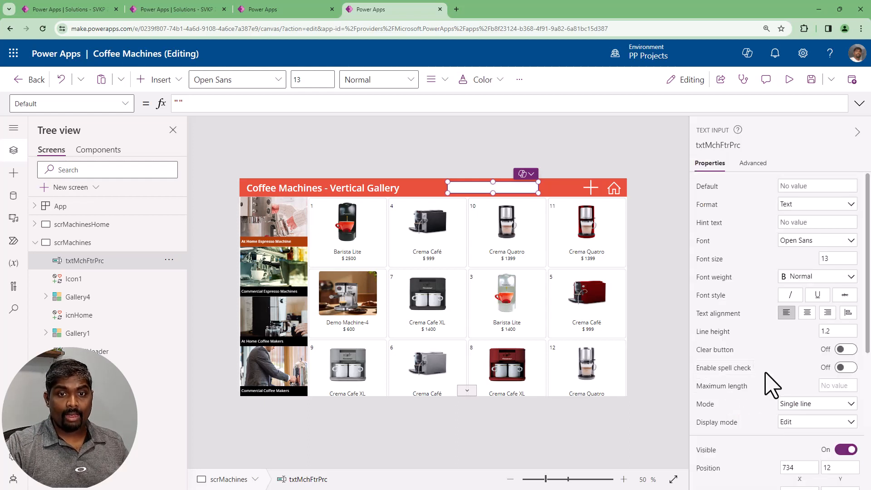
{"action": "scroll", "coordinate": [768, 383], "scroll_direction": "down", "scroll_amount": 5}
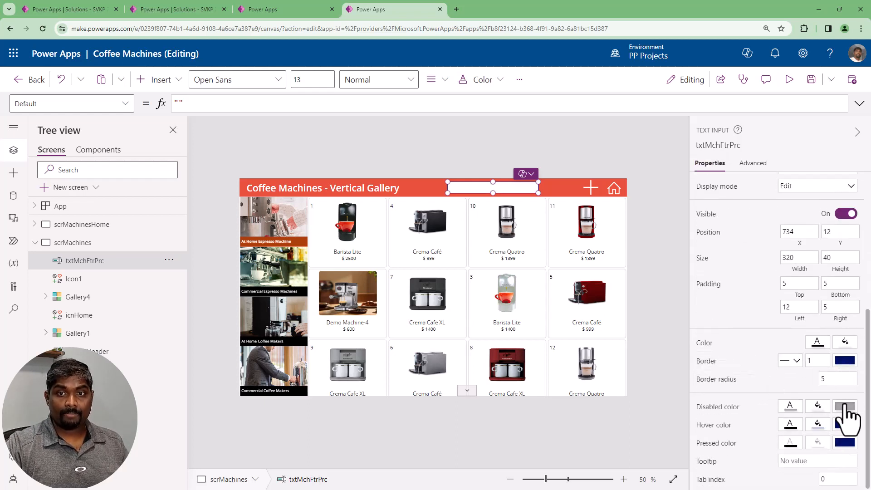
{"action": "left_click", "coordinate": [818, 442]}
{"action": "left_click", "coordinate": [685, 268]}
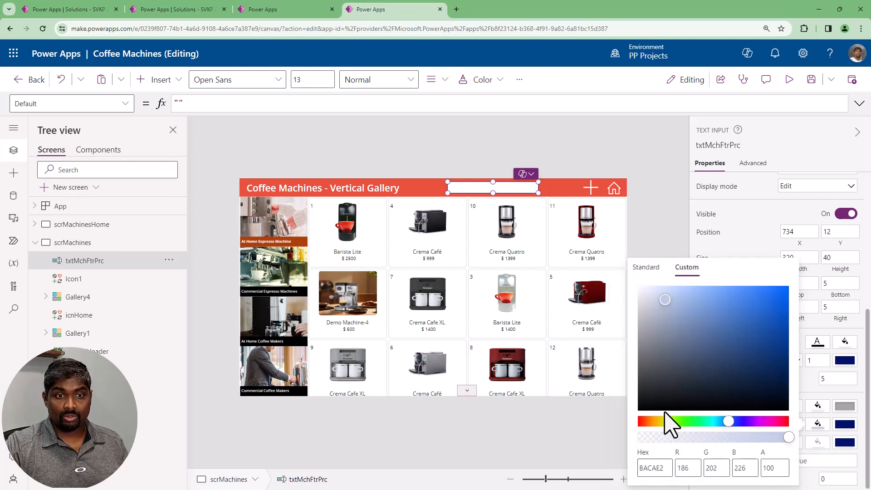
{"action": "left_click", "coordinate": [646, 268]}
{"action": "left_click", "coordinate": [670, 458]}
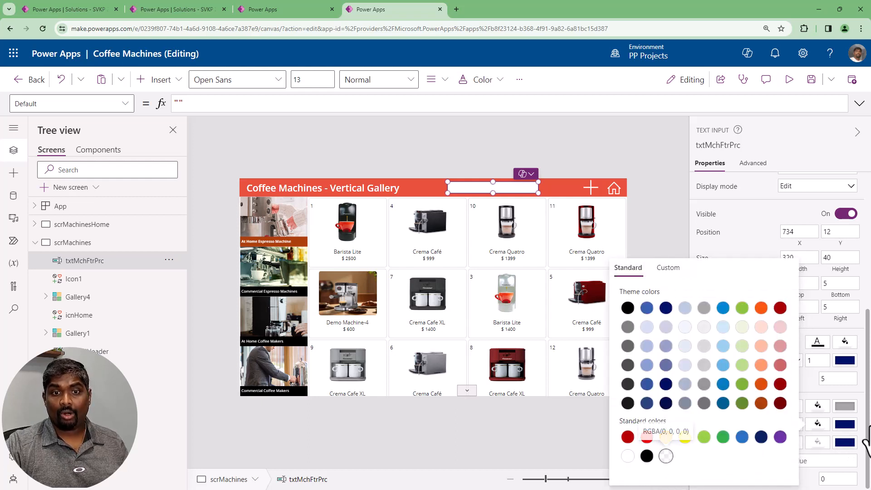
{"action": "left_click", "coordinate": [827, 427]}
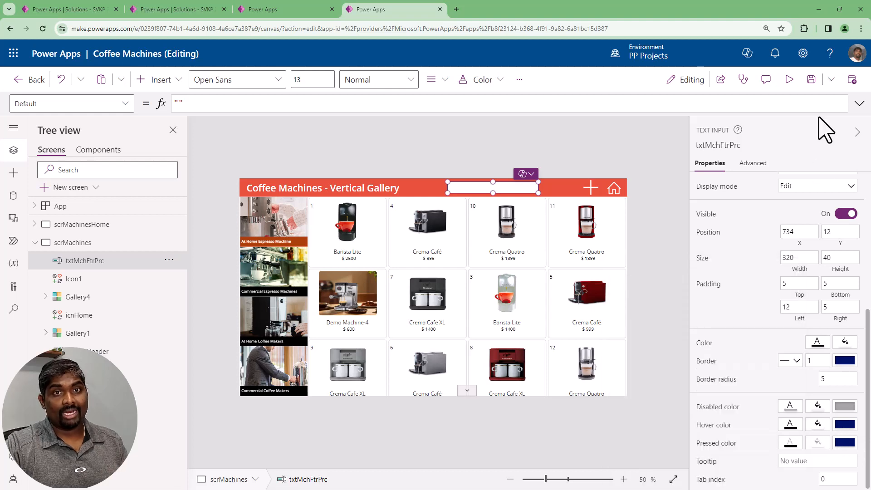
{"action": "left_click", "coordinate": [789, 80]}
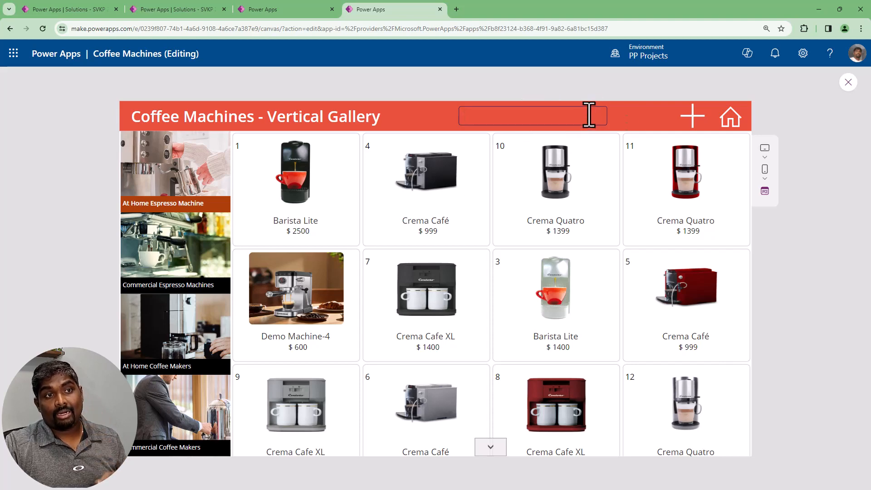
{"action": "left_click", "coordinate": [847, 83]}
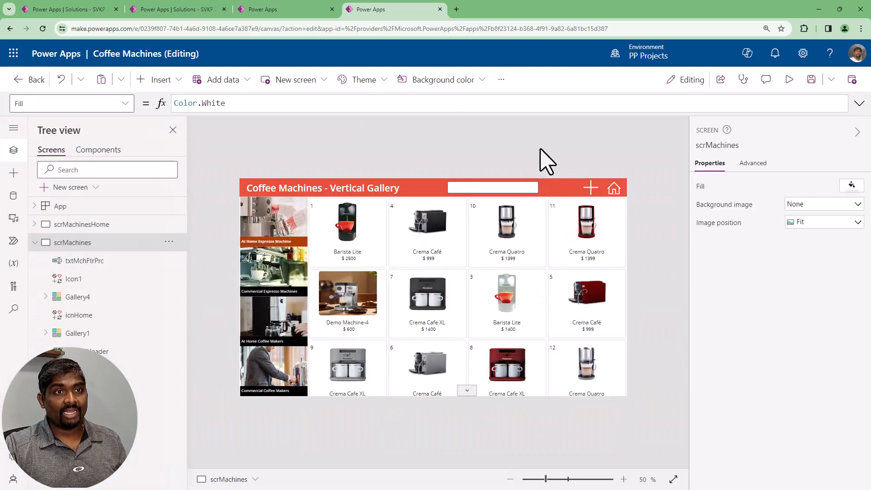
Change the hover fill of txtMchFtrPrc to white and check the header text box in a preview
{"action": "left_click", "coordinate": [509, 191]}
{"action": "scroll", "coordinate": [777, 428], "scroll_direction": "down", "scroll_amount": 5}
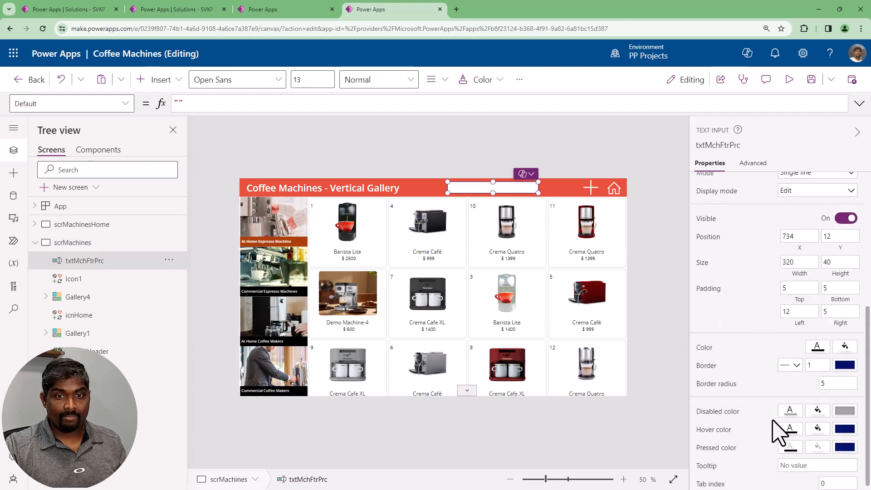
{"action": "left_click", "coordinate": [818, 425]}
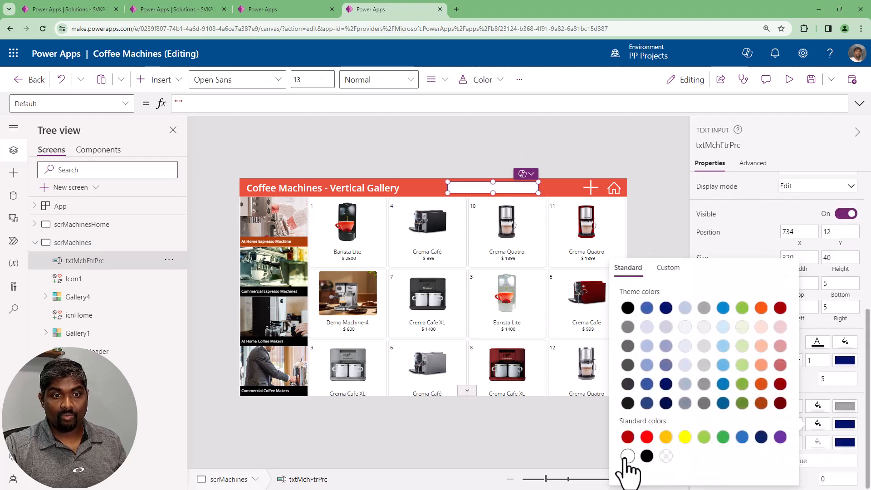
{"action": "left_click", "coordinate": [789, 80]}
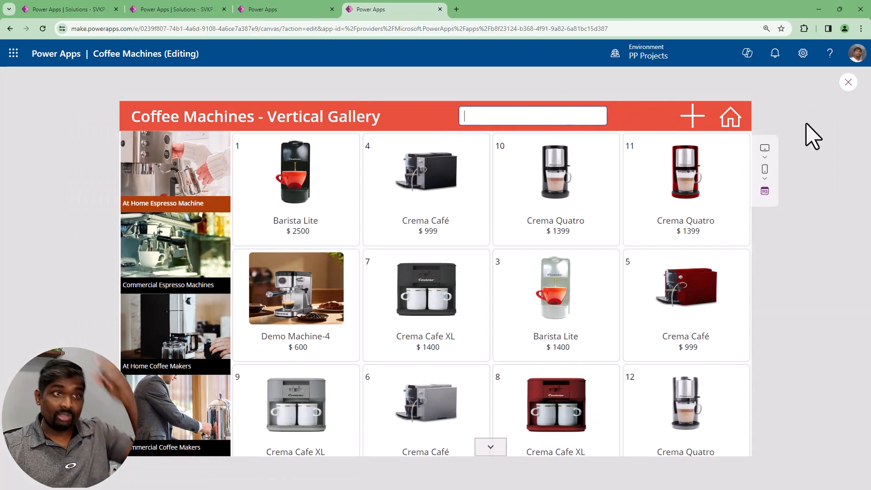
{"action": "left_click", "coordinate": [848, 82]}
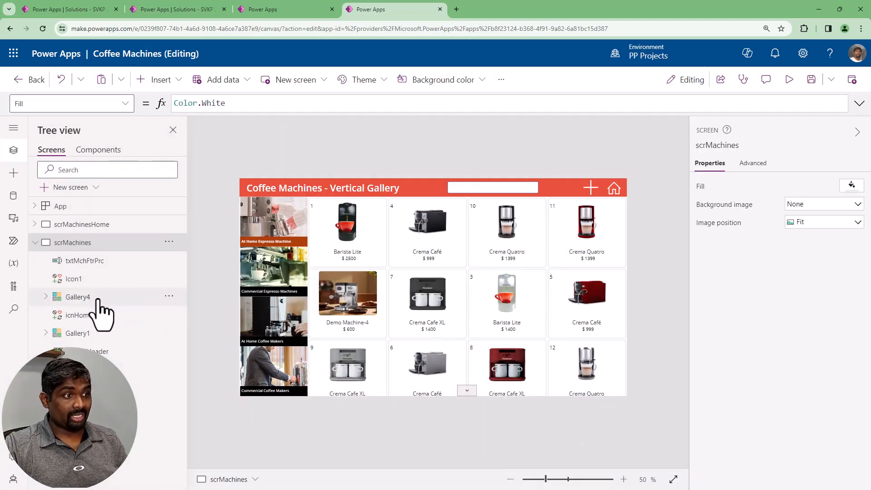
Rename the machines gallery Gallery1 as galMachines
{"action": "left_click", "coordinate": [89, 344]}
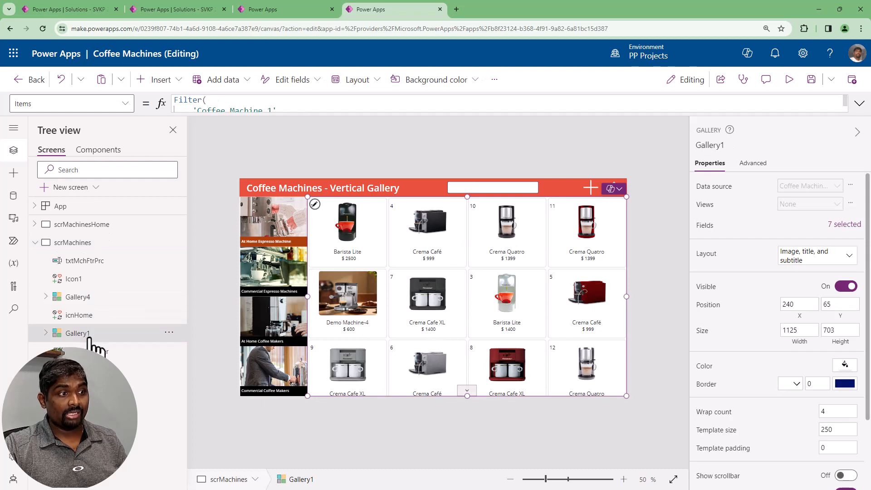
{"action": "double_click", "coordinate": [97, 339]}
{"action": "type", "text": "galMachines"}
{"action": "key", "text": "Return"}
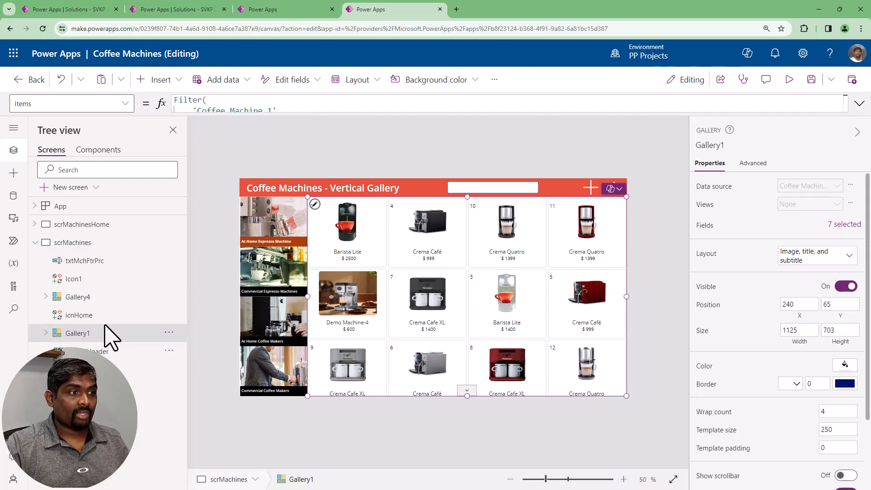
Rename the machine types gallery Gallery4 as galMchTypes
{"action": "left_click", "coordinate": [102, 300]}
{"action": "double_click", "coordinate": [101, 298]}
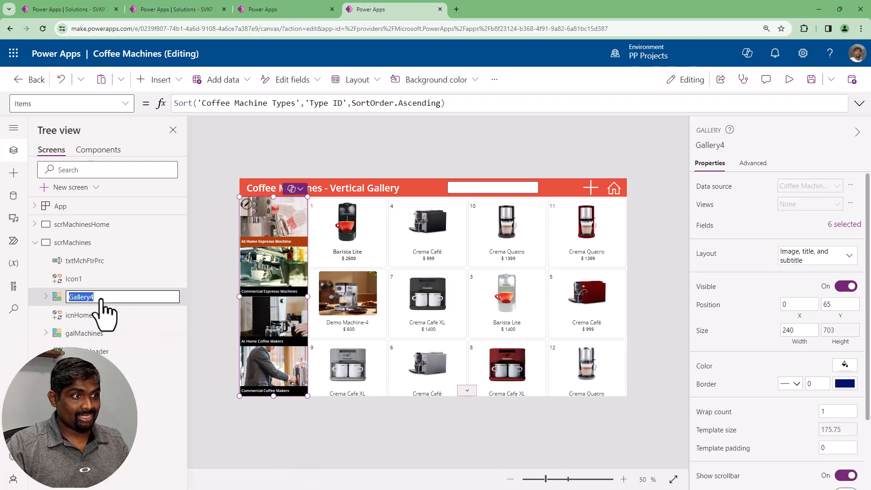
{"action": "type", "text": "galMchType"}
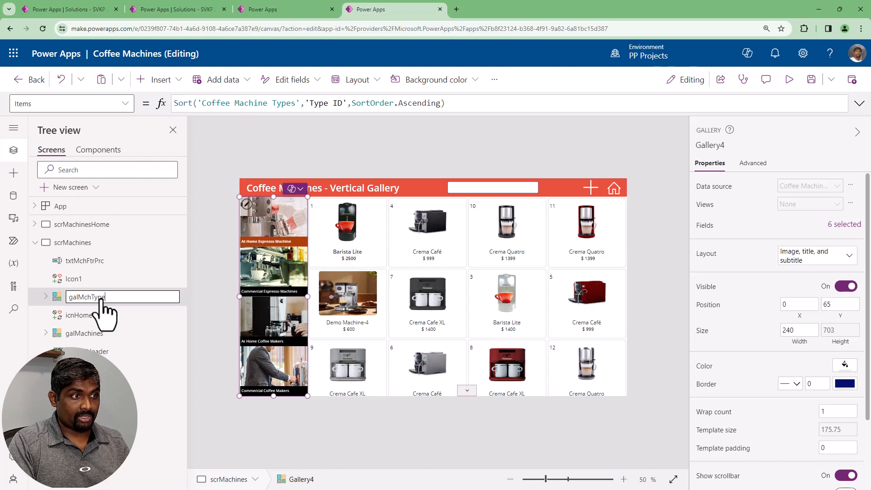
{"action": "key", "text": "Escape"}
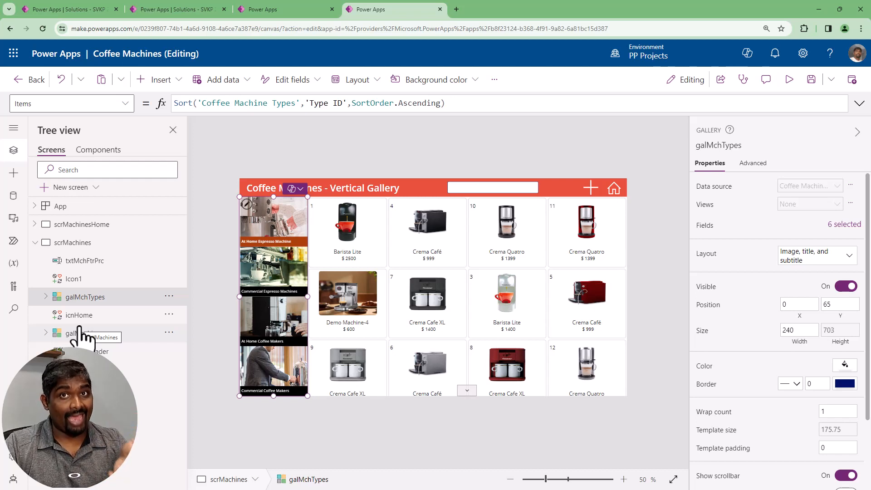
Show the full Items formula of galMachines and examine its reference to the machine types gallery
{"action": "left_click", "coordinate": [92, 339]}
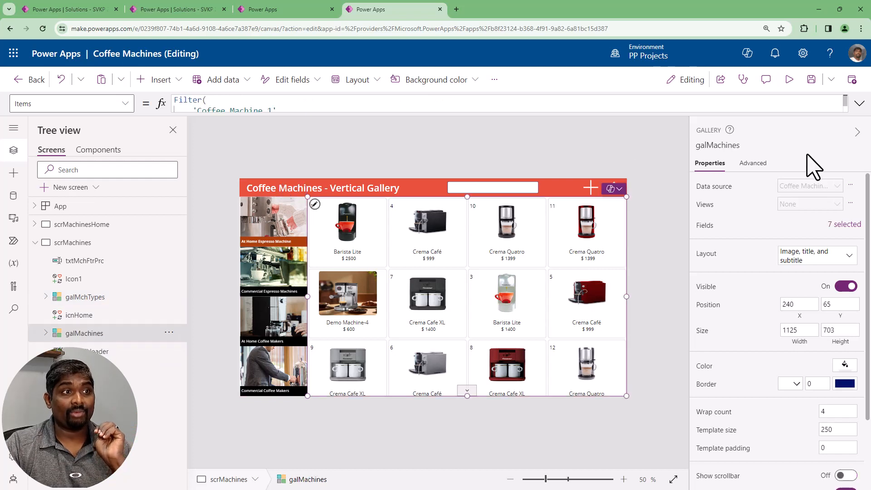
{"action": "left_click", "coordinate": [859, 105]}
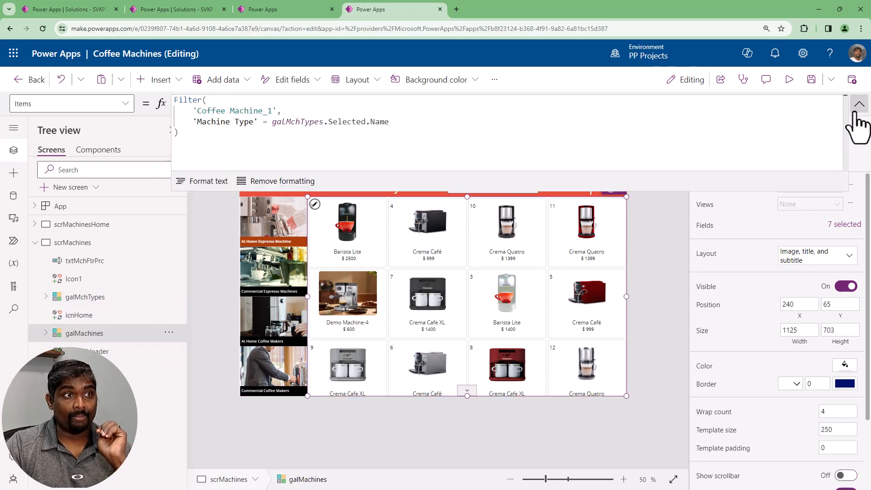
{"action": "double_click", "coordinate": [305, 122]}
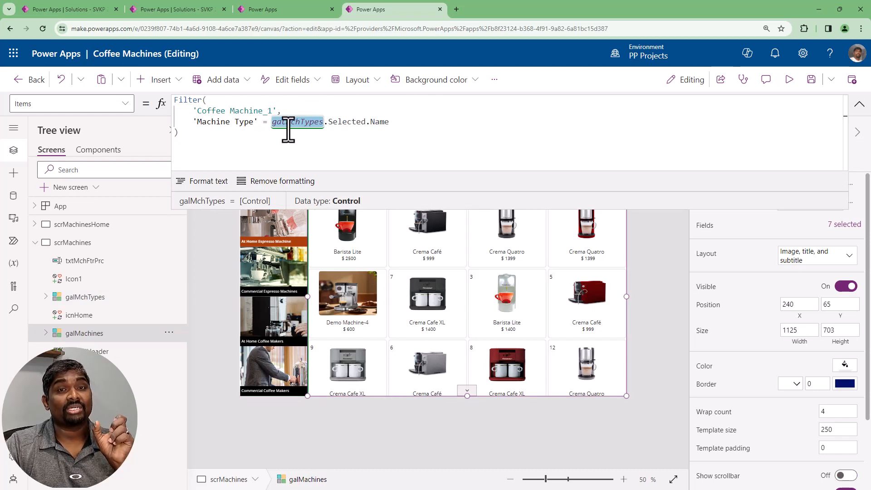
Rename the machine types gallery as galMchTyps
{"action": "left_click", "coordinate": [96, 299]}
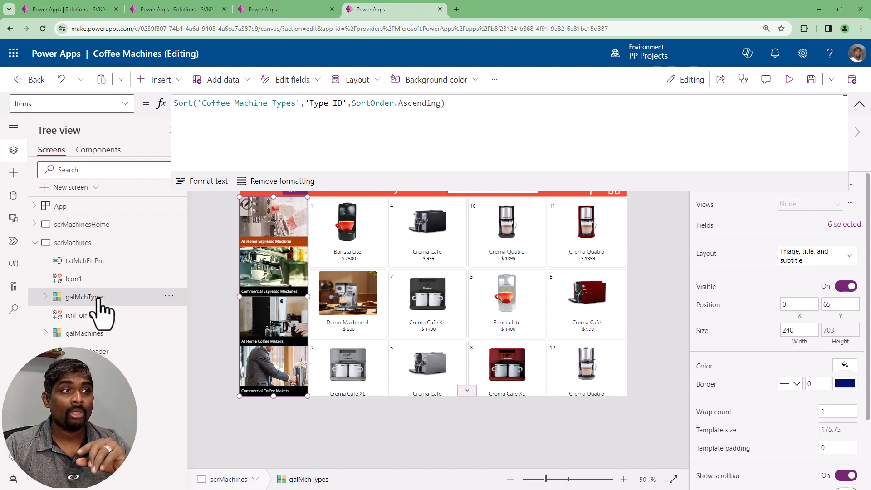
{"action": "double_click", "coordinate": [98, 298]}
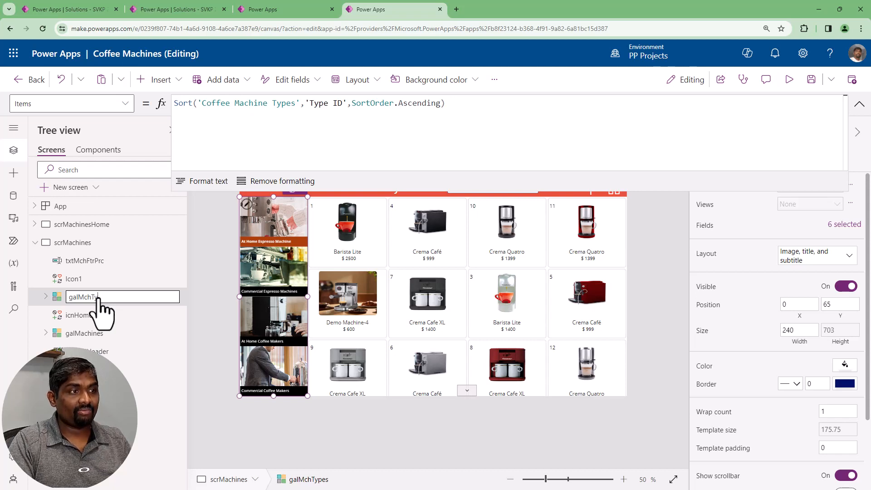
{"action": "key", "text": "Tab"}
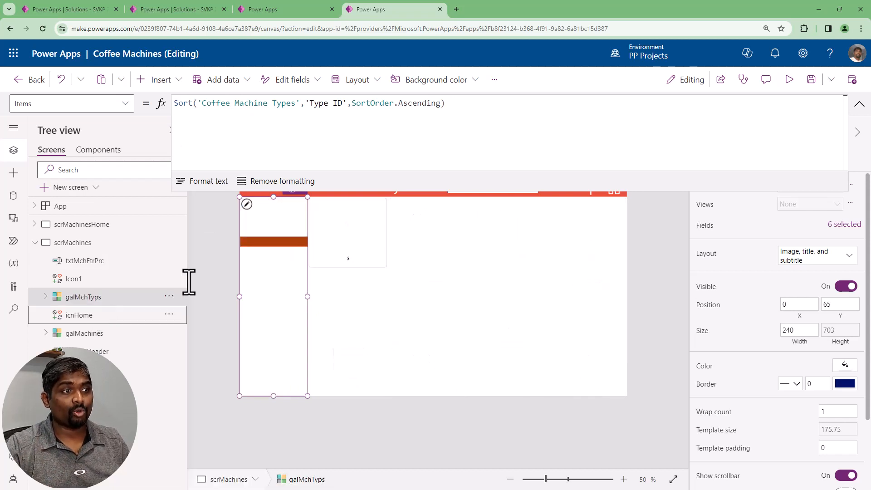
Check how the Items formula of galMachines refers to the renamed types gallery and review the whole Filter expression
{"action": "left_click", "coordinate": [132, 335]}
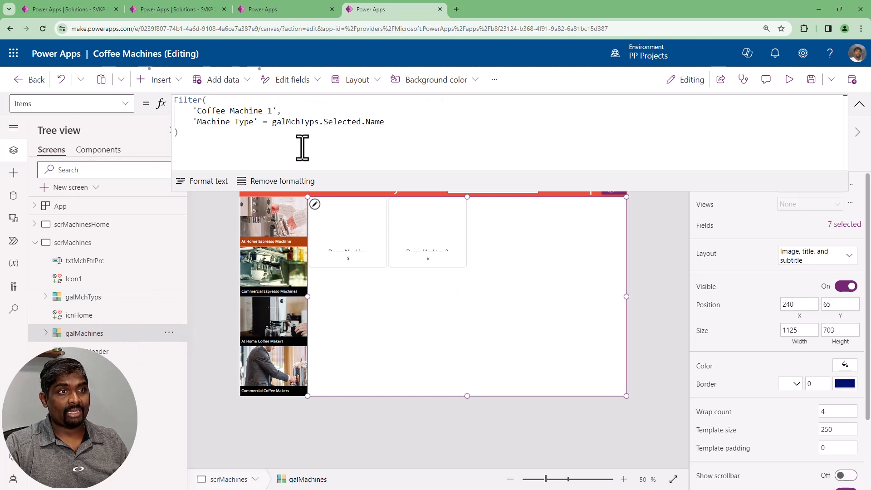
{"action": "left_click", "coordinate": [298, 121]}
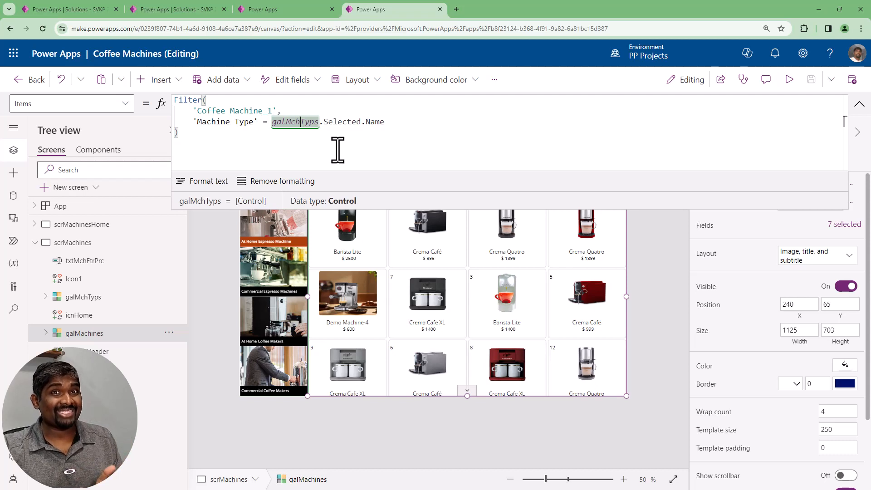
{"action": "left_click_drag", "start_coordinate": [234, 139], "coordinate": [166, 104]}
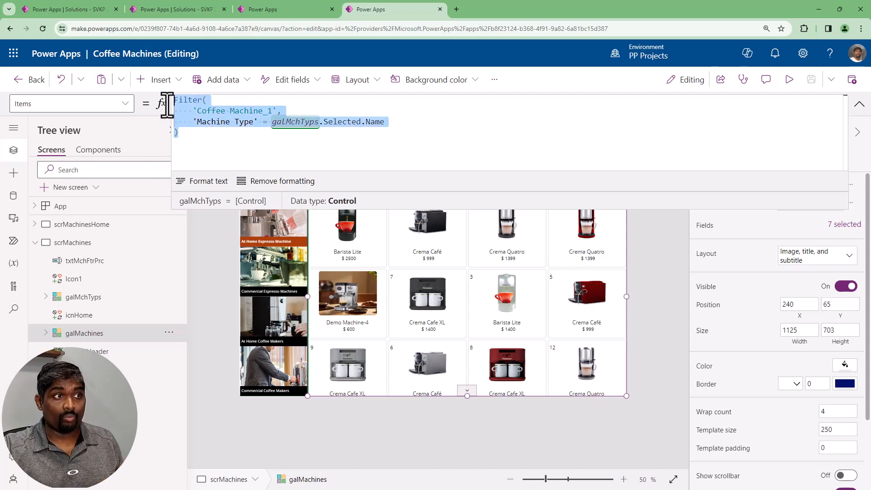
{"action": "left_click", "coordinate": [227, 144]}
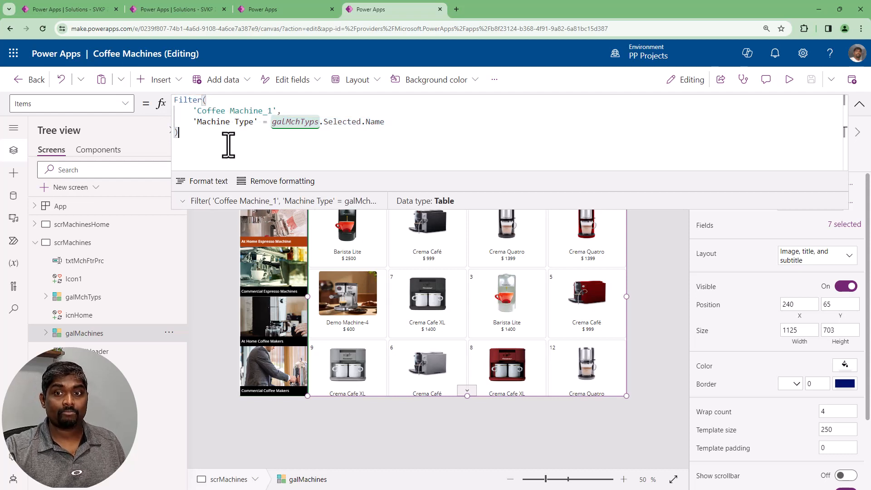
{"action": "left_click", "coordinate": [402, 122]}
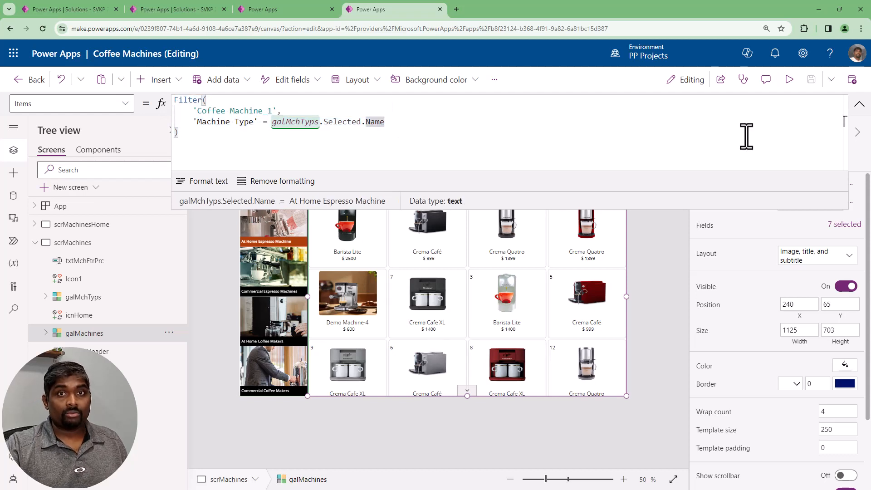
{"action": "left_click", "coordinate": [859, 105]}
{"action": "left_click", "coordinate": [860, 105]}
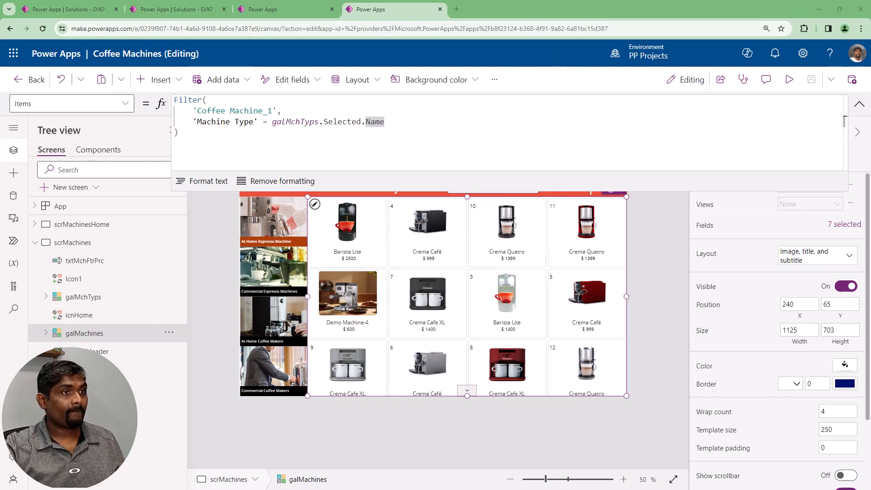
{"action": "left_click", "coordinate": [232, 119]}
{"action": "left_click", "coordinate": [233, 150]}
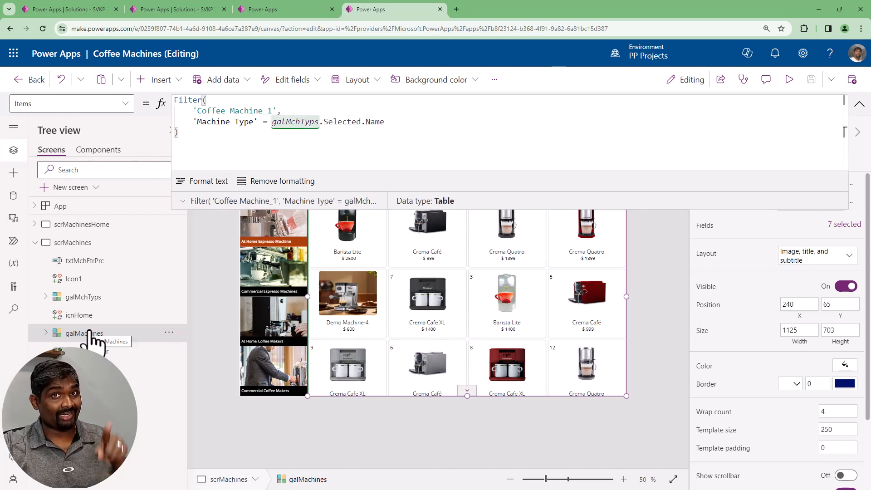
Add the condition "And Price <= txtMchFtrPrc.Text" on a new line after the machine type condition in the Items filter of galMachines
{"action": "left_click", "coordinate": [413, 124]}
{"action": "key", "text": "Return"}
{"action": "type", "text": "And "}
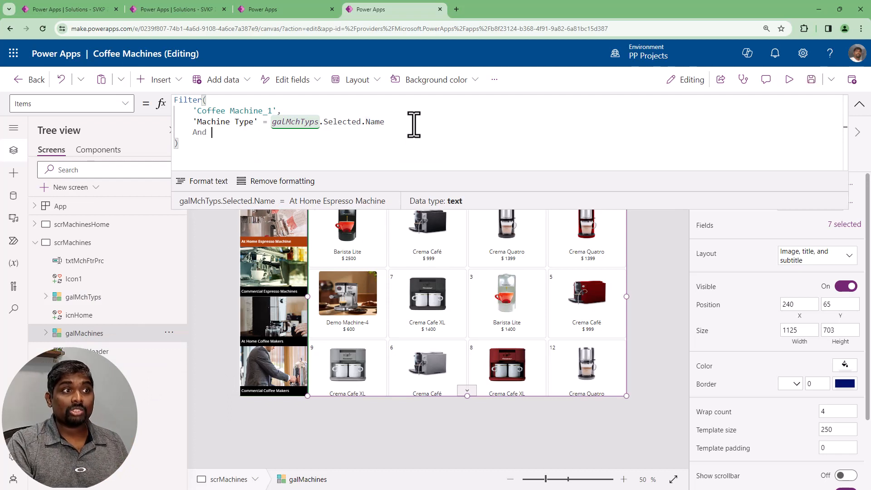
{"action": "type", "text": "Price"}
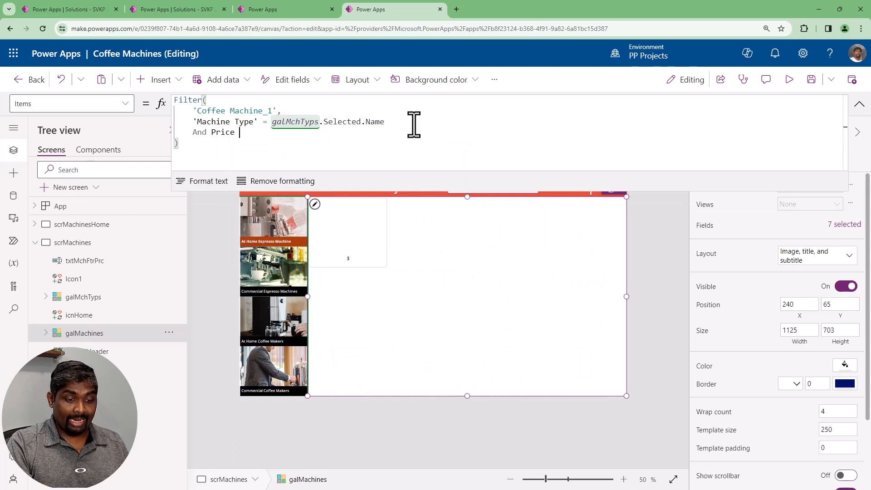
{"action": "type", "text": " <="}
{"action": "type", "text": "txtMchFtrPrc"}
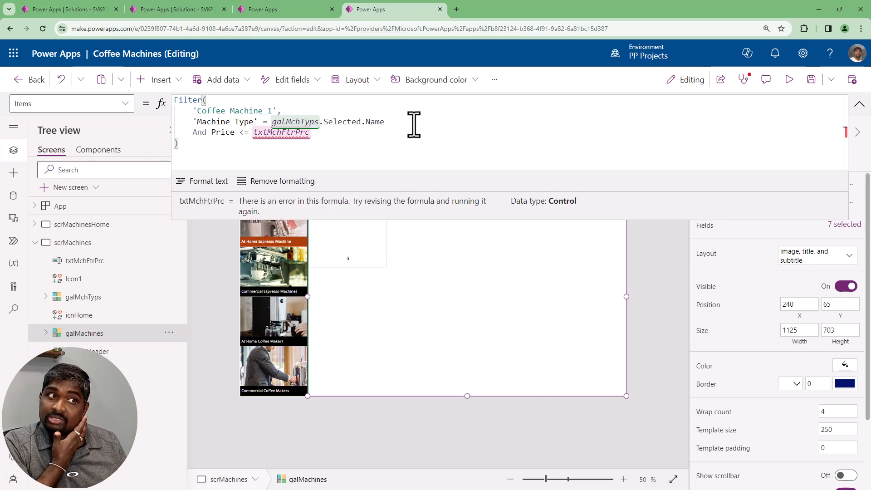
{"action": "type", "text": "."}
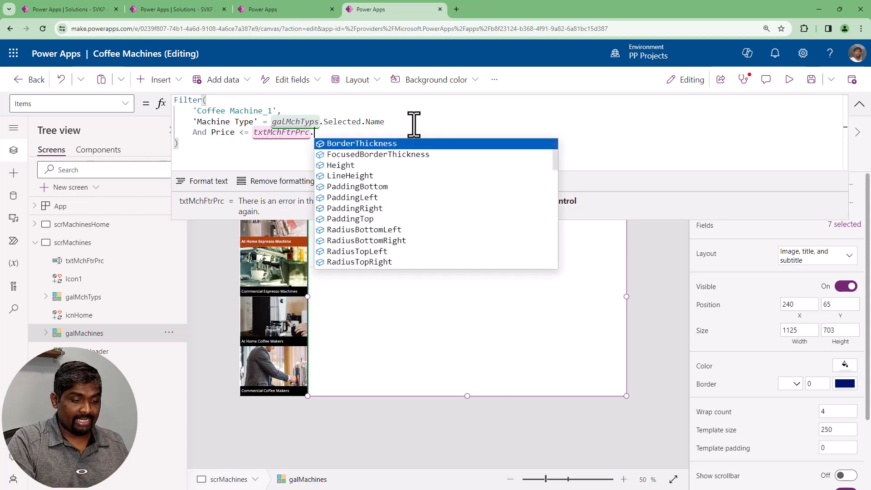
{"action": "type", "text": "Text"}
{"action": "key", "text": "Tab"}
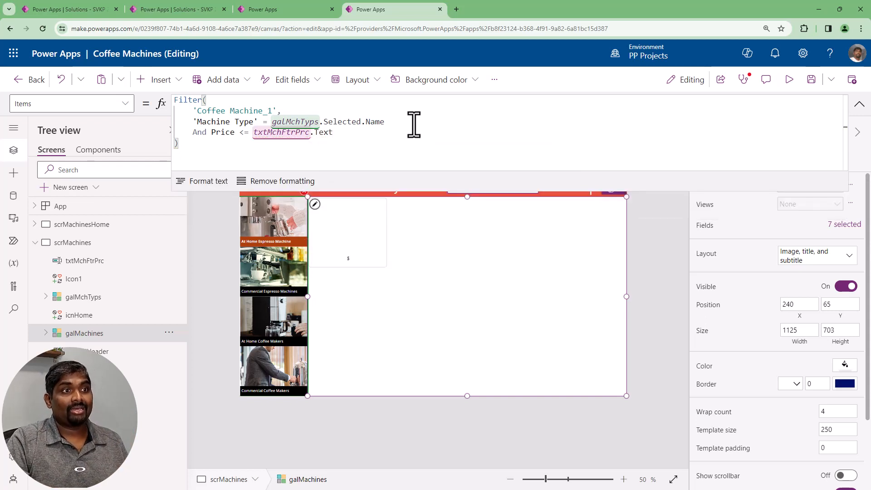
Wrap txtMchFtrPrc.Text in the Value function so the price condition reads Price <= Value(txtMchFtrPrc.Text), and collapse the formula
{"action": "key", "text": "Left"}
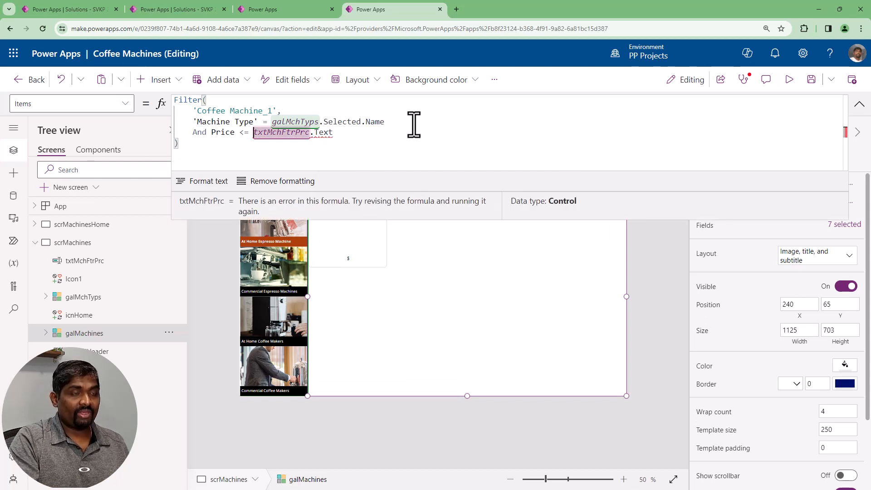
{"action": "type", "text": "Va"}
{"action": "key", "text": "Down"}
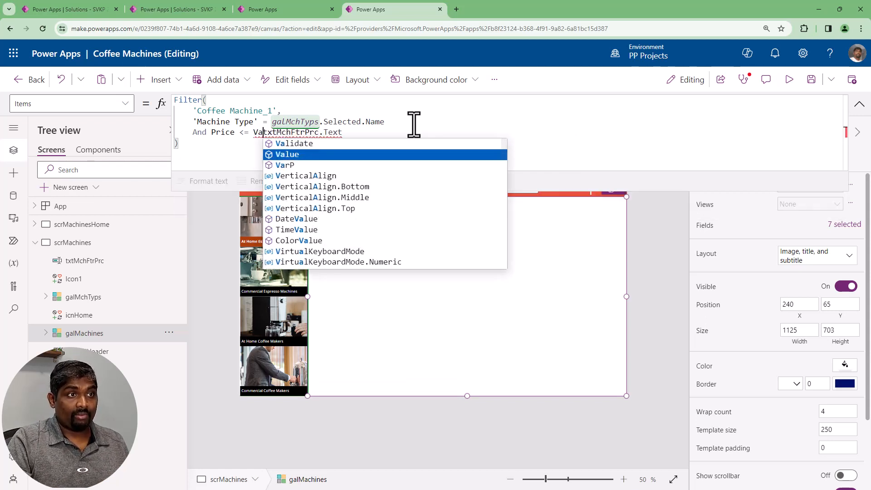
{"action": "key", "text": "Tab"}
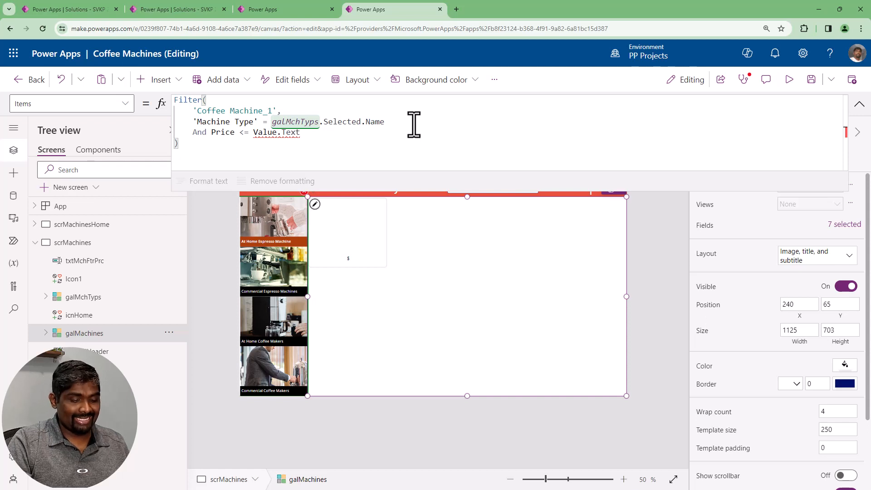
{"action": "type", "text": "("}
{"action": "type", "text": "txtMchFtrPrc"}
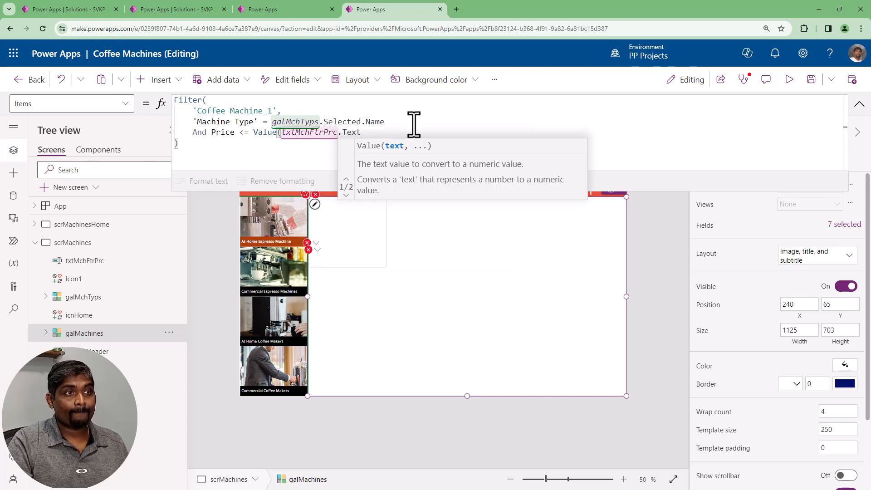
{"action": "key", "text": "End"}
{"action": "type", "text": ")"}
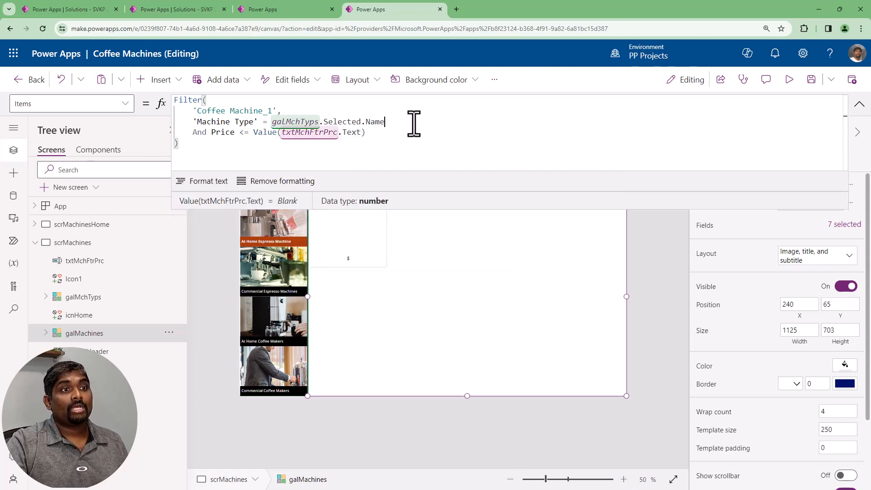
{"action": "left_click", "coordinate": [342, 162]}
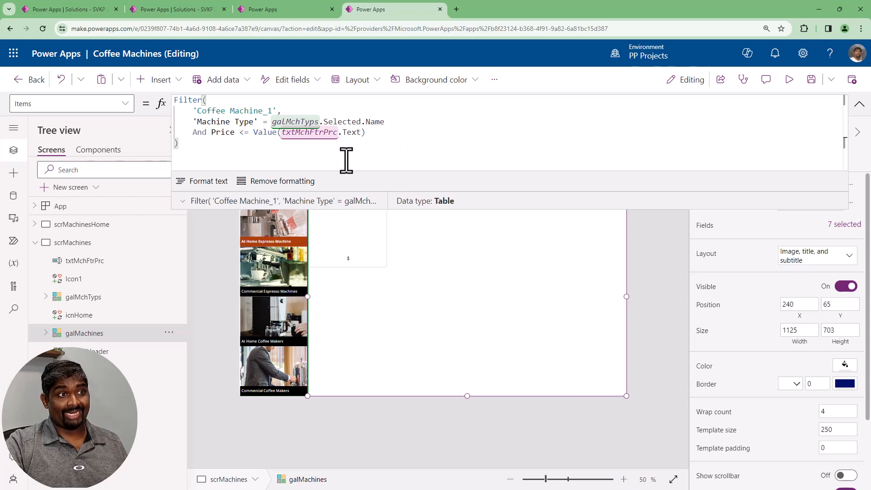
{"action": "left_click", "coordinate": [859, 104]}
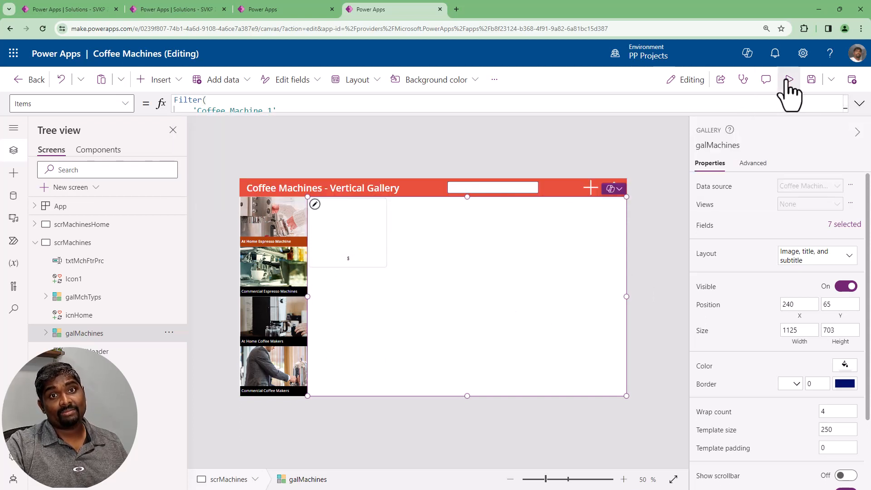
Preview the app and check the gallery for the different machine types with the price filter left empty, then close the preview
{"action": "key", "text": "F5"}
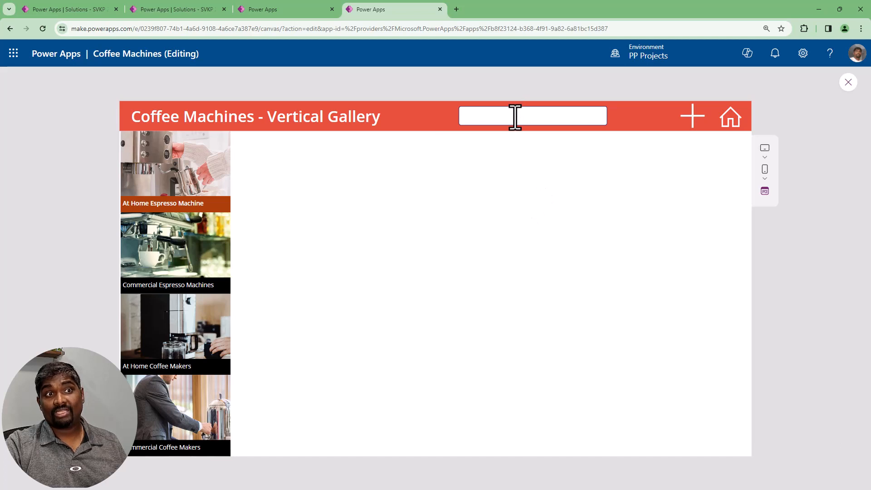
{"action": "left_click", "coordinate": [191, 247]}
{"action": "left_click", "coordinate": [191, 374]}
{"action": "left_click", "coordinate": [214, 265]}
{"action": "left_click", "coordinate": [208, 183]}
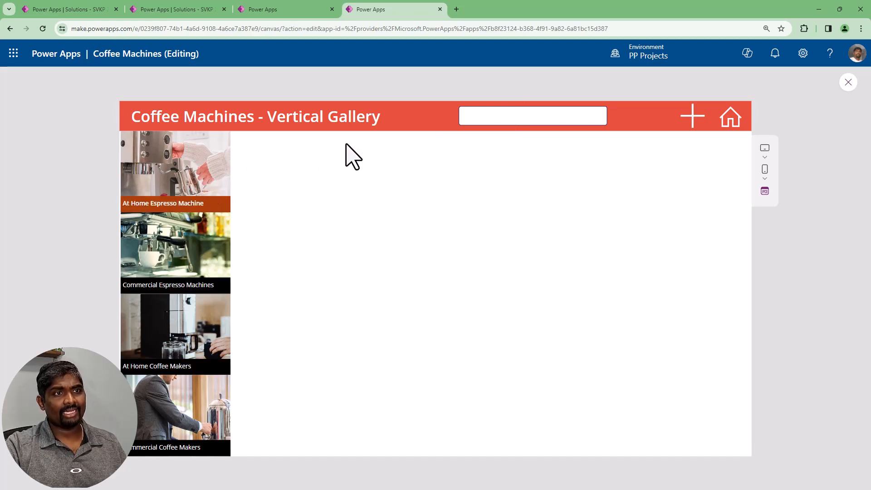
{"action": "left_click", "coordinate": [222, 230]}
{"action": "left_click", "coordinate": [496, 118]}
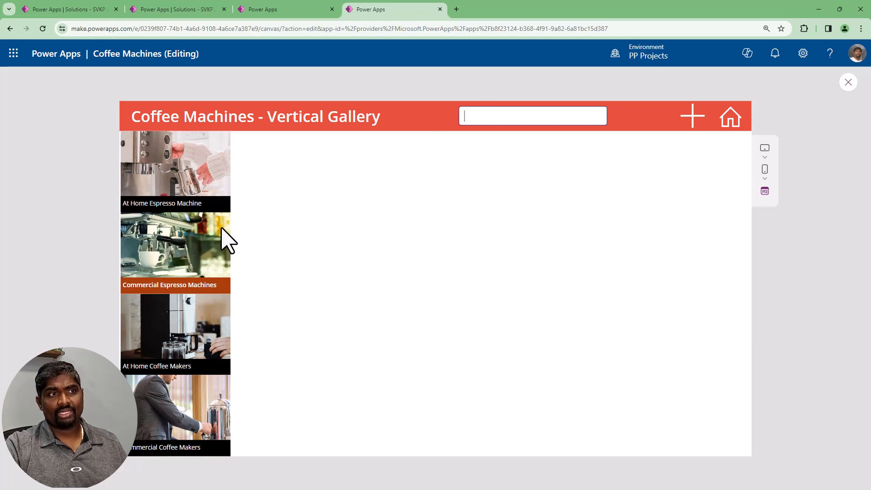
{"action": "left_click", "coordinate": [181, 326]}
{"action": "left_click", "coordinate": [193, 427]}
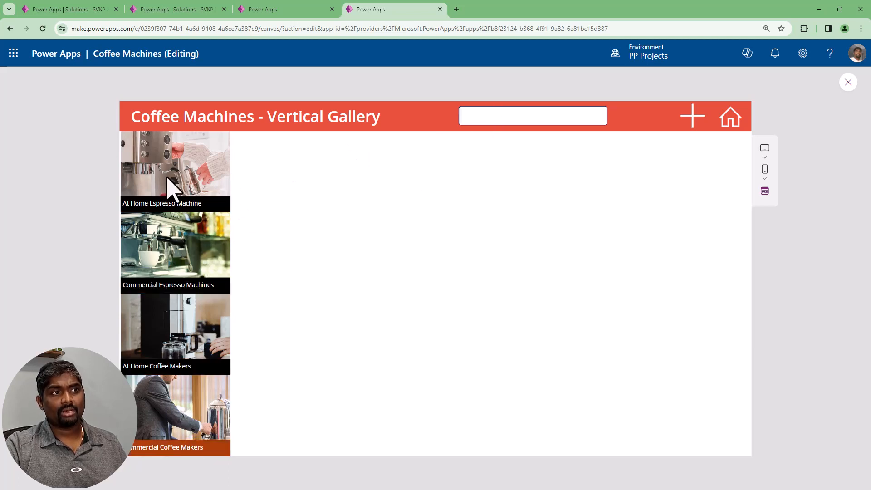
{"action": "left_click", "coordinate": [172, 189]}
{"action": "left_click", "coordinate": [848, 83]}
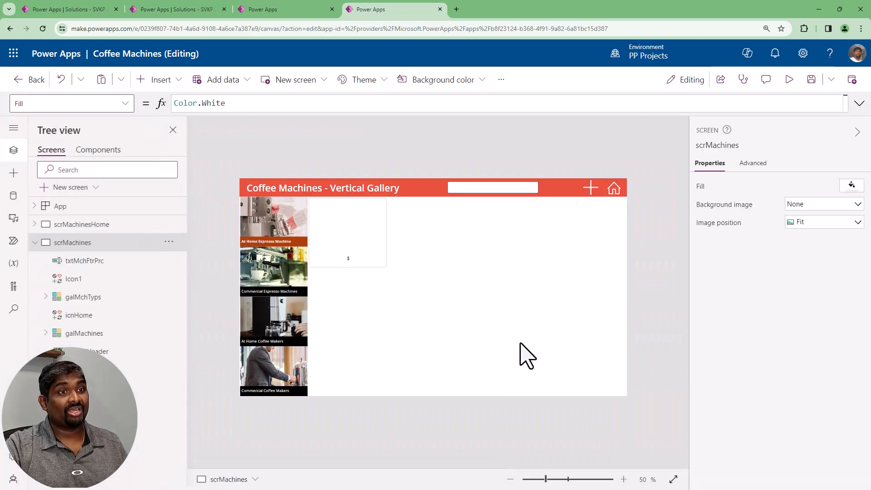
Extend the price condition in the Items filter of galMachines to (Price <= Value(txtMchFtrPrc.Text) Or IsBlank(txtMchFtrPrc)), enclosed in parentheses
{"action": "left_click", "coordinate": [109, 333]}
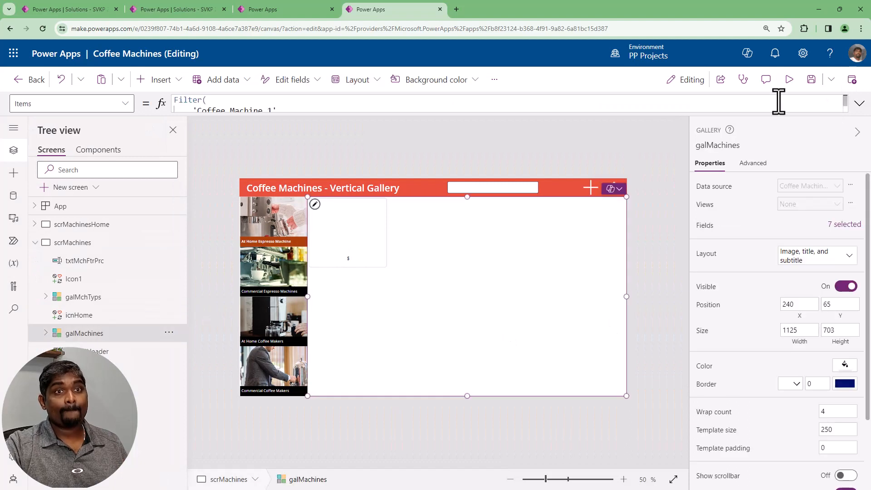
{"action": "left_click", "coordinate": [860, 104]}
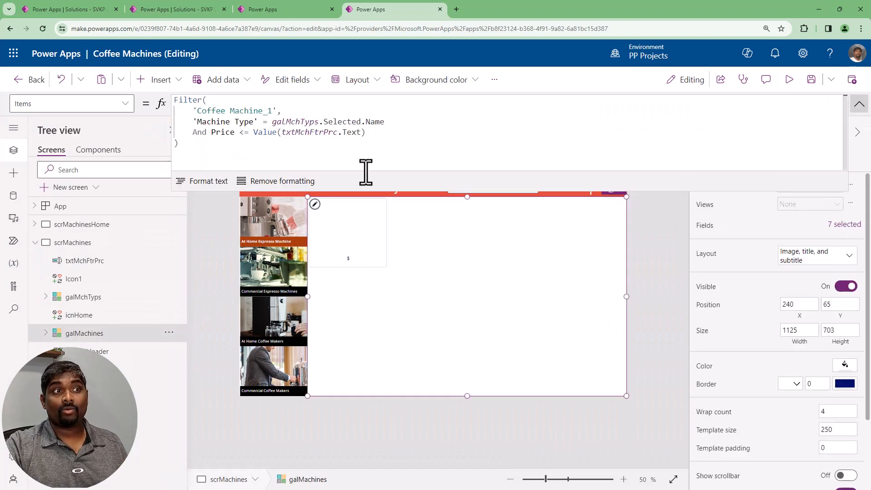
{"action": "left_click", "coordinate": [213, 132]}
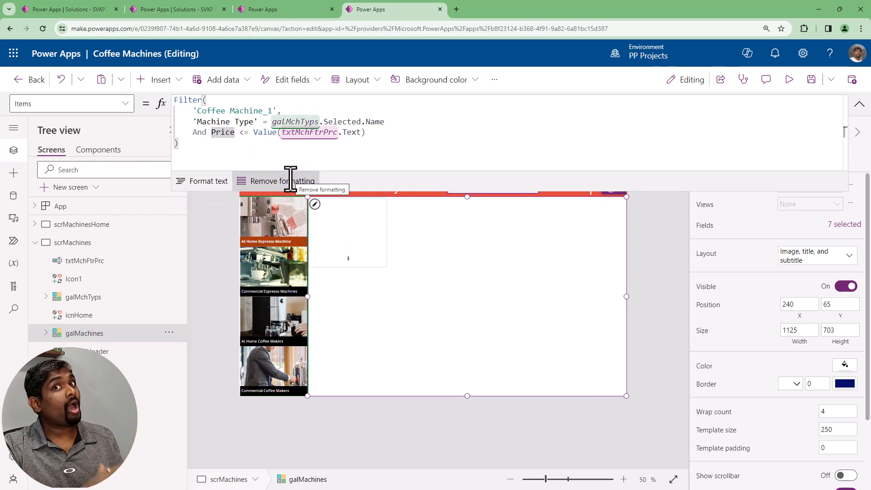
{"action": "type", "text": "("}
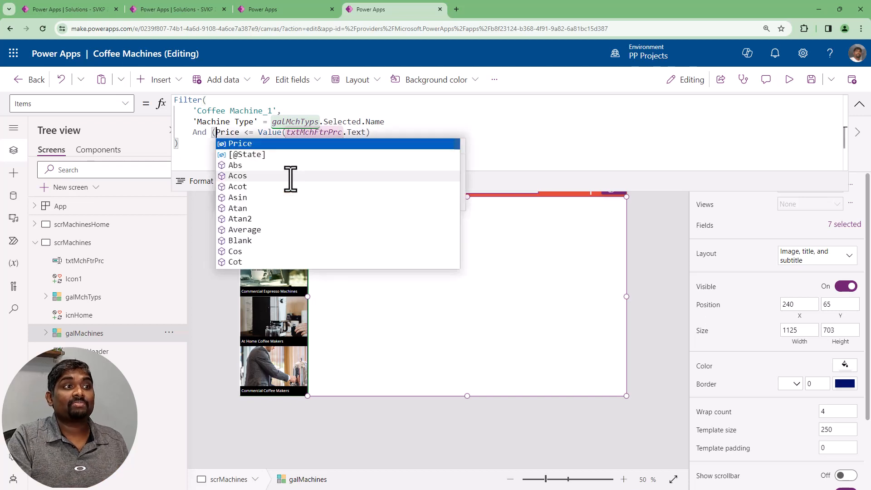
{"action": "key", "text": "End"}
{"action": "type", "text": "Or "}
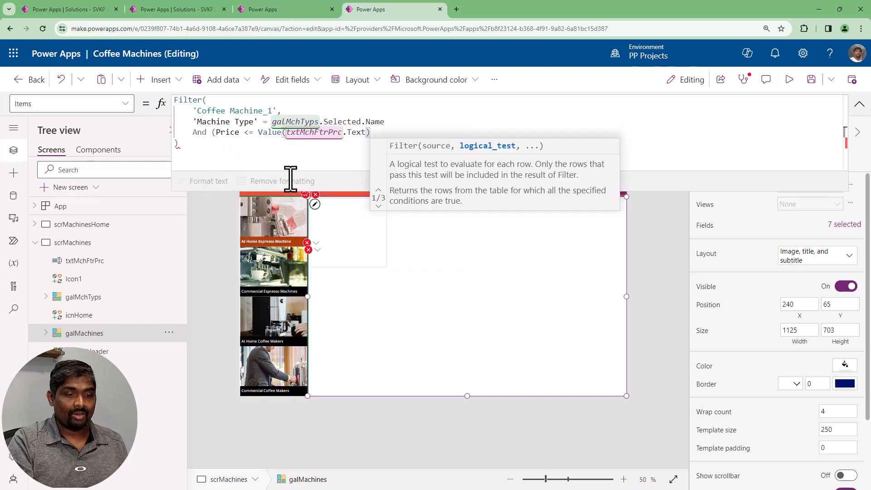
{"action": "type", "text": "IsBlank"}
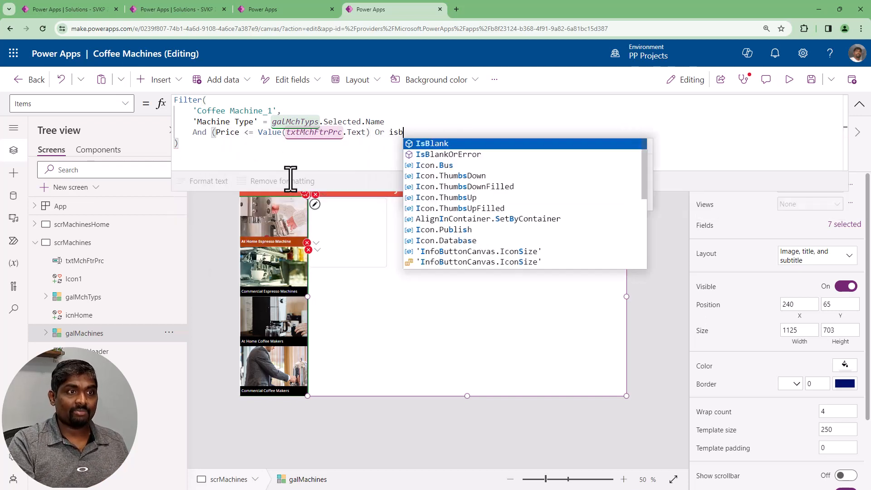
{"action": "type", "text": "(txtMchFtrPrc)"}
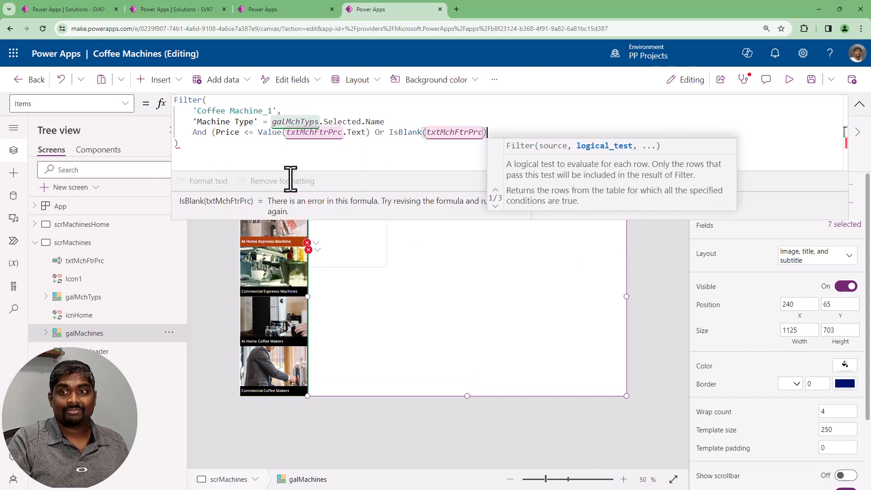
{"action": "type", "text": ")"}
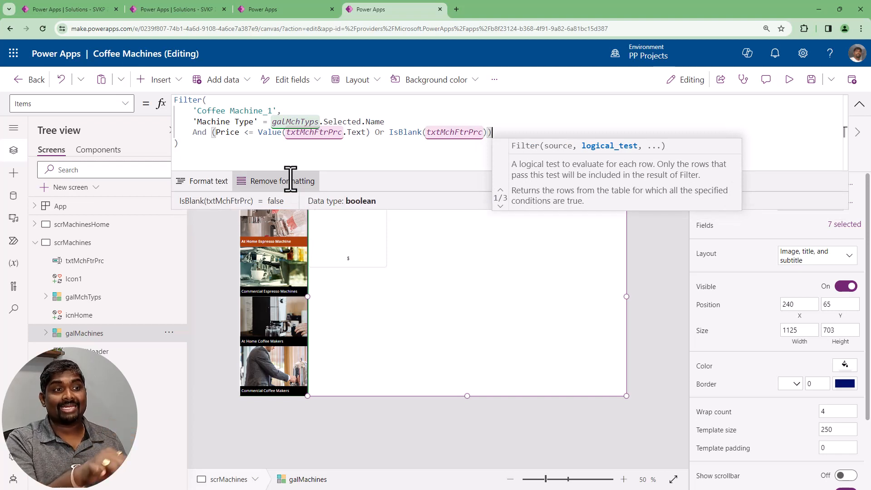
{"action": "left_click", "coordinate": [191, 144]}
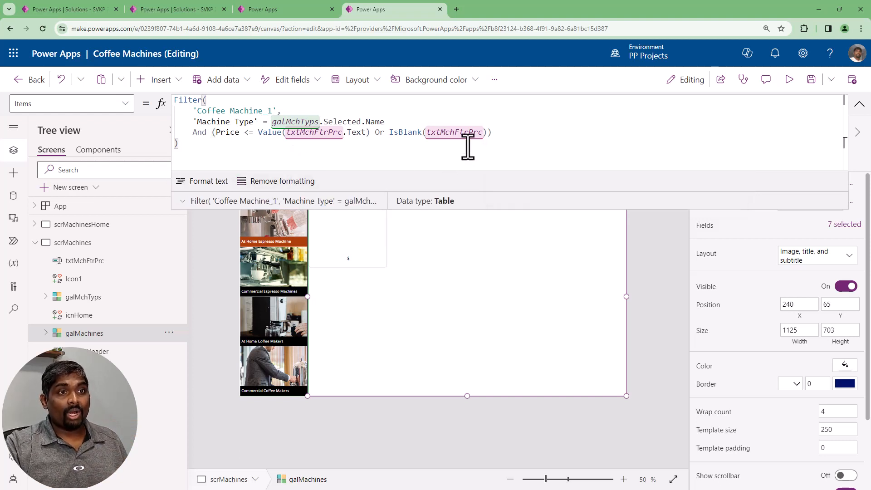
Correct the IsBlank argument in the galMachines Items filter to txtMchFtrPrc.Text, and collapse the formula
{"action": "left_click", "coordinate": [389, 133]}
{"action": "left_click", "coordinate": [484, 133]}
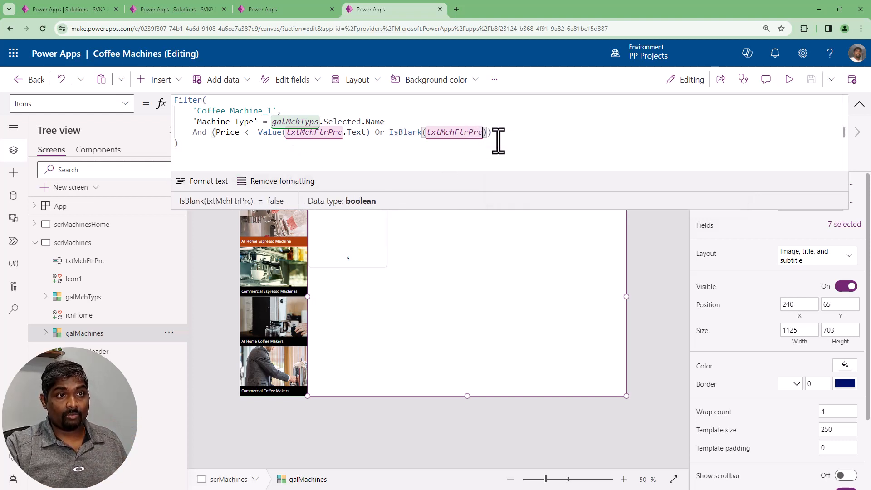
{"action": "type", "text": ">Text"}
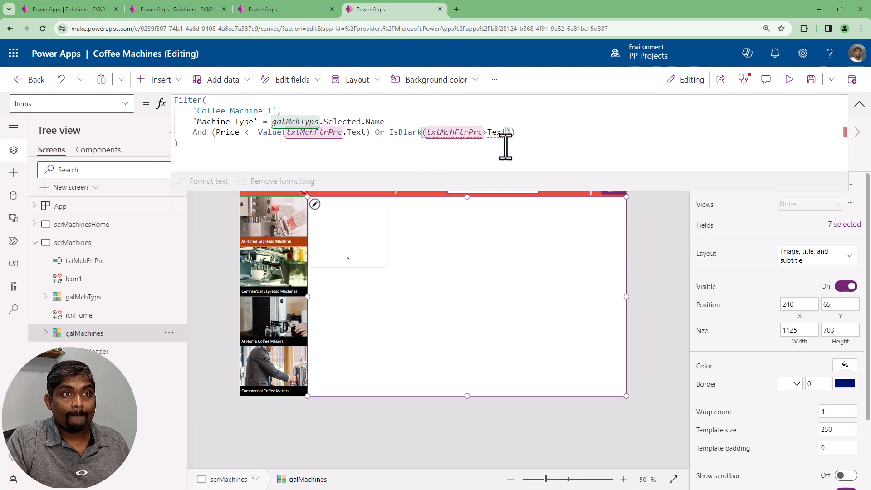
{"action": "key", "text": "BackSpace"}
{"action": "type", "text": "."}
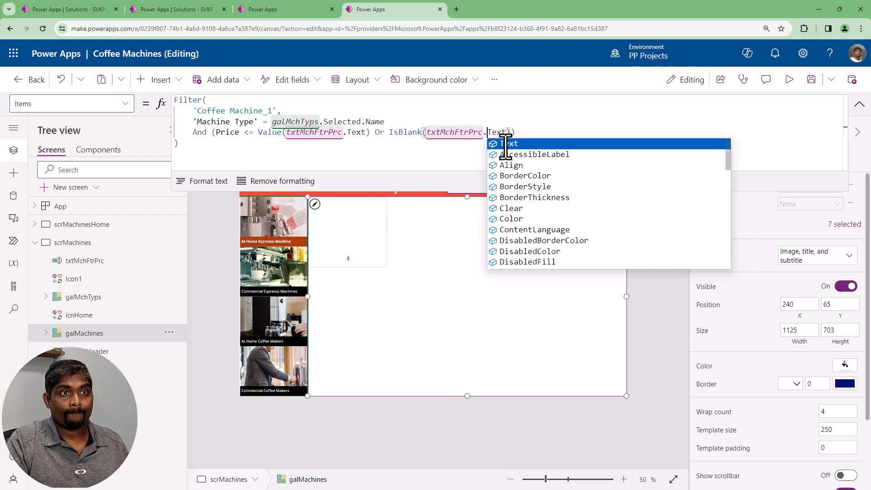
{"action": "left_click", "coordinate": [538, 132]}
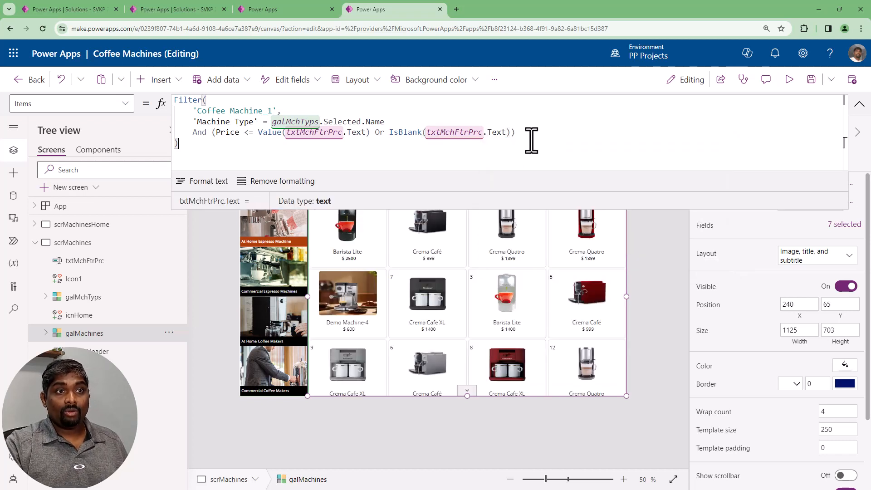
{"action": "double_click", "coordinate": [395, 133]}
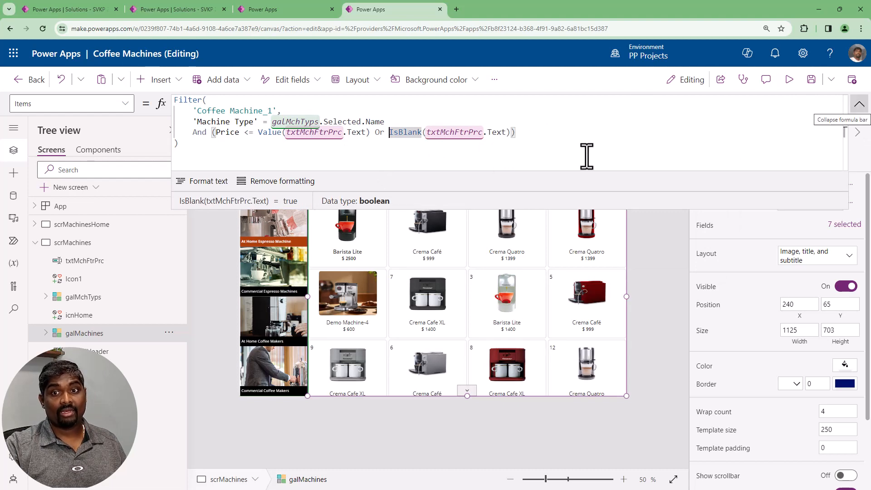
{"action": "left_click", "coordinate": [859, 104]}
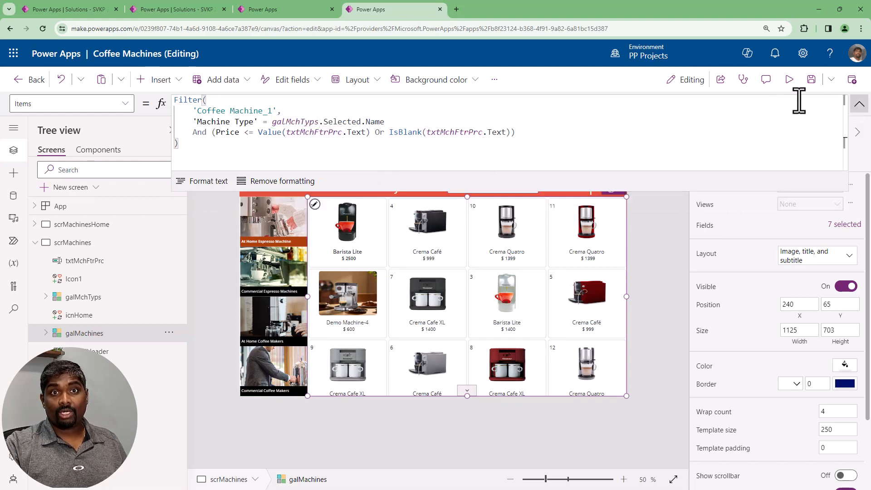
Preview the app and test Commercial Espresso Machines with an empty price filter, with 500 and with 50000
{"action": "left_click", "coordinate": [789, 80]}
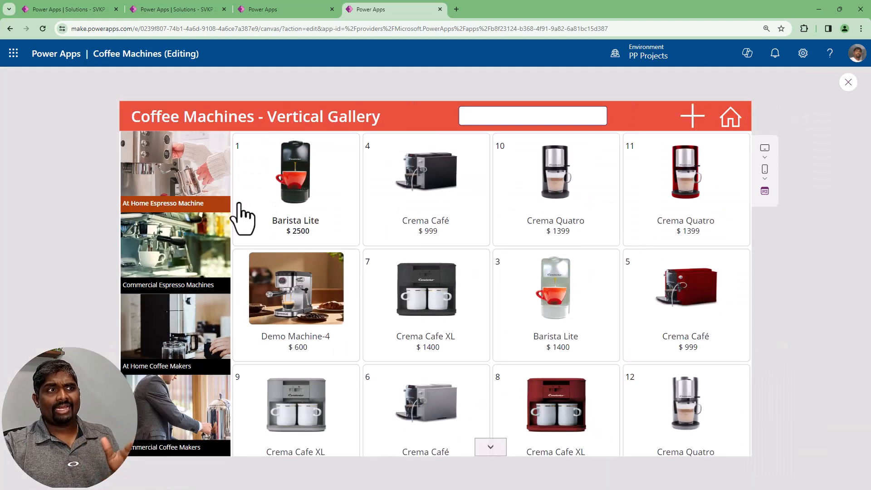
{"action": "left_click", "coordinate": [188, 236]}
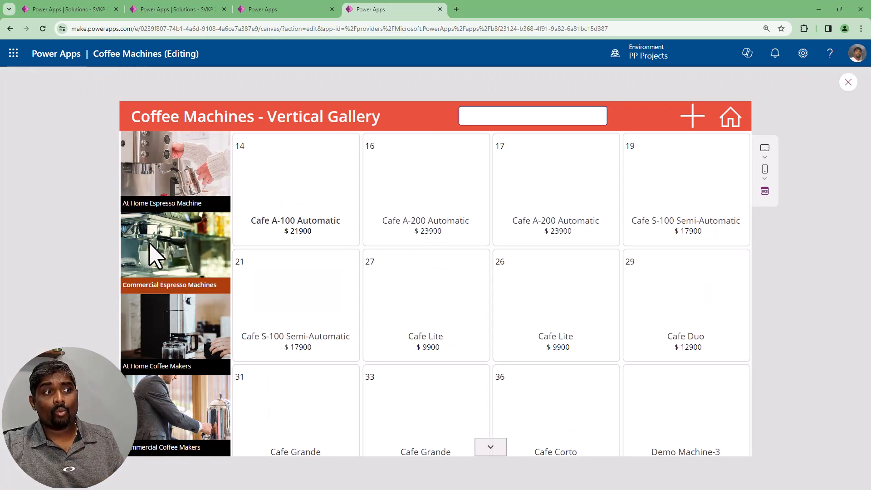
{"action": "left_click", "coordinate": [473, 117]}
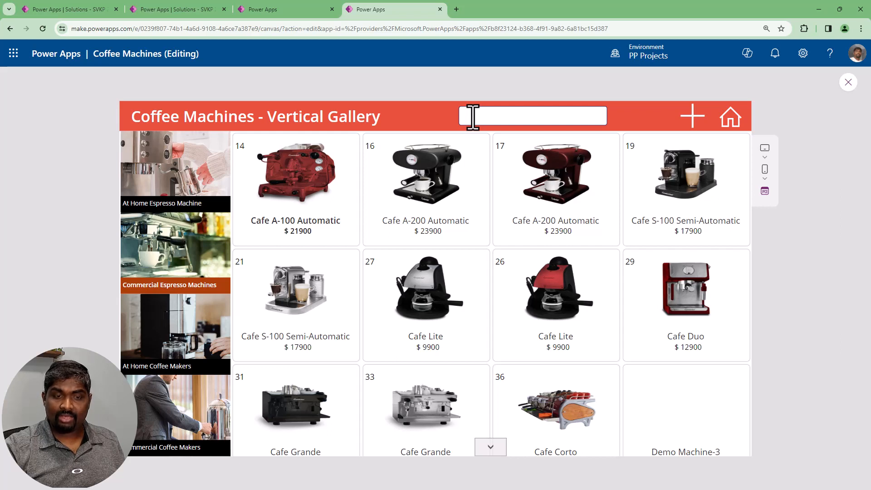
{"action": "type", "text": "500"}
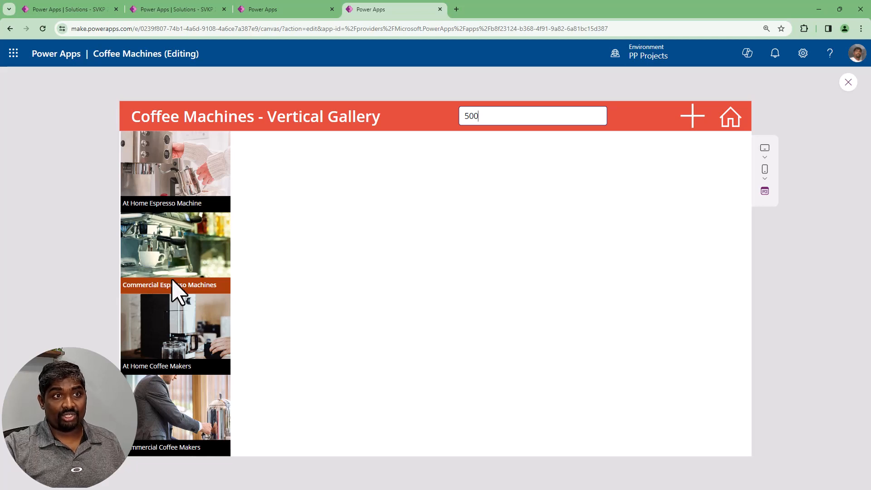
{"action": "type", "text": "00"}
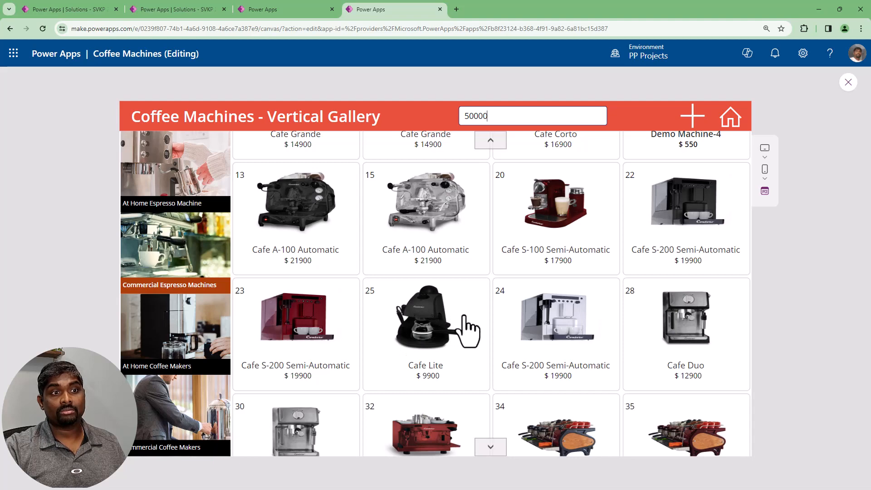
{"action": "scroll", "coordinate": [464, 316], "scroll_direction": "up", "scroll_amount": 7}
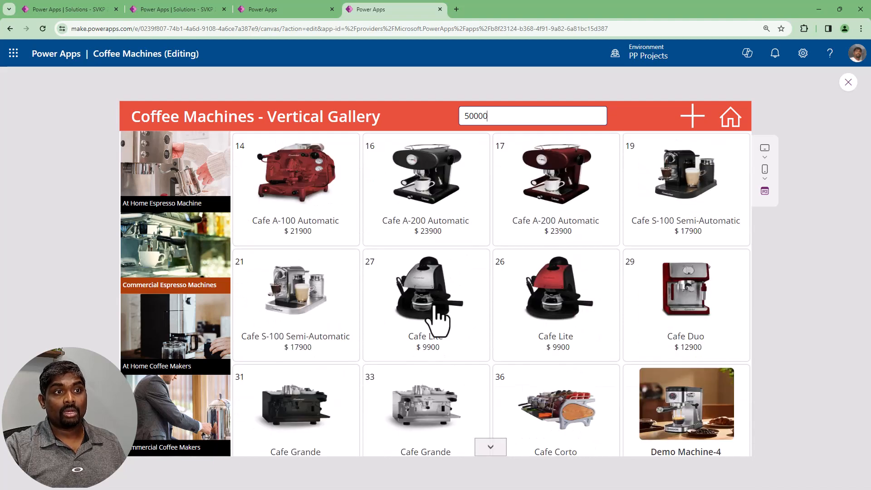
Switch the preview to At Home Coffee Makers, set the price filter to 500 and check the prices throughout the gallery
{"action": "left_click", "coordinate": [164, 345]}
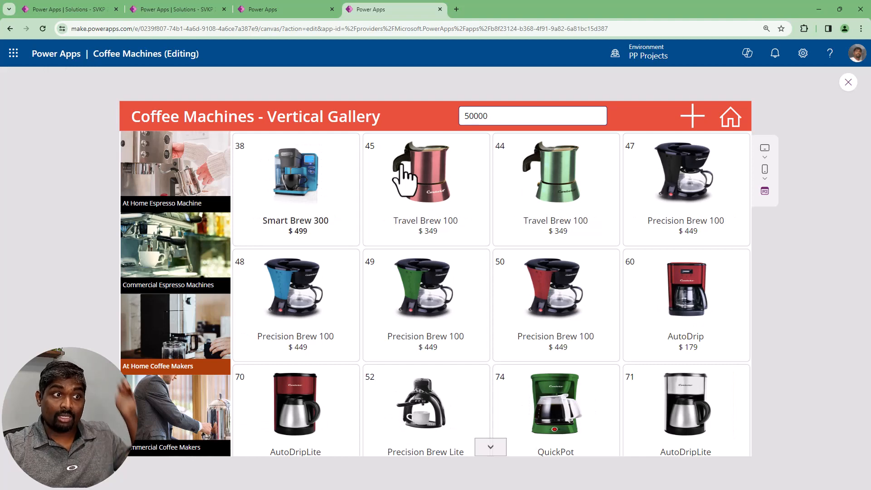
{"action": "left_click_drag", "start_coordinate": [471, 117], "coordinate": [527, 116]}
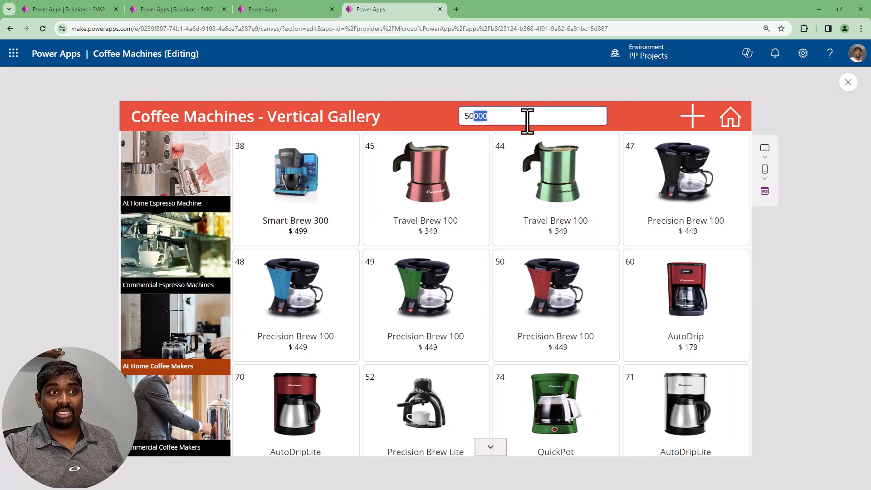
{"action": "type", "text": "00"}
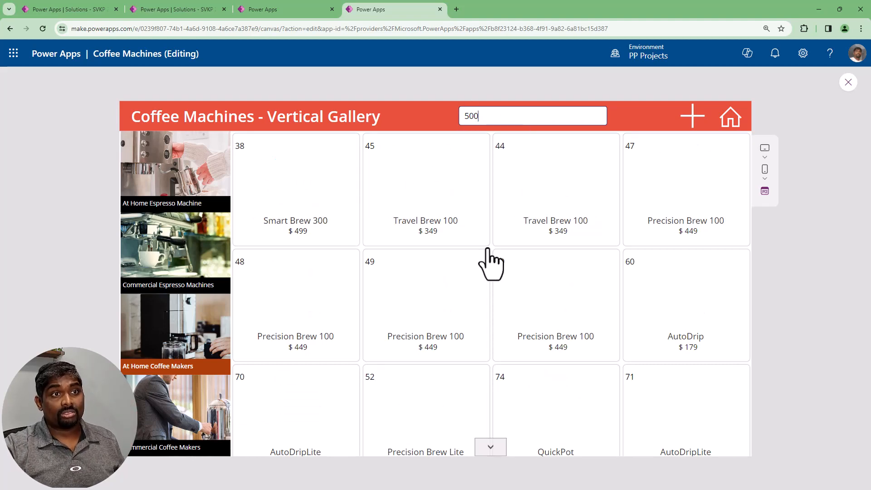
{"action": "scroll", "coordinate": [492, 288], "scroll_direction": "down", "scroll_amount": 4}
{"action": "scroll", "coordinate": [492, 288], "scroll_direction": "down", "scroll_amount": 10}
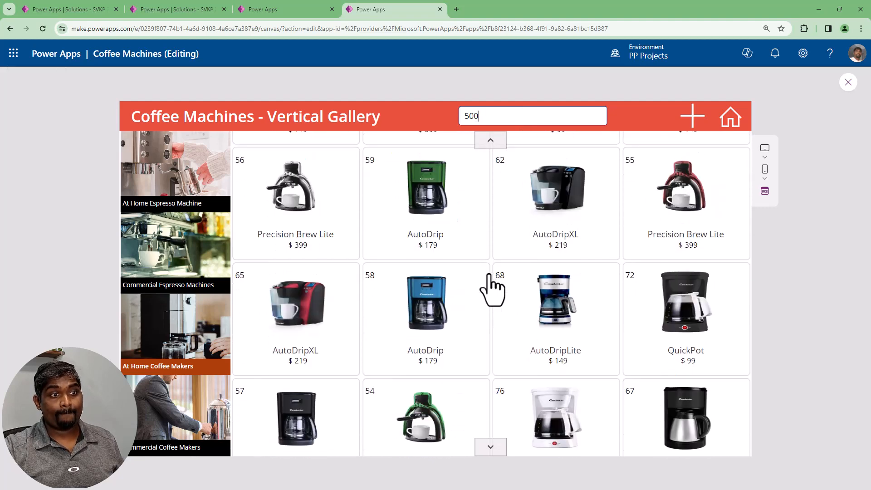
{"action": "scroll", "coordinate": [491, 287], "scroll_direction": "down", "scroll_amount": 2}
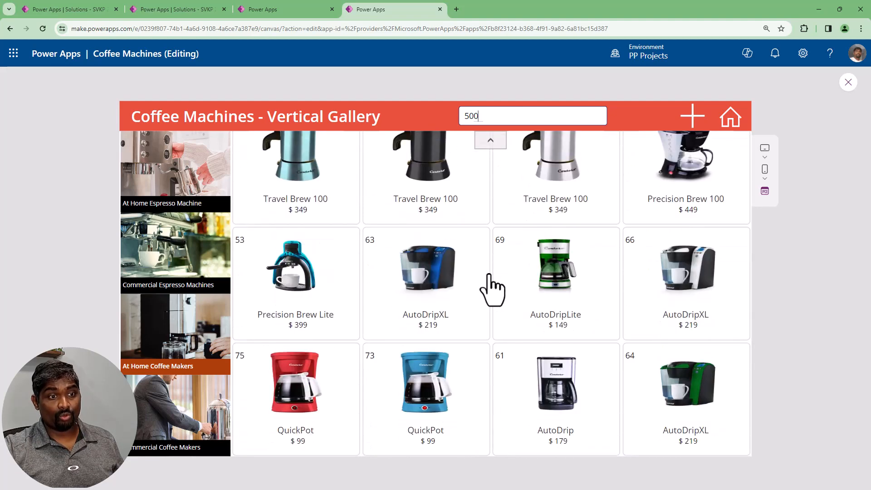
{"action": "scroll", "coordinate": [492, 288], "scroll_direction": "up", "scroll_amount": 10}
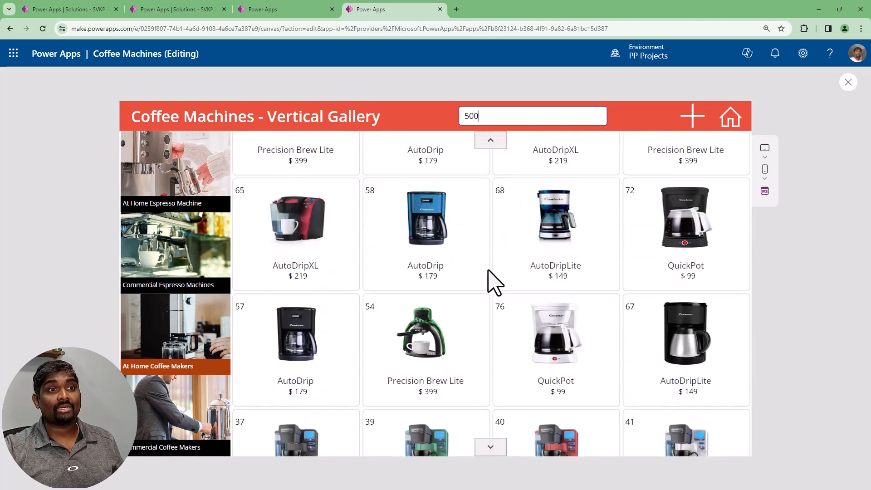
Set the price filter to 250, check the prices of the At Home Coffee Makers in the gallery, and close the preview
{"action": "type", "text": "250"}
{"action": "scroll", "coordinate": [486, 335], "scroll_direction": "down", "scroll_amount": 3}
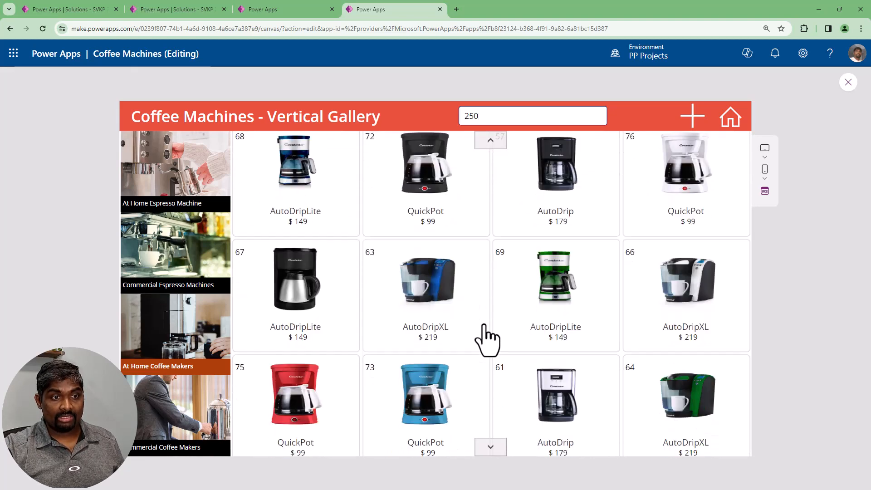
{"action": "scroll", "coordinate": [487, 340], "scroll_direction": "up", "scroll_amount": 5}
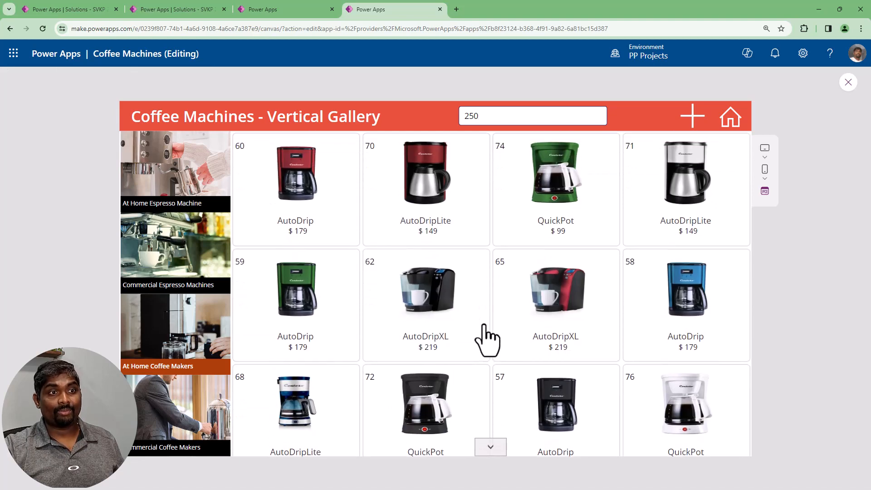
{"action": "scroll", "coordinate": [486, 340], "scroll_direction": "down", "scroll_amount": 5}
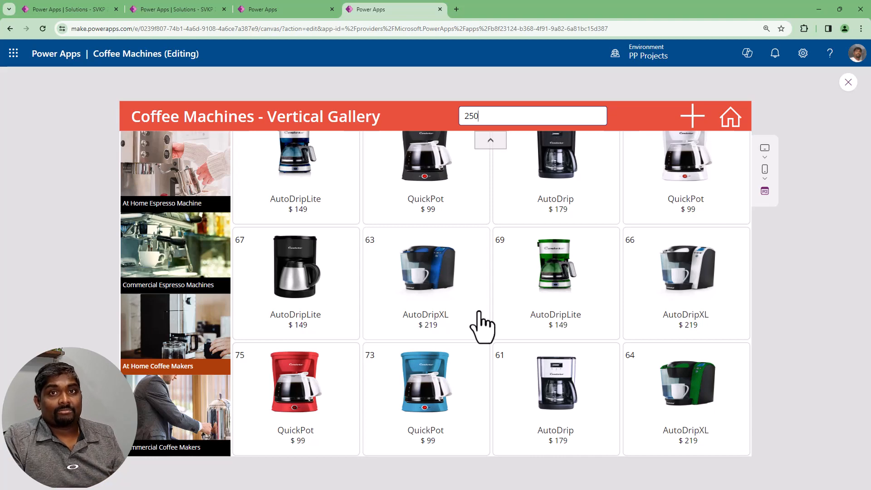
{"action": "key", "text": "Escape"}
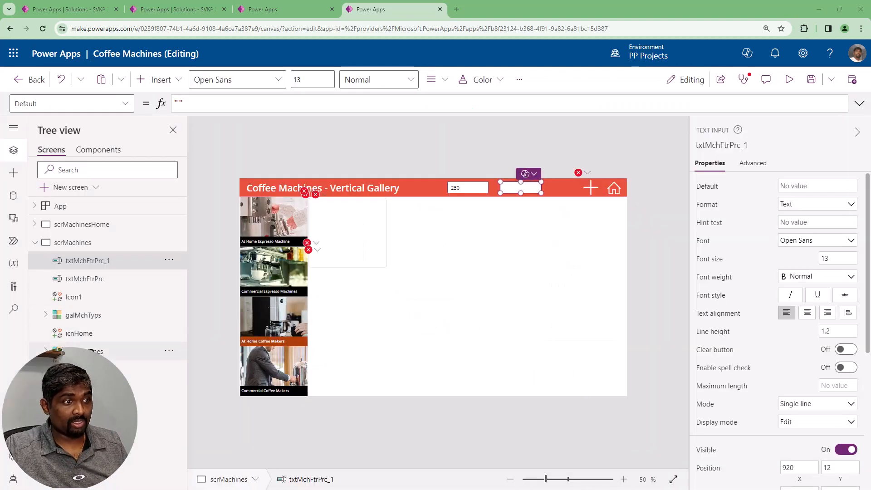
Review the type, price and Machine ID conditions in the Items formula of galMachines, collapse it, and select the text input txtMchFtrPrc_1
{"action": "left_click", "coordinate": [556, 214]}
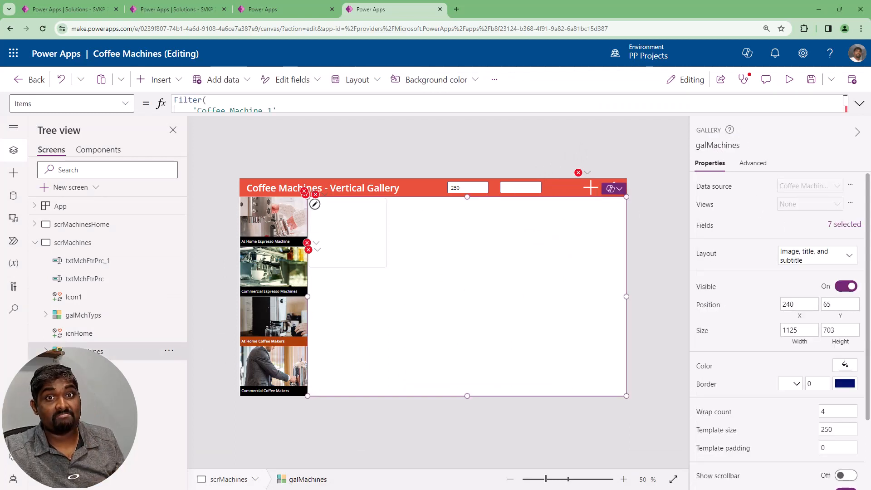
{"action": "left_click", "coordinate": [859, 103]}
{"action": "double_click", "coordinate": [474, 145]}
{"action": "key", "text": "ctrl+c"}
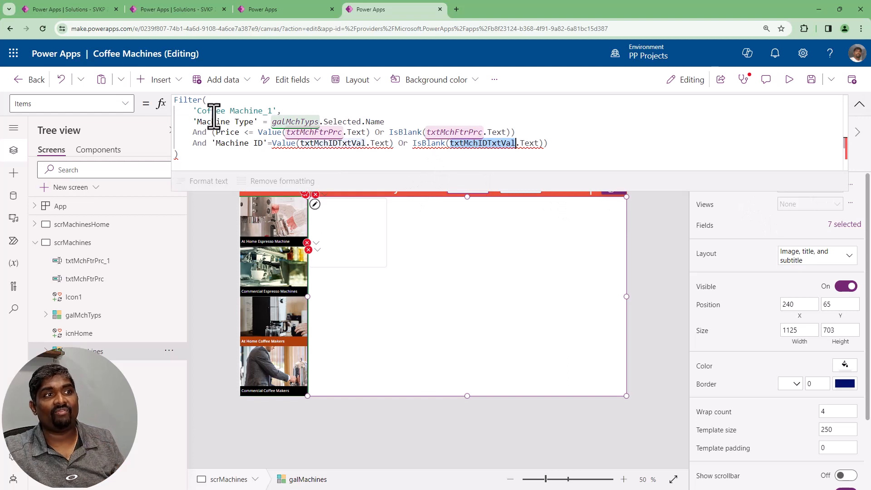
{"action": "left_click", "coordinate": [188, 123]}
{"action": "left_click", "coordinate": [193, 143]}
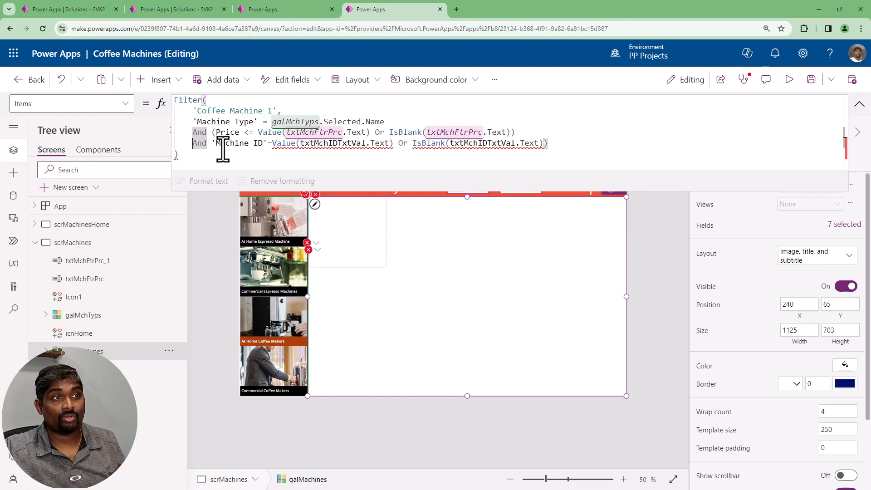
{"action": "left_click", "coordinate": [859, 107]}
{"action": "left_click", "coordinate": [527, 188]}
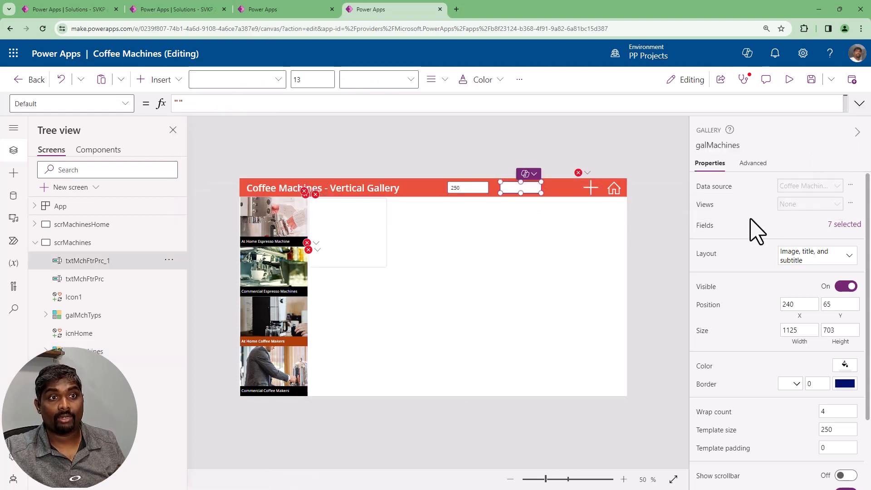
Rename the text input txtMchFtrPrc_1 as txtMchIDTxtVal and open the formula behind the add icon's error
{"action": "left_click", "coordinate": [738, 145]}
{"action": "key", "text": "ctrl+v"}
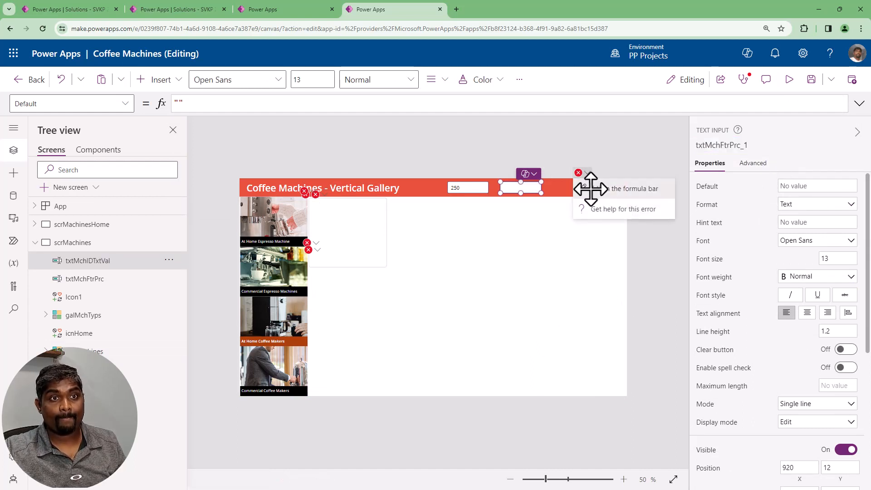
{"action": "left_click", "coordinate": [589, 188]}
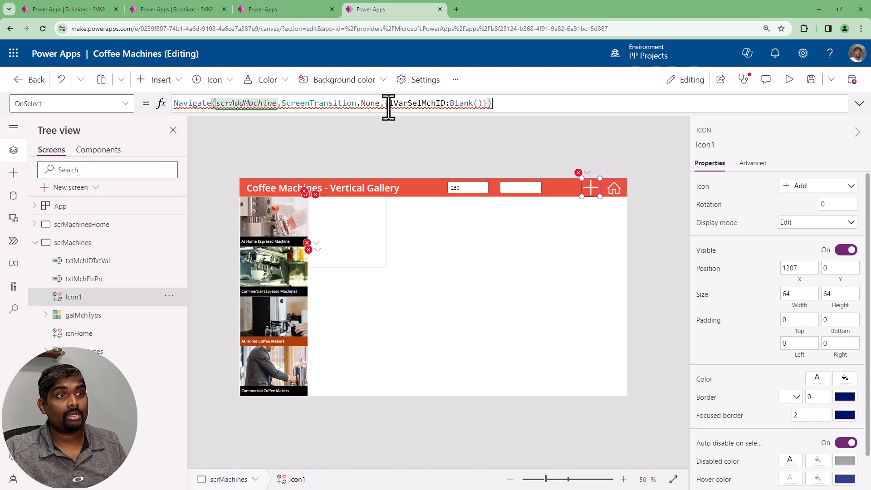
Add the missing opening parenthesis before 'Machine ID' in the Items formula of galMachines so its condition is grouped, and collapse the formula
{"action": "left_click", "coordinate": [408, 350]}
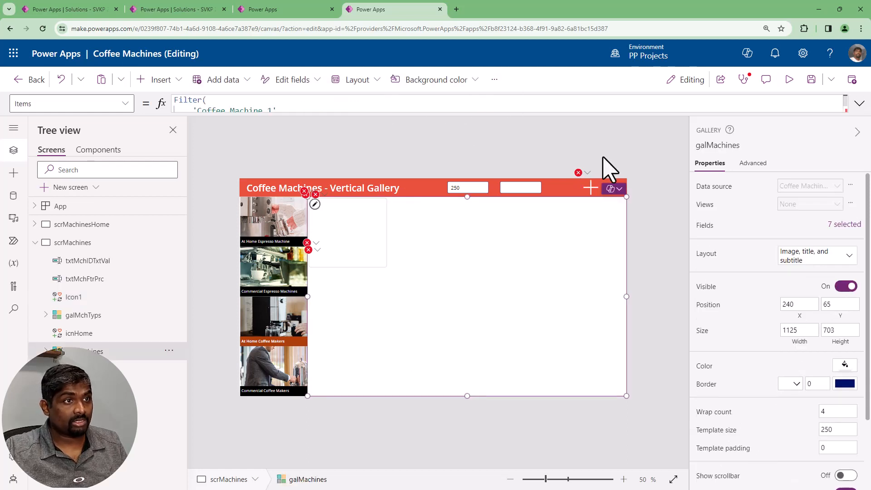
{"action": "left_click", "coordinate": [859, 103]}
{"action": "left_click", "coordinate": [443, 155]}
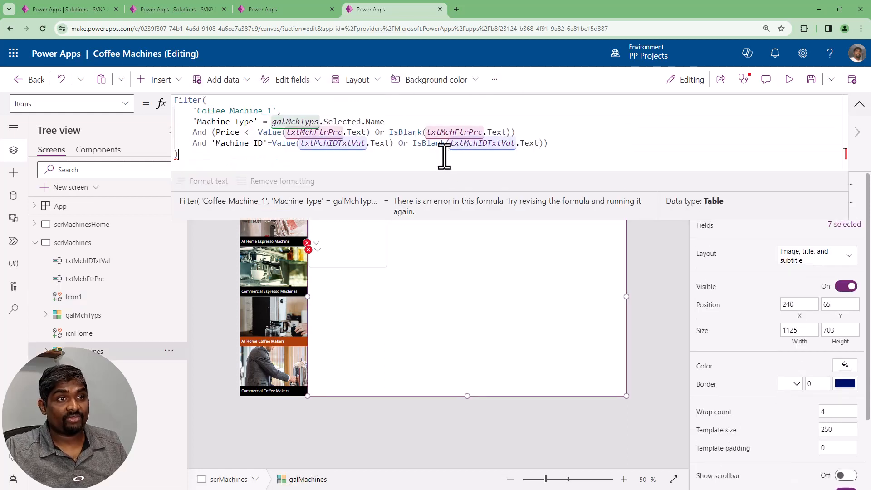
{"action": "left_click", "coordinate": [547, 145]}
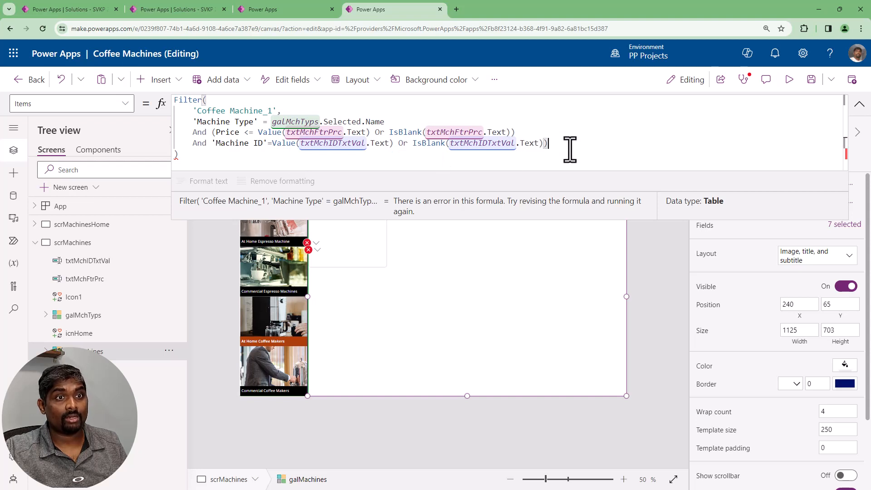
{"action": "key", "text": "Home"}
{"action": "key", "text": "ctrl+Right"}
{"action": "key", "text": "ctrl+Right"}
{"action": "key", "text": "Left"}
{"action": "key", "text": "Left"}
{"action": "key", "text": "ctrl+Left"}
{"action": "key", "text": "Left"}
{"action": "type", "text": "("}
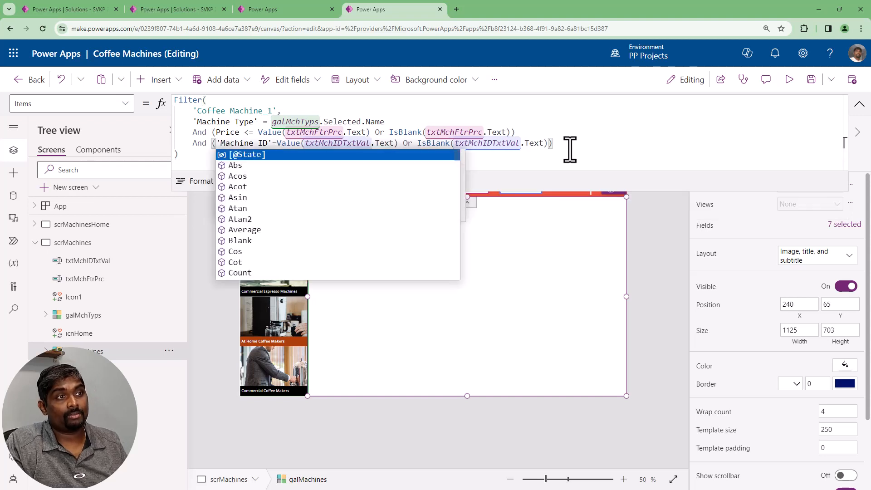
{"action": "left_click", "coordinate": [570, 150]}
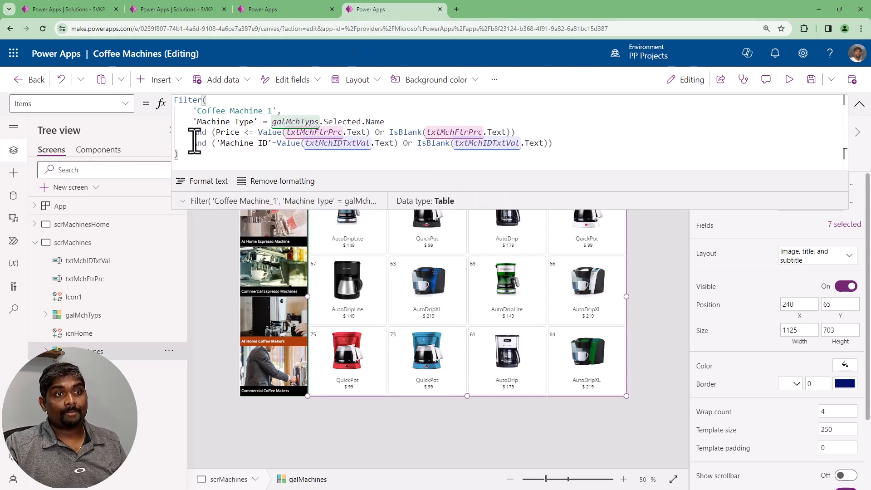
{"action": "left_click", "coordinate": [860, 104]}
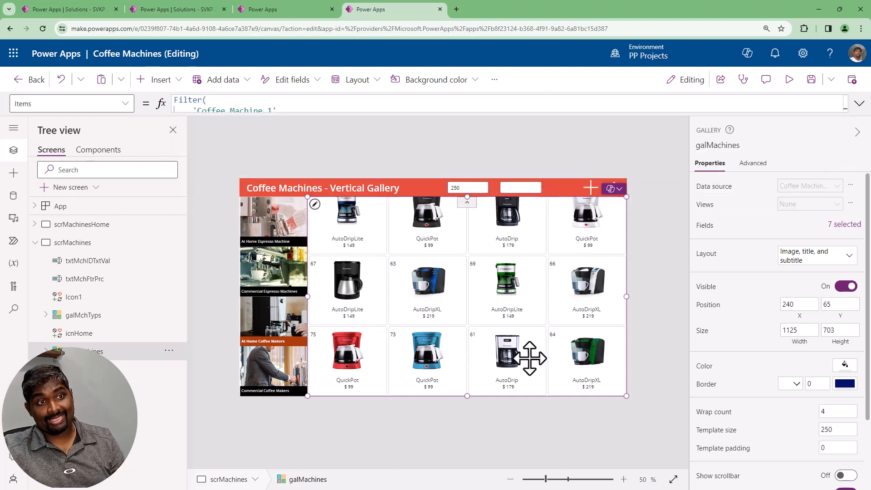
Preview the app, test the machine ID filter with 60 alongside the 250 price limit, and close the preview
{"action": "left_click", "coordinate": [789, 80]}
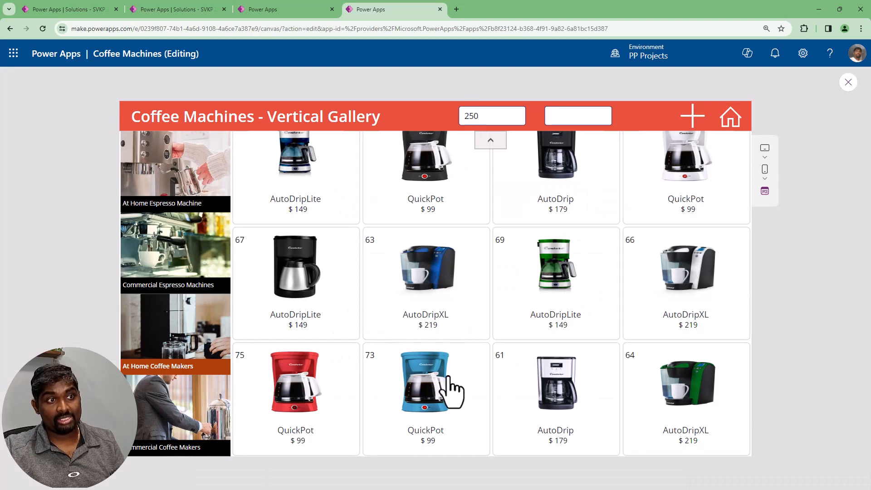
{"action": "scroll", "coordinate": [451, 388], "scroll_direction": "up", "scroll_amount": 3}
{"action": "scroll", "coordinate": [449, 384], "scroll_direction": "up", "scroll_amount": 2}
{"action": "left_click", "coordinate": [573, 116]}
{"action": "type", "text": "60"}
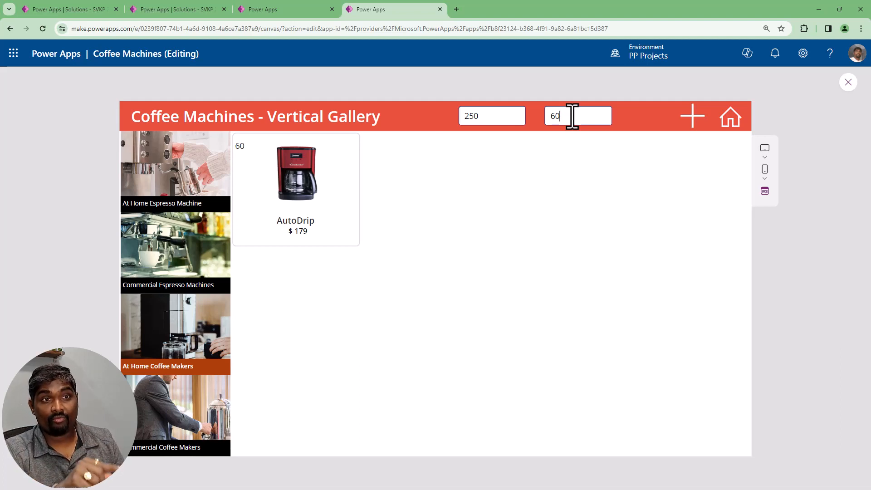
{"action": "left_click", "coordinate": [489, 116]}
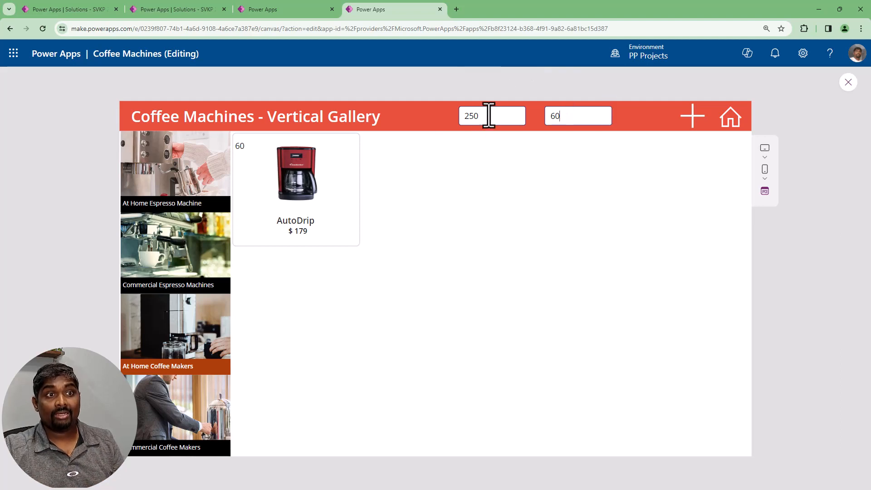
{"action": "left_click_drag", "start_coordinate": [489, 116], "coordinate": [467, 118]}
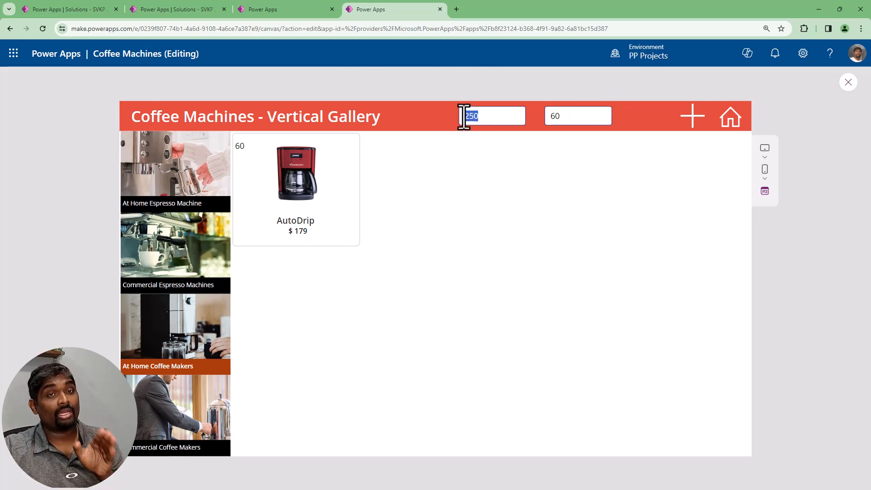
{"action": "left_click", "coordinate": [577, 115]}
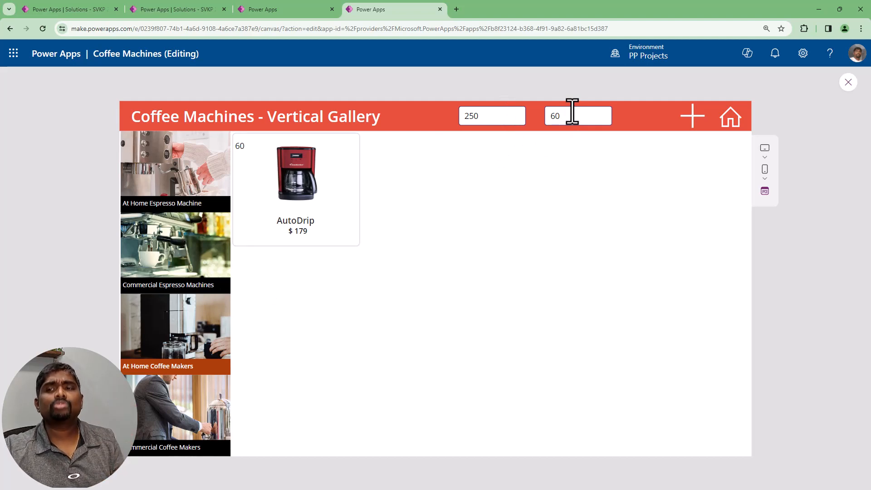
{"action": "left_click", "coordinate": [847, 84]}
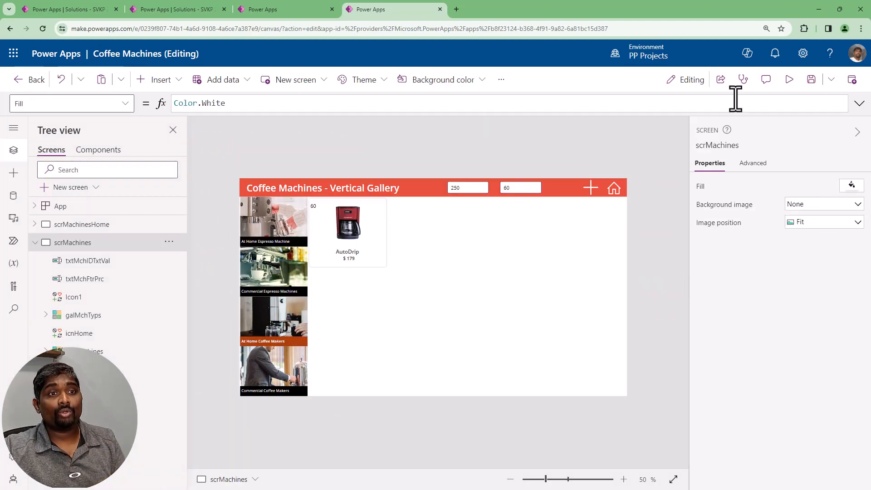
Preview the app again, clear the machine ID, set the price filter to 150, test and clear machine ID 71, and close the preview
{"action": "left_click", "coordinate": [789, 81]}
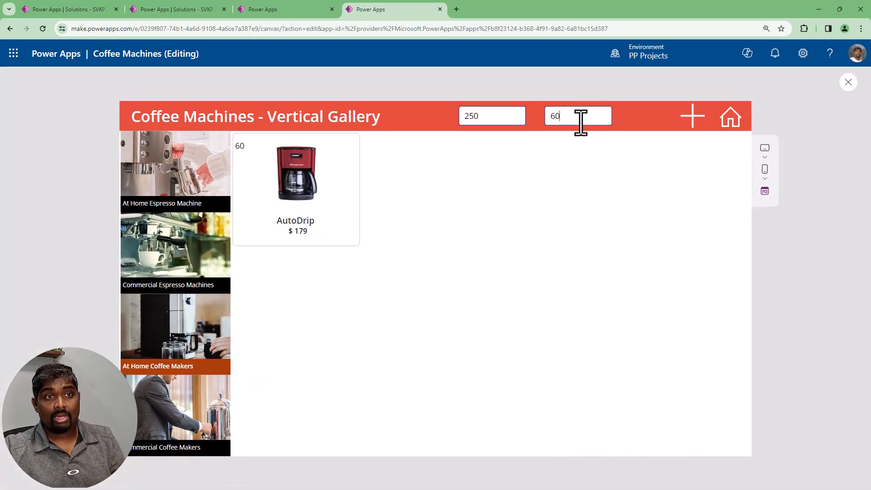
{"action": "key", "text": "BackSpace"}
{"action": "key", "text": "BackSpace"}
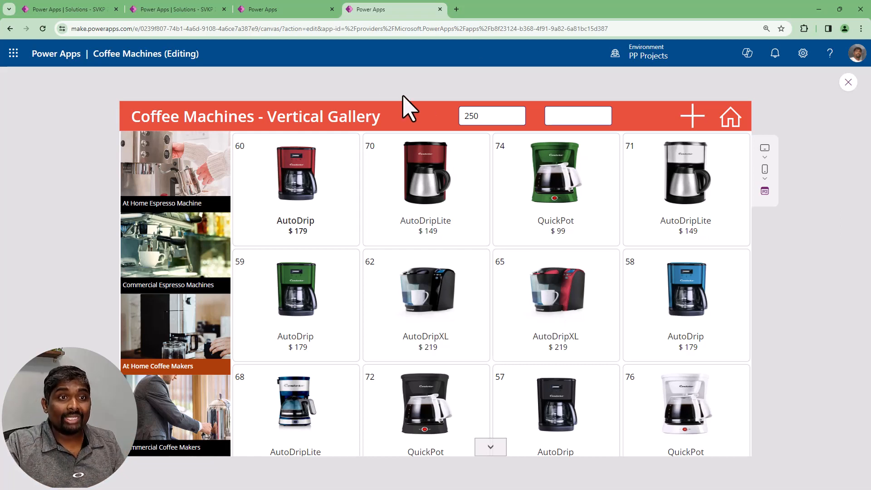
{"action": "double_click", "coordinate": [485, 117]}
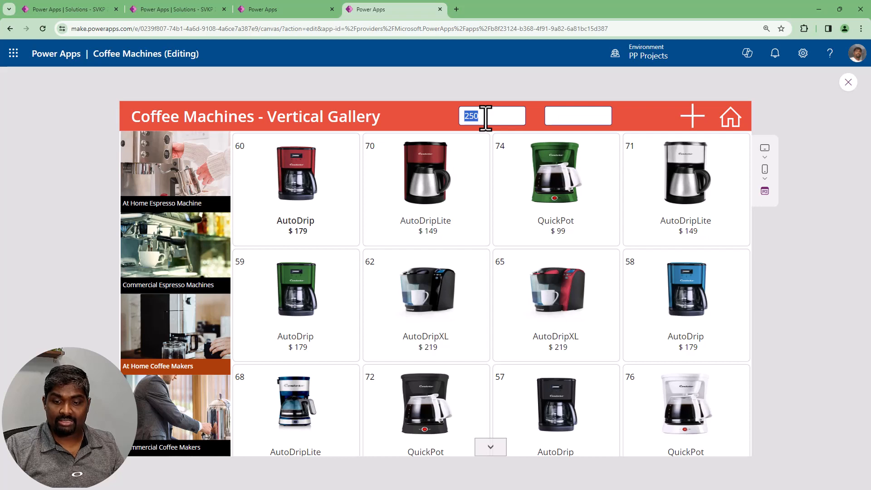
{"action": "type", "text": "150"}
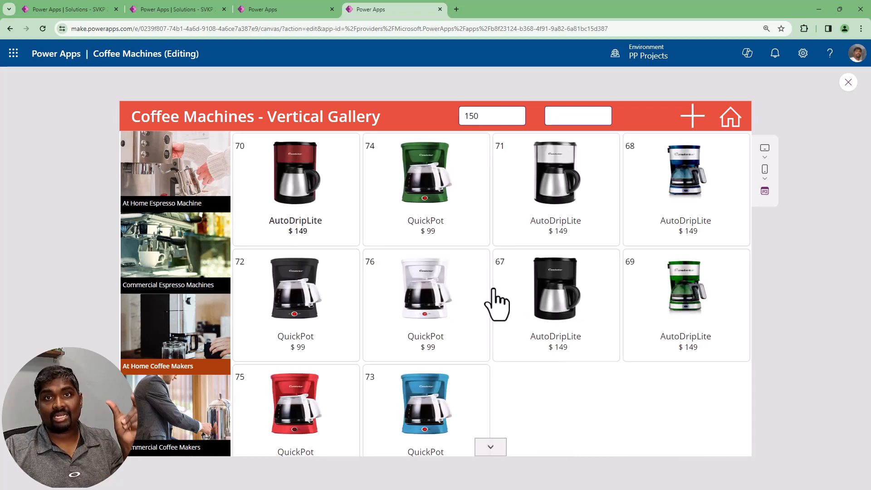
{"action": "left_click", "coordinate": [570, 115]}
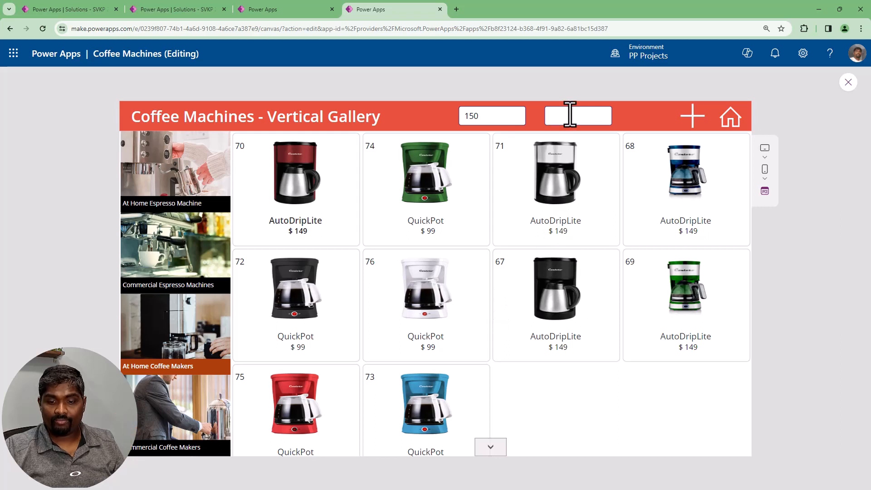
{"action": "type", "text": "71"}
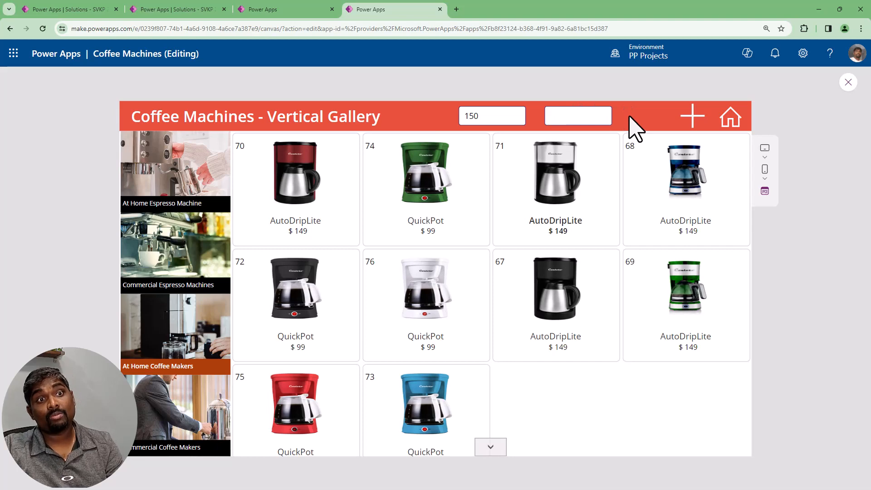
{"action": "left_click", "coordinate": [848, 82]}
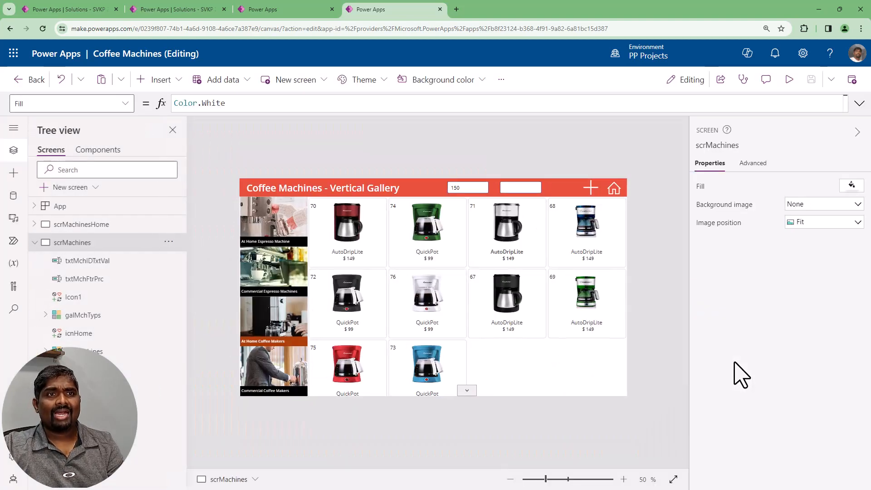
Insert a Cancel icon, shrink it to about 38 by 25 and place it inside the right end of the machine ID text input
{"action": "left_click", "coordinate": [167, 80]}
{"action": "type", "text": "cancel"}
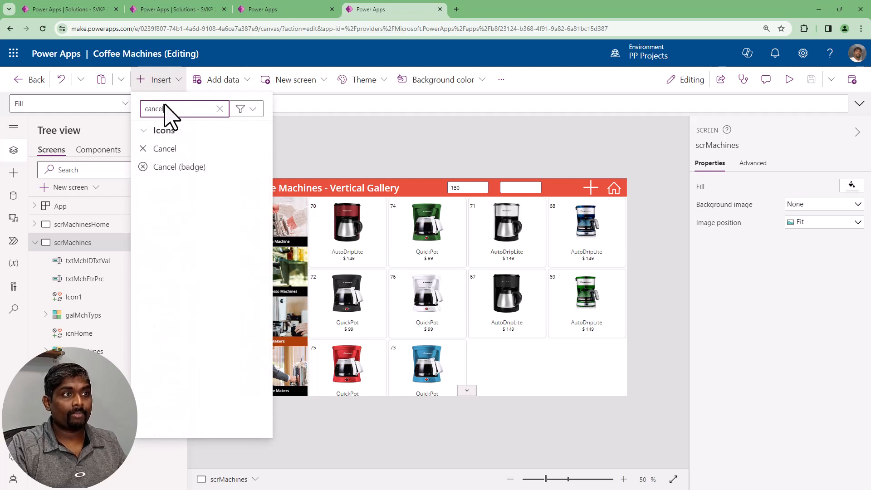
{"action": "left_click", "coordinate": [149, 150]}
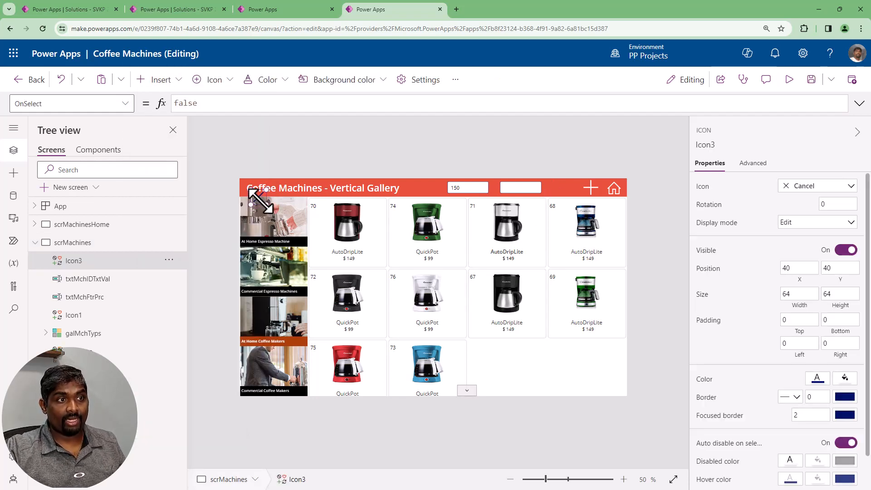
{"action": "left_click_drag", "start_coordinate": [260, 199], "coordinate": [534, 188]}
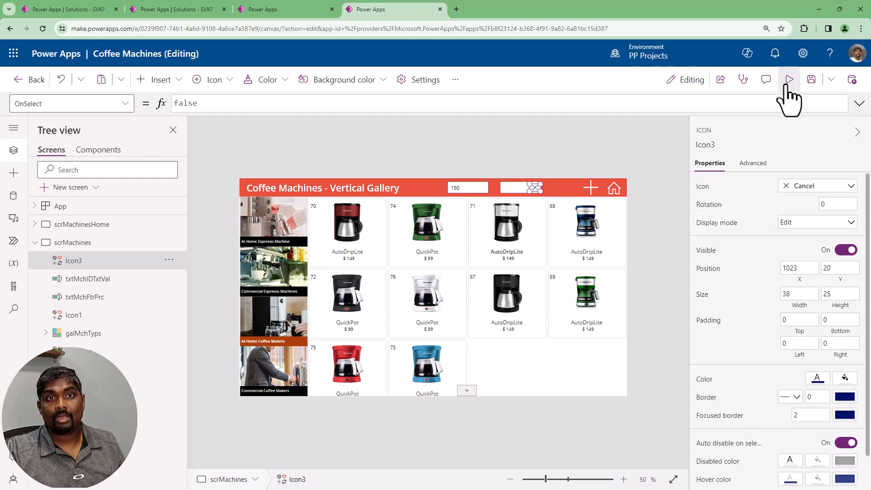
Set the Cancel icon's OnSelect formula to Reset(txtMchIDTxtVal)
{"action": "double_click", "coordinate": [192, 103]}
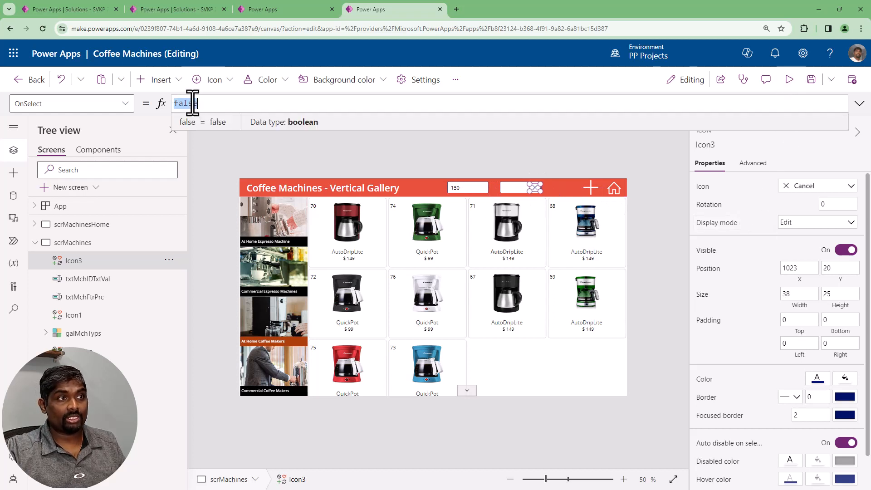
{"action": "type", "text": "Reset"}
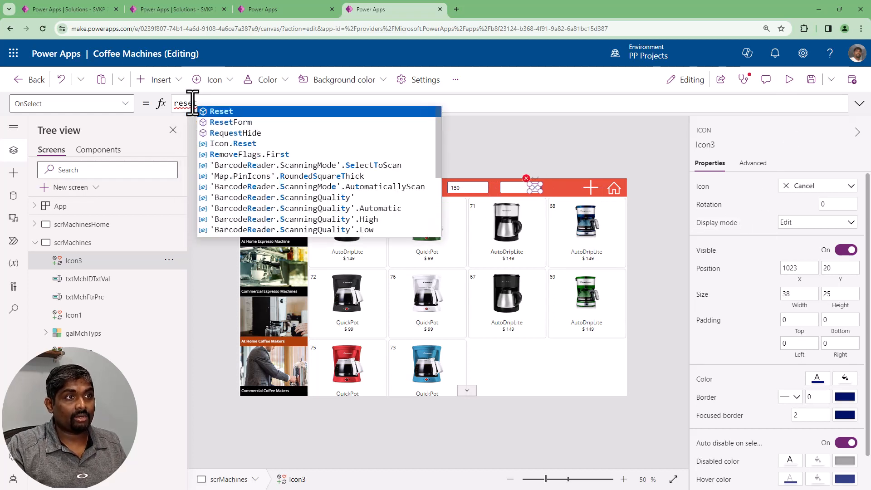
{"action": "type", "text": "("}
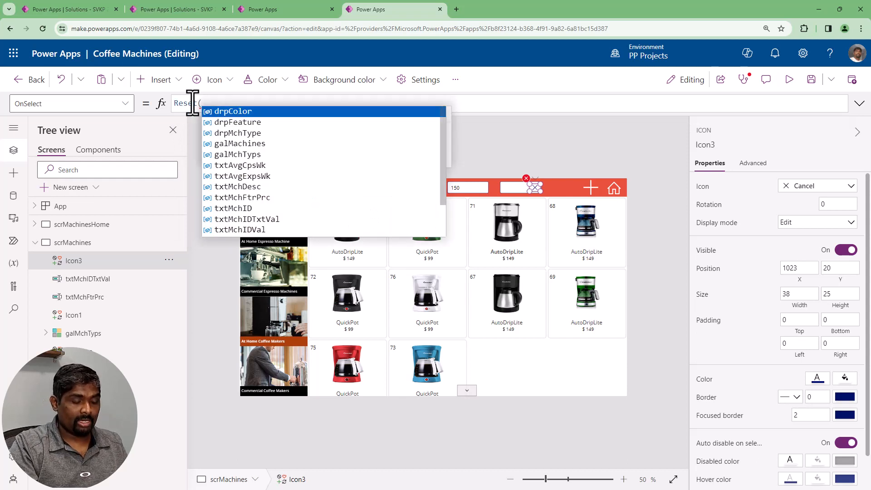
{"action": "type", "text": "txtMc"}
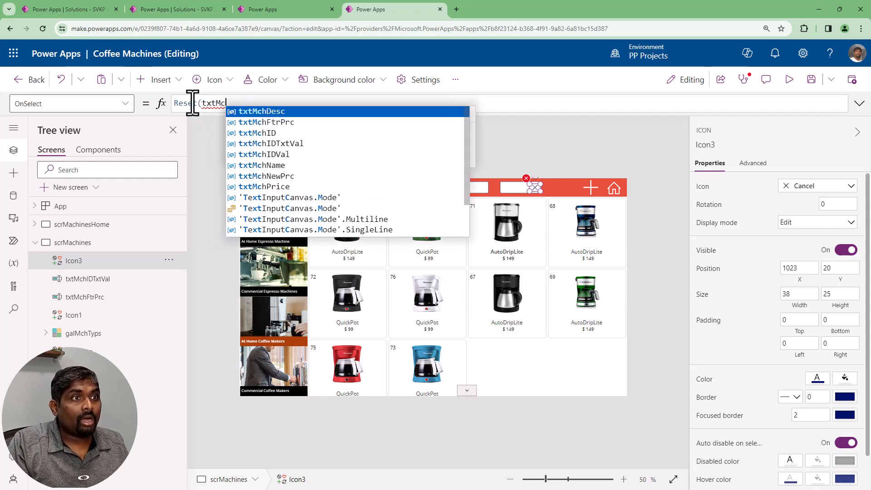
{"action": "key", "text": "Down"}
{"action": "key", "text": "Down"}
{"action": "key", "text": "Down"}
{"action": "key", "text": "Tab"}
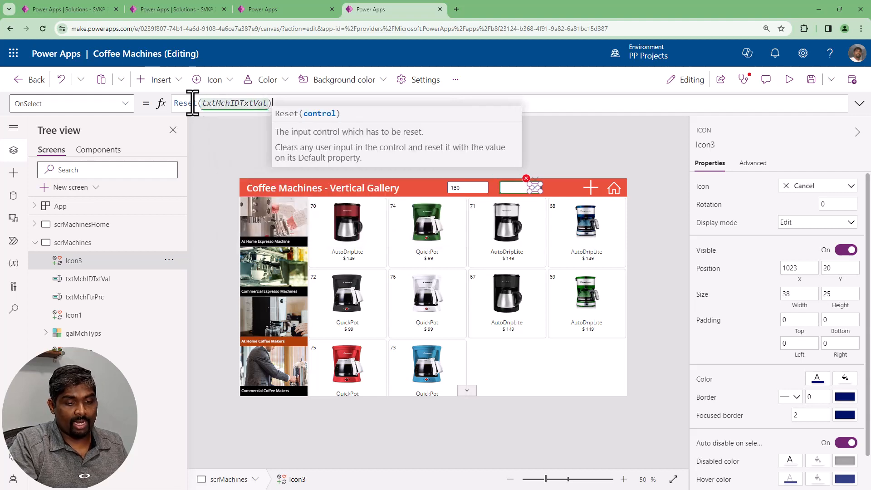
{"action": "type", "text": ")"}
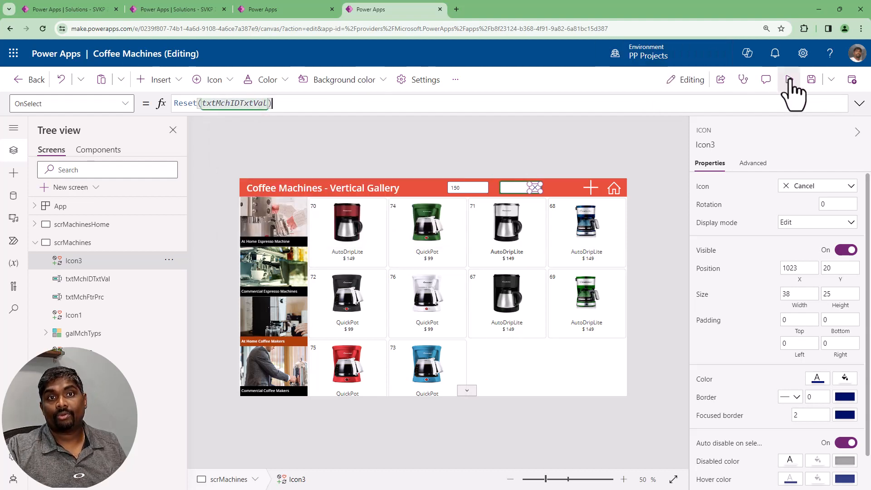
Preview the app, filter by machine ID 74, clear it with the Cancel icon, and filter by machine ID 71
{"action": "left_click", "coordinate": [790, 81]}
{"action": "left_click", "coordinate": [561, 117]}
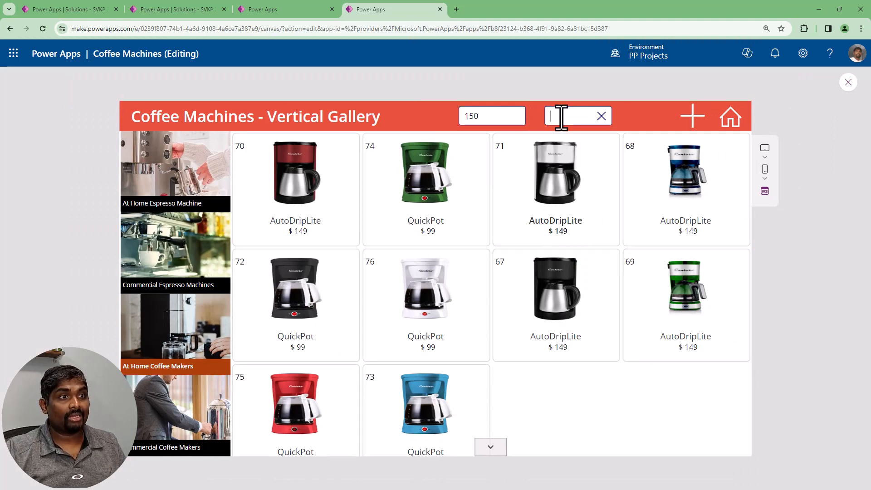
{"action": "type", "text": "74"}
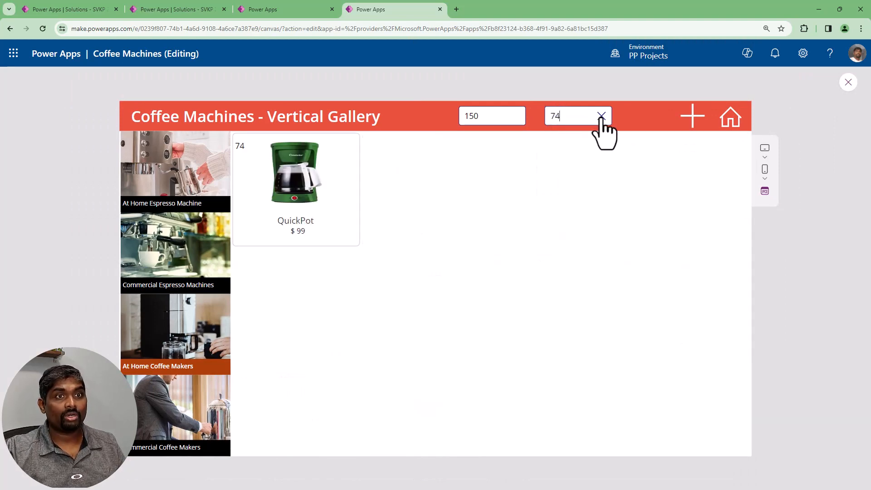
{"action": "left_click", "coordinate": [602, 117]}
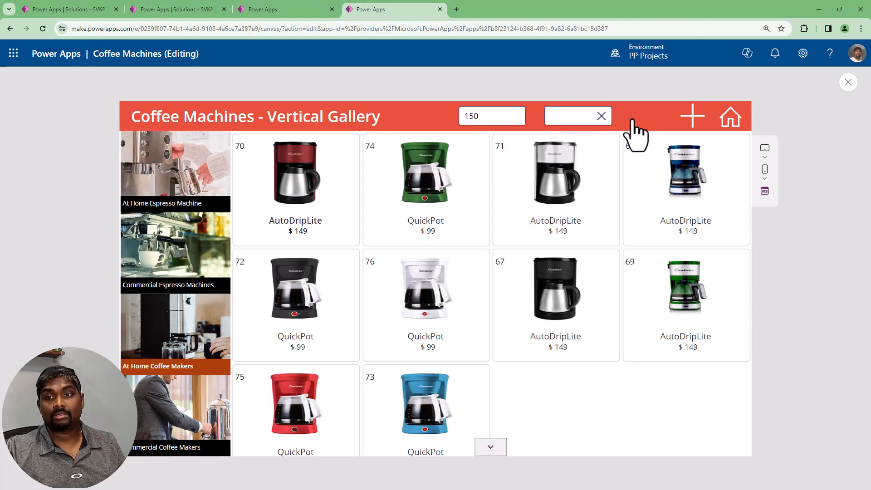
{"action": "left_click", "coordinate": [569, 116]}
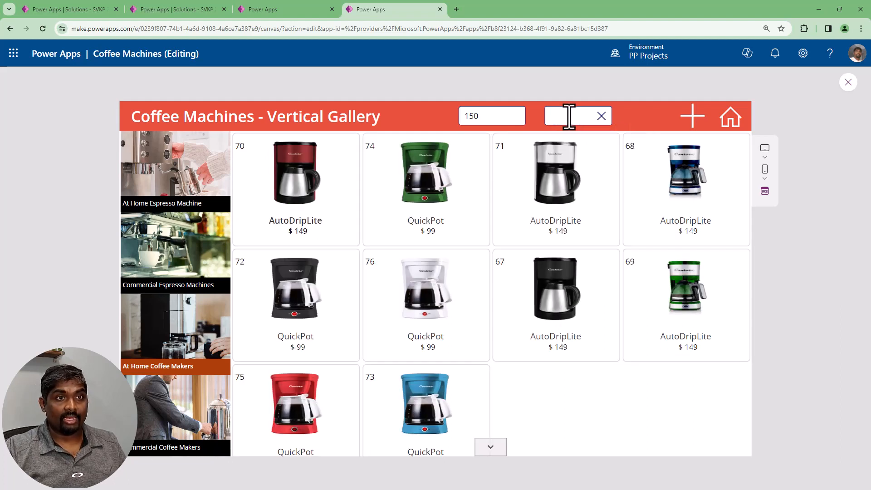
{"action": "type", "text": "71"}
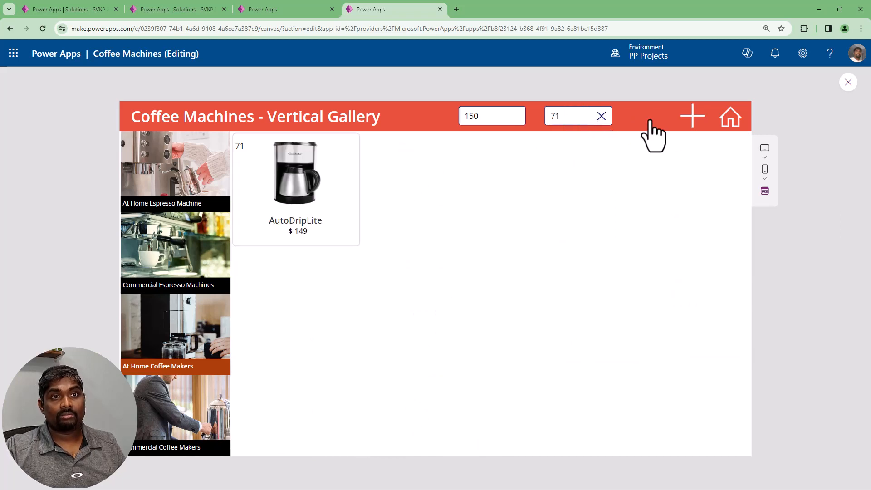
Clear the machine ID filter and close the app preview
{"action": "key", "text": "BackSpace"}
{"action": "key", "text": "BackSpace"}
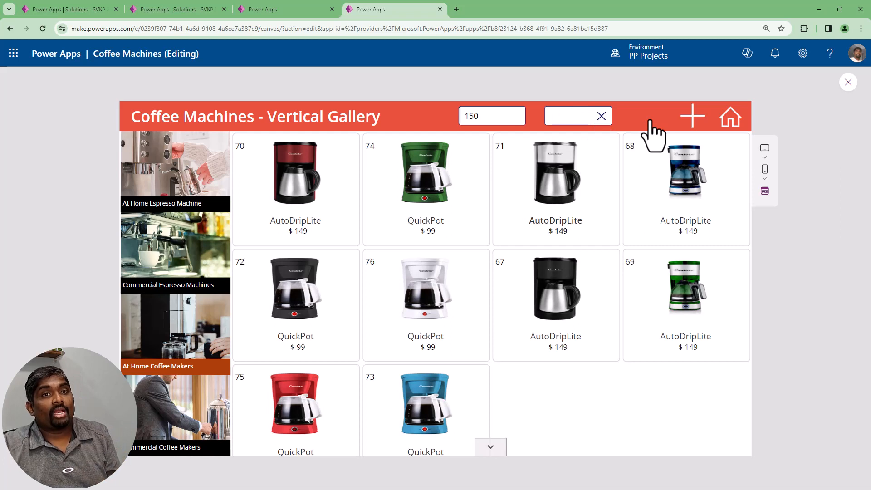
{"action": "double_click", "coordinate": [490, 116]}
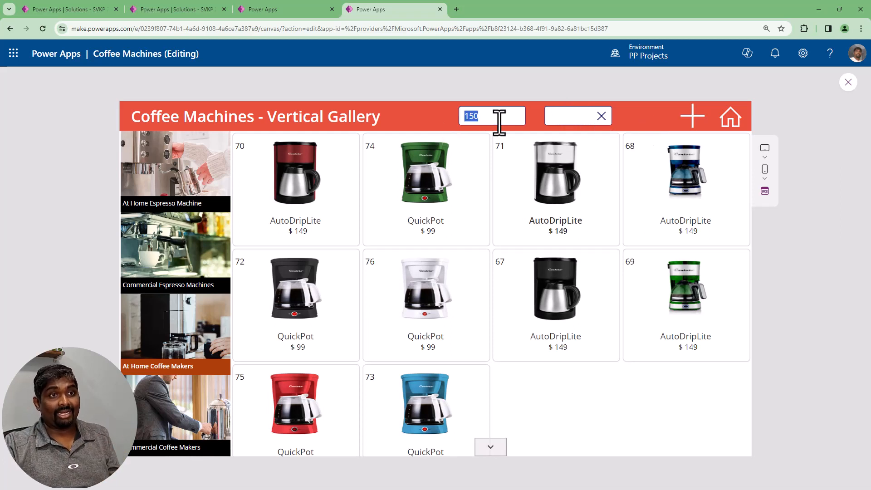
{"action": "left_click", "coordinate": [517, 116]}
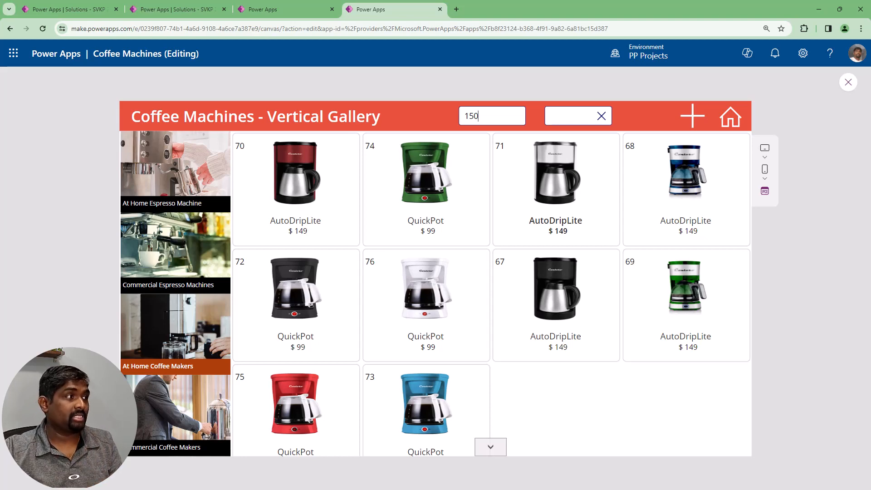
{"action": "key", "text": "Escape"}
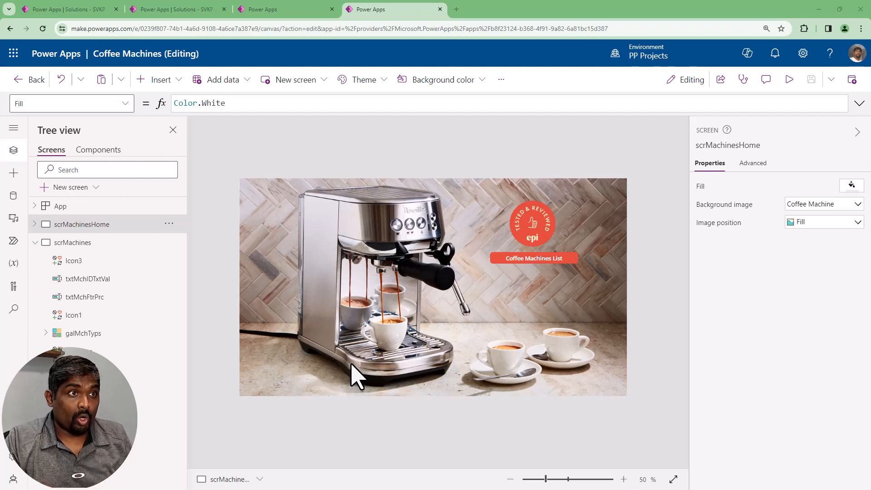
Insert a text input on scrMachinesHome, place it below the Coffee Machines List button and resize it to about 222 by 52
{"action": "left_click", "coordinate": [158, 81]}
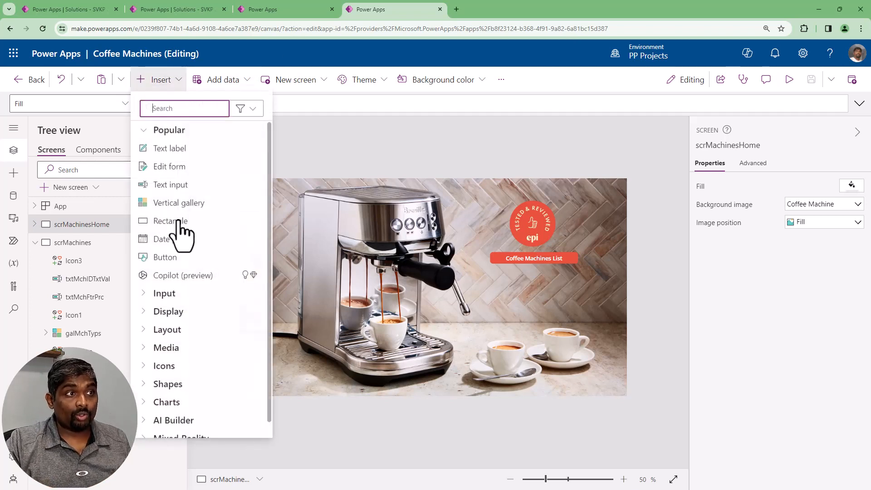
{"action": "left_click", "coordinate": [171, 185]}
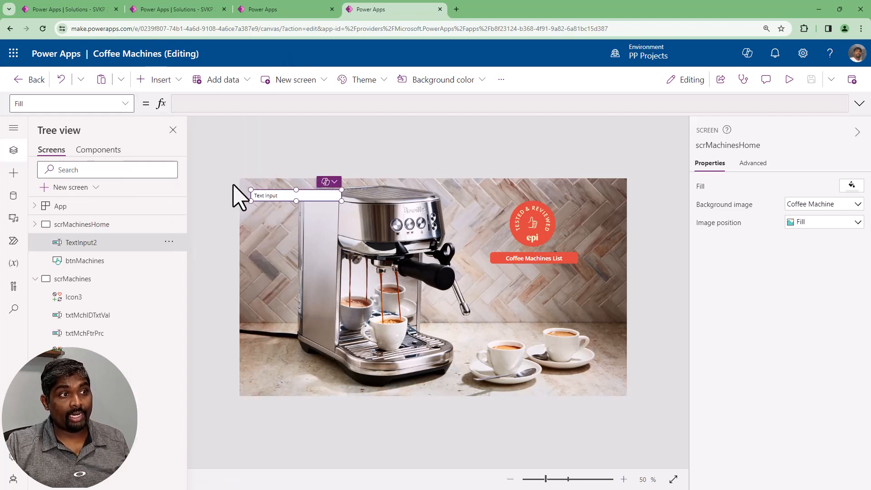
{"action": "left_click_drag", "start_coordinate": [317, 195], "coordinate": [481, 269]}
{"action": "left_click_drag", "start_coordinate": [597, 282], "coordinate": [594, 285]}
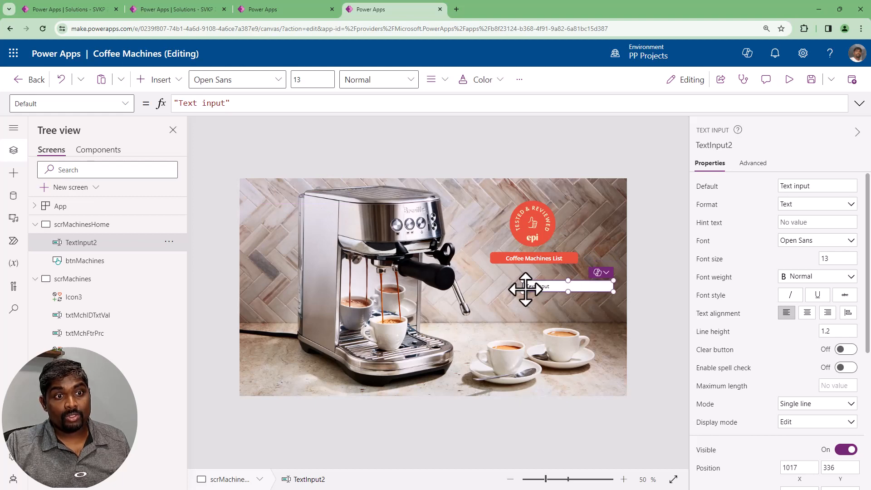
{"action": "left_click_drag", "start_coordinate": [521, 288], "coordinate": [551, 296]}
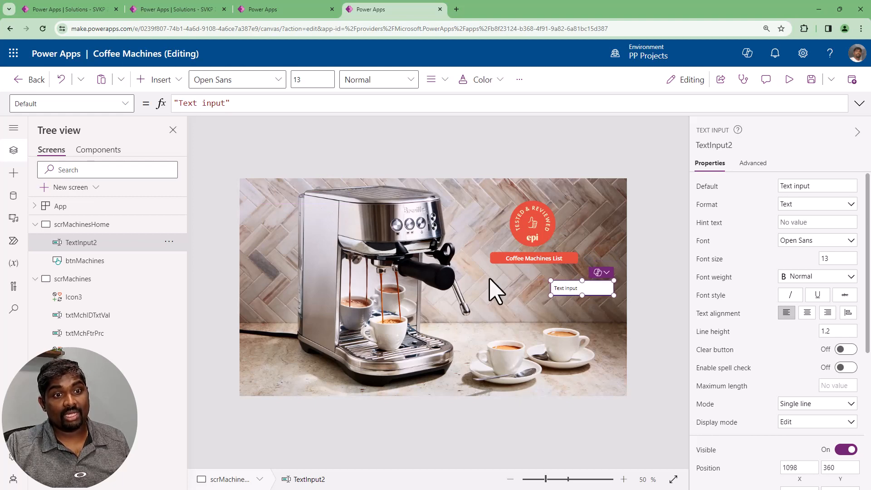
Insert a text label beside the new text input on the home screen and copy both controls
{"action": "left_click", "coordinate": [175, 86]}
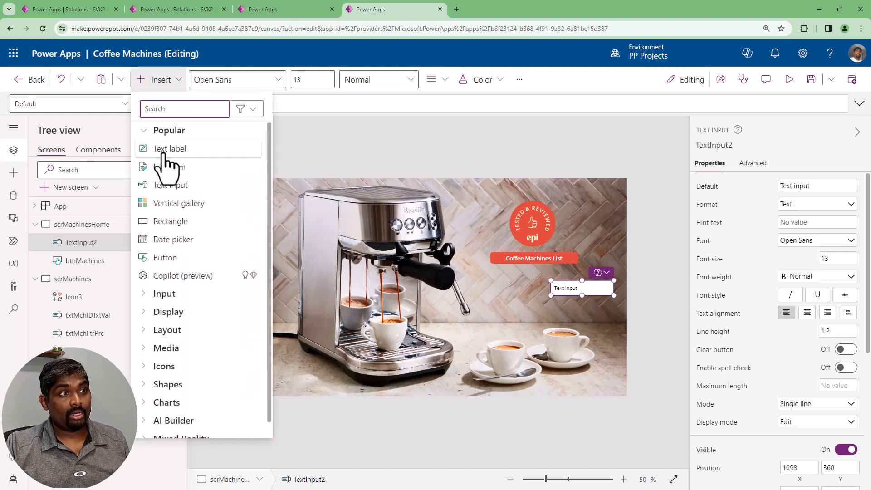
{"action": "left_click", "coordinate": [168, 149]}
{"action": "left_click_drag", "start_coordinate": [286, 196], "coordinate": [531, 289]}
{"action": "left_click", "coordinate": [574, 293], "text": "ctrl"}
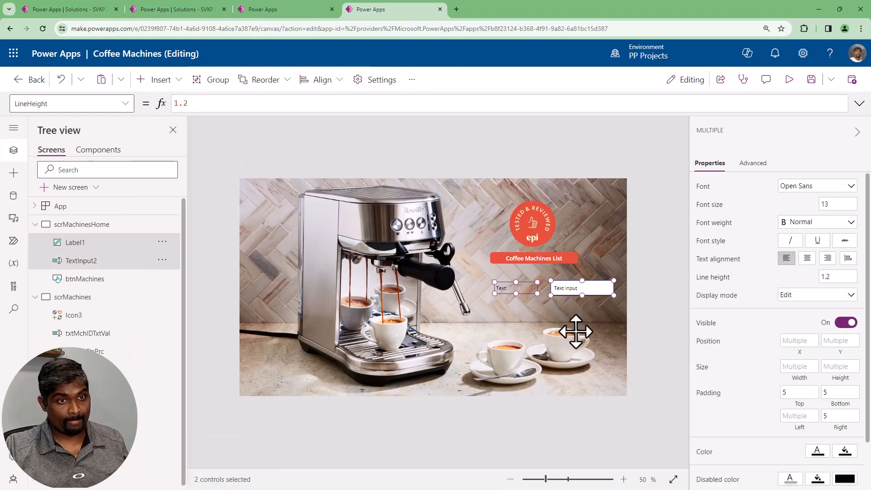
{"action": "key", "text": "ctrl+c"}
{"action": "key", "text": "ctrl+v"}
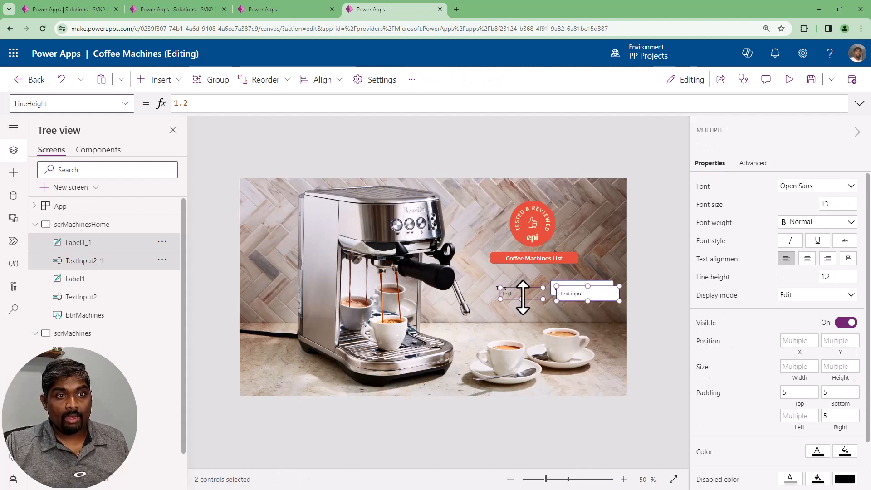
{"action": "left_click_drag", "start_coordinate": [522, 299], "coordinate": [520, 318]}
{"action": "key", "text": "Delete"}
Paste a duplicate of the label and text input pair and align it directly below the original pair
{"action": "left_click", "coordinate": [567, 306]}
{"action": "left_click", "coordinate": [513, 286]}
{"action": "left_click", "coordinate": [580, 290], "text": "shift"}
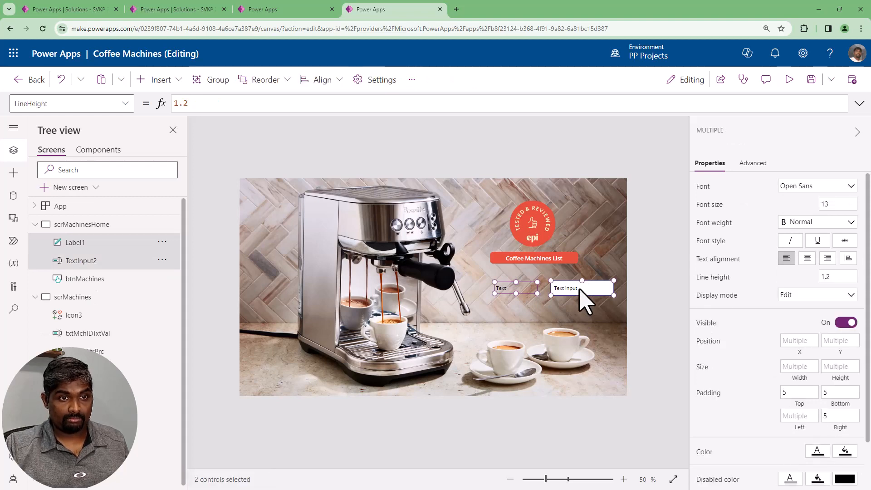
{"action": "key", "text": "ctrl+v"}
{"action": "mouse_move", "coordinate": [521, 296]}
{"action": "left_mouse_down"}
{"action": "mouse_move", "coordinate": [526, 317]}
{"action": "mouse_move", "coordinate": [521, 313]}
{"action": "left_mouse_up"}
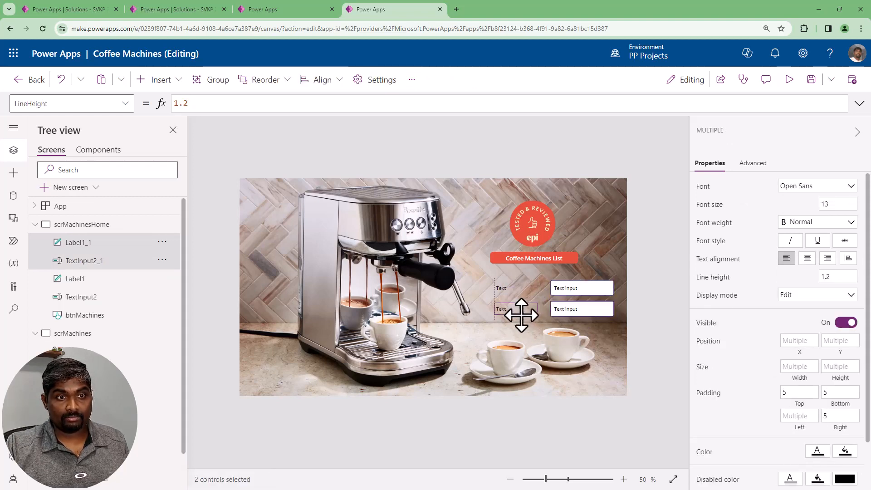
{"action": "left_click", "coordinate": [622, 316]}
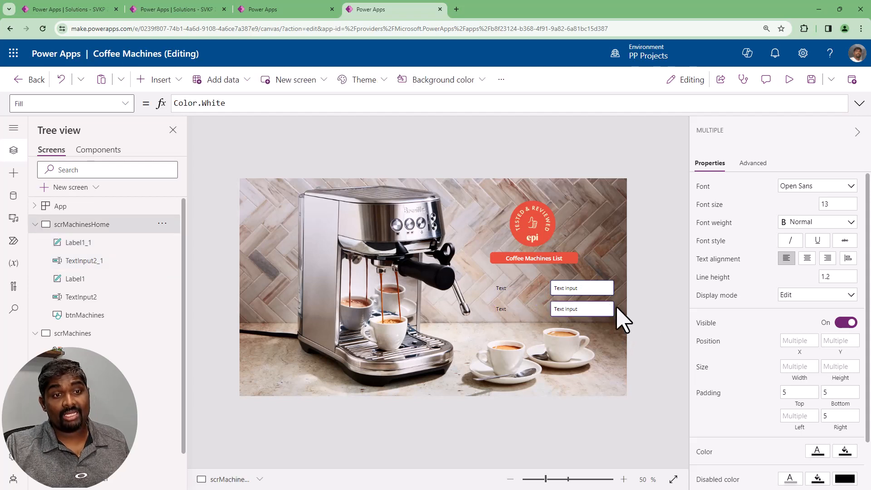
Clear the default text of both new text inputs on the home screen
{"action": "left_click", "coordinate": [594, 293]}
{"action": "left_click", "coordinate": [590, 311], "text": "shift"}
{"action": "triple_click", "coordinate": [827, 187]}
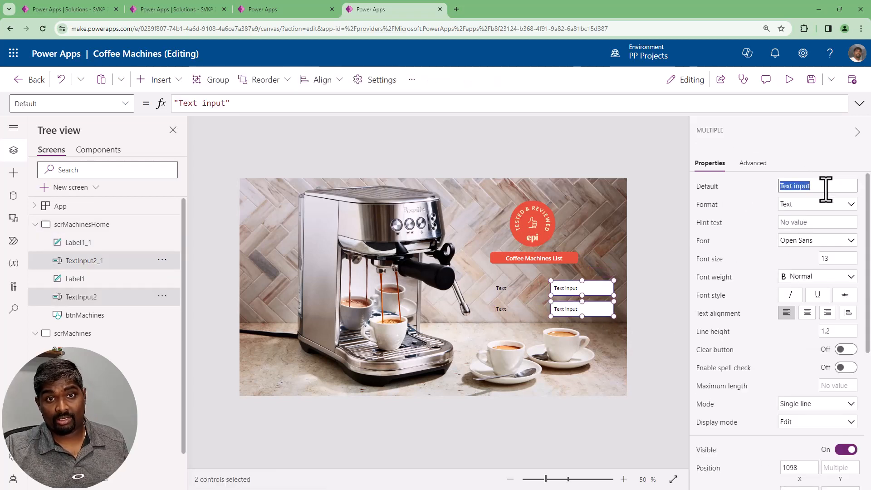
{"action": "left_click", "coordinate": [648, 327]}
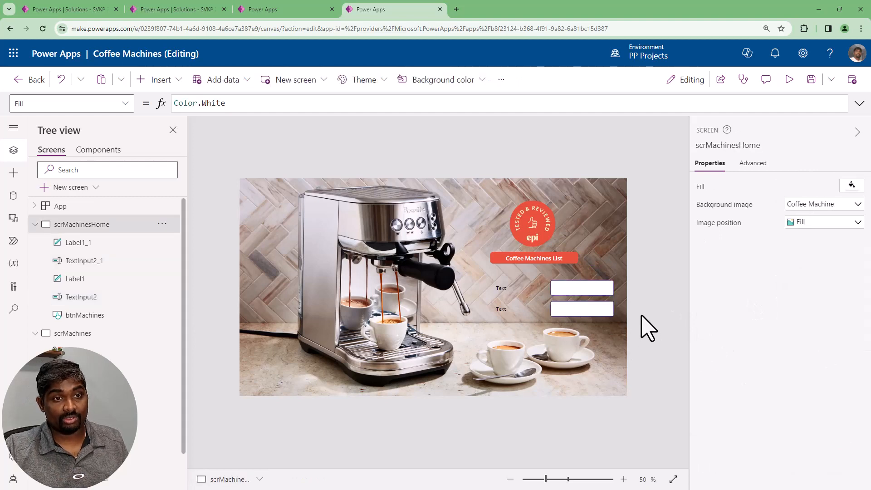
Enlarge both labels to about 178 by 46 and right-align their text
{"action": "left_click", "coordinate": [504, 293]}
{"action": "left_click", "coordinate": [522, 309], "text": "shift"}
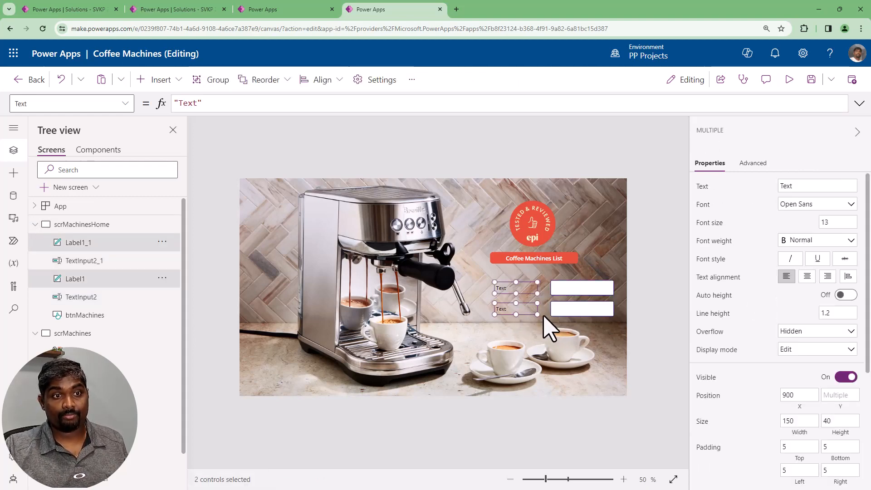
{"action": "left_click_drag", "start_coordinate": [538, 314], "coordinate": [545, 316]}
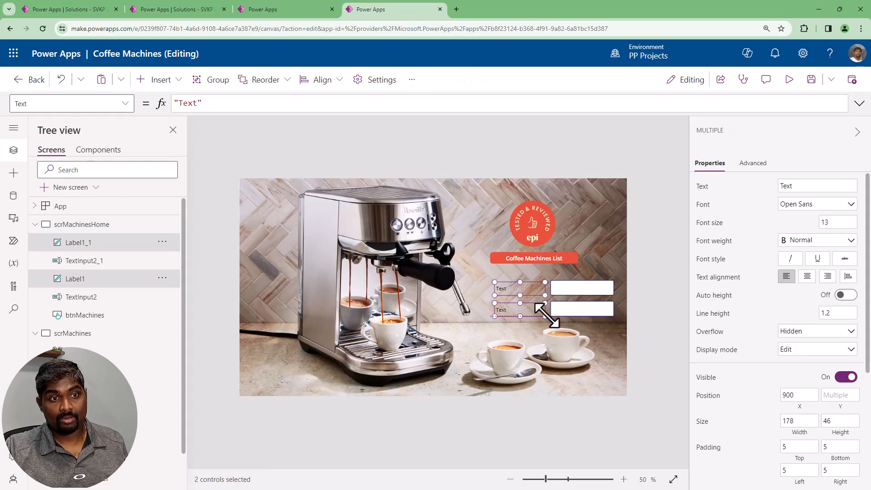
{"action": "left_click", "coordinate": [828, 276]}
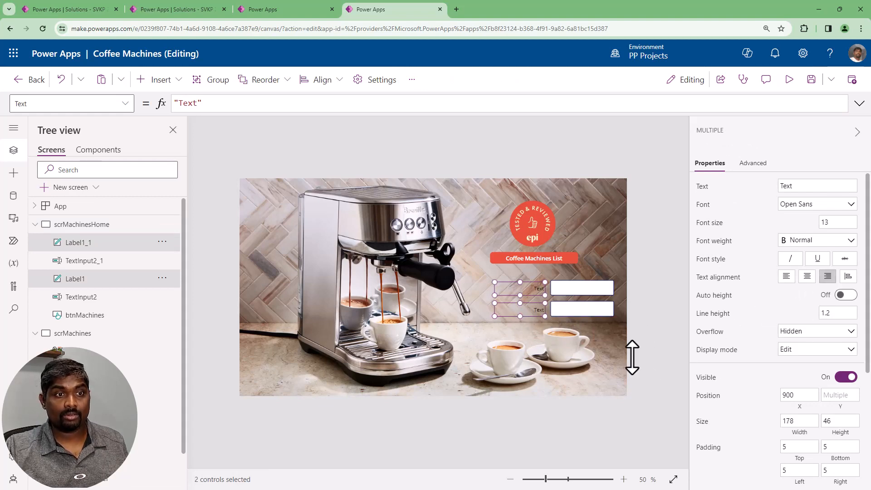
Set the upper label's text to "User ID"
{"action": "left_click", "coordinate": [549, 300]}
{"action": "left_click", "coordinate": [540, 291]}
{"action": "left_click", "coordinate": [800, 186]}
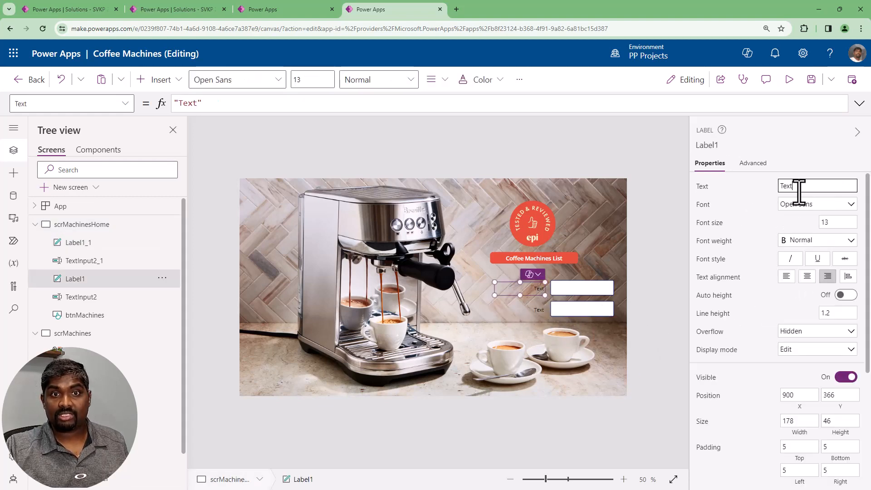
{"action": "type", "text": "user"}
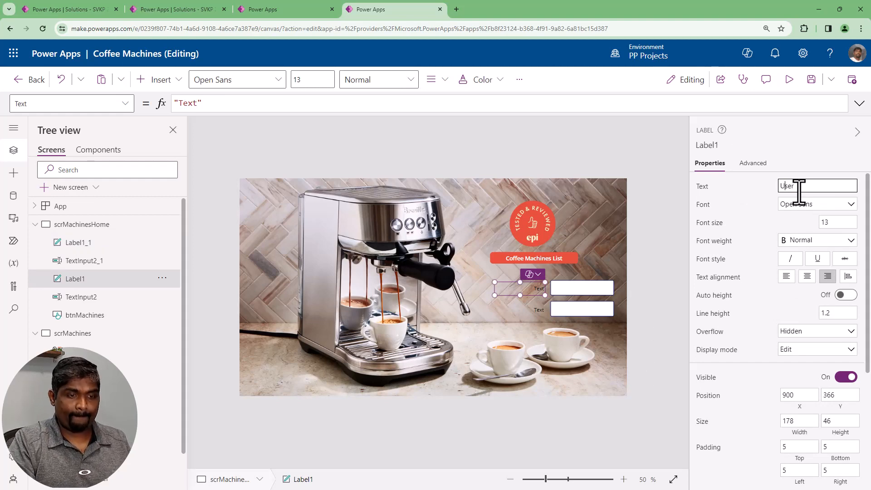
{"action": "type", "text": " ID"}
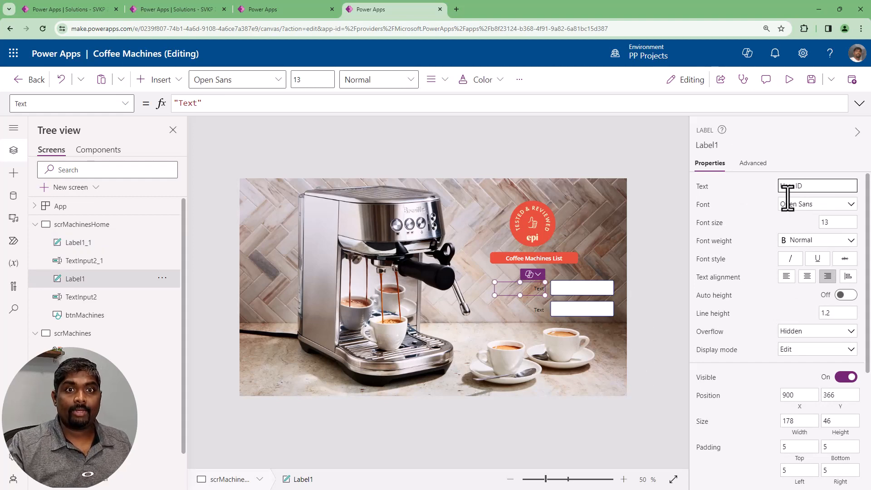
Set the lower label's text to "Password"
{"action": "left_click", "coordinate": [544, 316]}
{"action": "left_click", "coordinate": [537, 311]}
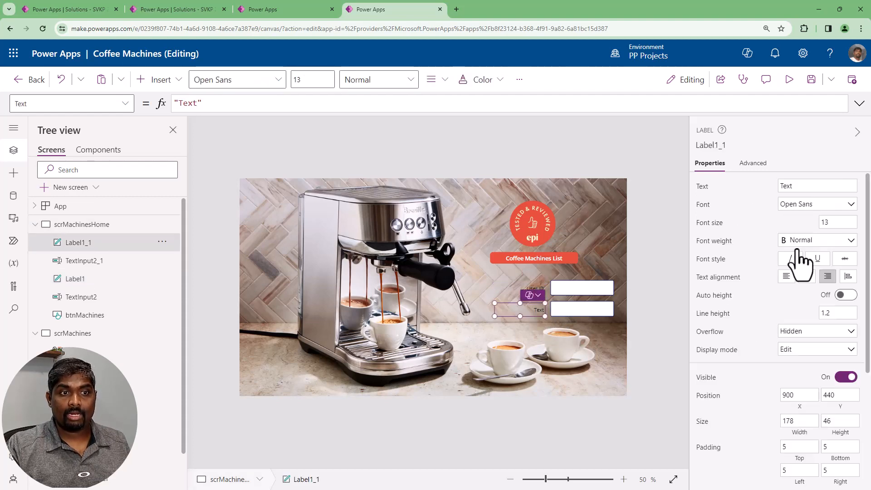
{"action": "left_click", "coordinate": [806, 185]}
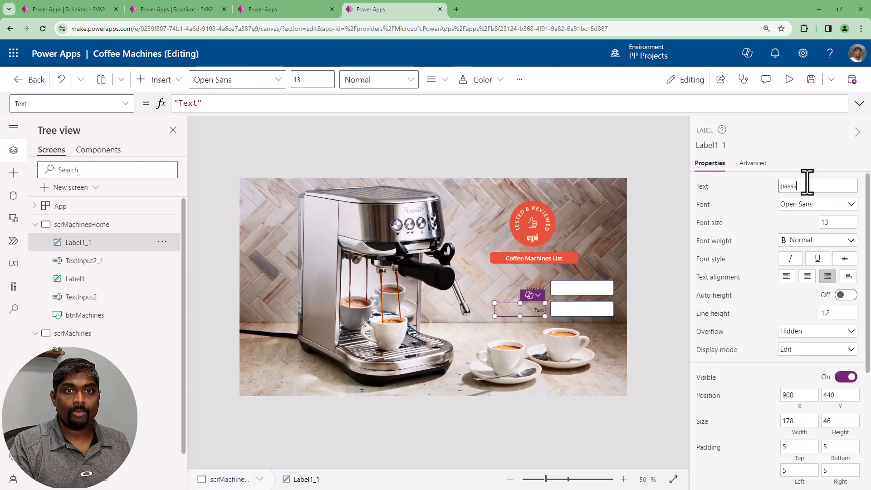
{"action": "key", "text": "Home"}
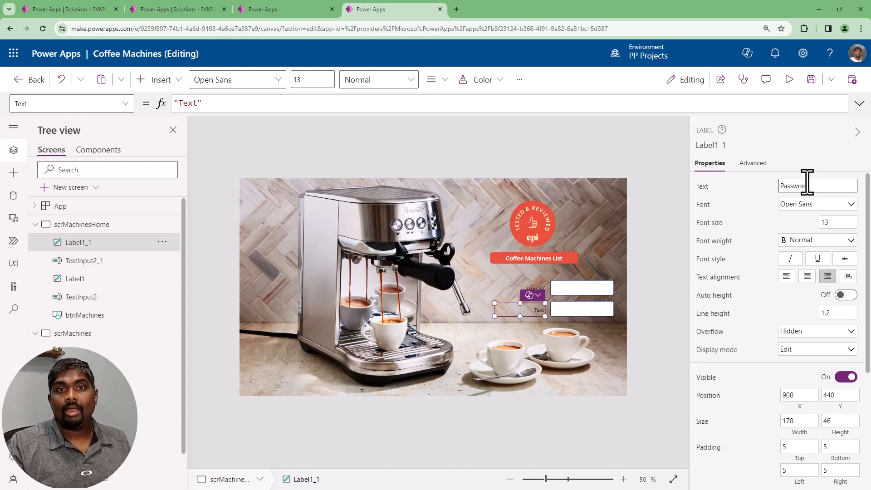
Examine the lower text input's properties and its Format options for a password setting
{"action": "left_click", "coordinate": [569, 308]}
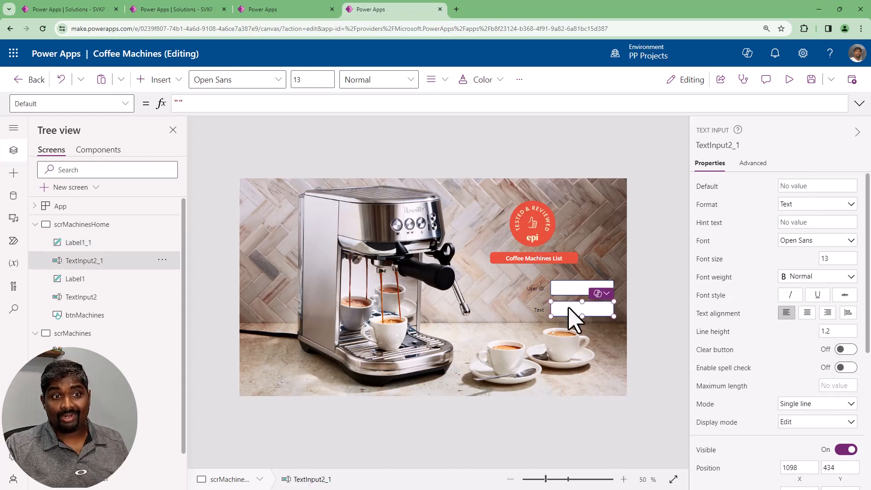
{"action": "scroll", "coordinate": [809, 399], "scroll_direction": "down", "scroll_amount": 1}
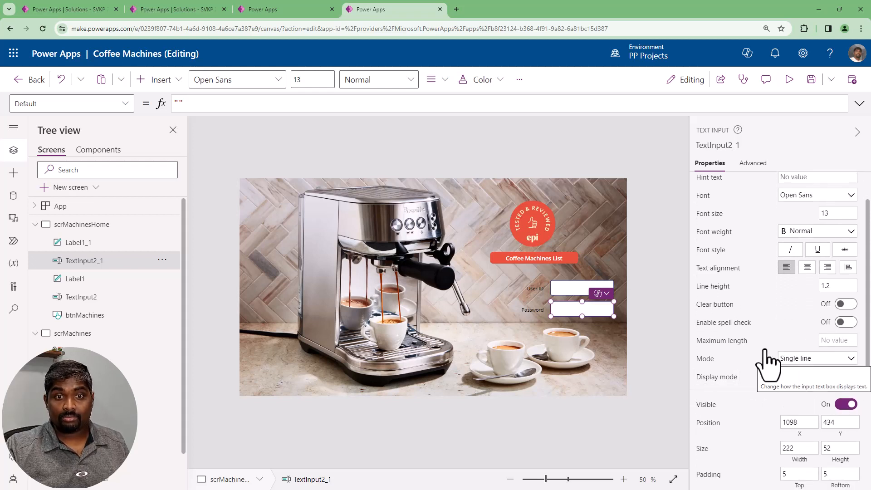
{"action": "scroll", "coordinate": [776, 318], "scroll_direction": "up", "scroll_amount": 1}
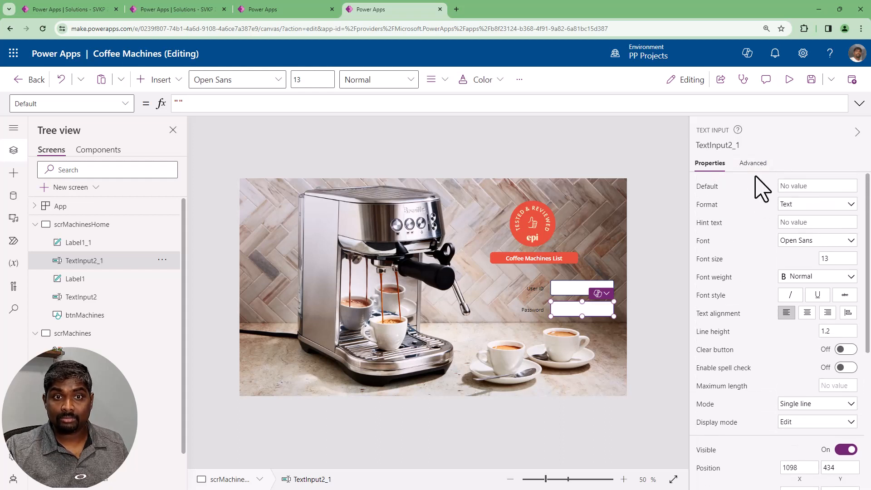
{"action": "left_click", "coordinate": [806, 205]}
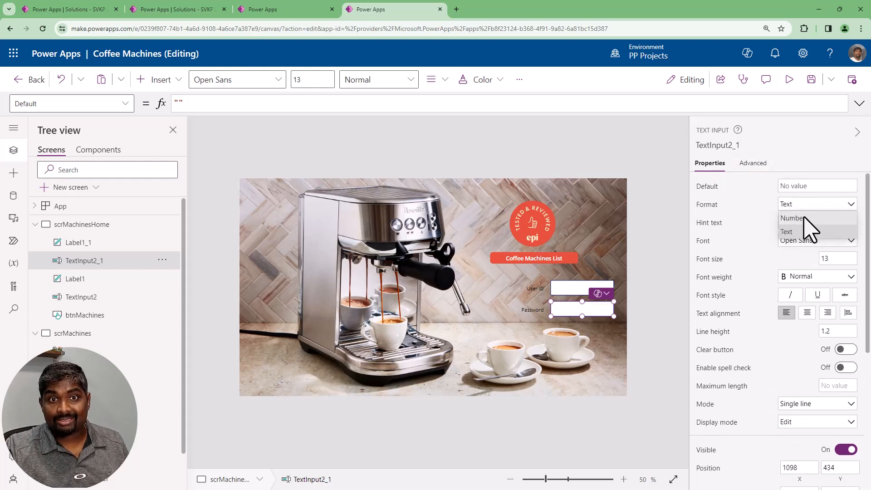
{"action": "left_click", "coordinate": [670, 326]}
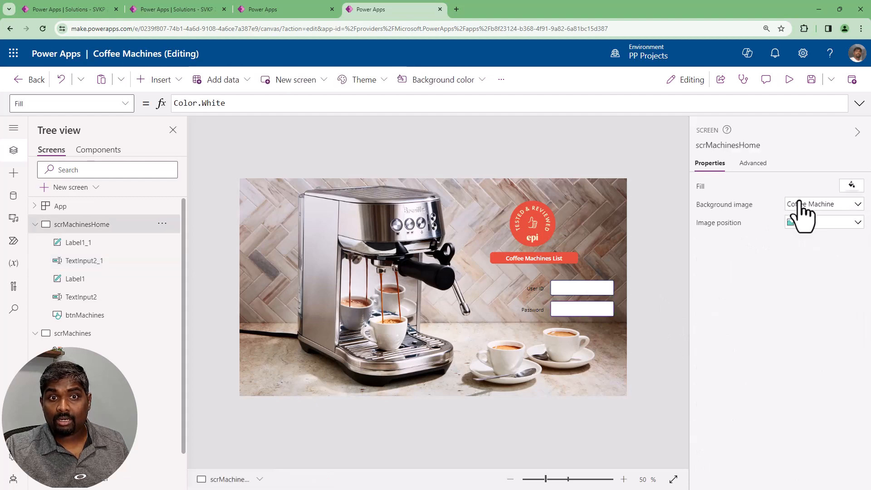
Search the insertable controls for "in" and review the available input types
{"action": "left_click", "coordinate": [569, 320]}
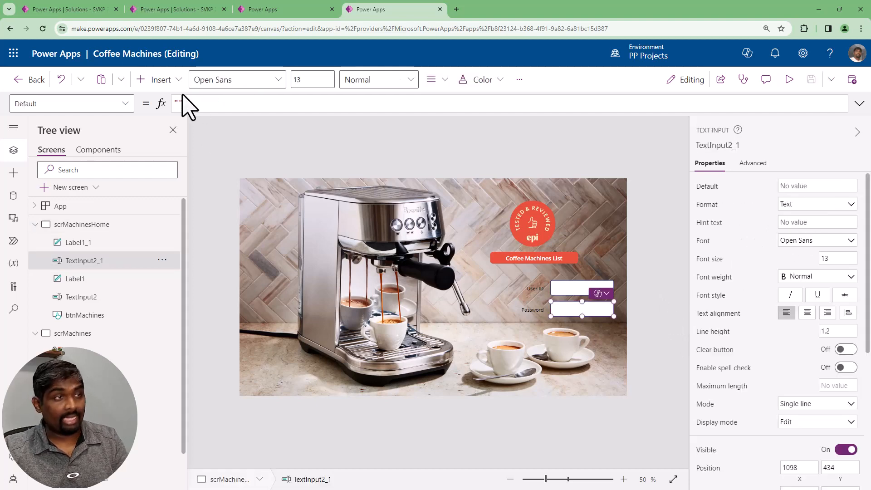
{"action": "left_click", "coordinate": [174, 79]}
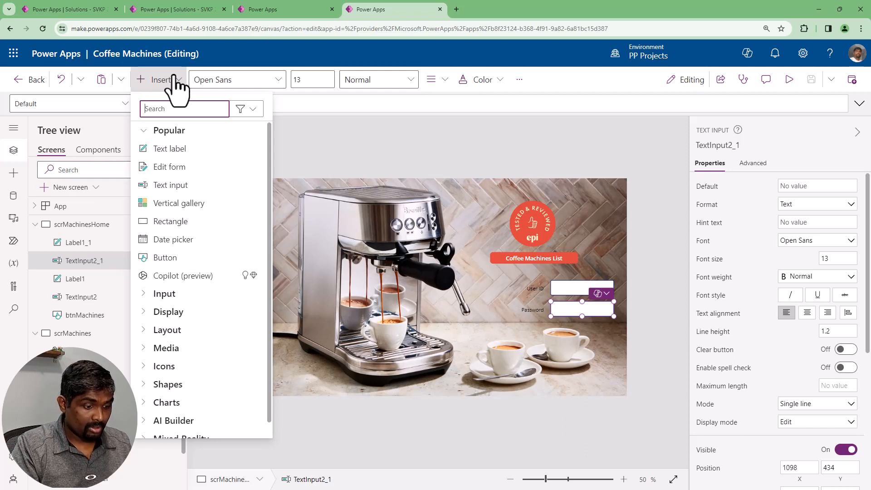
{"action": "type", "text": "inpi"}
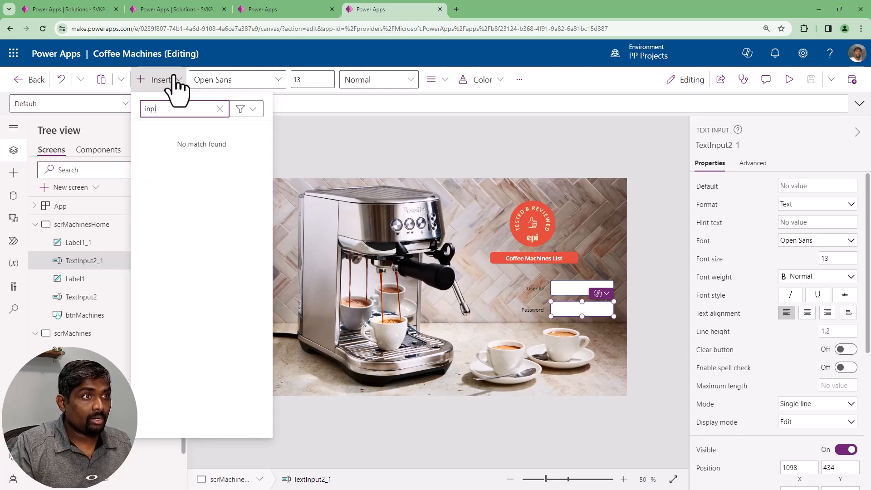
{"action": "key", "text": "BackSpace"}
{"action": "key", "text": "BackSpace"}
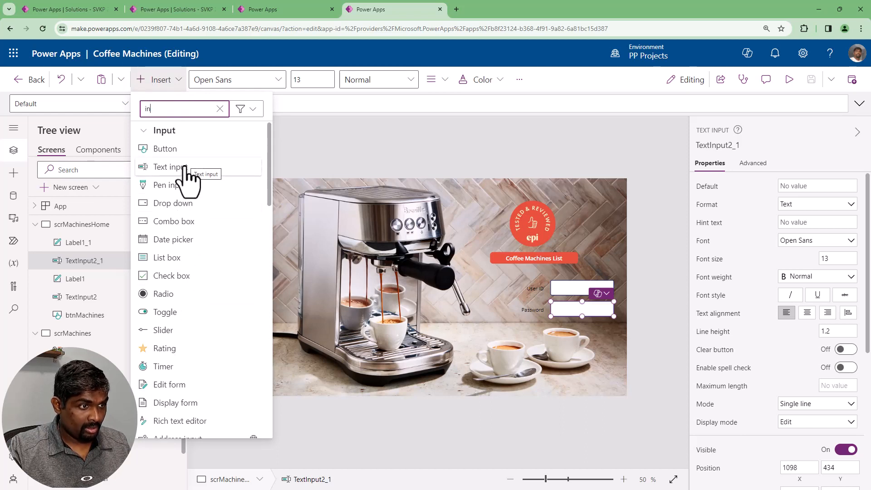
Search the lower text input's advanced properties for "text"
{"action": "left_click", "coordinate": [752, 175]}
{"action": "left_click", "coordinate": [749, 165]}
{"action": "double_click", "coordinate": [749, 187]}
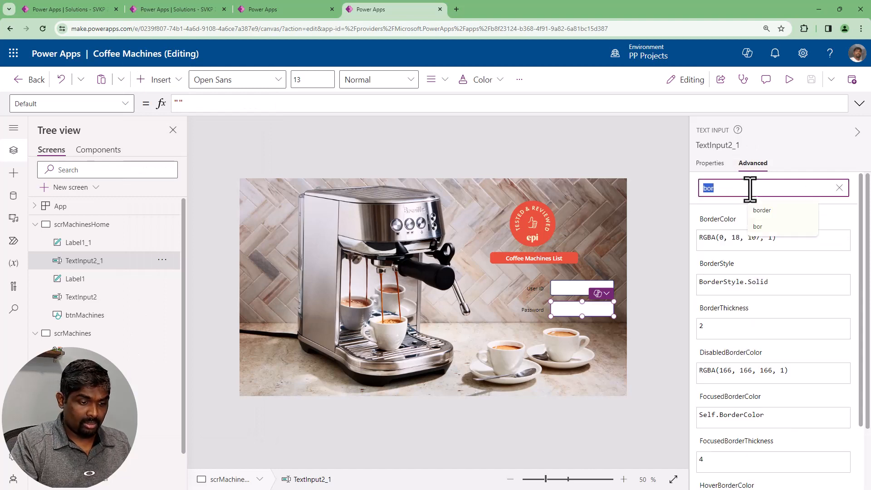
{"action": "type", "text": "text"}
{"action": "key", "text": "BackSpace"}
{"action": "key", "text": "BackSpace"}
{"action": "key", "text": "BackSpace"}
{"action": "key", "text": "BackSpace"}
{"action": "type", "text": "text"}
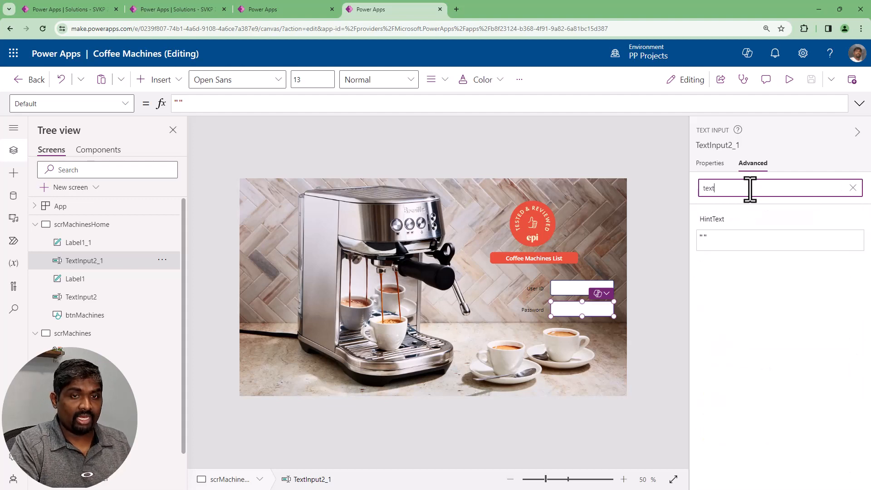
Set the lower text input's HintText to "Password"
{"action": "left_click", "coordinate": [741, 244]}
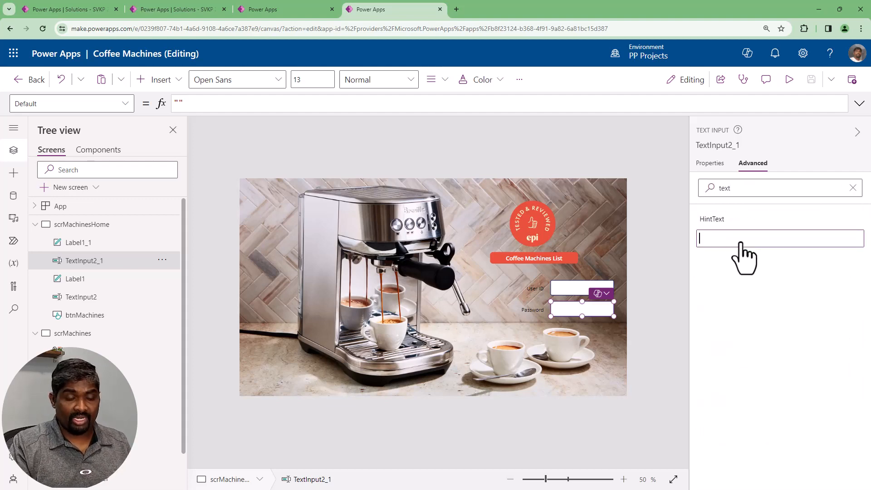
{"action": "type", "text": "Pass"}
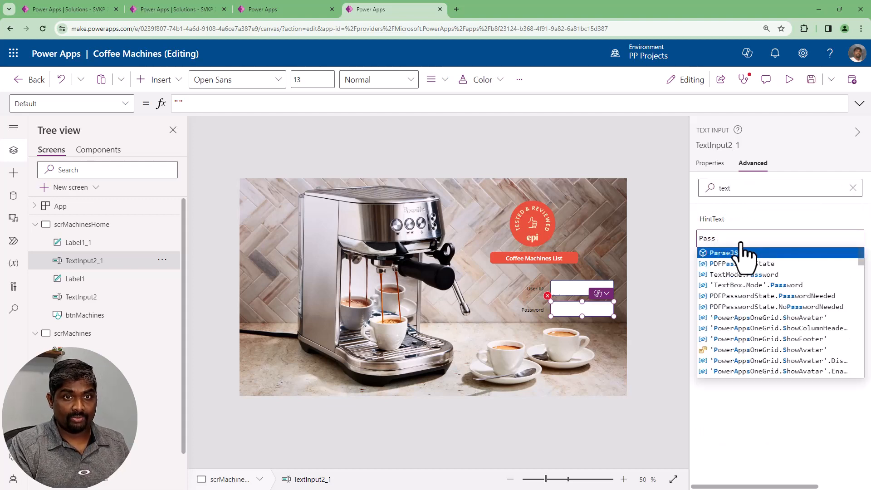
{"action": "type", "text": "word"}
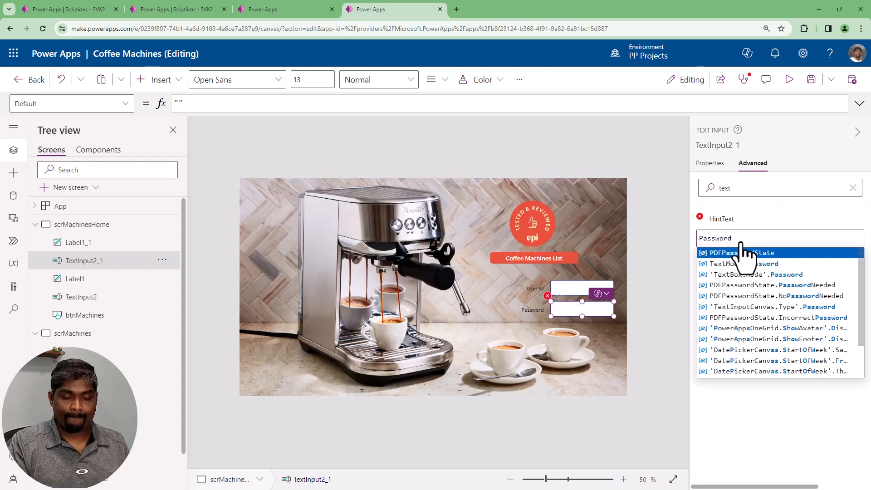
{"action": "key", "text": "Escape"}
{"action": "key", "text": "ctrl+a"}
{"action": "type", "text": "\""}
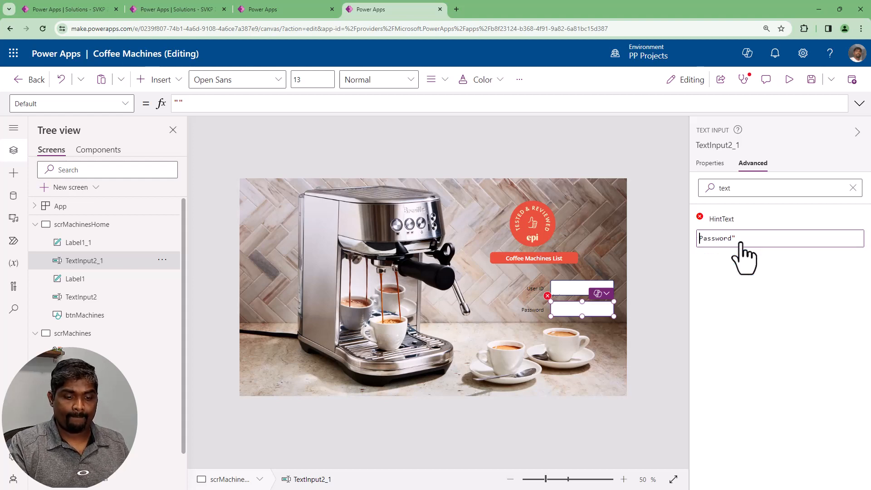
Find the HintText property of the upper text input with the search "text" and set it to "User-ID"
{"action": "left_click", "coordinate": [574, 288]}
{"action": "left_click", "coordinate": [727, 186]}
{"action": "type", "text": "text"}
{"action": "left_click", "coordinate": [715, 243]}
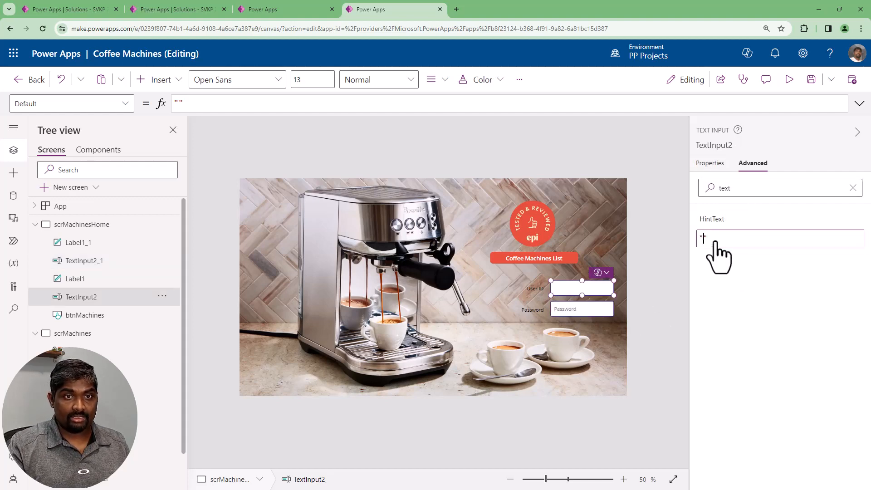
{"action": "type", "text": "-Id"}
{"action": "type", "text": "D"}
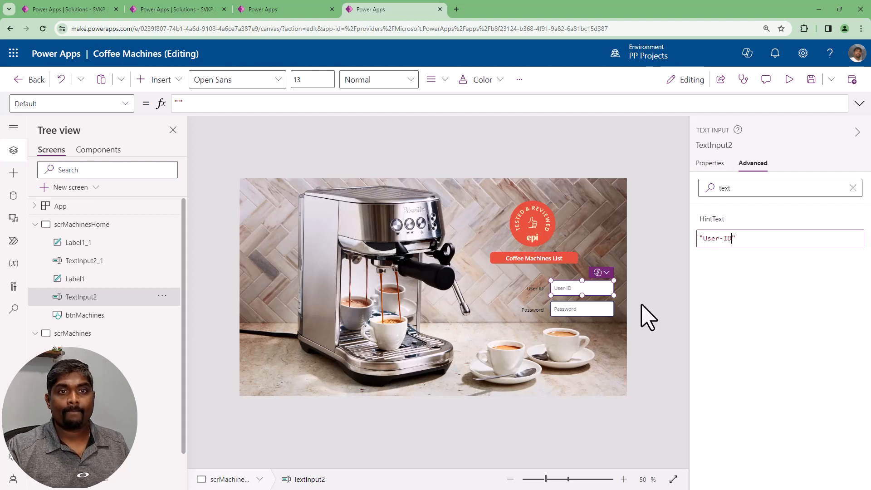
Preview the app and check how the hints behave in the User ID and Password inputs, then return to editing
{"action": "left_click", "coordinate": [662, 306]}
{"action": "key", "text": "F5"}
{"action": "left_click", "coordinate": [633, 295]}
{"action": "left_click", "coordinate": [671, 323]}
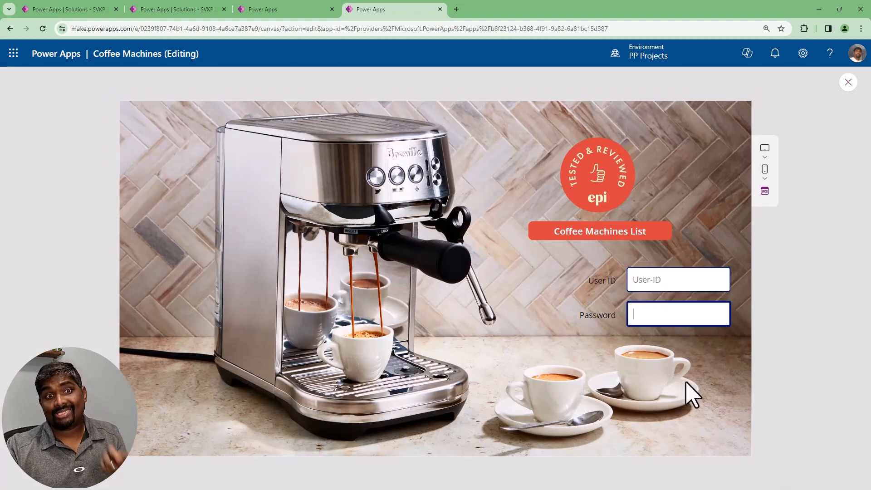
{"action": "left_click", "coordinate": [658, 283]}
{"action": "left_click", "coordinate": [654, 313]}
{"action": "left_click", "coordinate": [676, 283]}
{"action": "left_click", "coordinate": [663, 311]}
{"action": "left_click", "coordinate": [848, 83]}
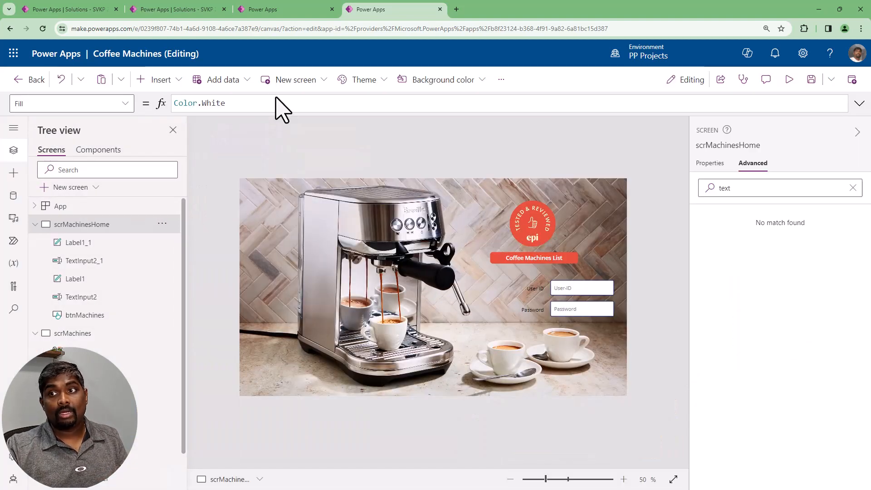
Insert a button below the Password row on the home screen and place a copy of it alongside
{"action": "left_click", "coordinate": [161, 80]}
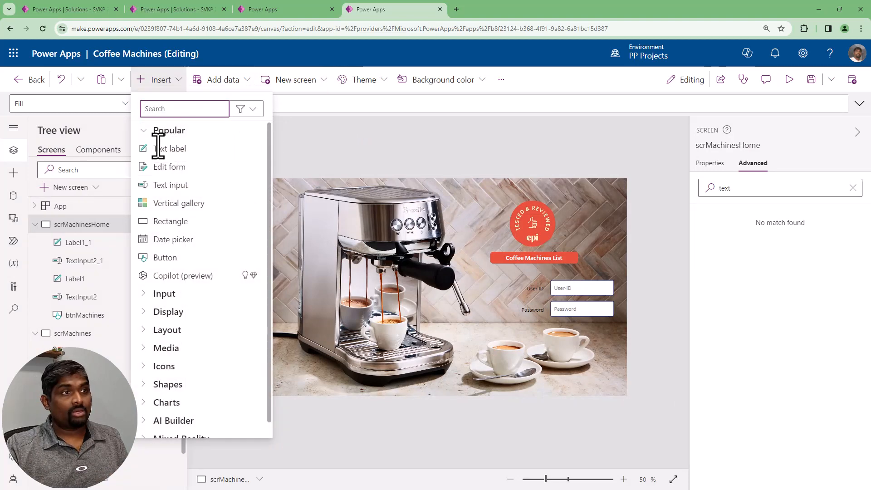
{"action": "left_click", "coordinate": [169, 257]}
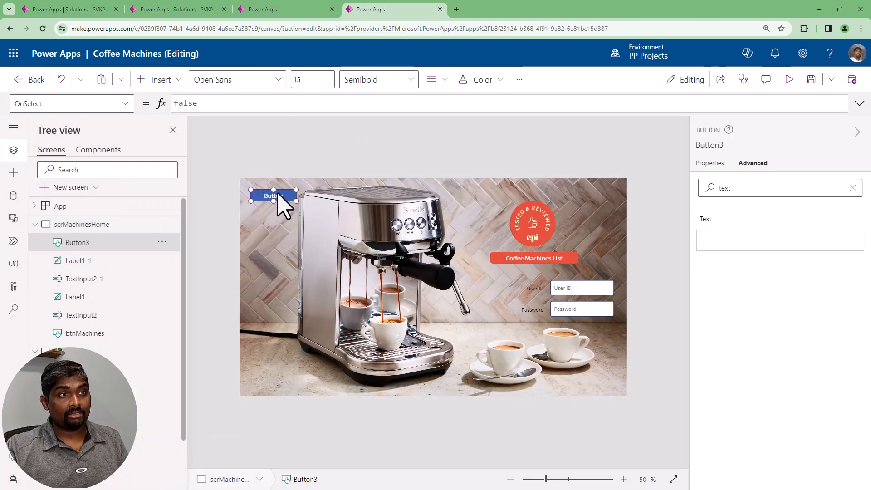
{"action": "left_click_drag", "start_coordinate": [525, 321], "coordinate": [593, 334]}
{"action": "key", "text": "ctrl+c"}
{"action": "key", "text": "ctrl+v"}
Replace the left button's OnSelect formula with the opening If(IsBlank(LookUp(userDetails, for a user record check
{"action": "left_click", "coordinate": [544, 334]}
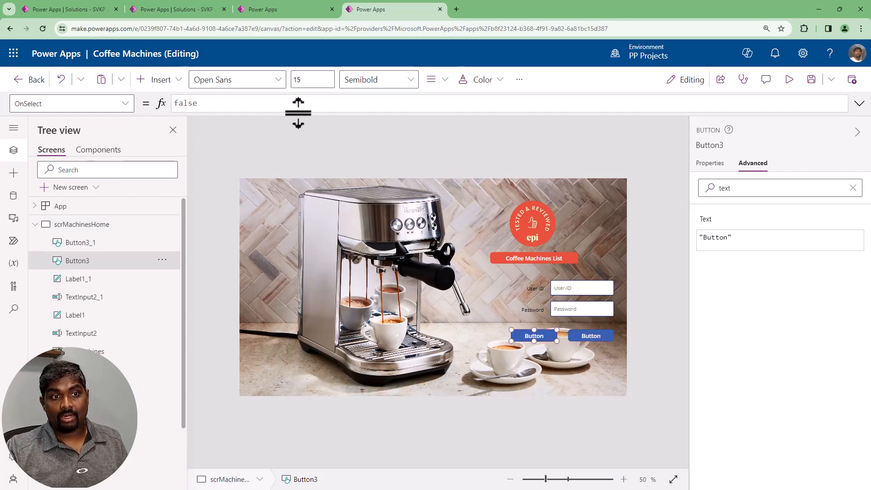
{"action": "left_click", "coordinate": [251, 105]}
{"action": "double_click", "coordinate": [251, 105]}
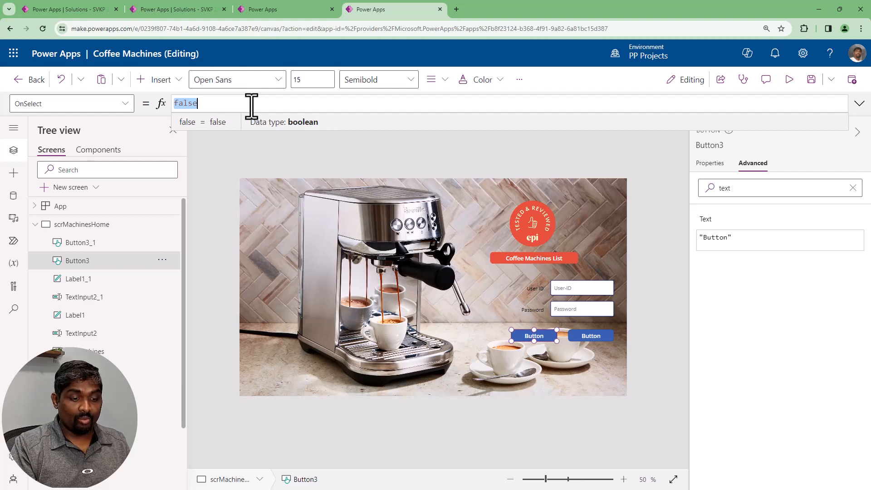
{"action": "type", "text": "If(isbl"}
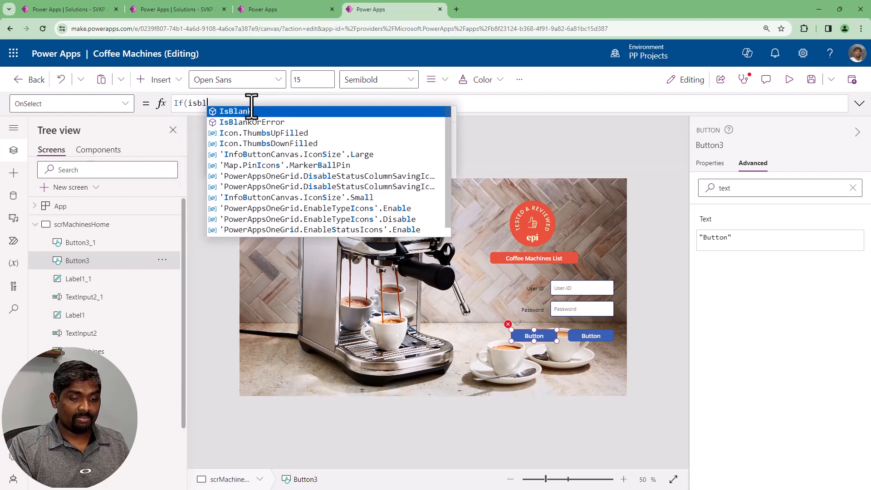
{"action": "key", "text": "Tab"}
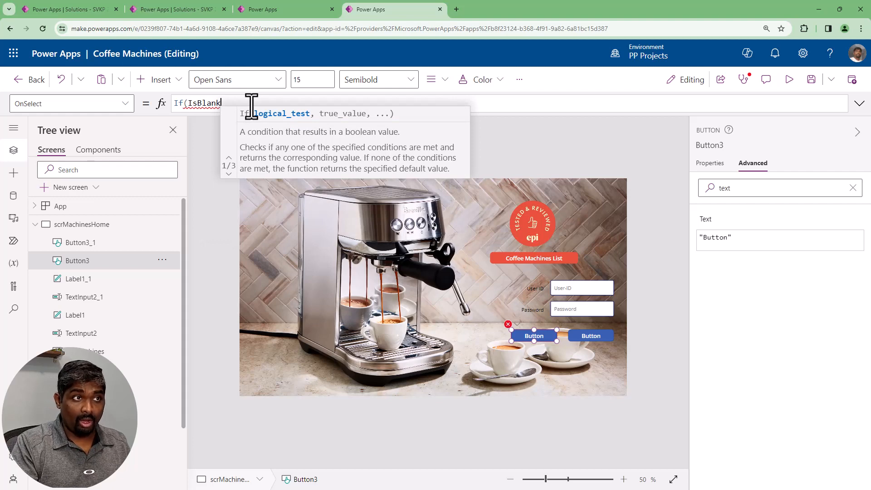
{"action": "type", "text": "(loku"}
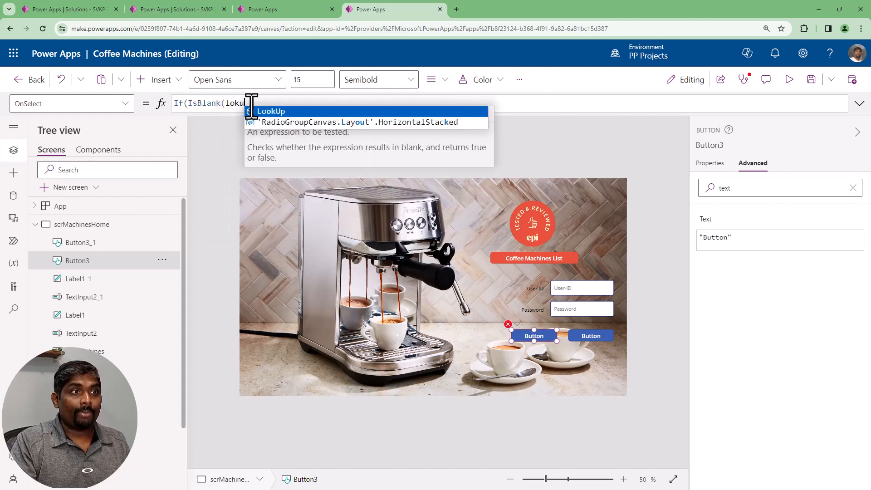
{"action": "key", "text": "Tab"}
{"action": "type", "text": "(us"}
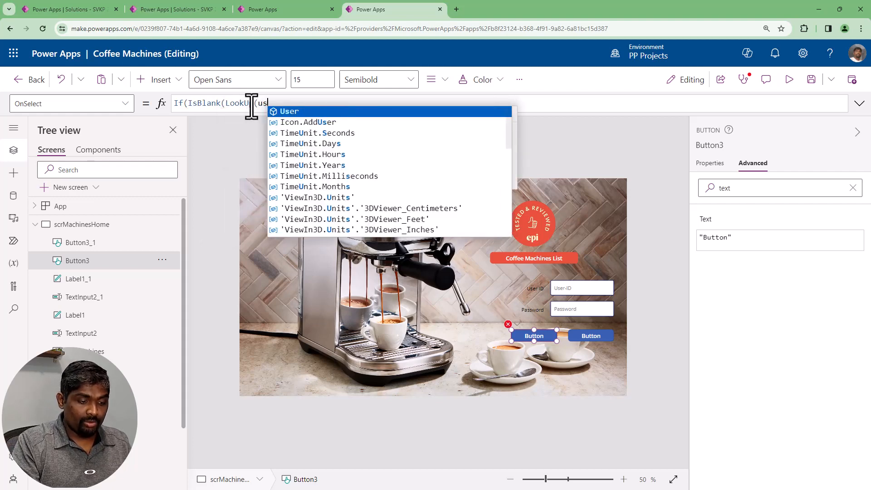
{"action": "type", "text": "erDetails"}
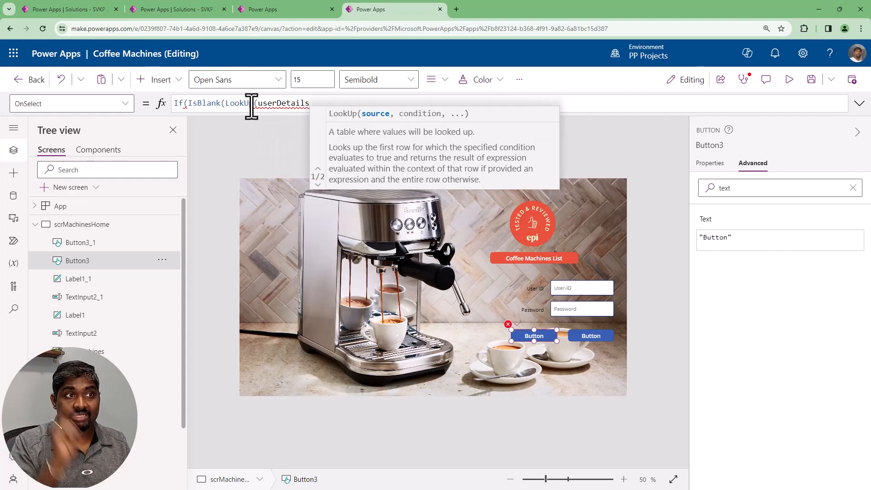
{"action": "type", "text": ","}
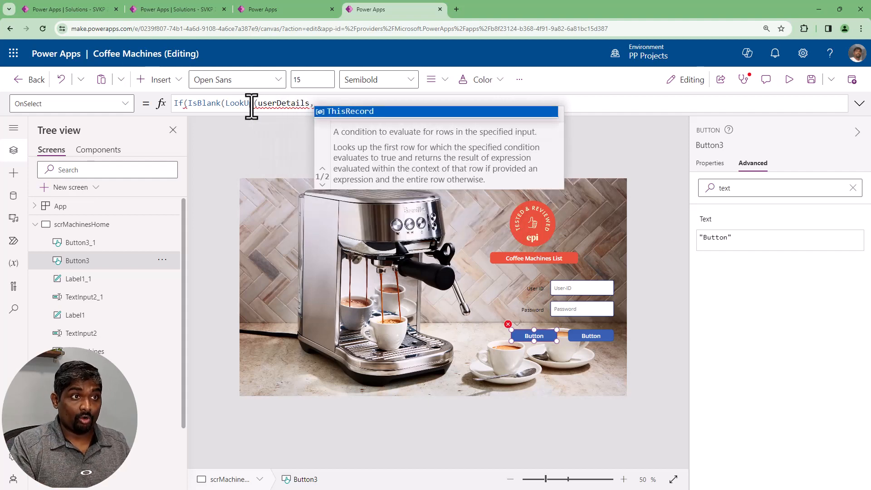
{"action": "type", "text": "userID=txt"}
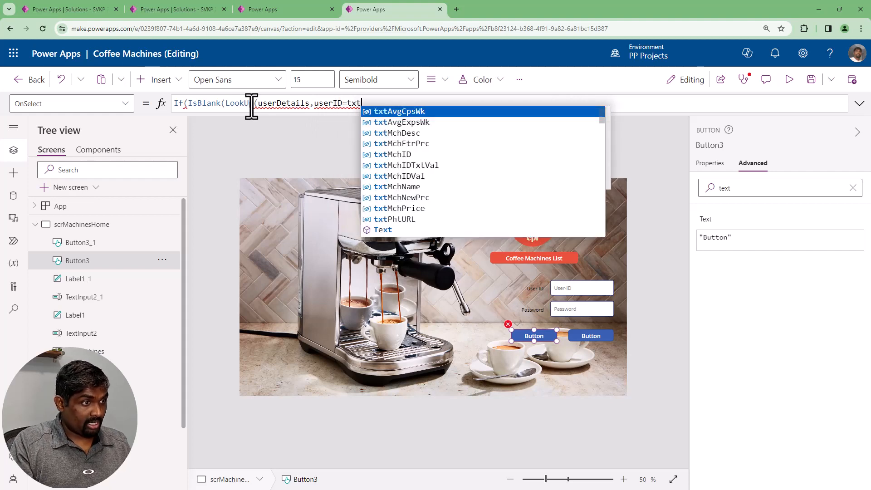
Add the LookUp condition userID=TextInput2.Text followed by the And operator
{"action": "key", "text": "BackSpace"}
{"action": "key", "text": "BackSpace"}
{"action": "type", "text": "extInput2"}
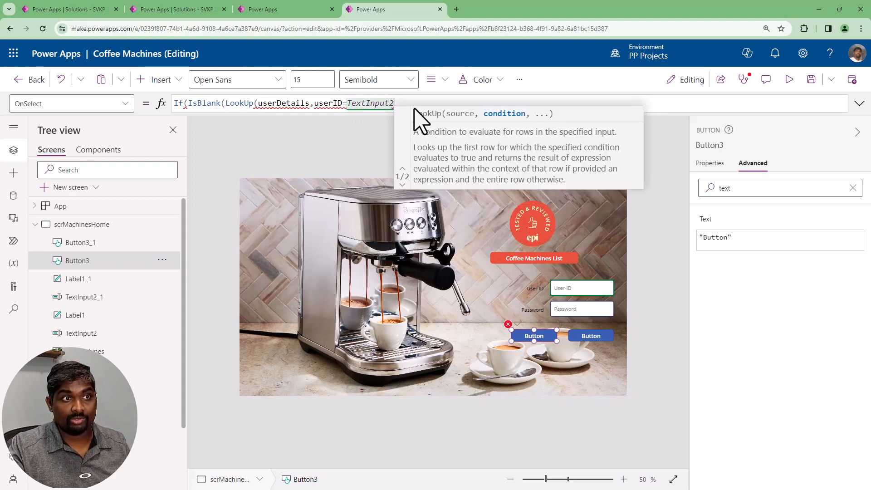
{"action": "type", "text": ".text And "}
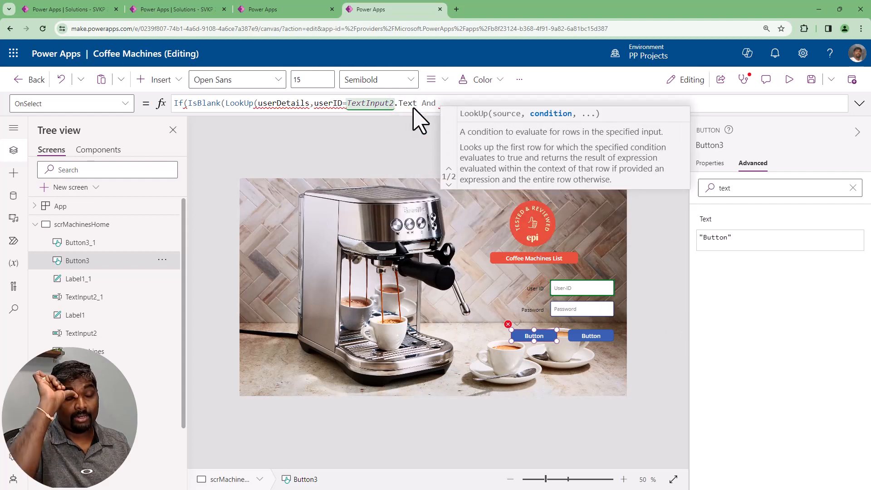
{"action": "type", "text": "password"}
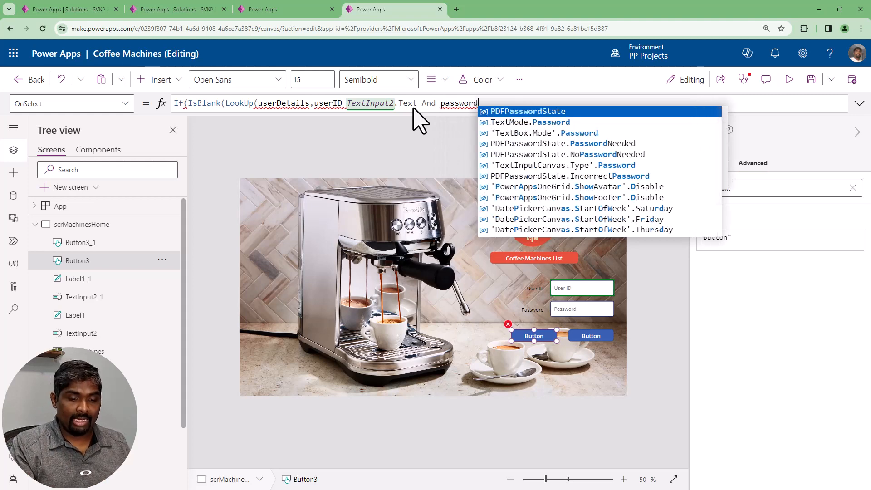
{"action": "type", "text": "=text"}
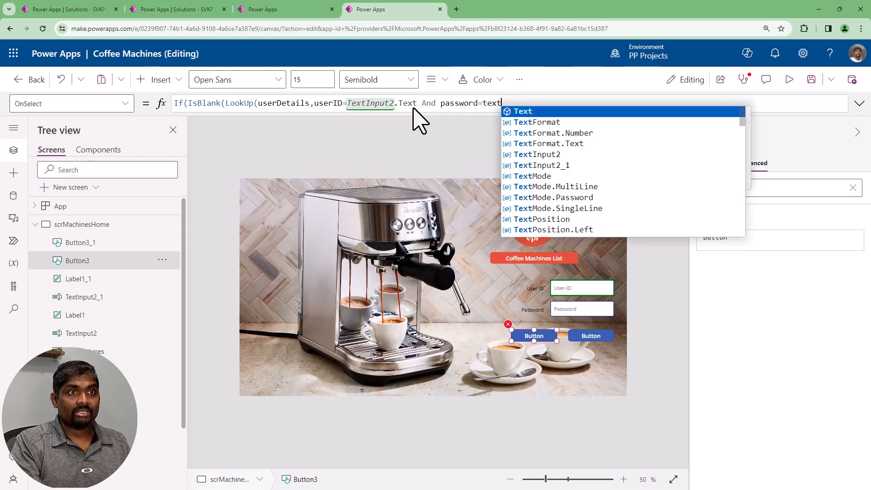
Add the second LookUp condition password=TextInput2_1.Text and close the LookUp parenthesis
{"action": "key", "text": "Down"}
{"action": "key", "text": "Down"}
{"action": "key", "text": "Down"}
{"action": "key", "text": "Down"}
{"action": "key", "text": "Down"}
{"action": "key", "text": "Tab"}
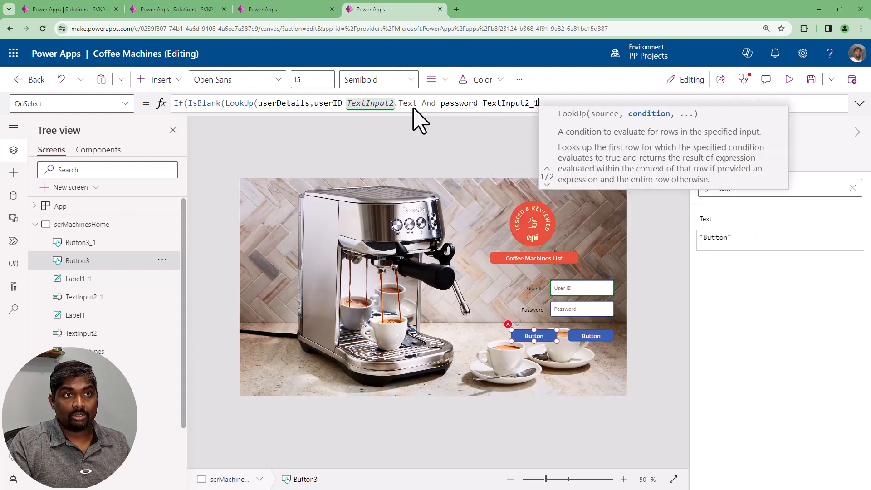
{"action": "type", "text": ".tex"}
{"action": "key", "text": "Tab"}
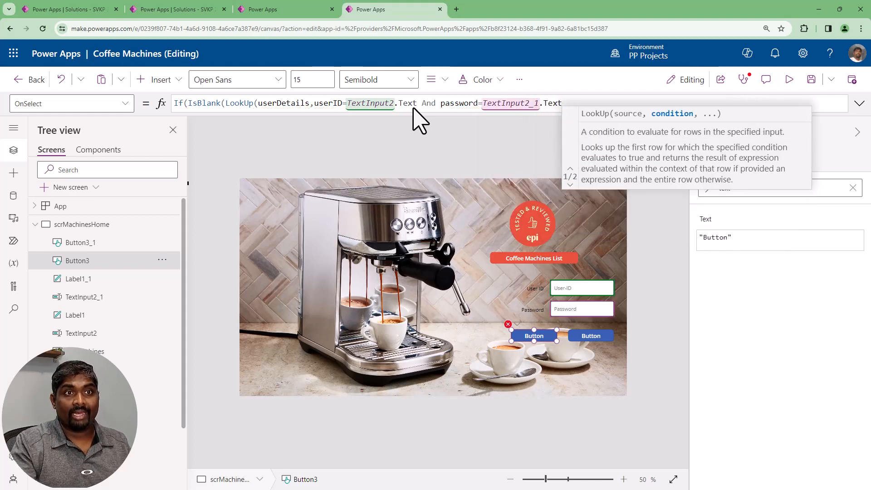
{"action": "type", "text": ")"}
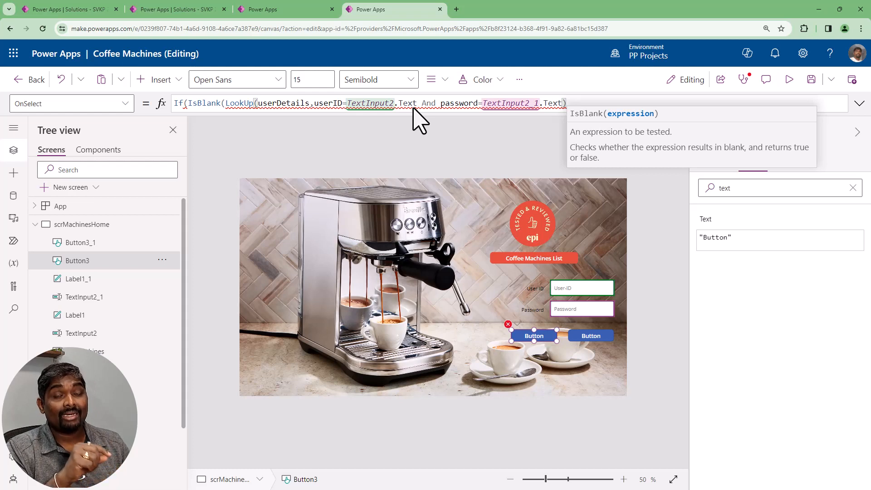
Take the whole LookUp expression out of the left button's formula, keeping only If(IsBlank(
{"action": "key", "text": "shift+Home"}
{"action": "key", "text": "shift+Right"}
{"action": "key", "text": "shift+Right"}
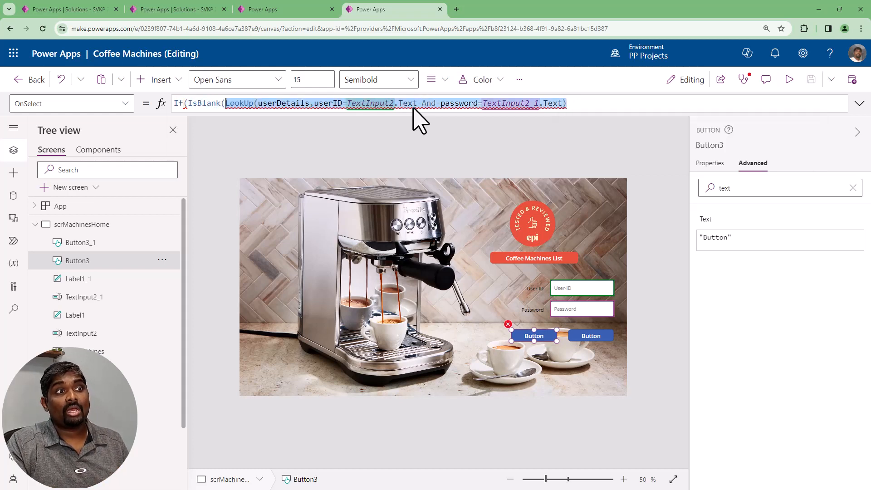
{"action": "key", "text": "BackSpace"}
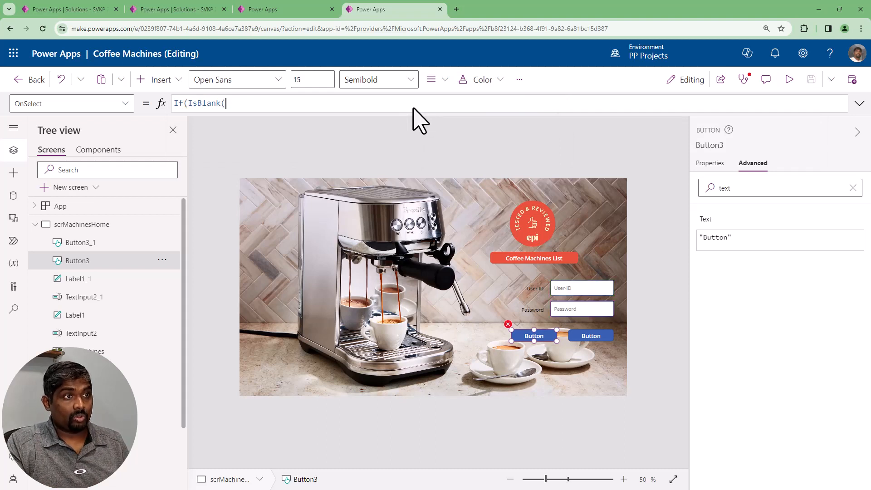
Comment out the If(IsBlank( line with // and add an empty line above it
{"action": "type", "text": "//"}
{"action": "key", "text": "Return"}
{"action": "key", "text": "Up"}
{"action": "key", "text": "BackSpace"}
{"action": "key", "text": "Home"}
{"action": "key", "text": "Return"}
{"action": "key", "text": "Up"}
Add an UpdateContext call on the empty line that stores the removed LookUp expression in lVarUserDetails, ending it with a semicolon
{"action": "type", "text": "Upd"}
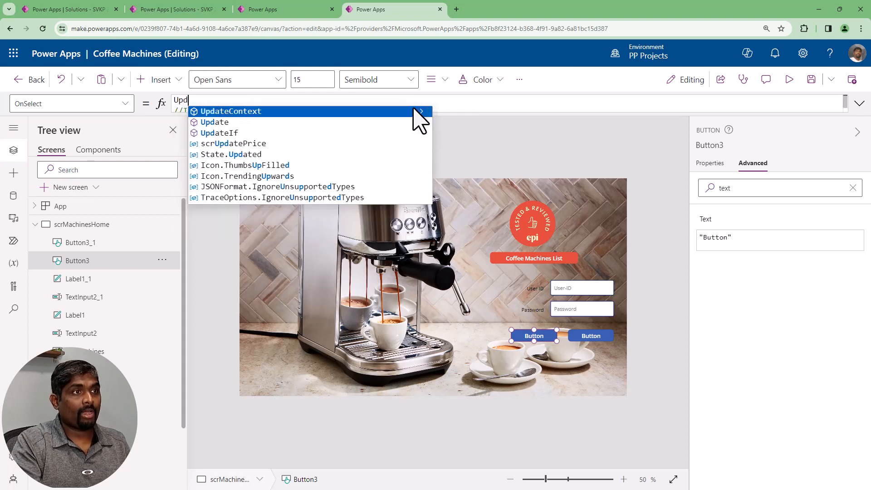
{"action": "type", "text": "ateContext("}
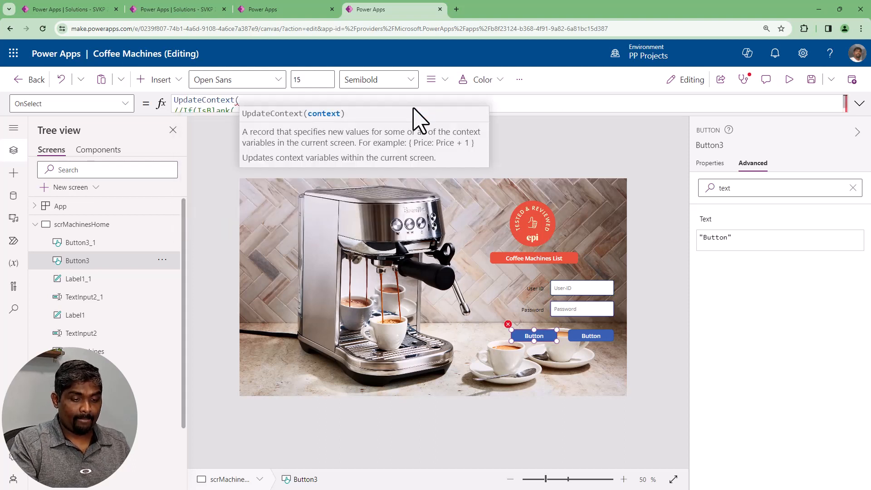
{"action": "type", "text": "{lVar"}
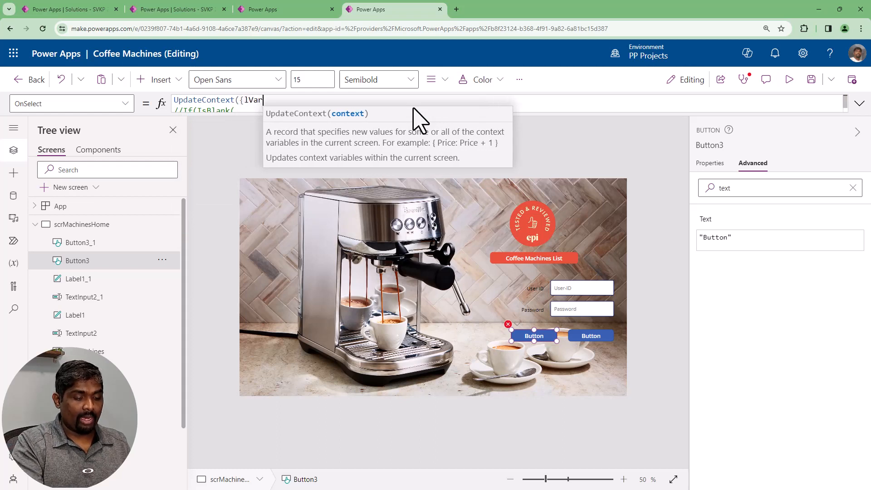
{"action": "type", "text": "User"}
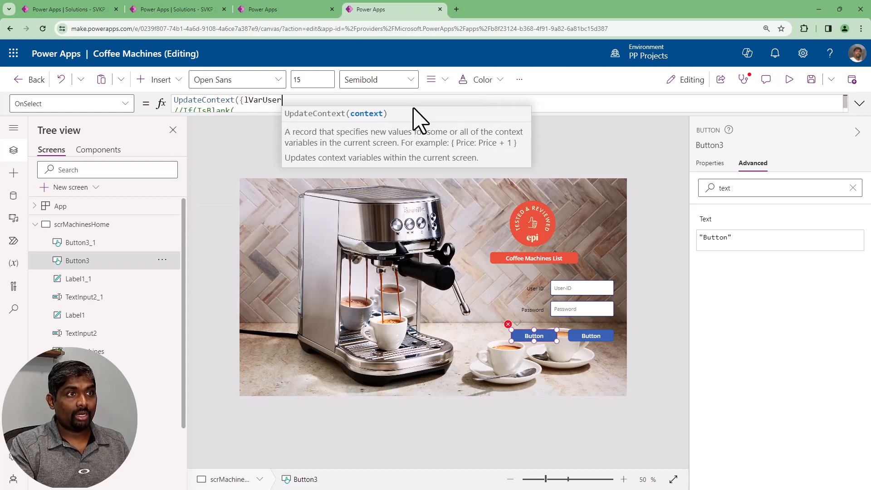
{"action": "type", "text": "Details:"}
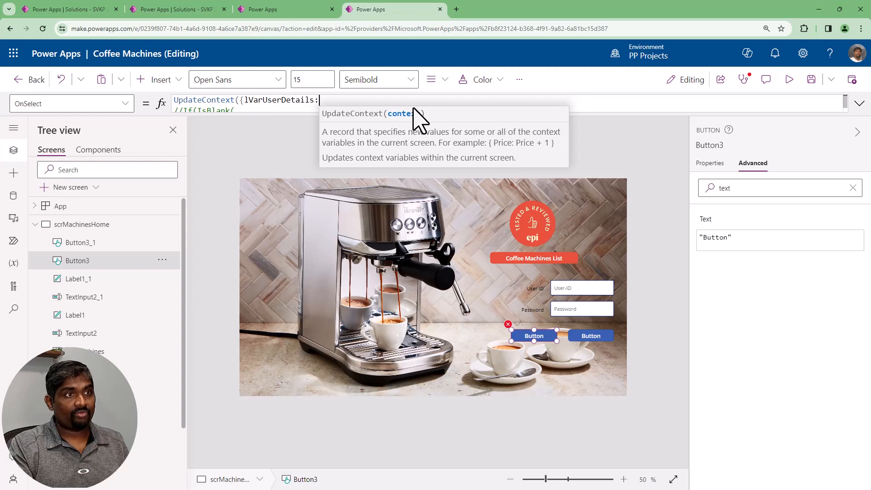
{"action": "key", "text": "ctrl+v"}
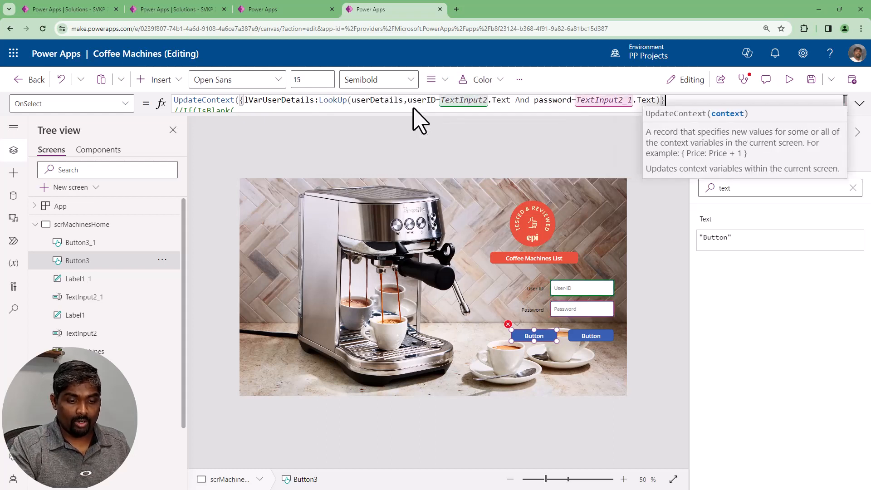
{"action": "type", "text": ");"}
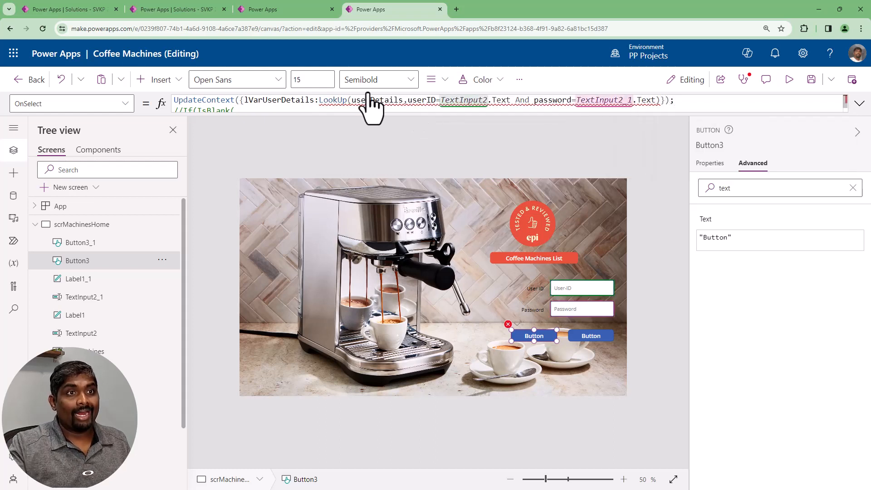
Uncomment the If(IsBlank( line and complete its condition with lVarUserDetails
{"action": "double_click", "coordinate": [311, 102]}
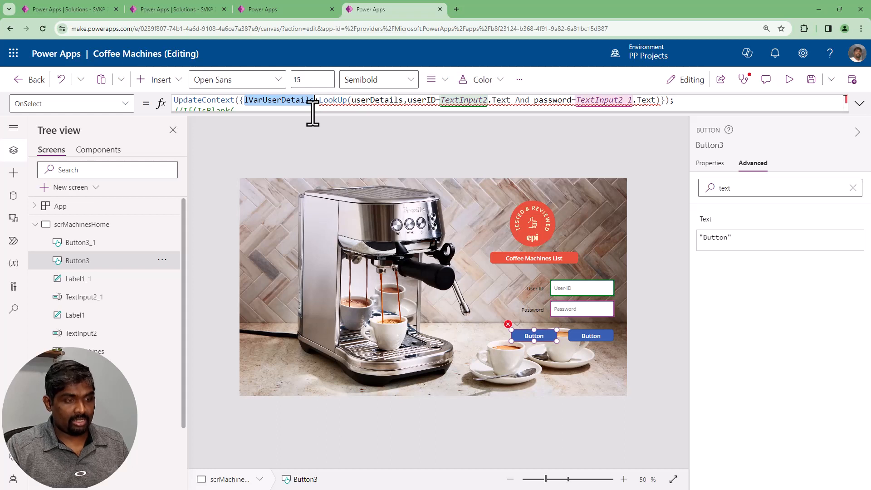
{"action": "left_click_drag", "start_coordinate": [312, 114], "coordinate": [321, 171]}
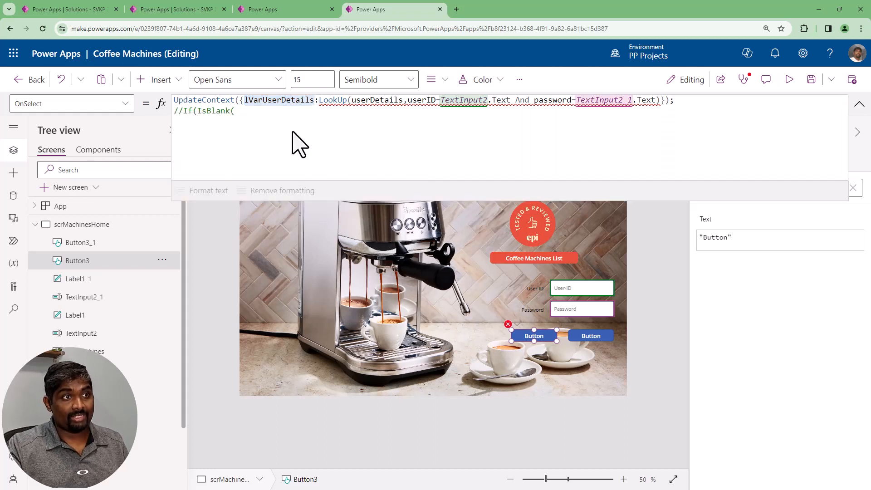
{"action": "left_click", "coordinate": [282, 121]}
{"action": "key", "text": "Delete"}
{"action": "key", "text": "Delete"}
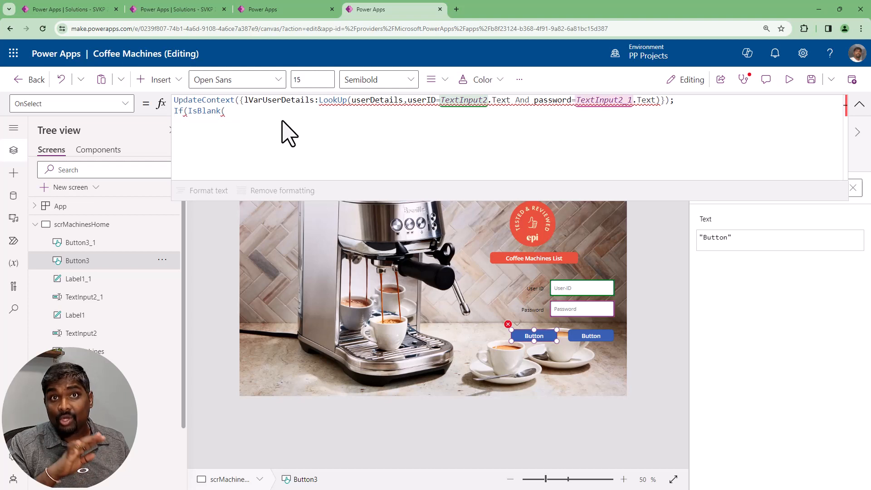
{"action": "type", "text": "lVarUserDetails),N"}
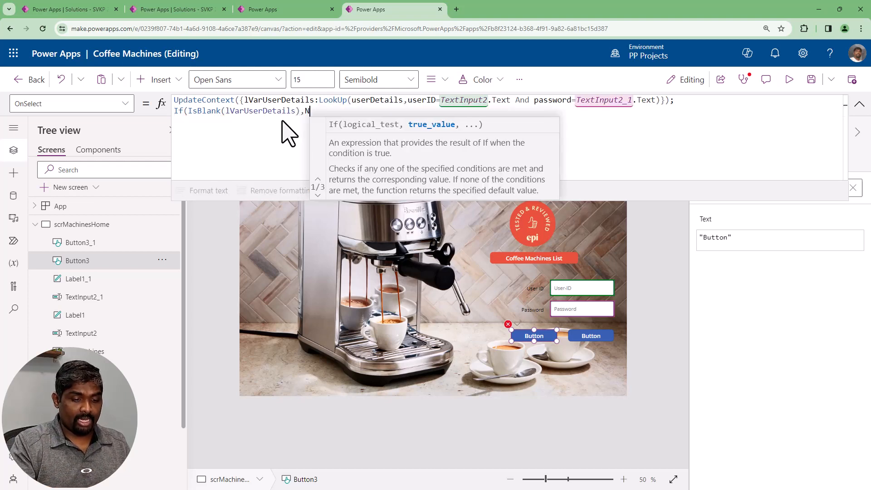
{"action": "type", "text": "otify"}
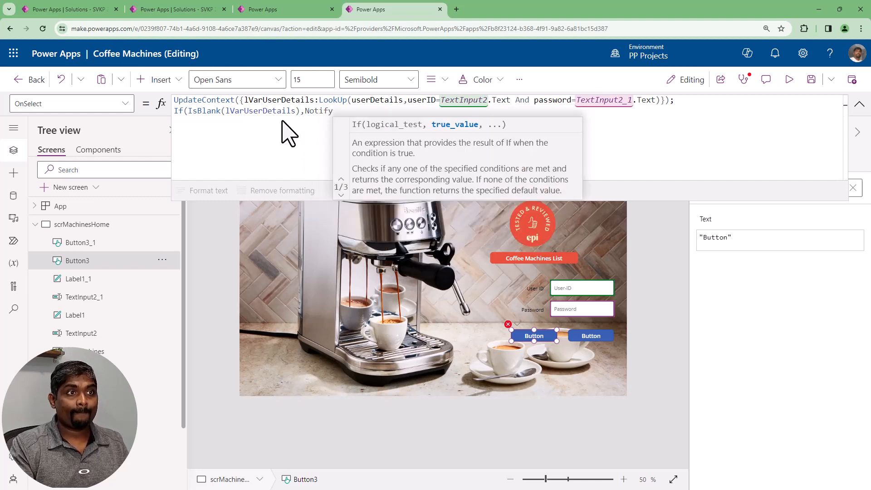
{"action": "type", "text": "(\"There"}
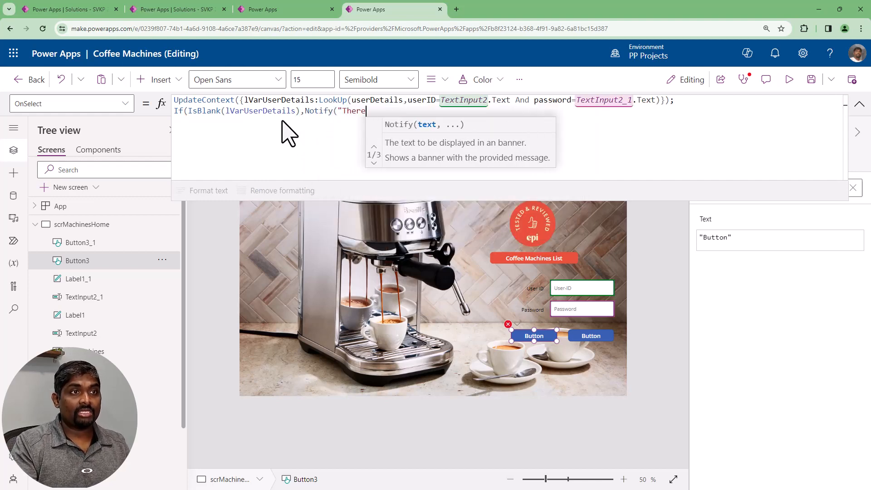
{"action": "type", "text": " is no user with the provided details, please check the credenta"}
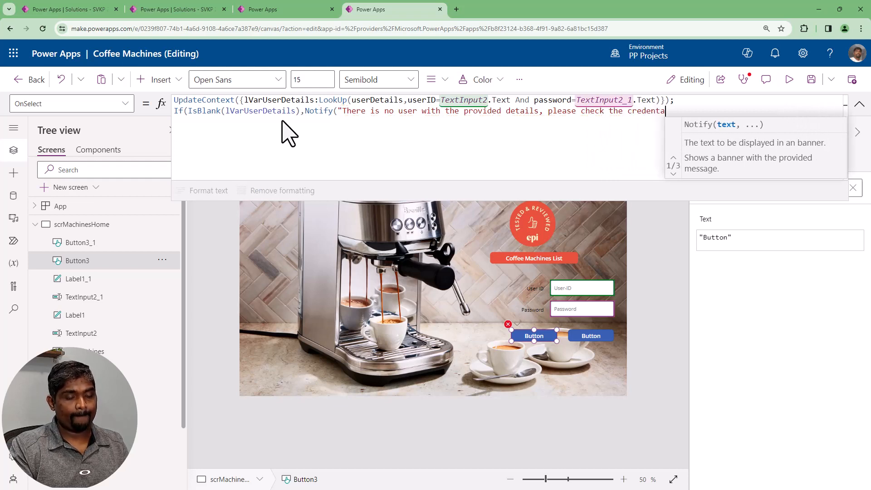
{"action": "type", "text": "il again"}
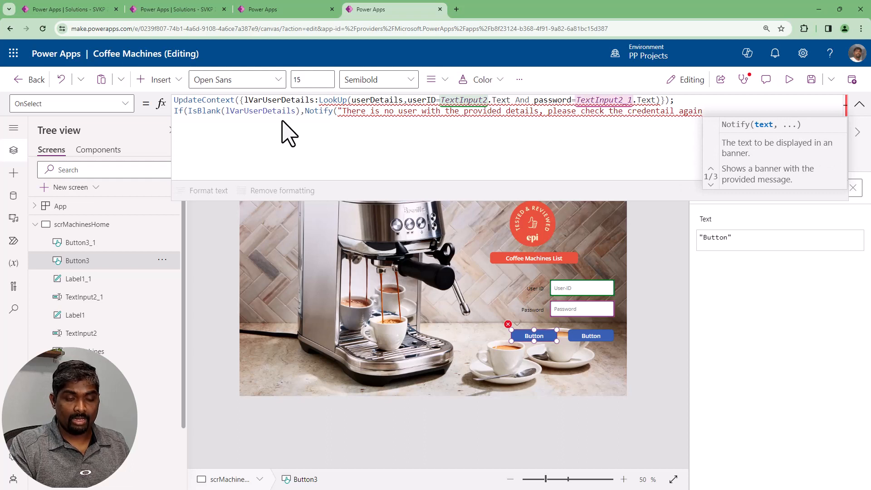
{"action": "type", "text": "\","}
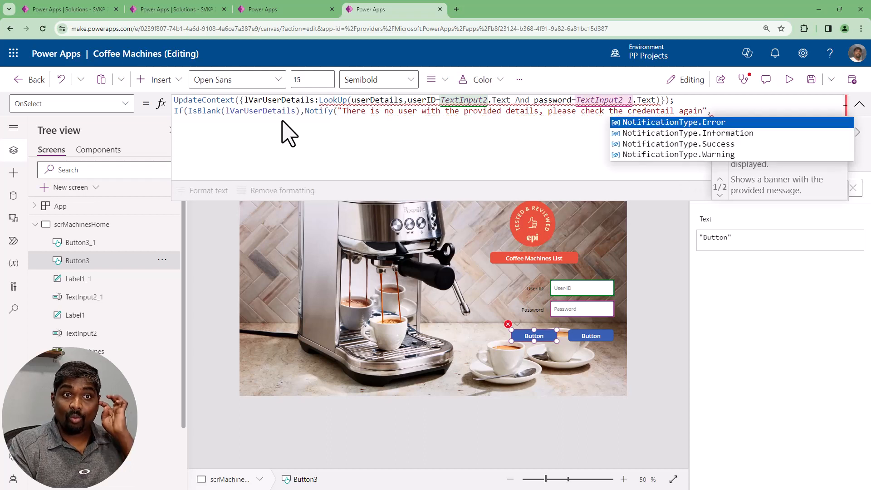
Give the Notify call NotificationType.Error and a 2000 timeout, close it and add a comma for the else value
{"action": "key", "text": "Tab"}
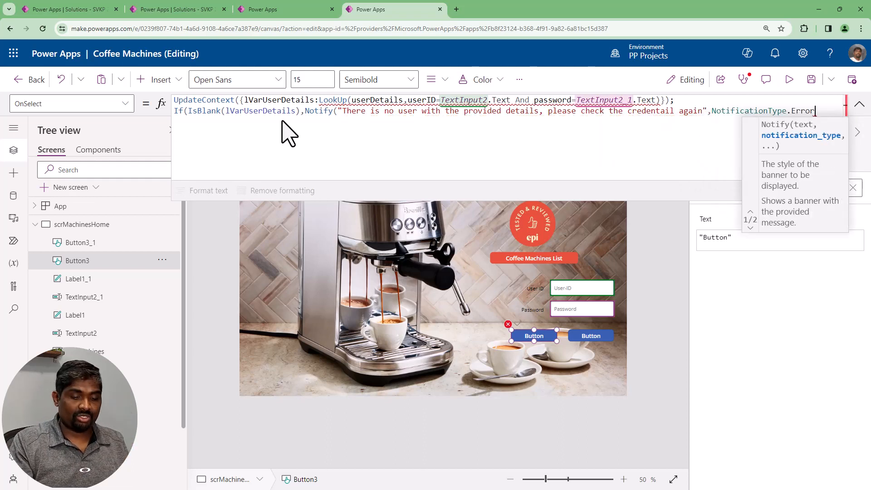
{"action": "type", "text": ",2000)"}
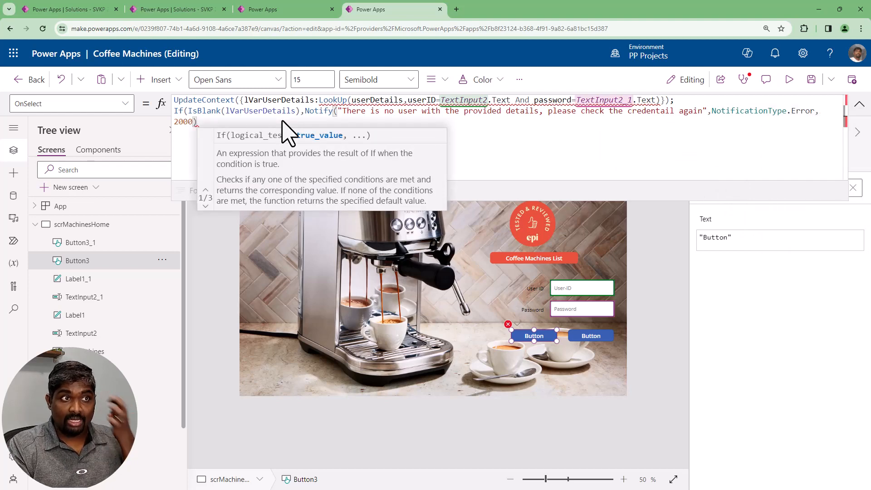
{"action": "type", "text": ","}
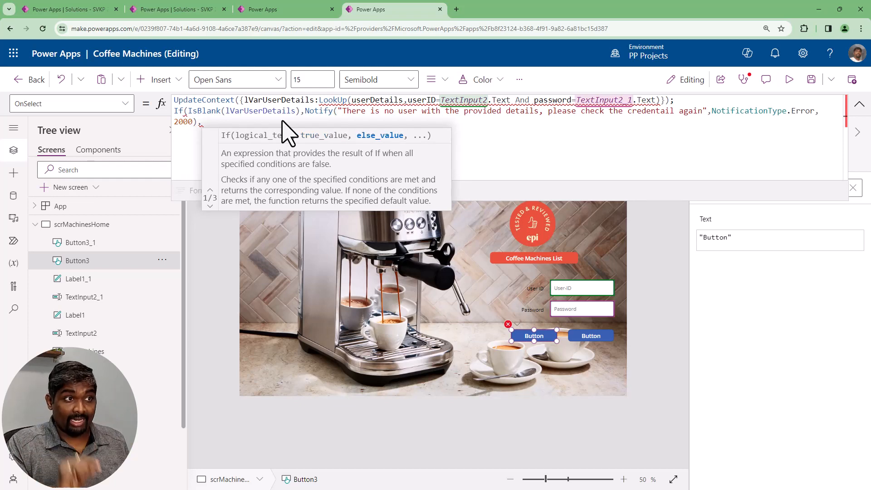
Add a Navigate call targeting scrMachines as the else value of the If
{"action": "type", "text": "N"}
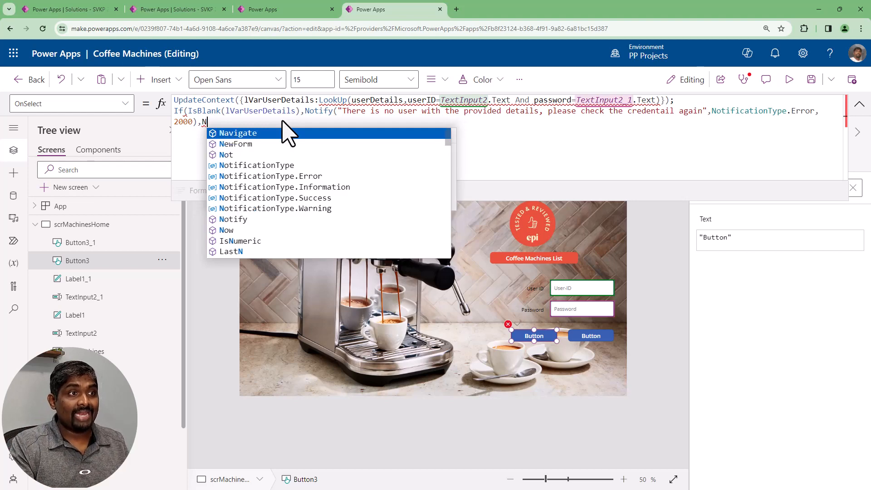
{"action": "type", "text": "avigate"}
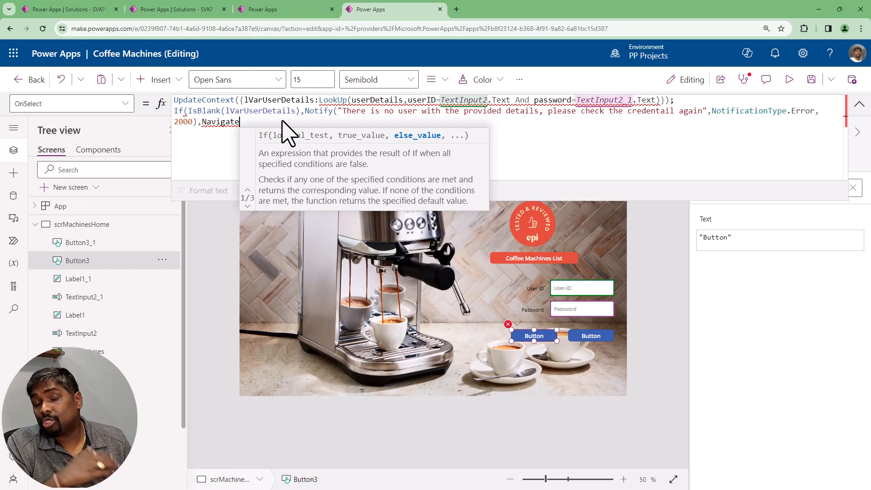
{"action": "type", "text": "(scrMachines,n"}
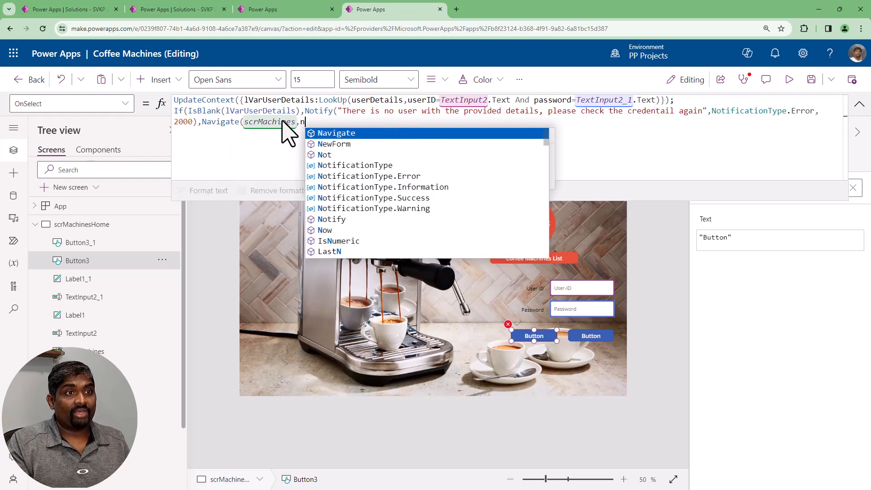
{"action": "key", "text": "Down"}
{"action": "key", "text": "Down"}
{"action": "key", "text": "Down"}
{"action": "key", "text": "Down"}
{"action": "key", "text": "Down"}
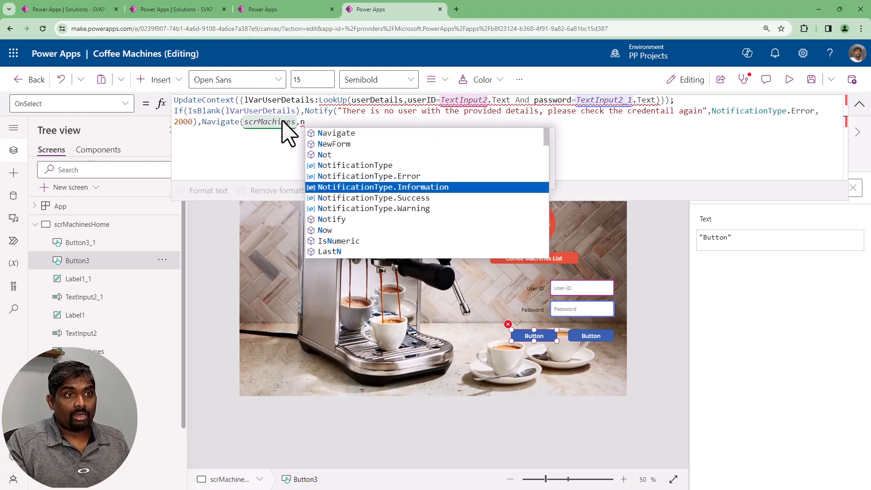
{"action": "key", "text": "Up"}
{"action": "key", "text": "Up"}
{"action": "key", "text": "Tab"}
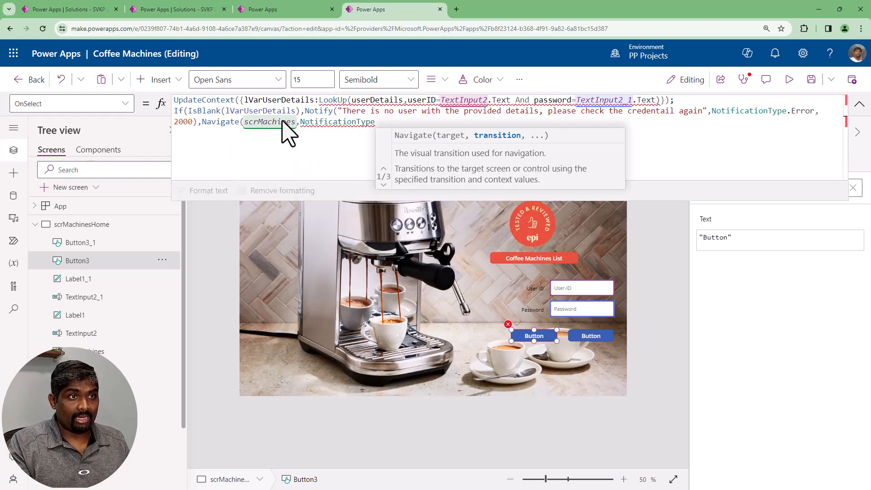
{"action": "type", "text": "n"}
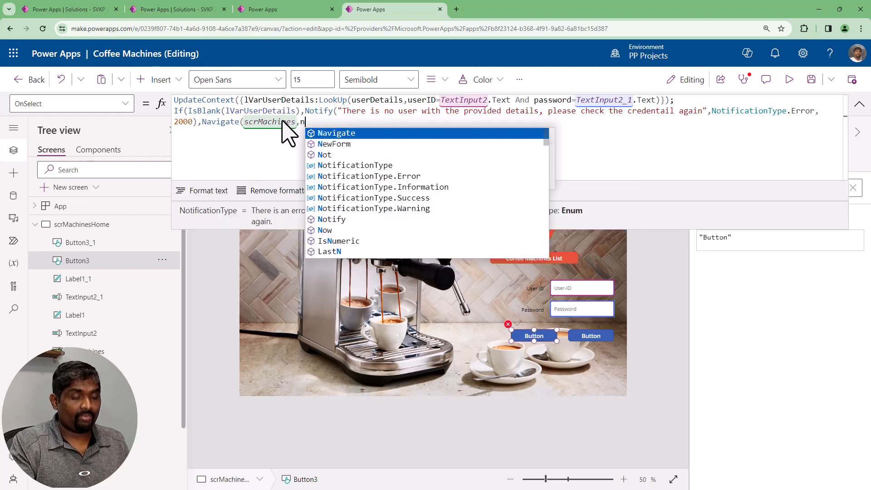
{"action": "key", "text": "BackSpace"}
Set the Navigate transition to ScreenTransition.None and close both the Navigate and If functions
{"action": "key", "text": "ctrl+space"}
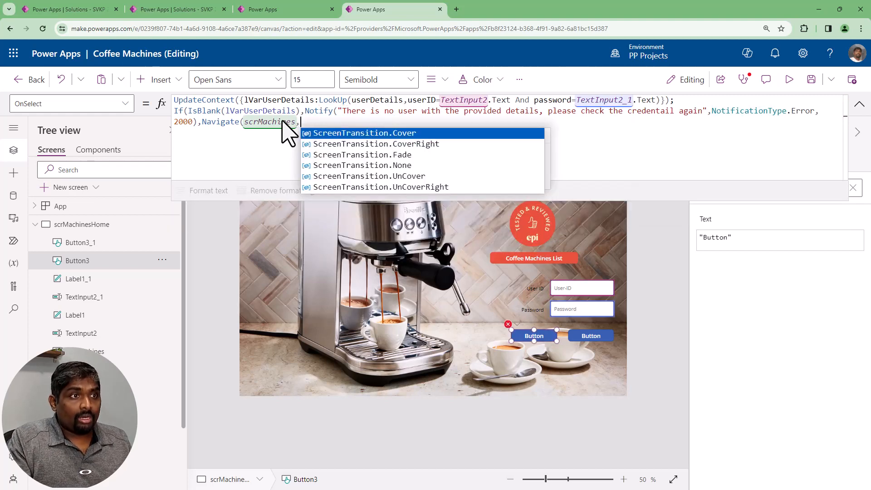
{"action": "key", "text": "Down"}
{"action": "key", "text": "Down"}
{"action": "key", "text": "Down"}
{"action": "key", "text": "Tab"}
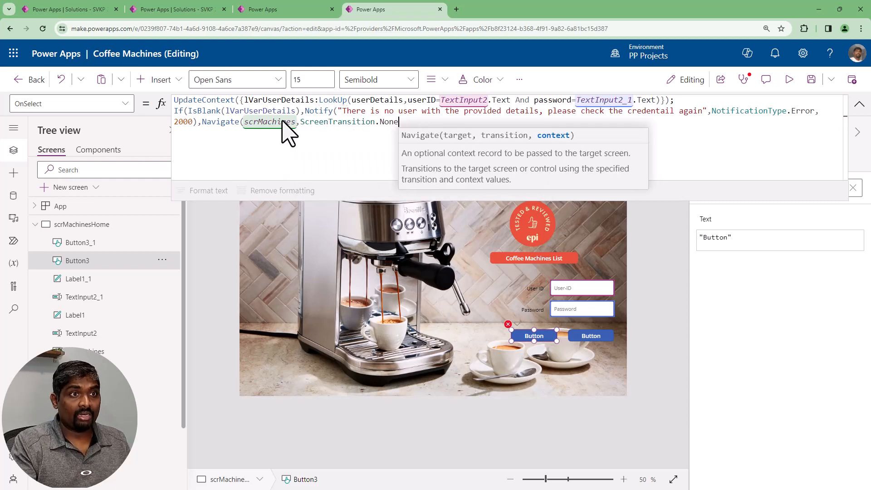
{"action": "type", "text": "))"}
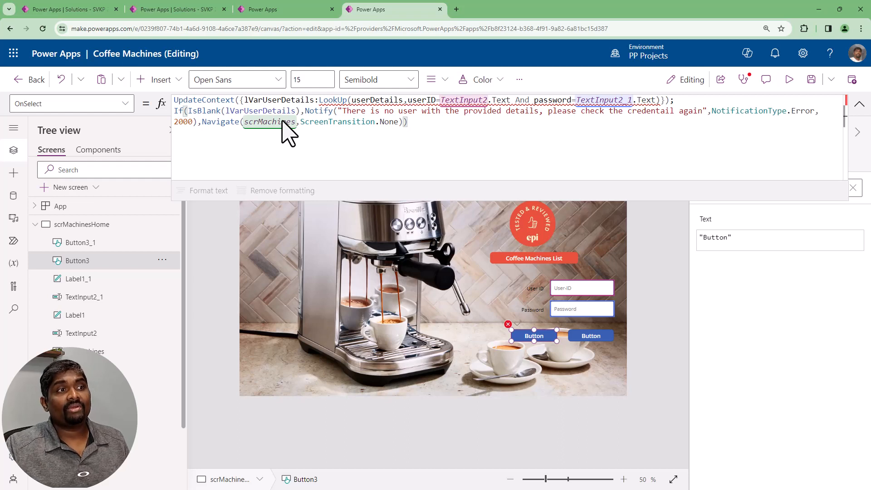
Select the whole LookUp expression inside the UpdateContext call, up to its closing parenthesis
{"action": "left_click_drag", "start_coordinate": [417, 130], "coordinate": [167, 102]}
{"action": "left_click", "coordinate": [446, 137]}
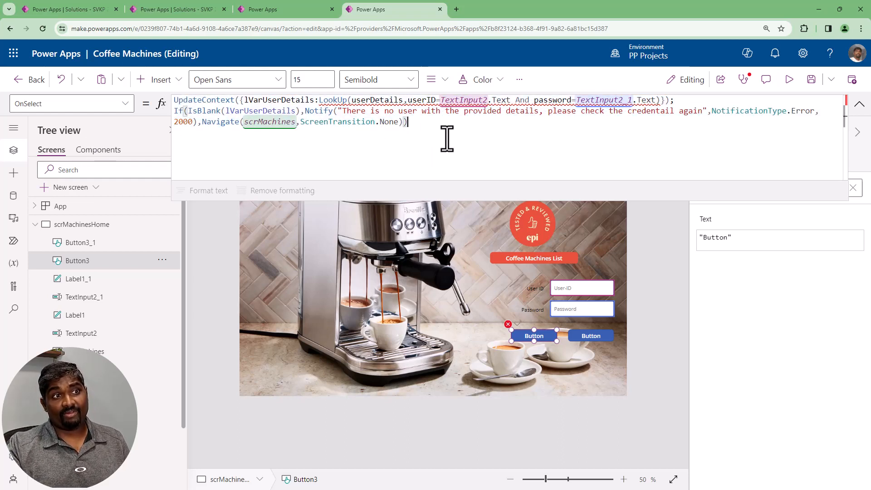
{"action": "left_click", "coordinate": [319, 101]}
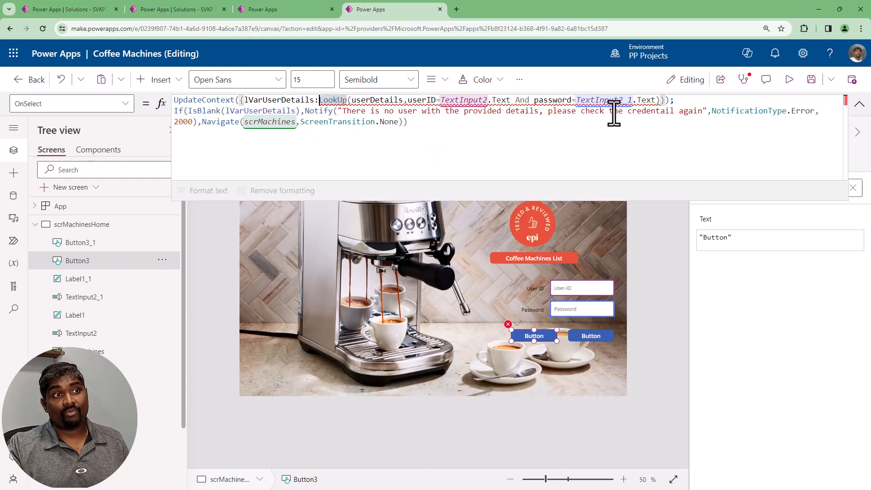
{"action": "left_click", "coordinate": [664, 100], "text": "shift"}
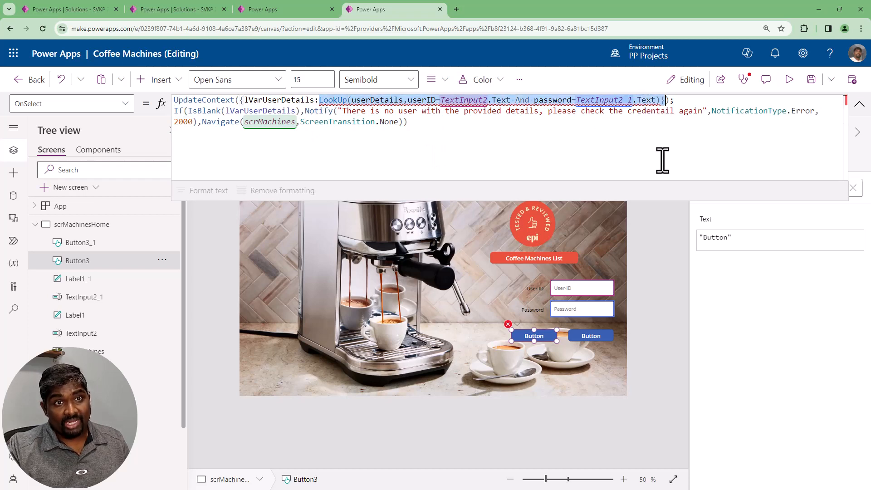
{"action": "key", "text": "shift+Left"}
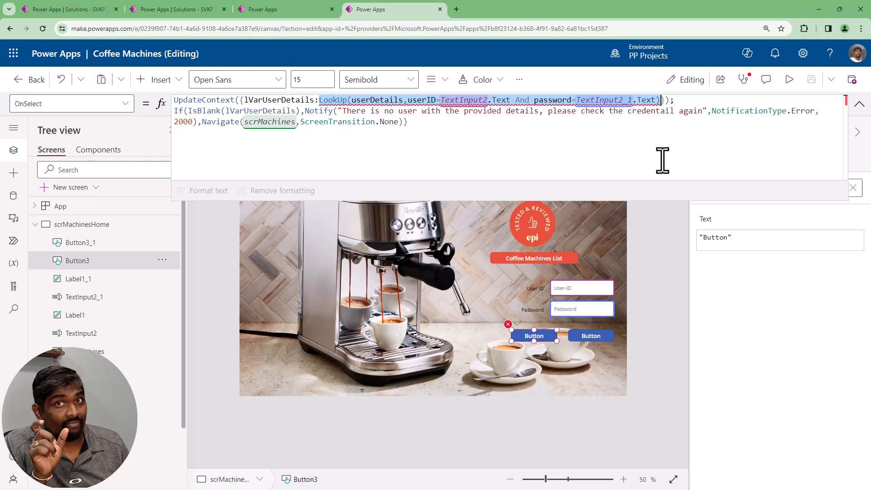
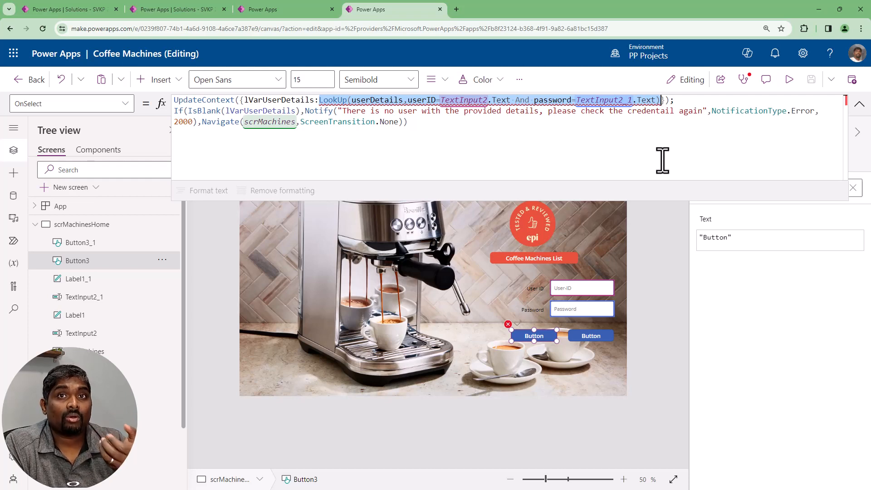
Add {lVarUserDetails:lVarUserDetails} as the context record of the Navigate call to scrMachines
{"action": "left_click", "coordinate": [662, 160]}
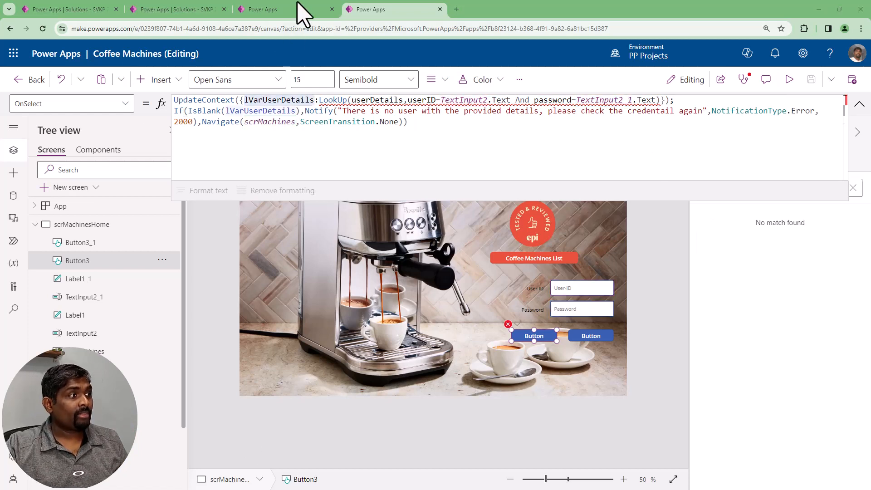
{"action": "double_click", "coordinate": [288, 101]}
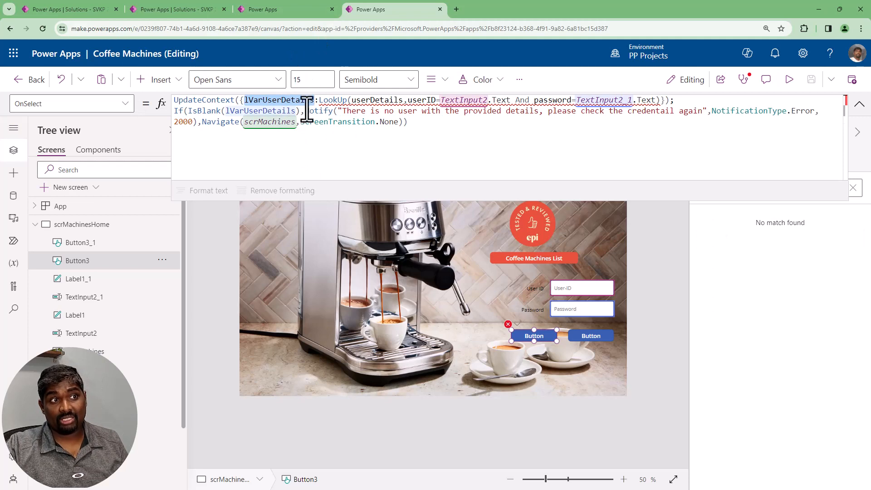
{"action": "double_click", "coordinate": [262, 122]}
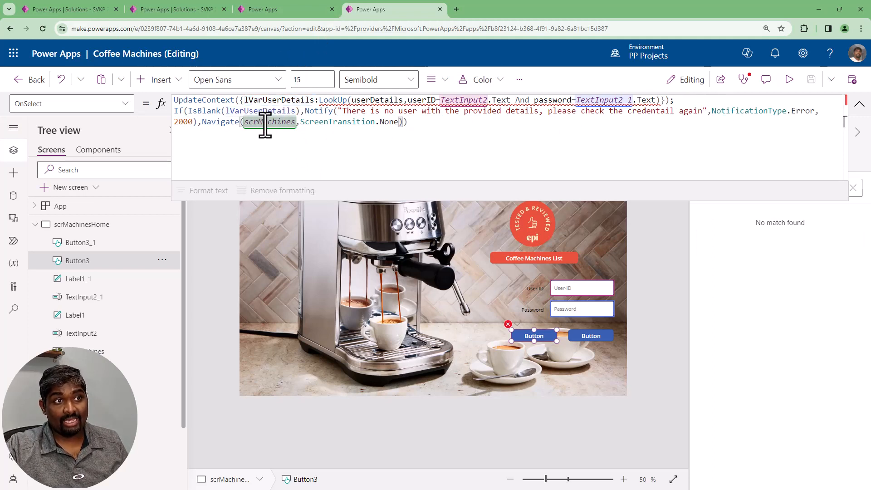
{"action": "left_click", "coordinate": [398, 122]}
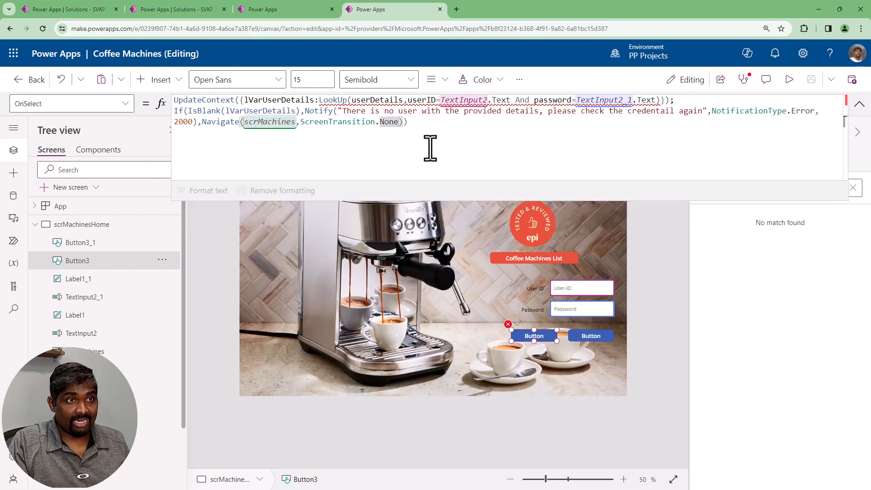
{"action": "type", "text": ",{"}
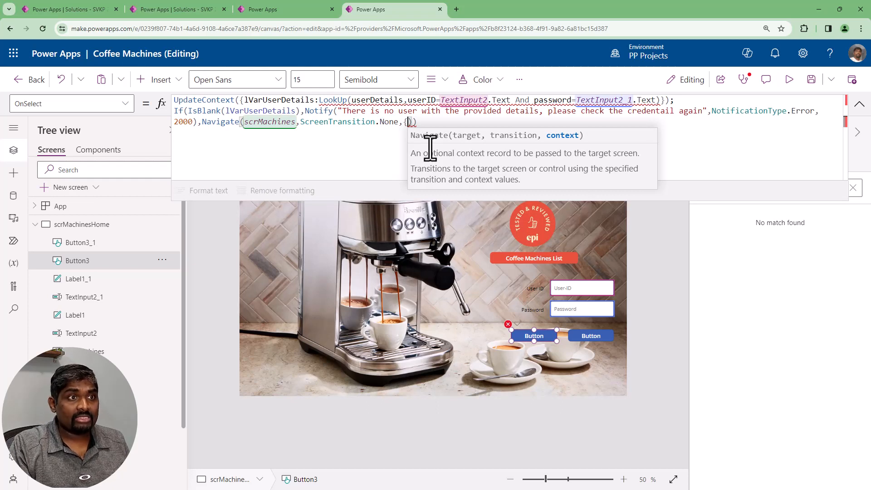
{"action": "type", "text": "lVarUserDetails:lVarUserDetails"}
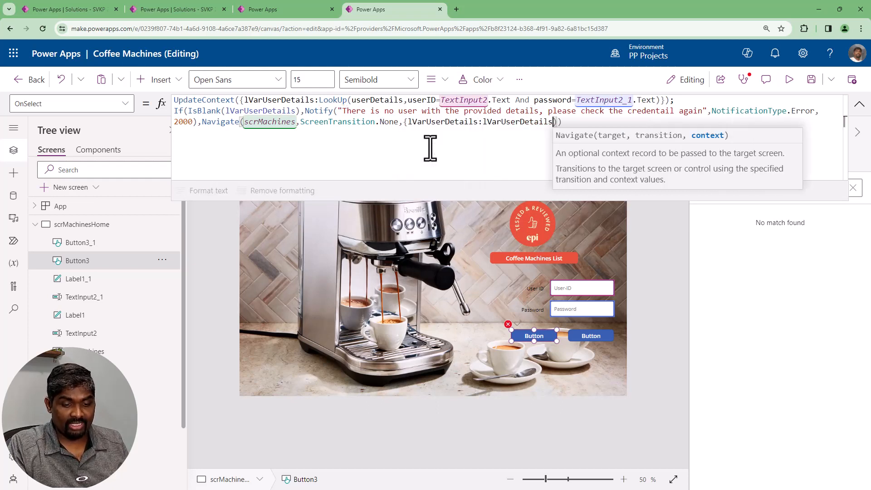
{"action": "type", "text": "}"}
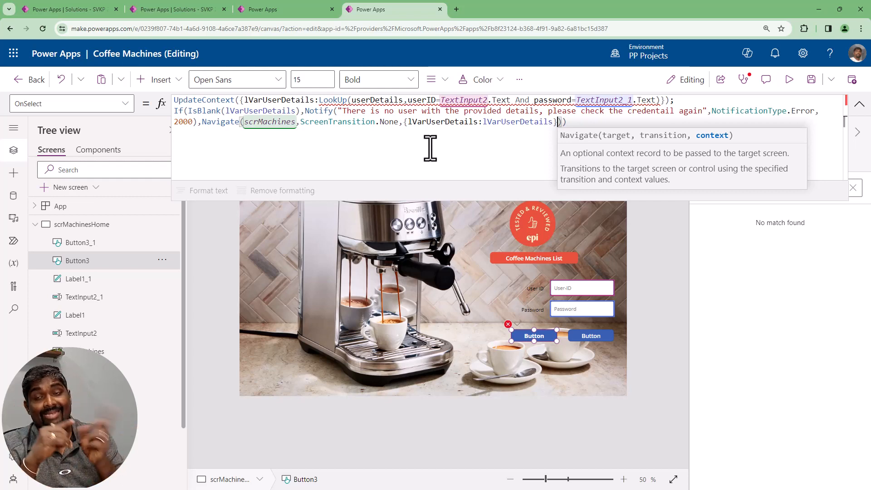
{"action": "left_click", "coordinate": [859, 103]}
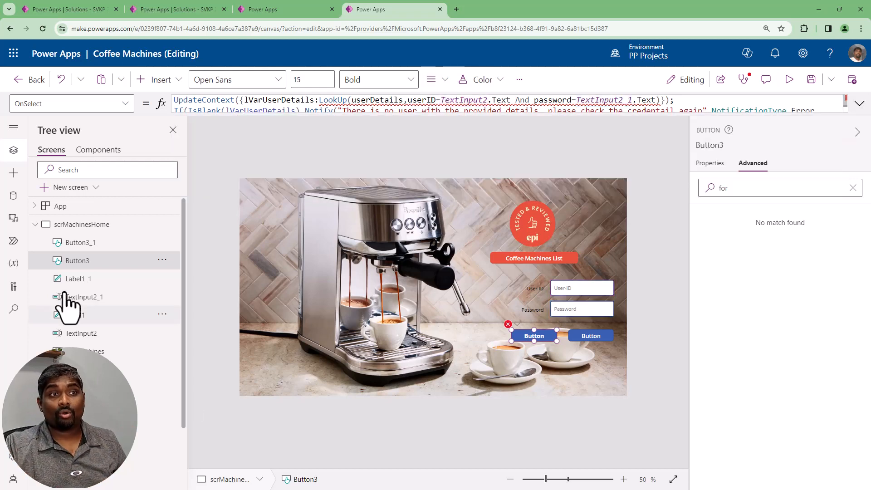
View the scrMachines screen and return to Button3 on scrMachinesHome
{"action": "left_click", "coordinate": [35, 225]}
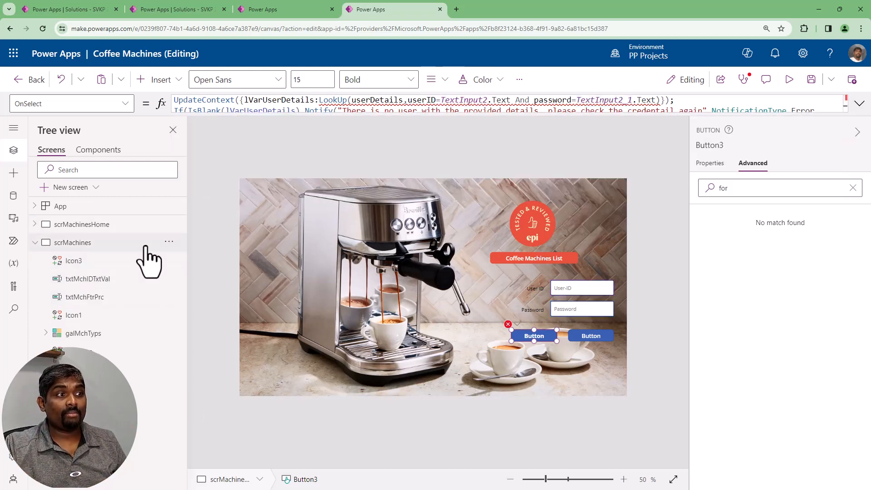
{"action": "left_click", "coordinate": [77, 243]}
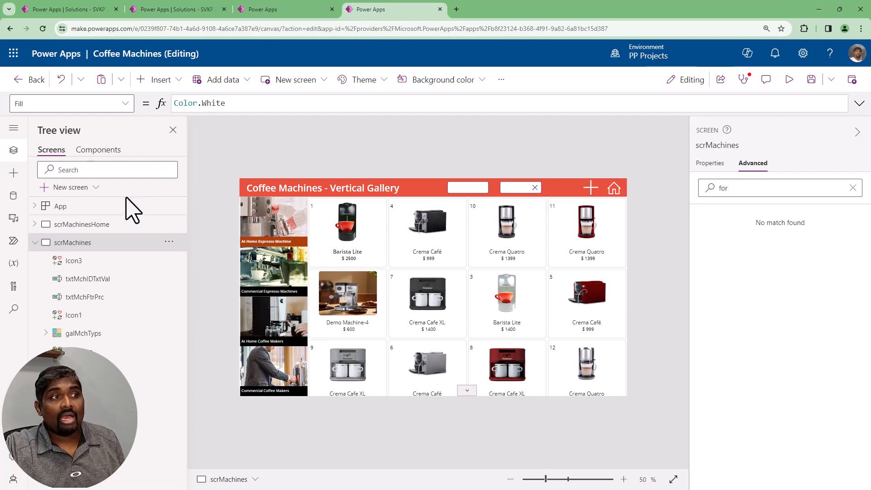
{"action": "left_click", "coordinate": [95, 225]}
{"action": "left_click", "coordinate": [540, 350]}
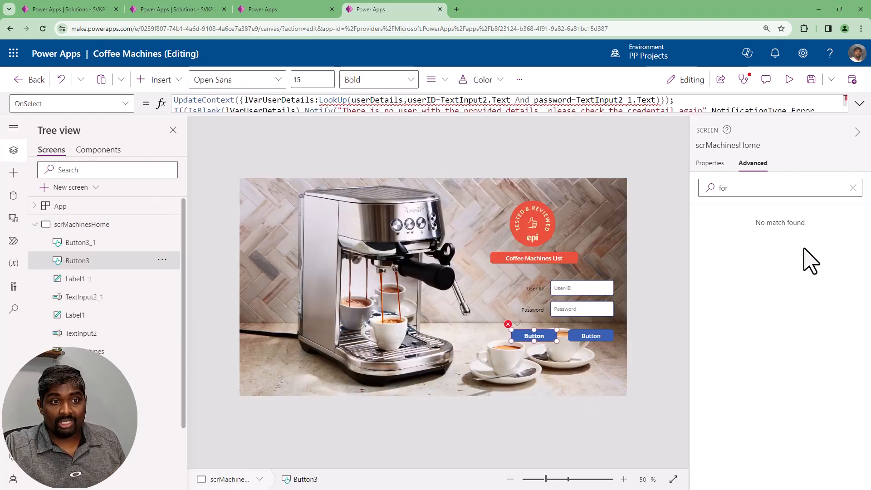
Remove the lVarUserDetails context record from the Navigate call in Button3's OnSelect formula
{"action": "left_click", "coordinate": [859, 104]}
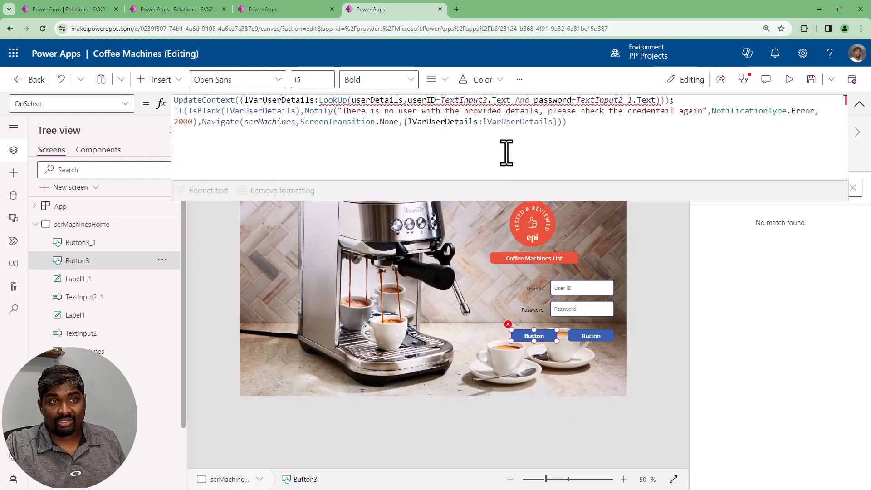
{"action": "double_click", "coordinate": [442, 121]}
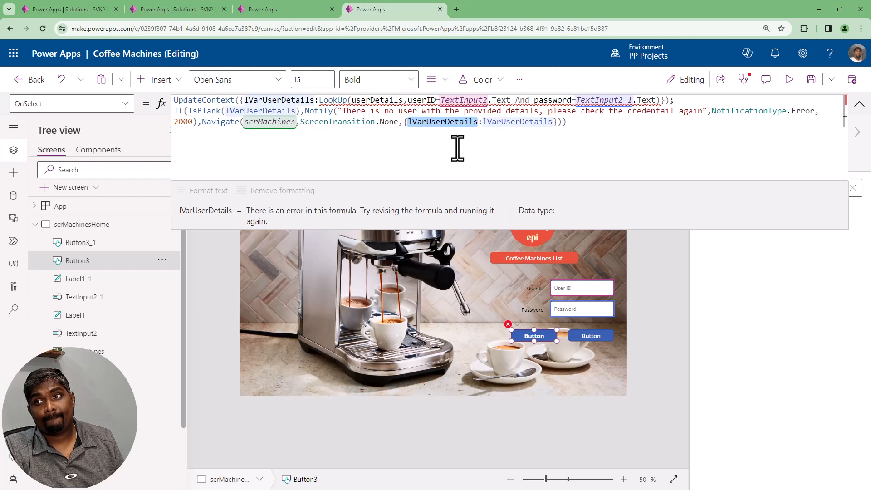
{"action": "key", "text": "Left"}
{"action": "key", "text": "Left"}
{"action": "key", "text": "Left"}
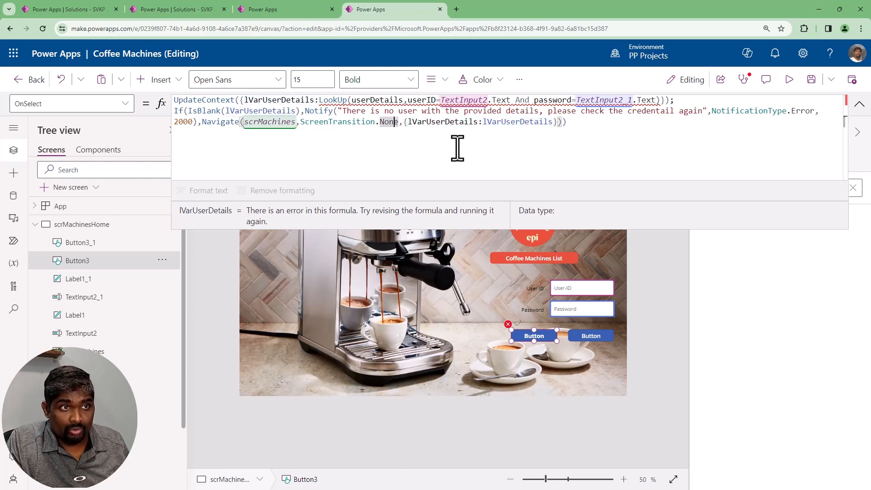
{"action": "key", "text": "shift+End"}
{"action": "key", "text": "shift+Left"}
{"action": "key", "text": "shift+Left"}
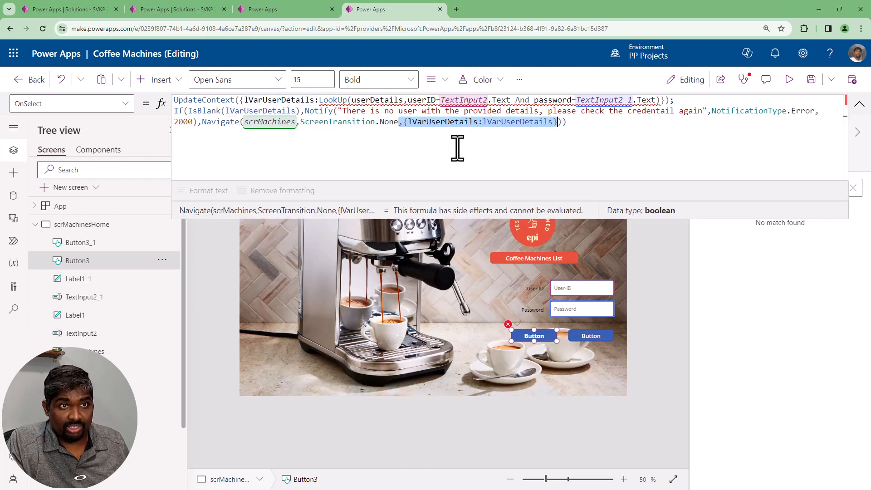
{"action": "key", "text": "BackSpace"}
Replace UpdateContext with Set, remove the opening brace and rename the variable to gVarUserDetails
{"action": "key", "text": "ctrl+Home"}
{"action": "key", "text": "ctrl+shift+Right"}
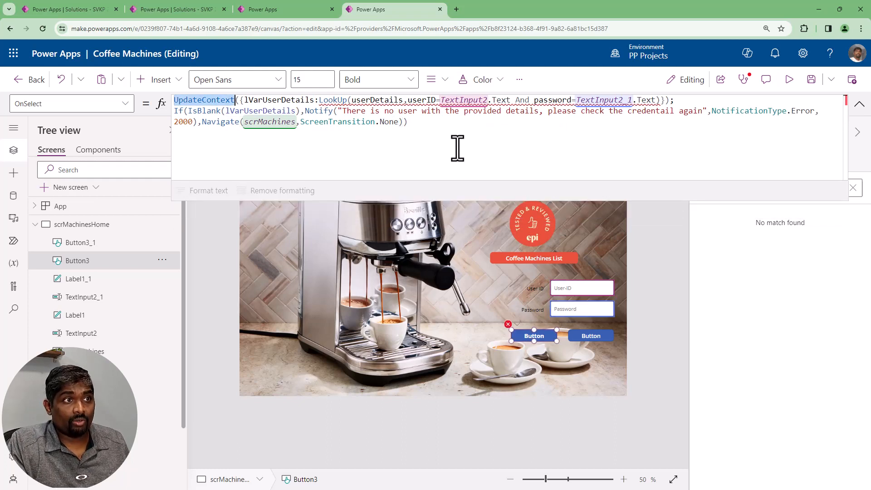
{"action": "type", "text": "Set"}
{"action": "key", "text": "Right"}
{"action": "key", "text": "Right"}
{"action": "key", "text": "Delete"}
{"action": "type", "text": "g"}
Replace the colon after gVarUserDetails with a comma and delete the closing brace of the Set call
{"action": "key", "text": "Right"}
{"action": "key", "text": "ctrl+Left"}
{"action": "key", "text": "BackSpace"}
{"action": "key", "text": "ctrl+Right"}
{"action": "key", "text": "Right"}
{"action": "key", "text": "BackSpace"}
{"action": "type", "text": ","}
{"action": "key", "text": "End"}
{"action": "key", "text": "Left"}
{"action": "key", "text": "Left"}
{"action": "key", "text": "Left"}
{"action": "key", "text": "Delete"}
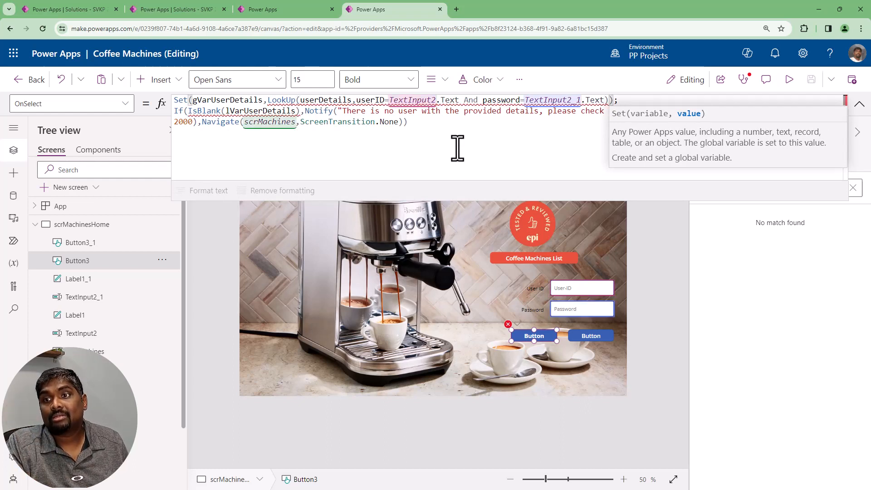
Replace lVarUserDetails with gVarUserDetails inside the IsBlank check and leave the formula
{"action": "double_click", "coordinate": [233, 100]}
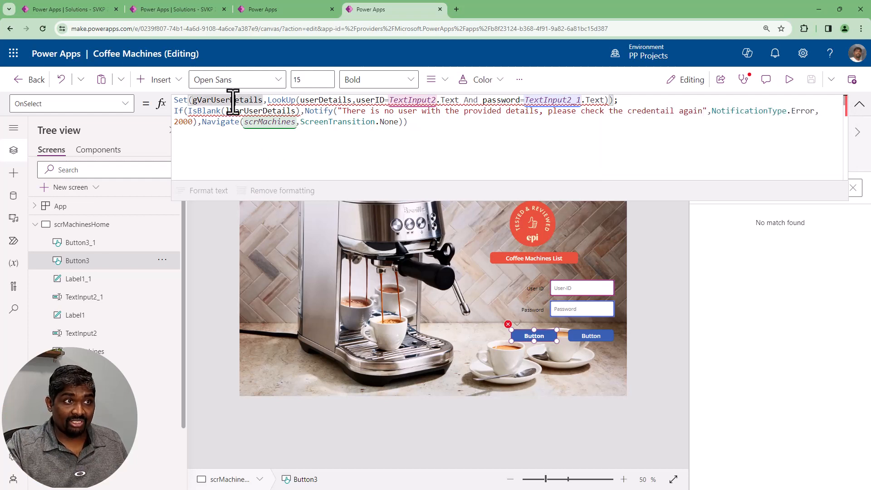
{"action": "key", "text": "ctrl+c"}
{"action": "double_click", "coordinate": [282, 113]}
{"action": "key", "text": "ctrl+v"}
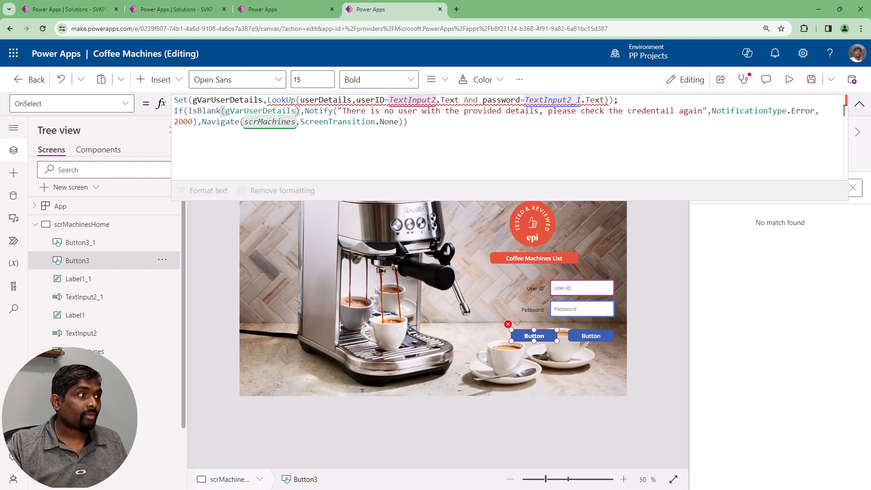
{"action": "key", "text": "Escape"}
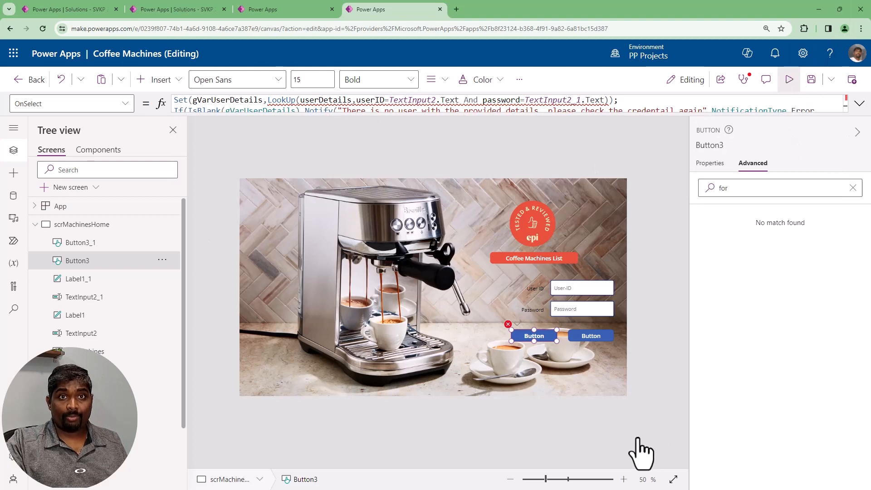
Preview the app, enter a user ID and a random test password in the login fields, and close the preview
{"action": "key", "text": "F5"}
{"action": "left_click", "coordinate": [644, 286]}
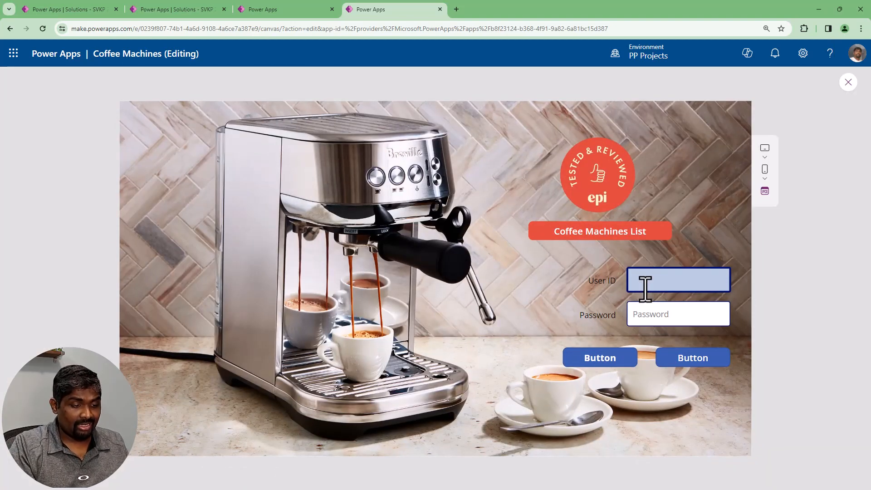
{"action": "type", "text": "kvau"}
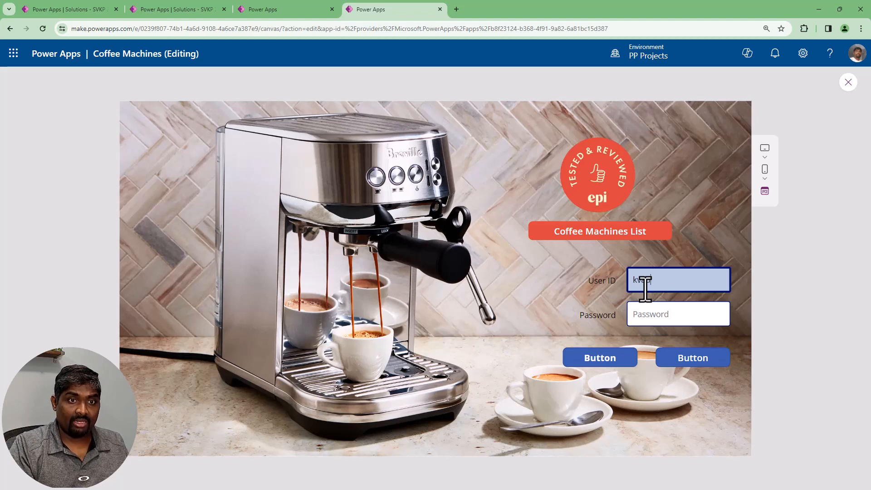
{"action": "type", "text": "danapu"}
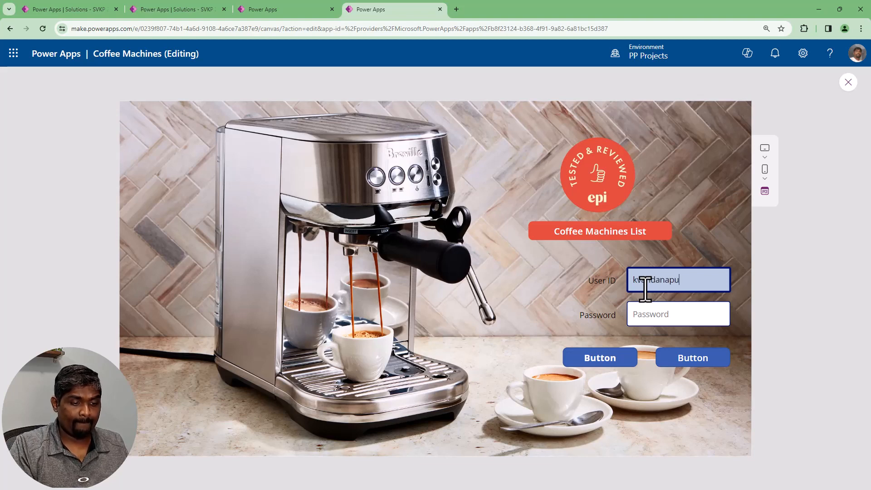
{"action": "key", "text": "Tab"}
{"action": "type", "text": "jflkdsjfljdsflsjfdsalfjsj"}
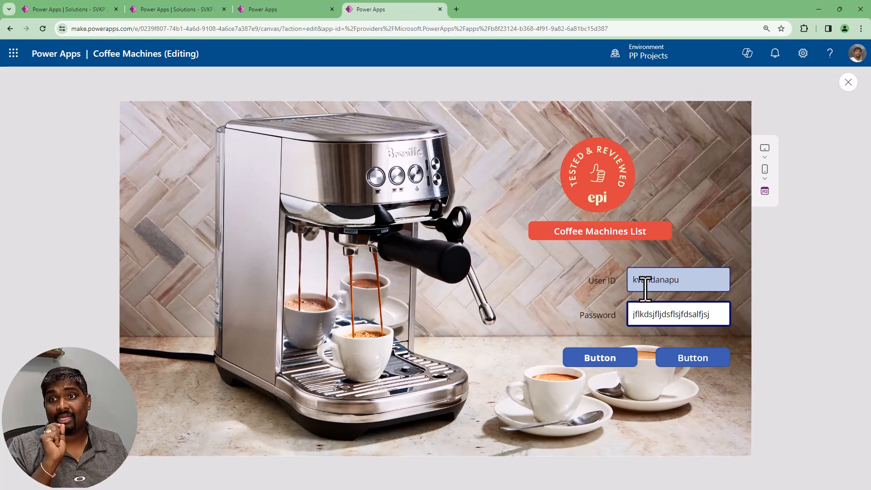
{"action": "left_click", "coordinate": [843, 86]}
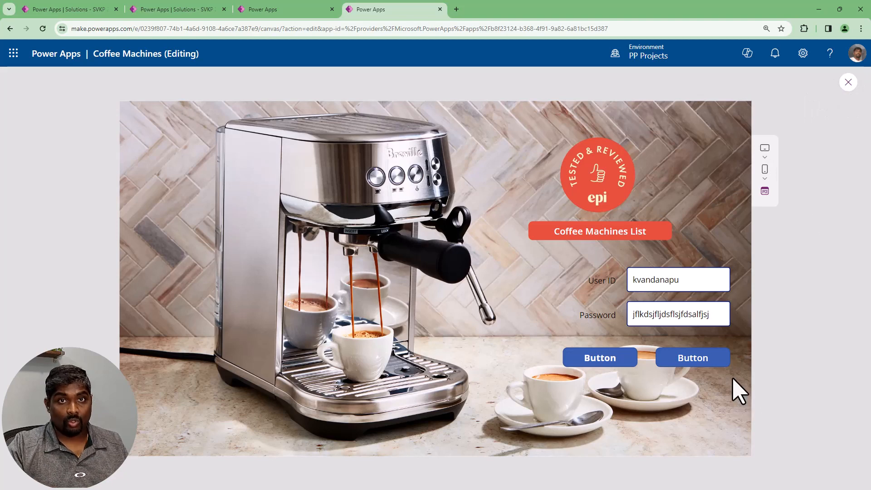
Try to give the Password text input a password Format and restore it to TextFormat.Text
{"action": "left_click", "coordinate": [567, 313]}
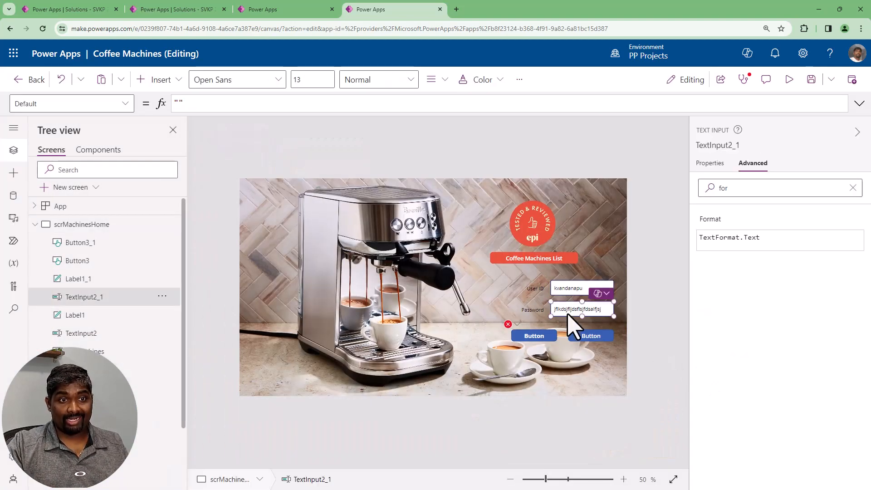
{"action": "left_click", "coordinate": [726, 190]}
{"action": "left_click", "coordinate": [716, 176]}
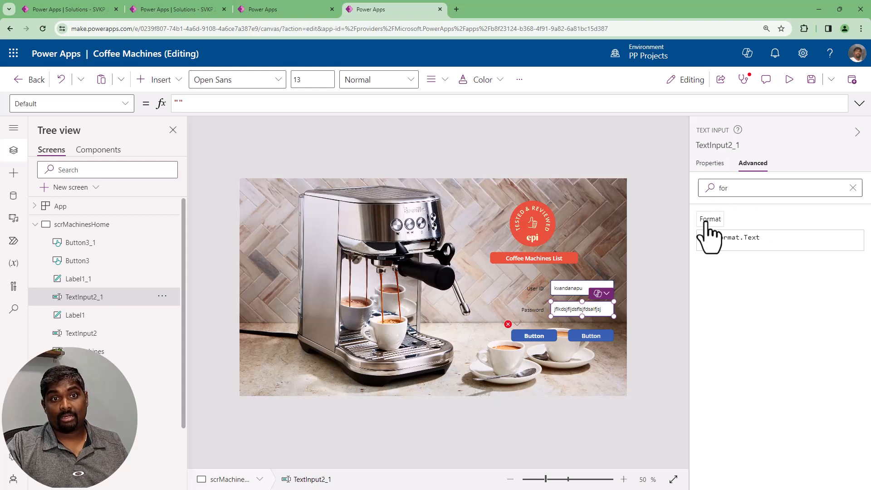
{"action": "left_click", "coordinate": [784, 247]}
{"action": "key", "text": "BackSpace"}
{"action": "key", "text": "BackSpace"}
{"action": "key", "text": "BackSpace"}
{"action": "key", "text": "BackSpace"}
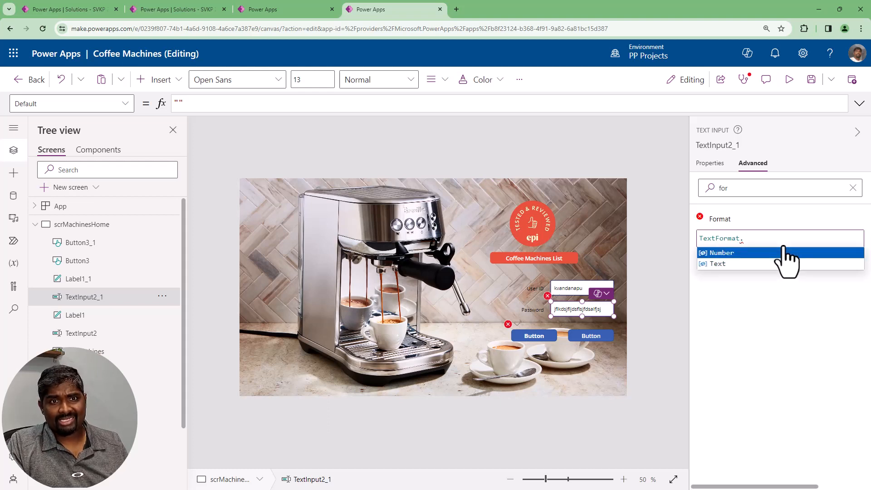
{"action": "type", "text": "pass"}
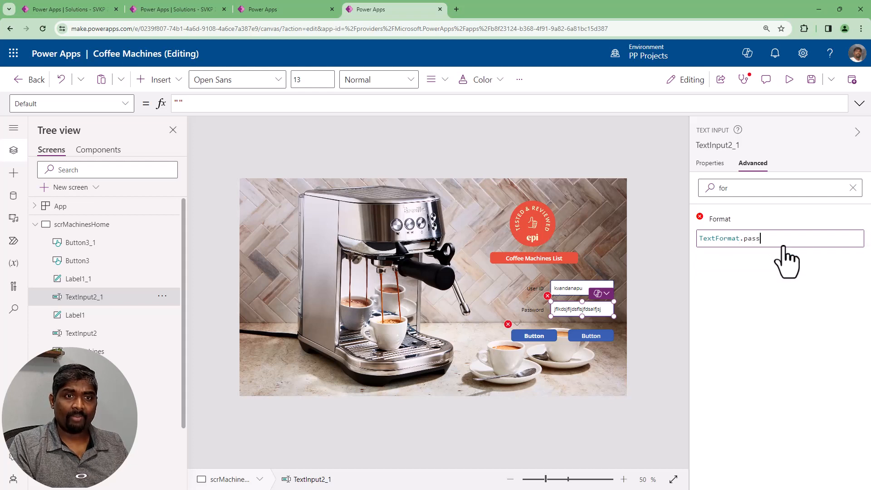
{"action": "key", "text": "BackSpace"}
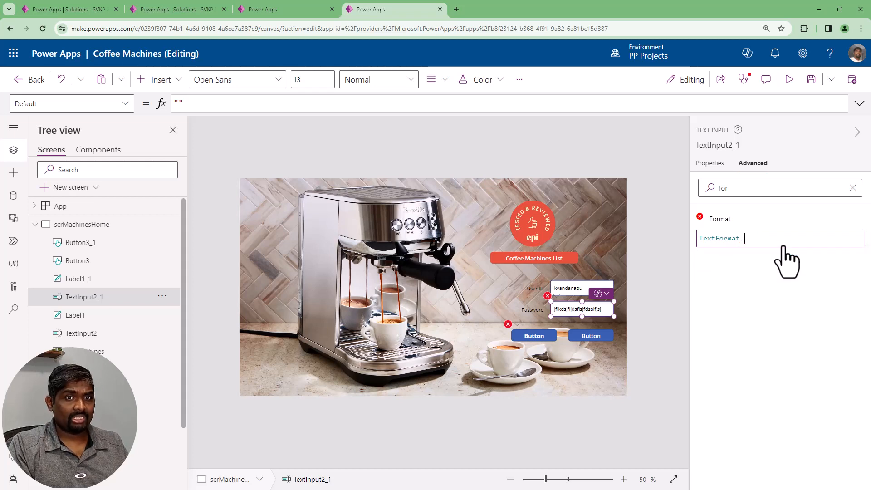
{"action": "type", "text": "text"}
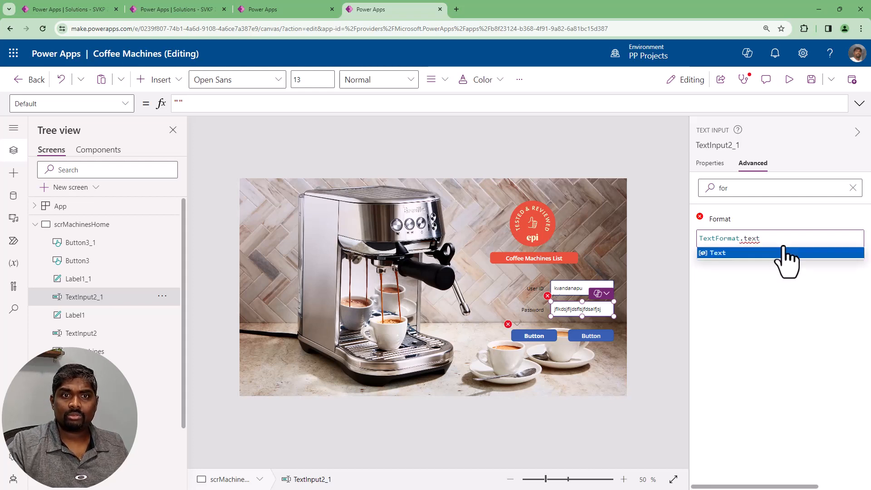
{"action": "left_click", "coordinate": [782, 252]}
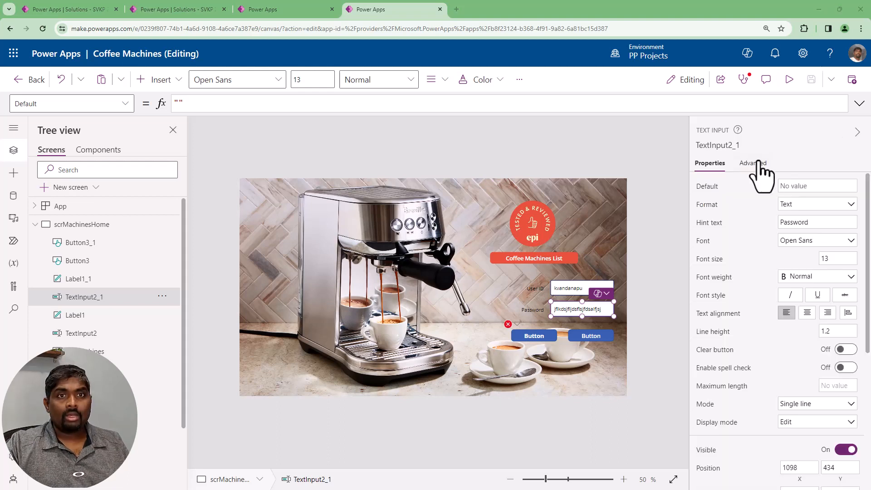
Find the Mode property of the Password text input and set it to TextMode.Password
{"action": "left_click", "coordinate": [757, 162]}
{"action": "scroll", "coordinate": [746, 254], "scroll_direction": "down", "scroll_amount": 8}
{"action": "scroll", "coordinate": [792, 350], "scroll_direction": "up", "scroll_amount": 10}
{"action": "left_click", "coordinate": [749, 188]}
{"action": "type", "text": "mode"}
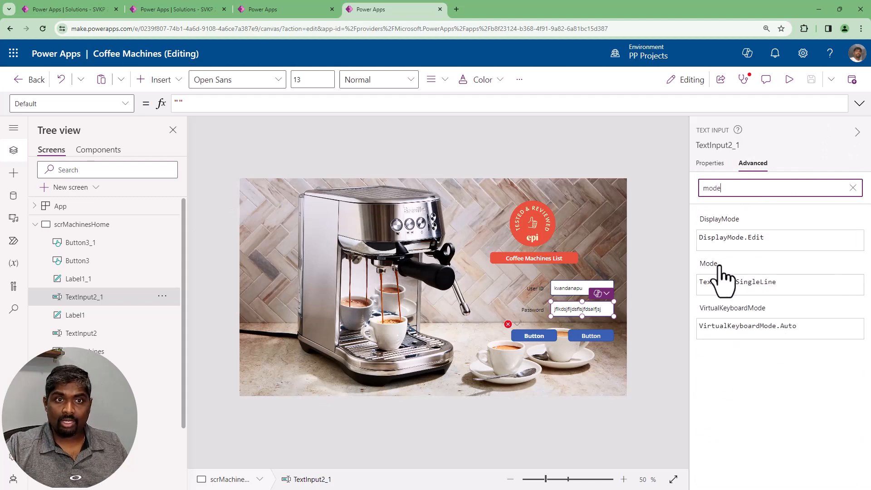
{"action": "left_click", "coordinate": [744, 283]}
{"action": "double_click", "coordinate": [732, 282]}
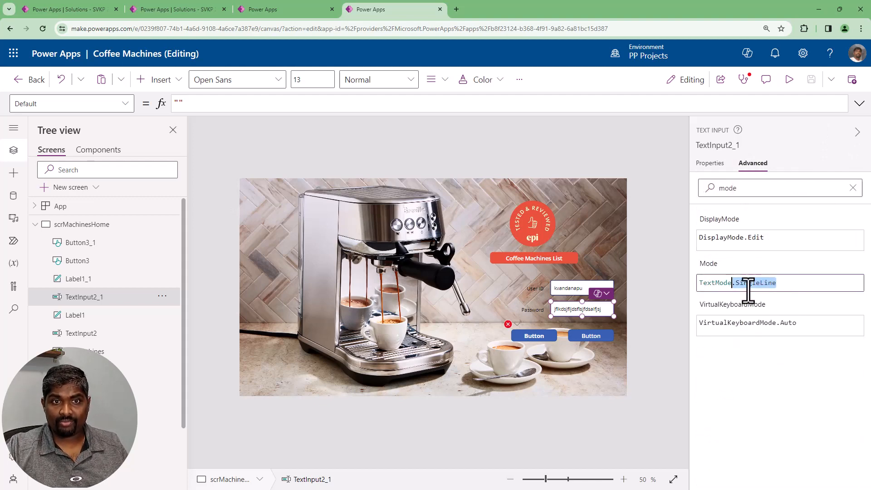
{"action": "key", "text": "BackSpace"}
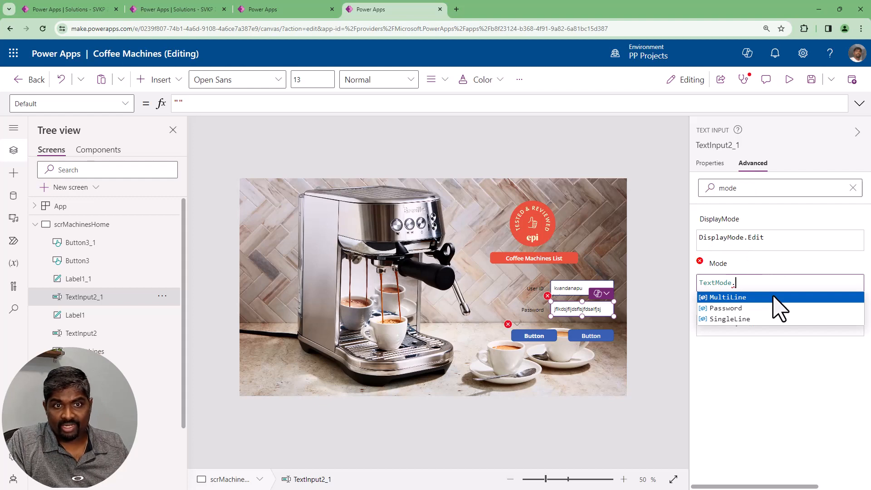
{"action": "left_click", "coordinate": [744, 309]}
Preview the app, clear the test entry from the Password field, and close the preview
{"action": "left_click", "coordinate": [789, 80]}
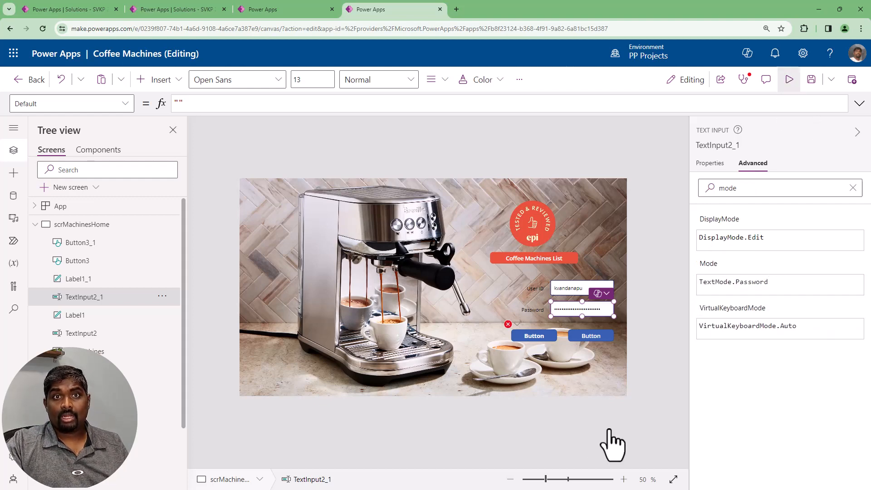
{"action": "left_click", "coordinate": [713, 316]}
{"action": "key", "text": "ctrl+a"}
{"action": "key", "text": "BackSpace"}
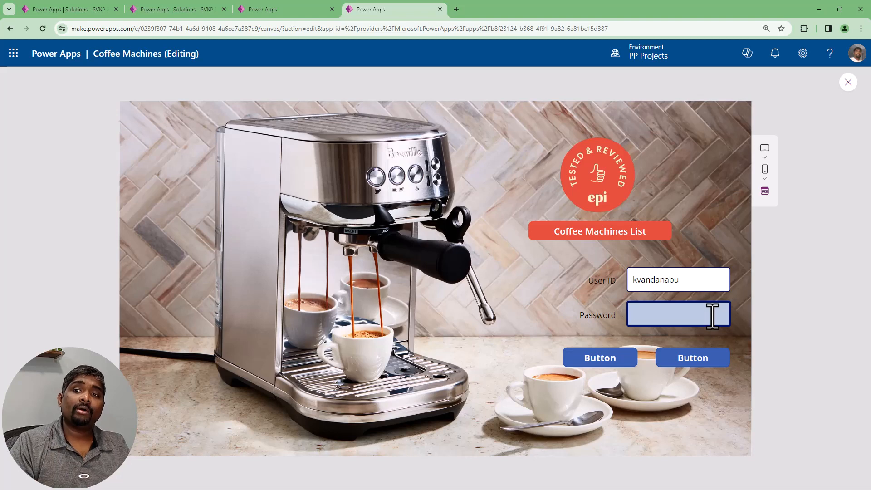
{"action": "left_click", "coordinate": [712, 315]}
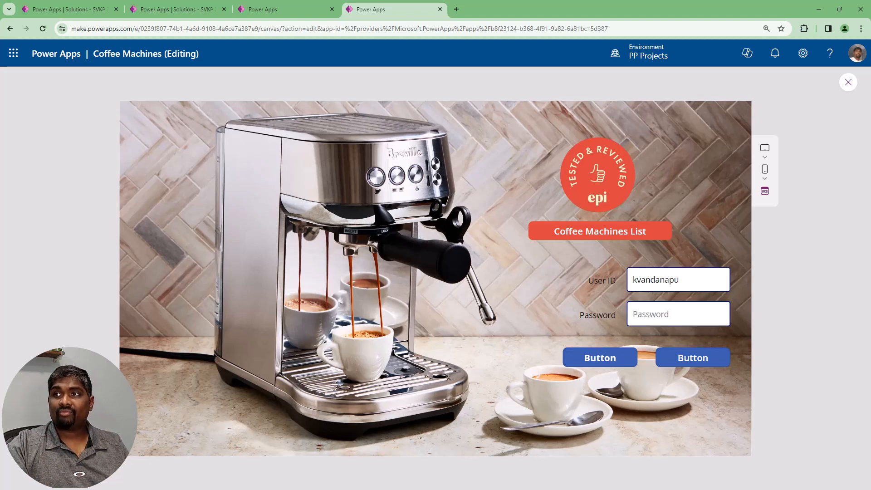
{"action": "left_click", "coordinate": [670, 317]}
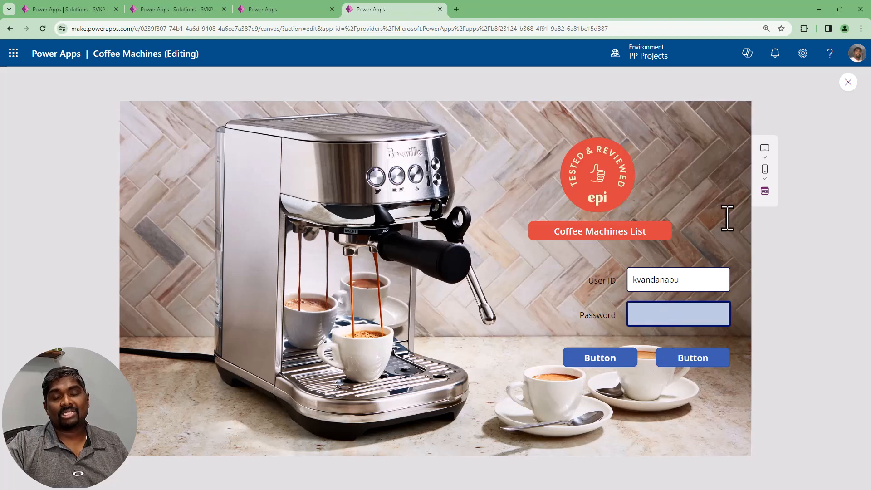
{"action": "left_click", "coordinate": [847, 83]}
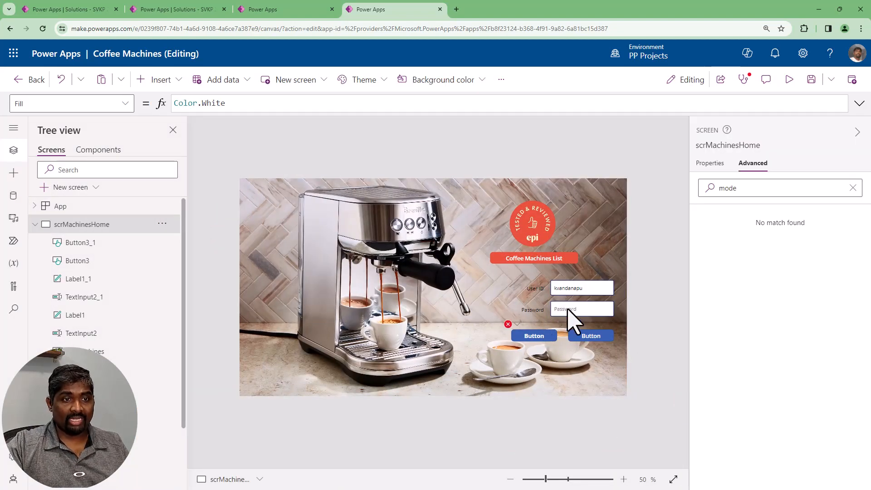
Select the Password text input and bring up its Mode property formula
{"action": "left_click", "coordinate": [573, 313]}
{"action": "left_click", "coordinate": [601, 434]}
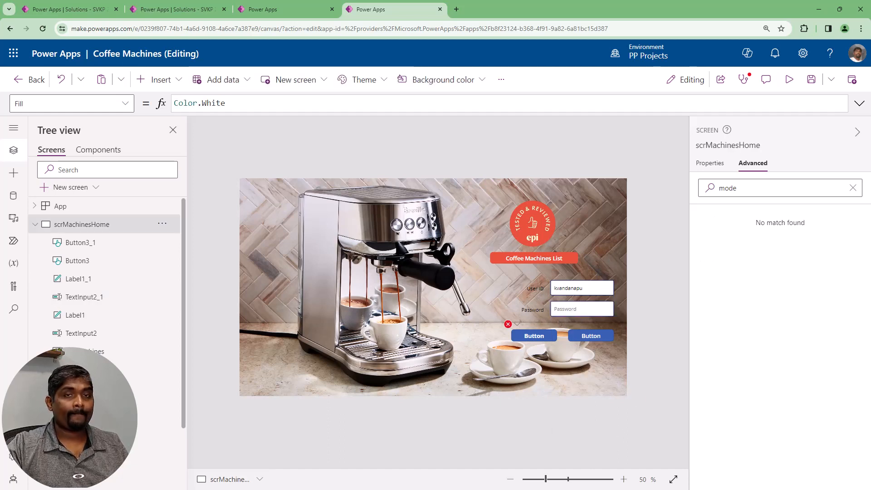
{"action": "left_click", "coordinate": [585, 310]}
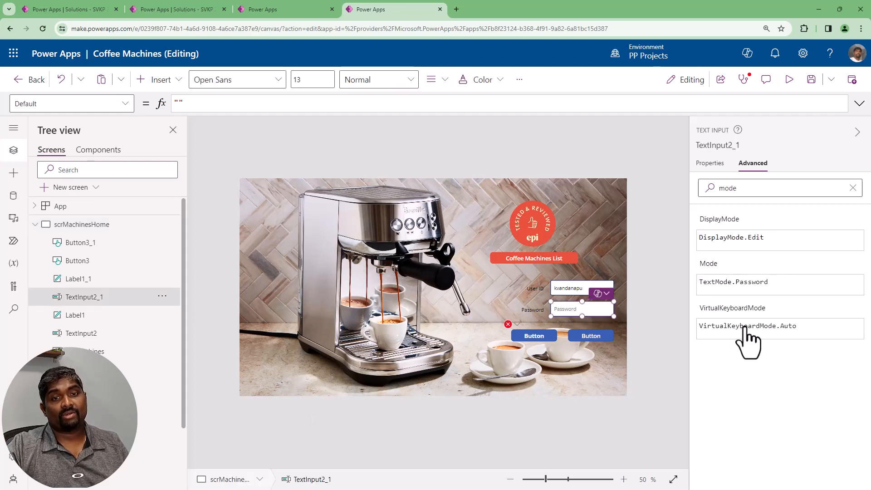
{"action": "left_click", "coordinate": [703, 263]}
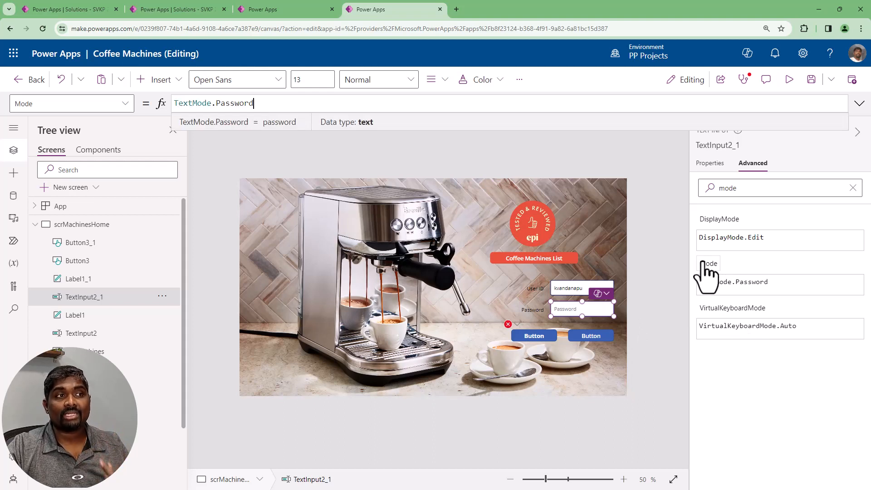
Insert a View icon and place it inside the right end of the Password field
{"action": "left_click", "coordinate": [165, 82]}
{"action": "type", "text": "view"}
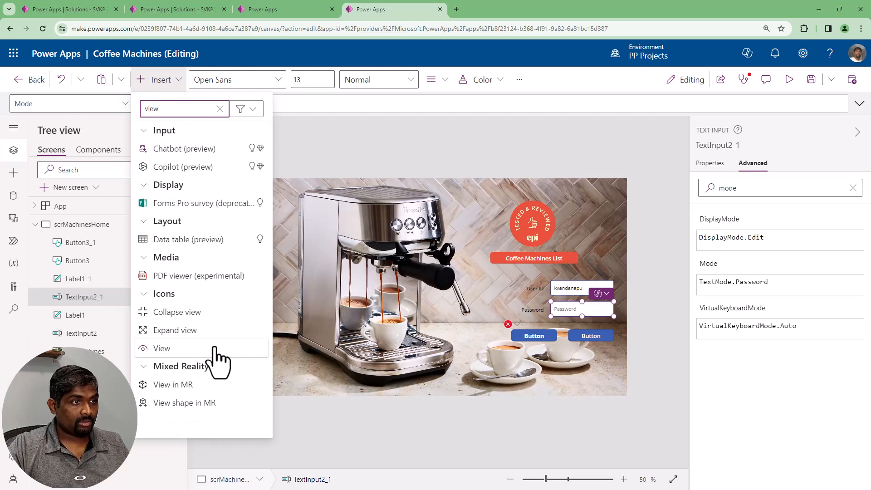
{"action": "left_click", "coordinate": [169, 348]}
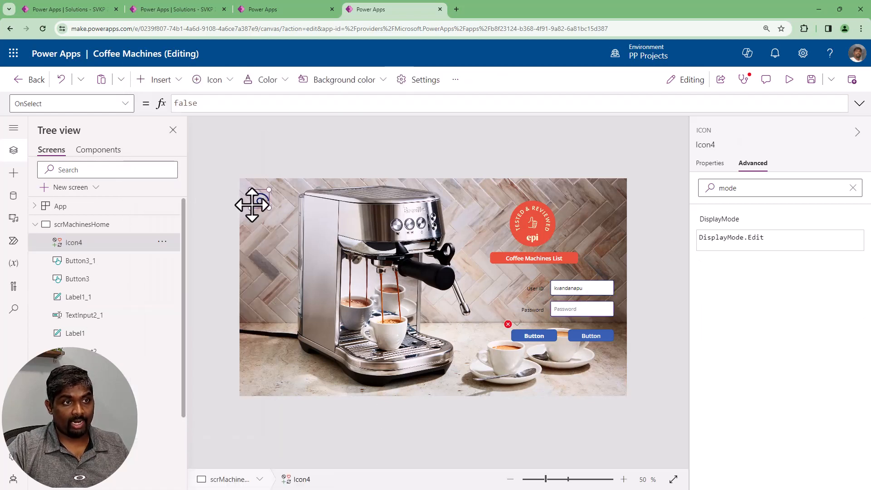
{"action": "mouse_move", "coordinate": [255, 195]}
{"action": "left_mouse_down"}
{"action": "mouse_move", "coordinate": [615, 311]}
{"action": "mouse_move", "coordinate": [603, 307]}
{"action": "left_mouse_up"}
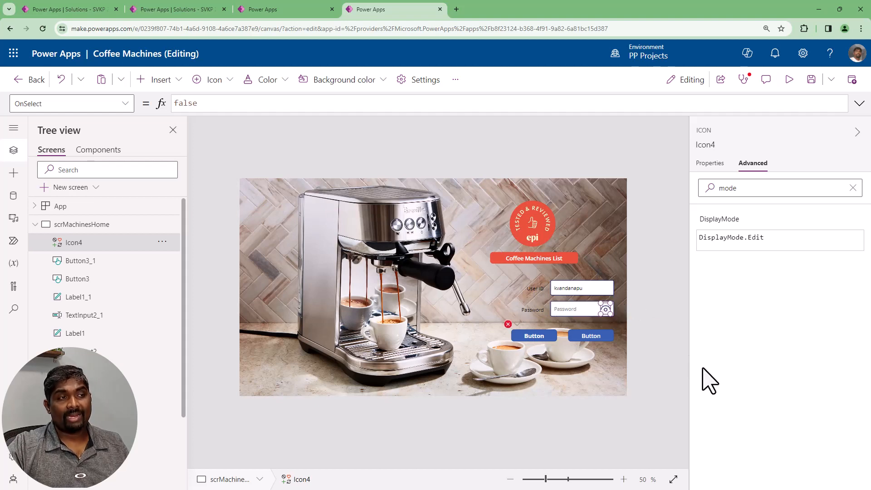
Set the View icon's OnSelect formula to UpdateContext({lVarShwPwd:!lVarShwPwd})
{"action": "double_click", "coordinate": [228, 106]}
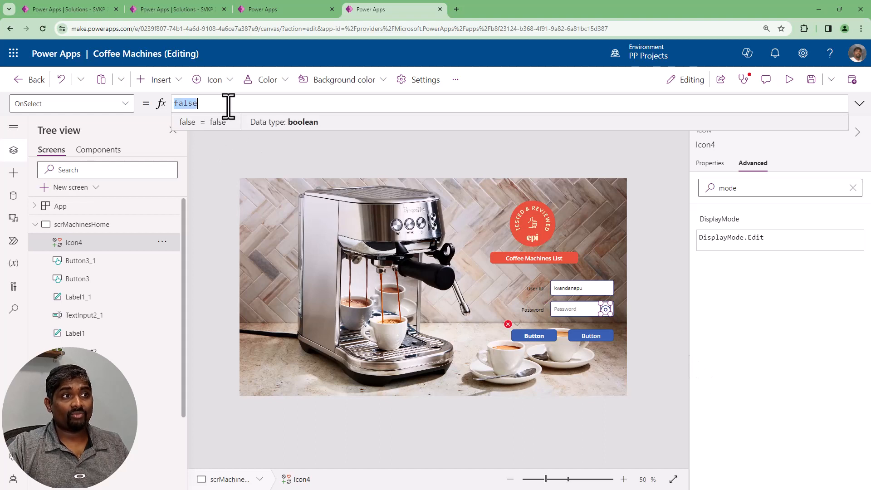
{"action": "type", "text": "Update"}
{"action": "key", "text": "Down"}
{"action": "key", "text": "Tab"}
{"action": "type", "text": "("}
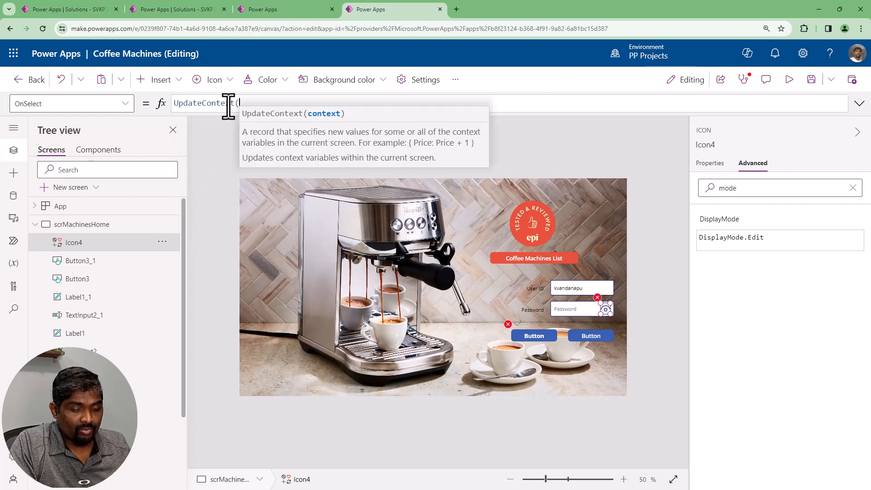
{"action": "type", "text": "lVarShwP"}
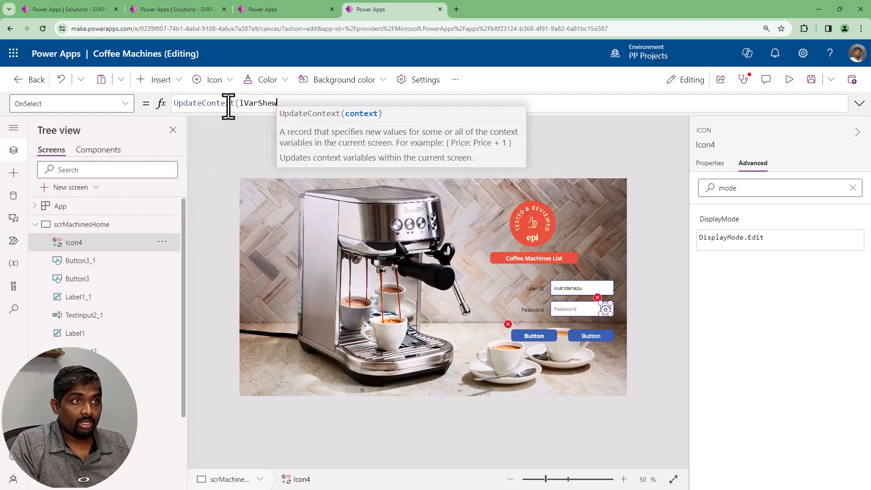
{"action": "type", "text": "wd"}
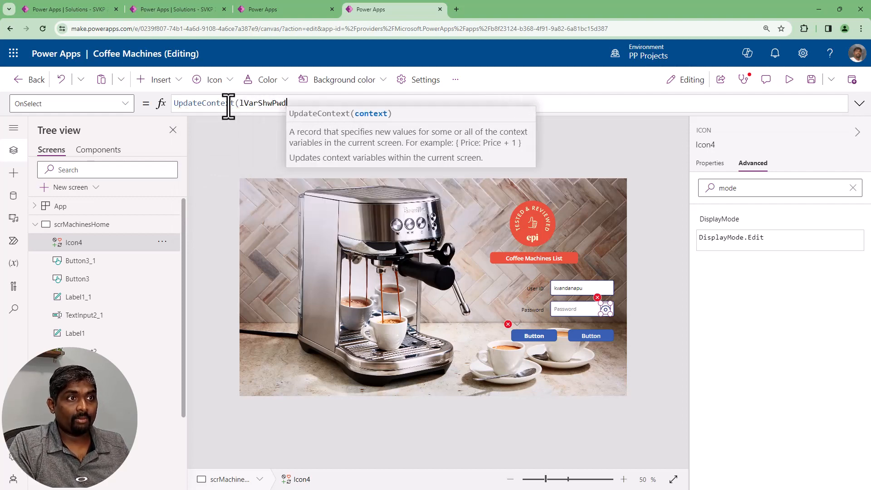
{"action": "type", "text": ":"}
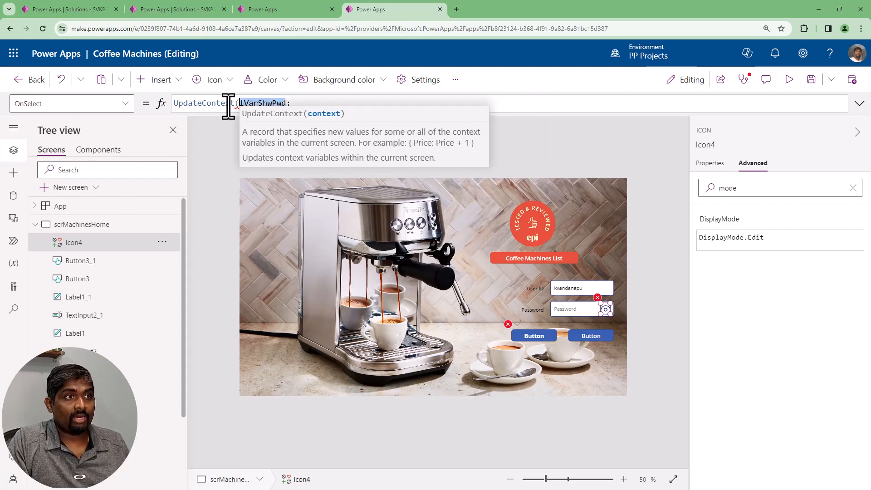
{"action": "type", "text": " !"}
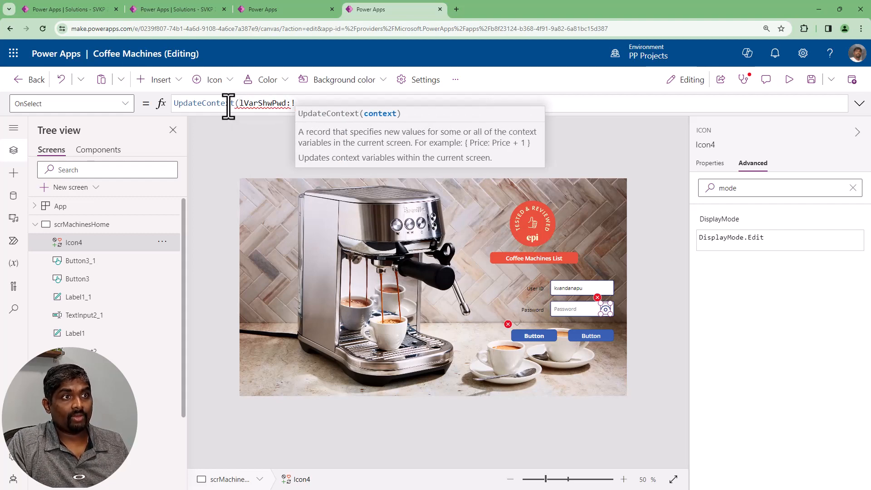
{"action": "type", "text": "lVarShwPwd}"}
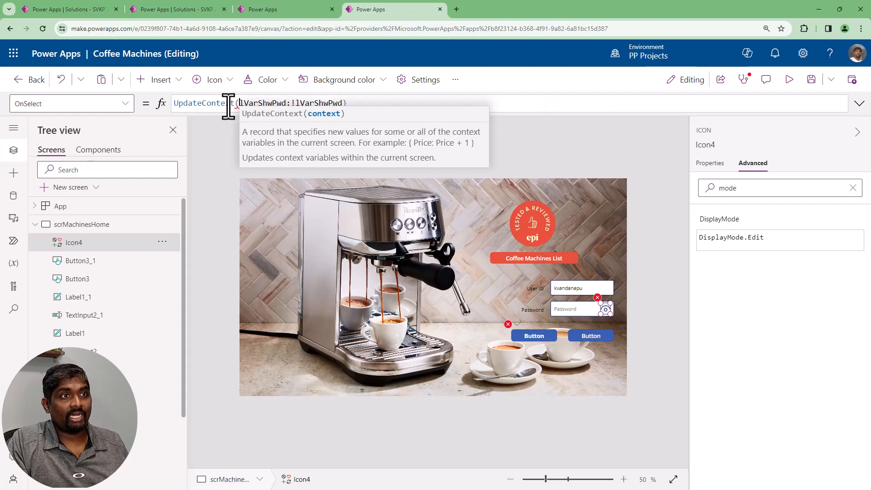
{"action": "key", "text": "Right"}
{"action": "type", "text": "{"}
{"action": "type", "text": ")"}
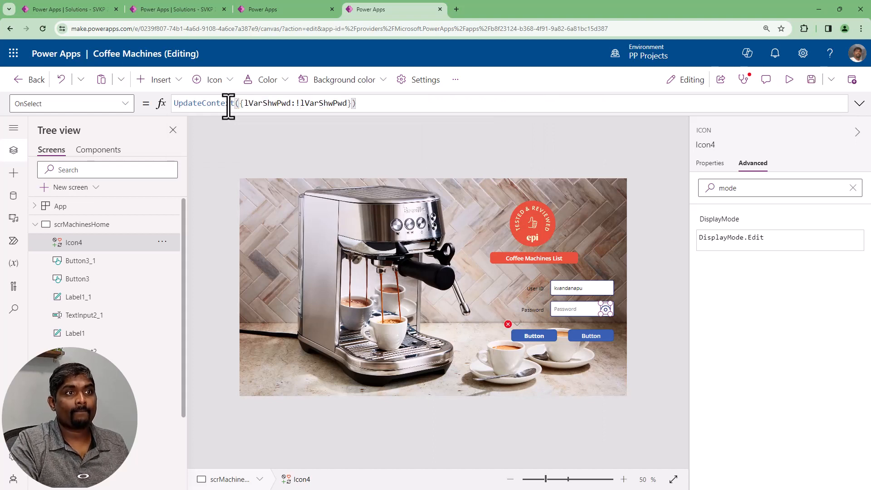
Start the Password input's Mode formula with an If on the negated variable, If(!lVarShwPwd, ahead of TextMode.Password
{"action": "double_click", "coordinate": [267, 103]}
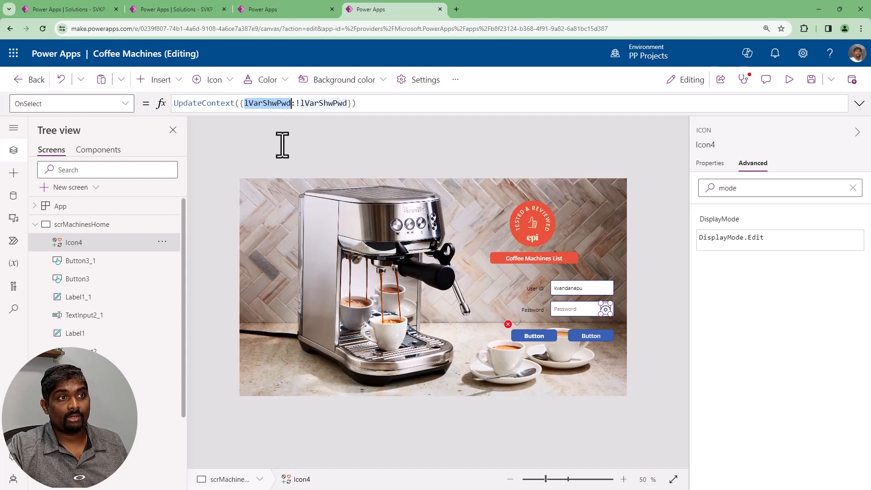
{"action": "left_click", "coordinate": [573, 314]}
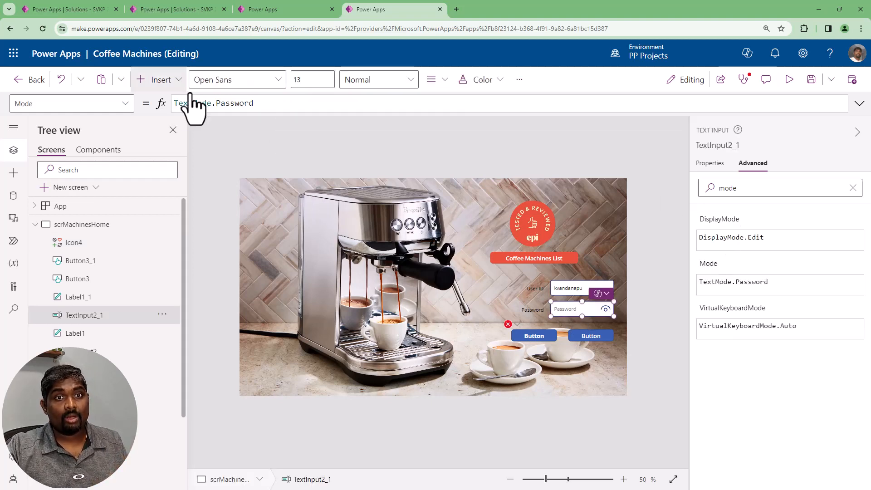
{"action": "left_click", "coordinate": [315, 104]}
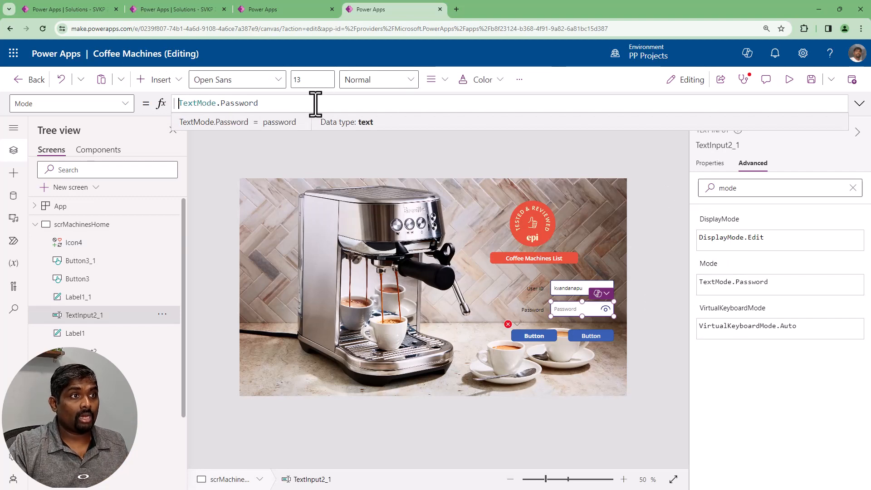
{"action": "type", "text": "If(lVarShwPwd "}
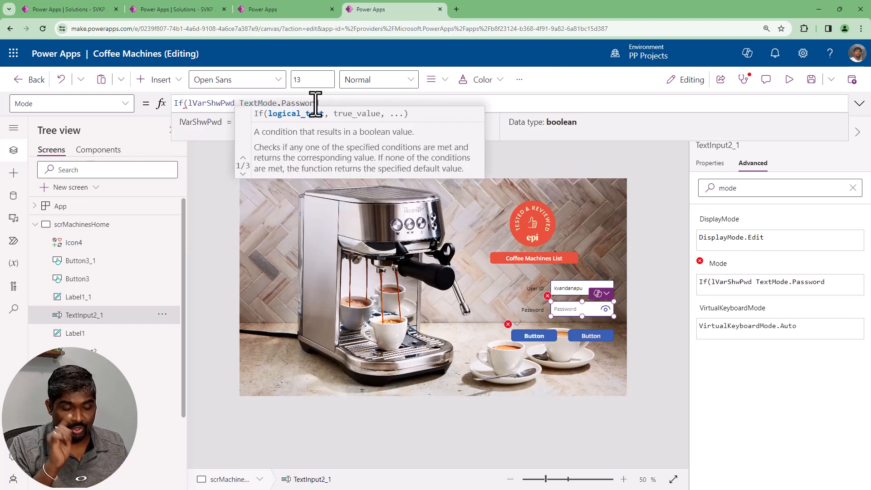
{"action": "type", "text": ","}
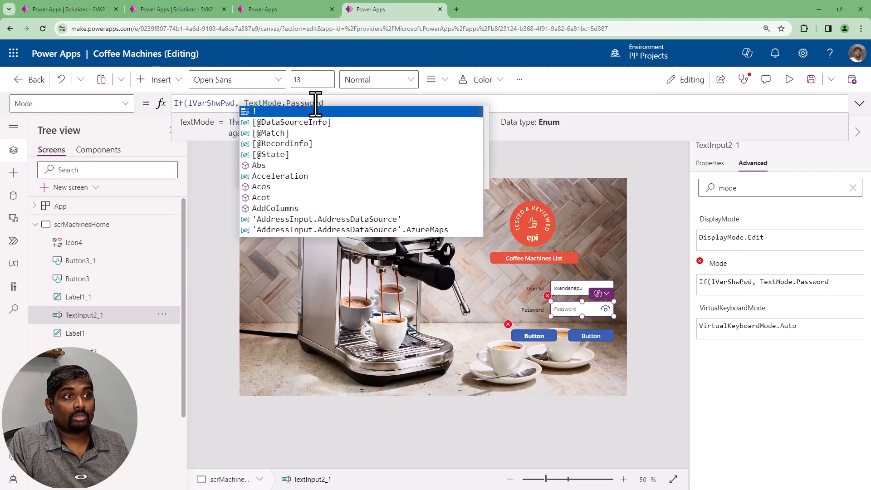
{"action": "key", "text": "ctrl+Left"}
{"action": "key", "text": "ctrl+Left"}
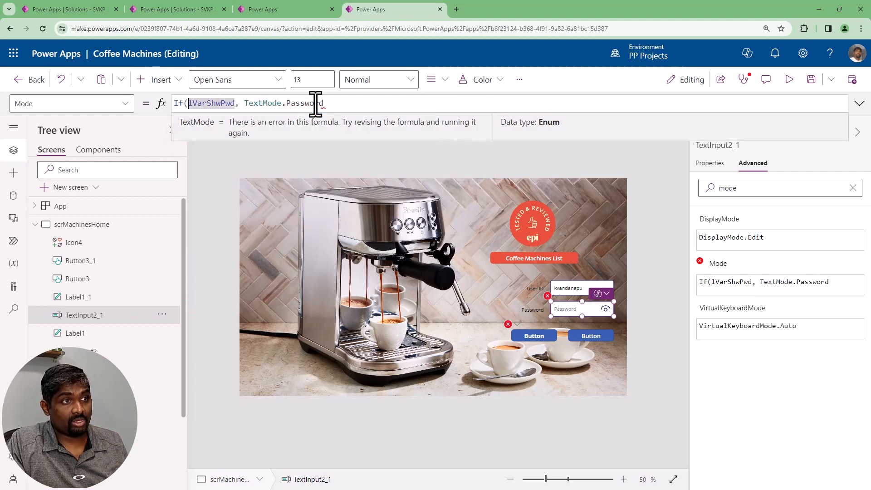
{"action": "type", "text": "!"}
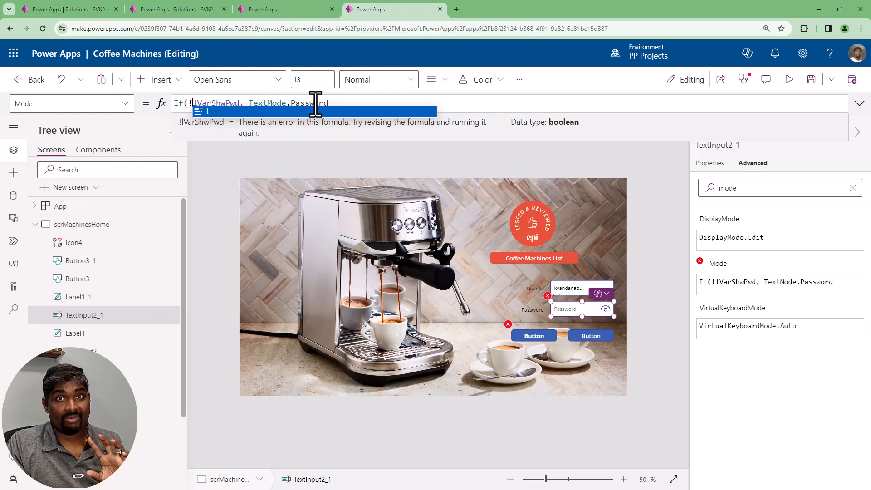
Complete the Mode formula with TextMode.SingleLine as the If function's alternative result and close the parenthesis
{"action": "key", "text": "End"}
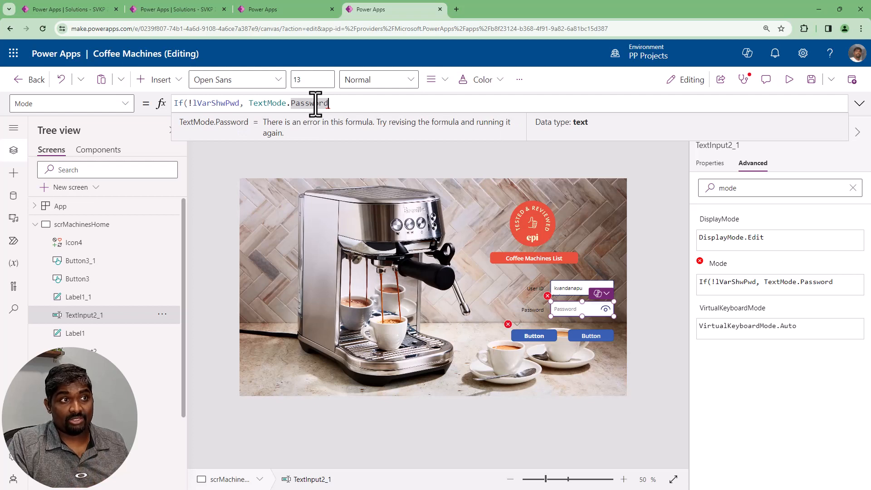
{"action": "type", "text": ","}
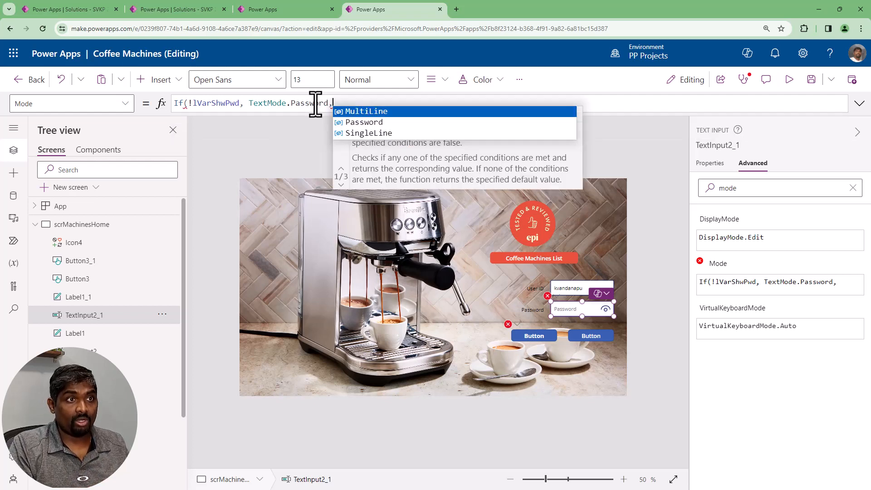
{"action": "type", "text": "text"}
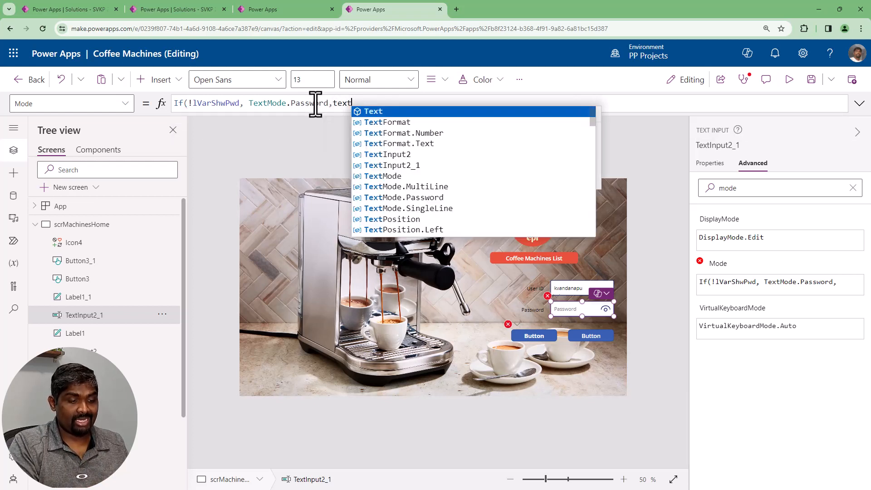
{"action": "key", "text": "Down"}
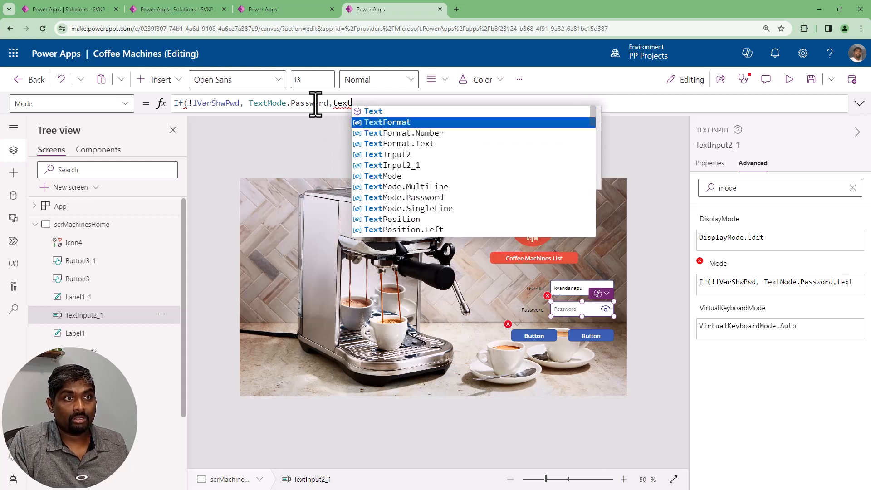
{"action": "key", "text": "Down"}
{"action": "key", "text": "Down"}
{"action": "key", "text": "Down"}
{"action": "key", "text": "Down"}
{"action": "key", "text": "Down"}
{"action": "key", "text": "Tab"}
{"action": "type", "text": "."}
{"action": "key", "text": "Down"}
{"action": "key", "text": "Down"}
{"action": "key", "text": "Tab"}
{"action": "type", "text": ")"}
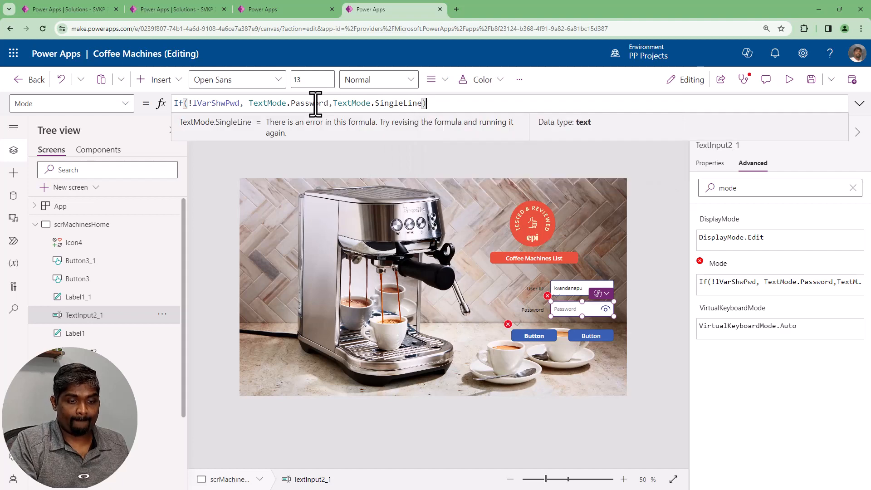
Preview the app, enter a random test password in the Password field, and toggle its visibility with the View icon several times
{"action": "left_click", "coordinate": [789, 80]}
{"action": "left_click", "coordinate": [666, 317]}
{"action": "type", "text": "fdsfsfdsfdsfs"}
{"action": "left_click", "coordinate": [720, 317]}
{"action": "left_click", "coordinate": [720, 317]}
{"action": "left_click", "coordinate": [718, 316]}
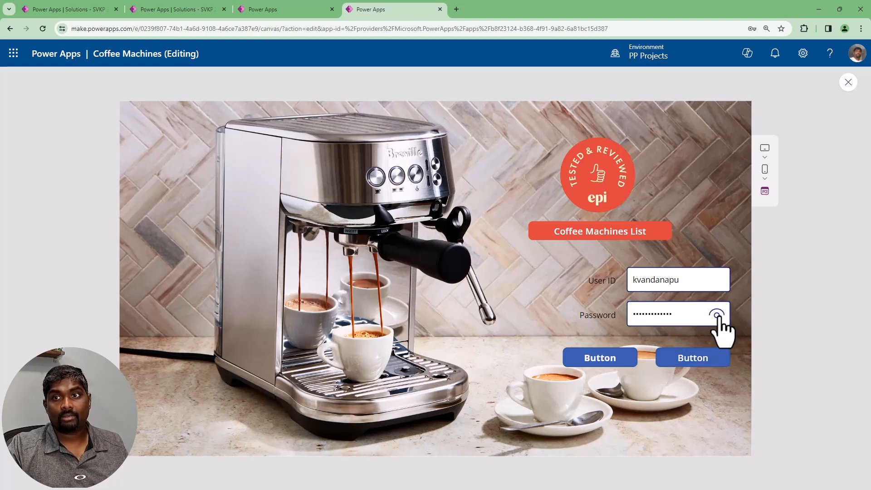
Exit the app preview and search the insertable controls for view to find the View icon
{"action": "left_click", "coordinate": [848, 82]}
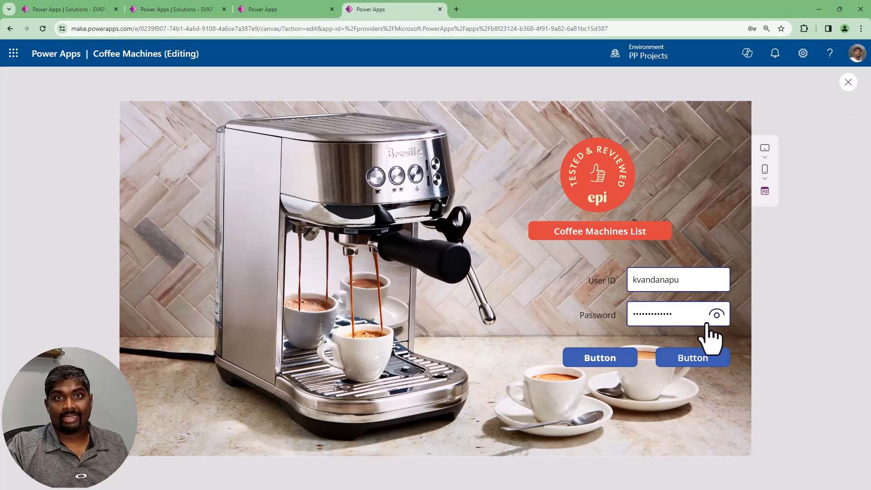
{"action": "left_click", "coordinate": [606, 311]}
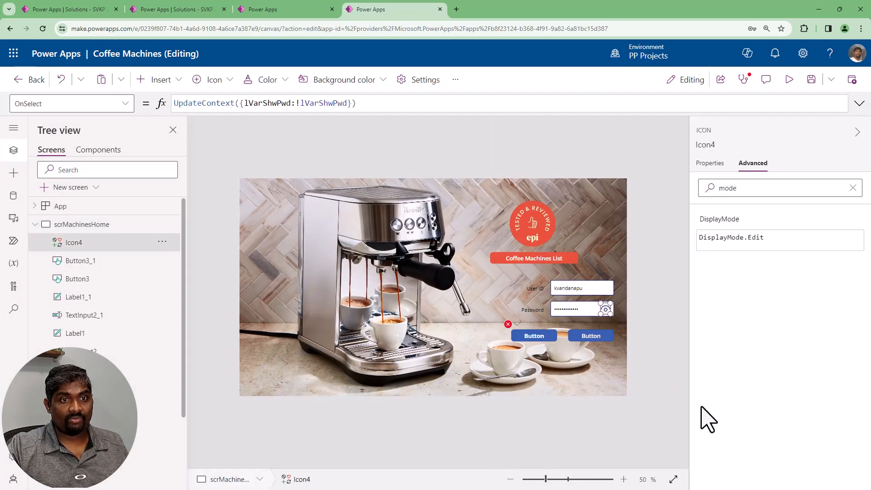
{"action": "left_click", "coordinate": [161, 80]}
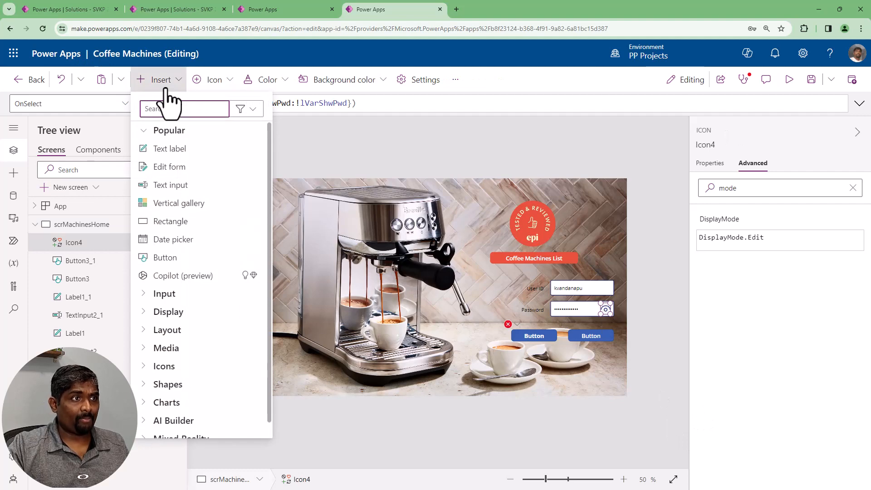
{"action": "type", "text": "view"}
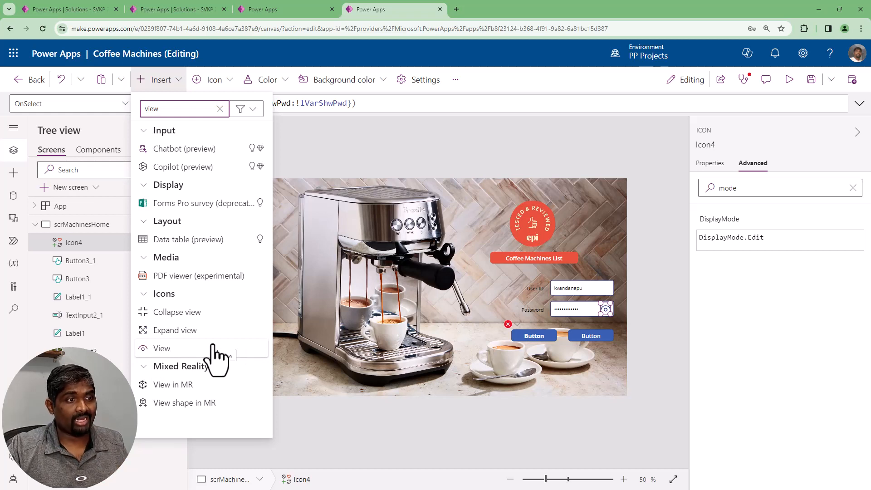
{"action": "left_click", "coordinate": [639, 262]}
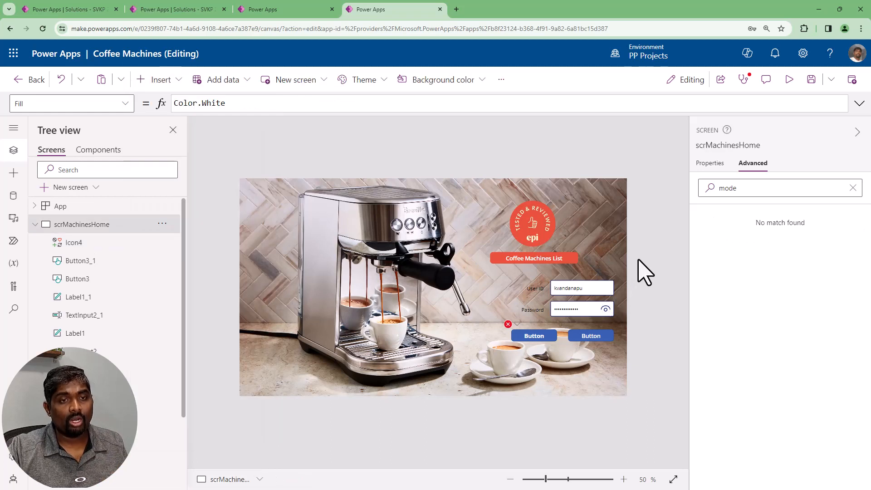
Start the View icon's Icon formula with If(lVarShwPwd, ahead of Icon.View
{"action": "left_click", "coordinate": [606, 311]}
{"action": "left_click", "coordinate": [777, 51]}
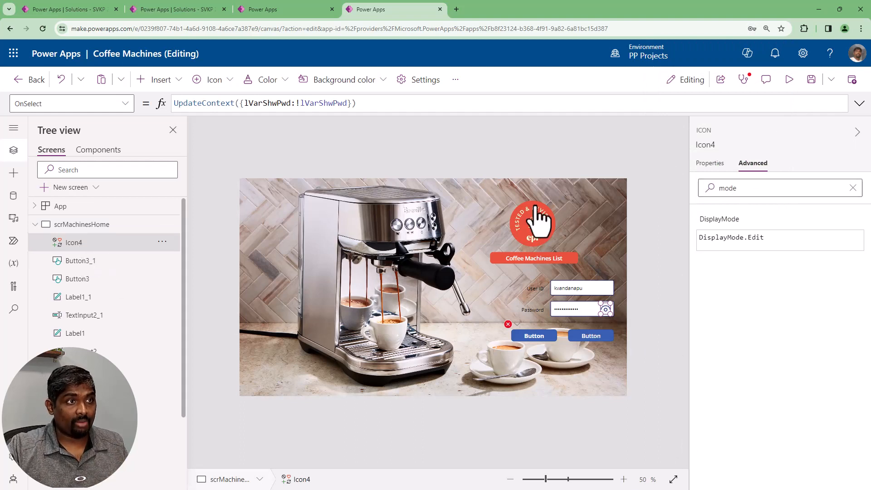
{"action": "left_click", "coordinate": [710, 163]}
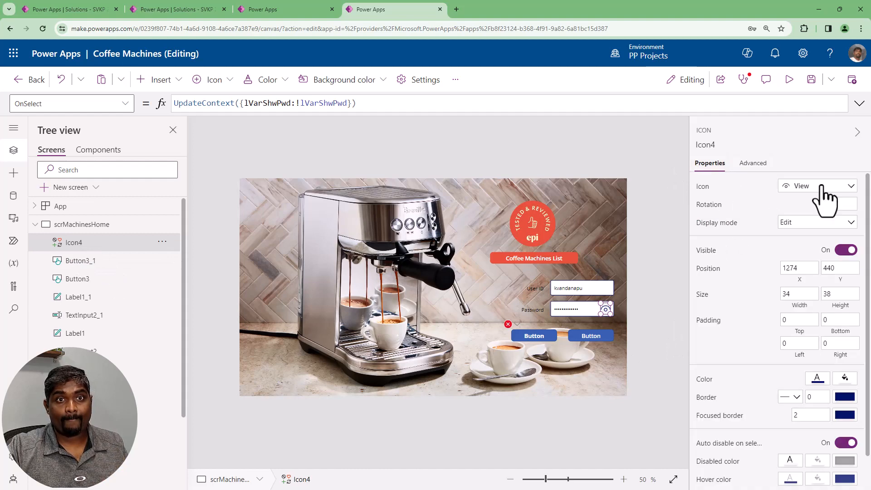
{"action": "left_click", "coordinate": [709, 188]}
{"action": "type", "text": "If(lVarShwPwd"}
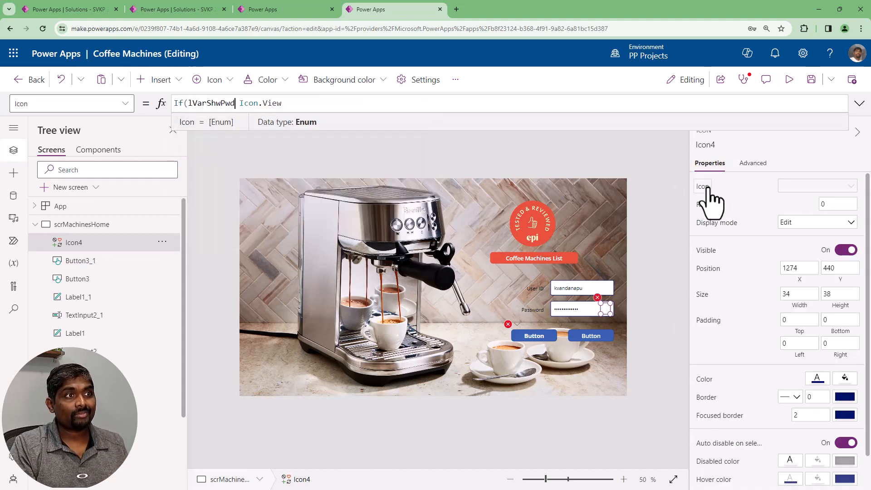
{"action": "type", "text": ","}
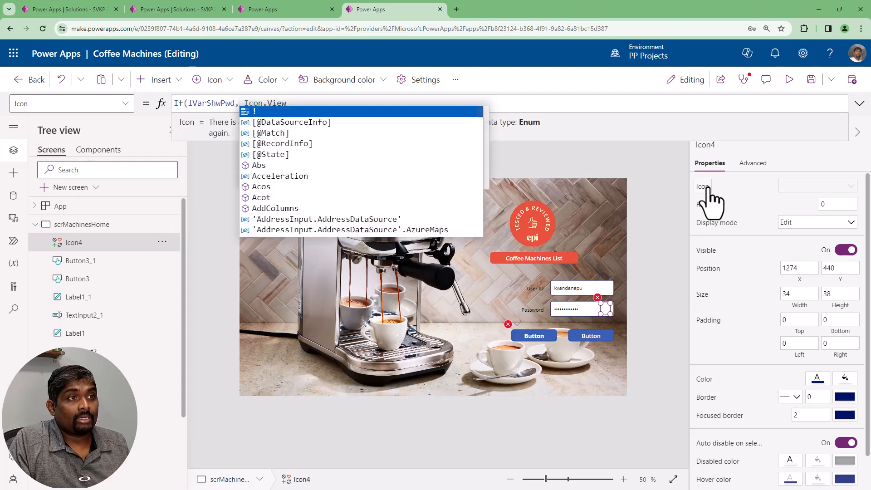
{"action": "type", "text": "icon"}
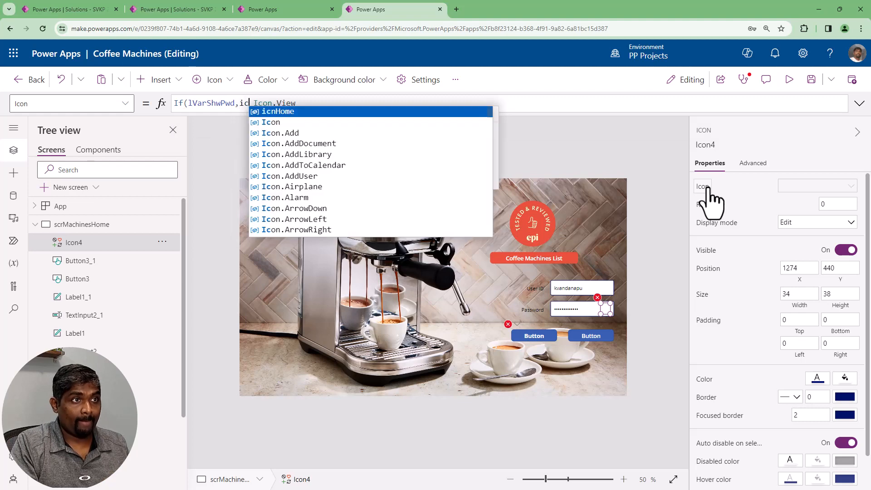
Complete the Icon formula as If(lVarShwPwd,Icon.Cancel, Icon.View), with Icon.Cancel as the result when the variable is true
{"action": "key", "text": "Tab"}
{"action": "type", "text": ".ca"}
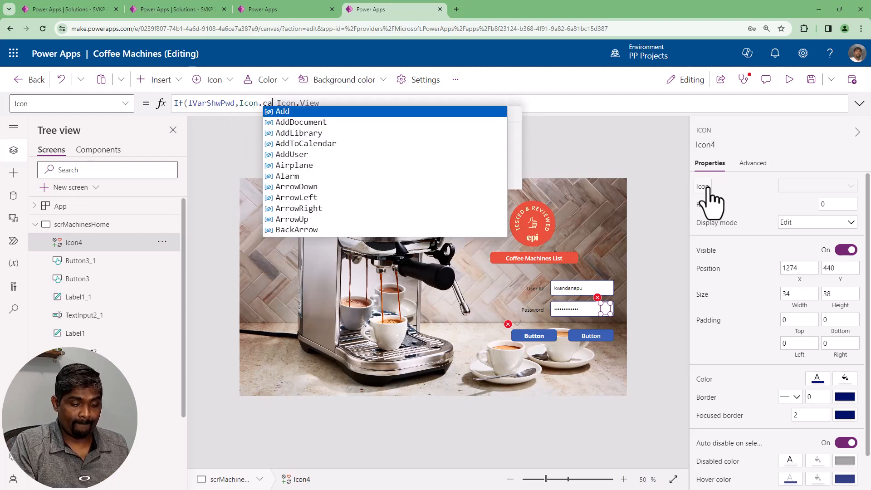
{"action": "key", "text": "Down"}
{"action": "key", "text": "Down"}
{"action": "key", "text": "Down"}
{"action": "key", "text": "Down"}
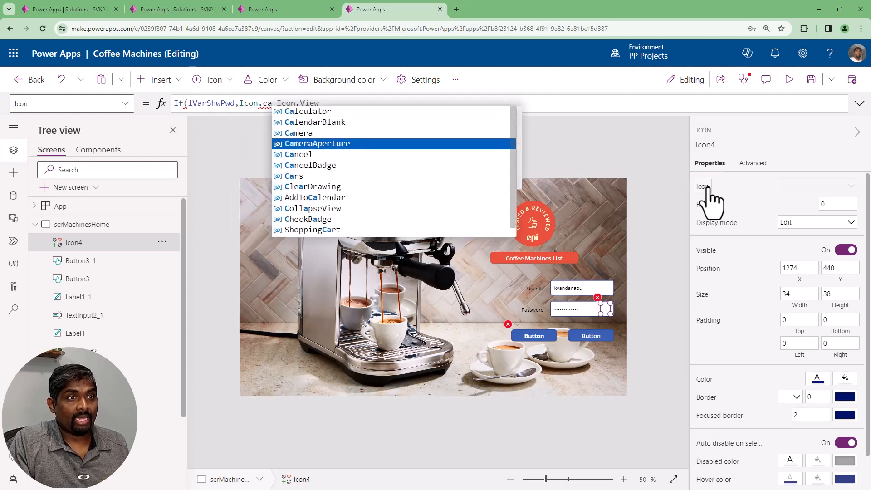
{"action": "key", "text": "Tab"}
{"action": "type", "text": ","}
{"action": "key", "text": "End"}
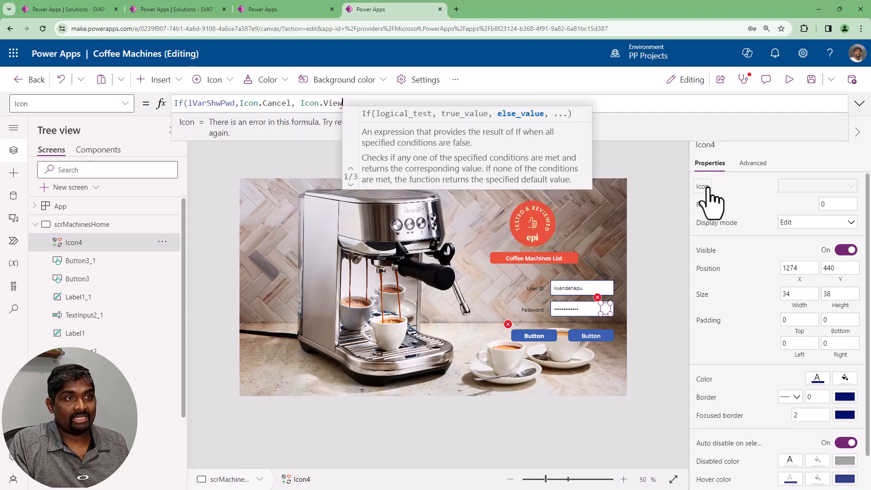
{"action": "type", "text": ")"}
Preview the app, toggle the Password field's visibility icon repeatedly to test the icon switch, and exit the preview
{"action": "left_click", "coordinate": [789, 79]}
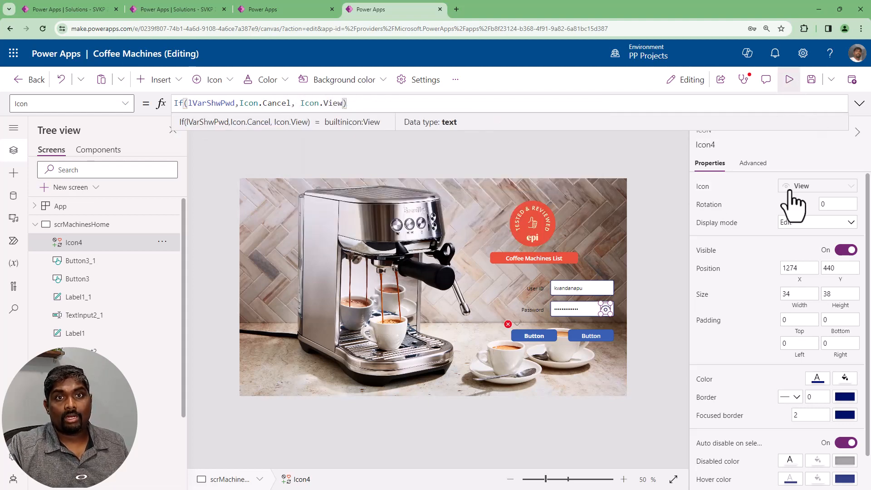
{"action": "left_click", "coordinate": [717, 314]}
{"action": "left_click", "coordinate": [716, 317]}
{"action": "left_click", "coordinate": [716, 318]}
{"action": "left_click", "coordinate": [717, 314]}
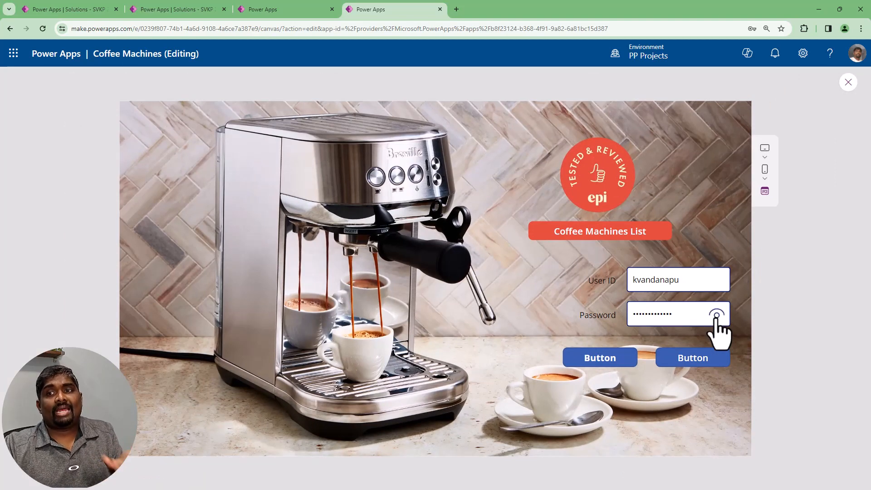
{"action": "left_click", "coordinate": [717, 314]}
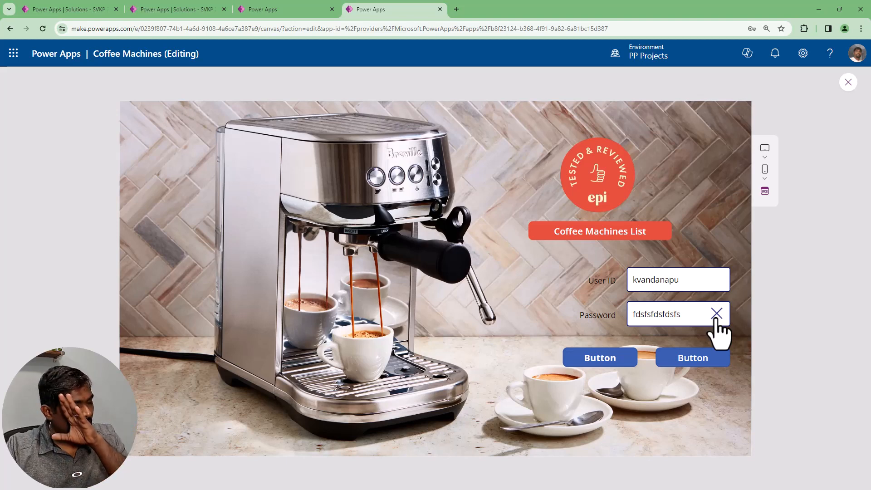
{"action": "left_click", "coordinate": [717, 314]}
{"action": "left_click", "coordinate": [717, 314]}
{"action": "left_click", "coordinate": [717, 314]}
{"action": "left_click", "coordinate": [717, 315]}
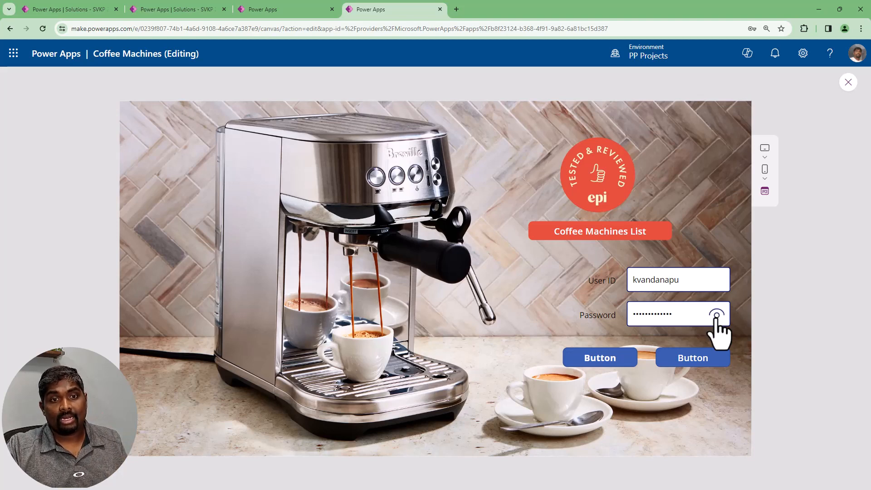
{"action": "left_click", "coordinate": [717, 314]}
{"action": "left_click", "coordinate": [716, 315]}
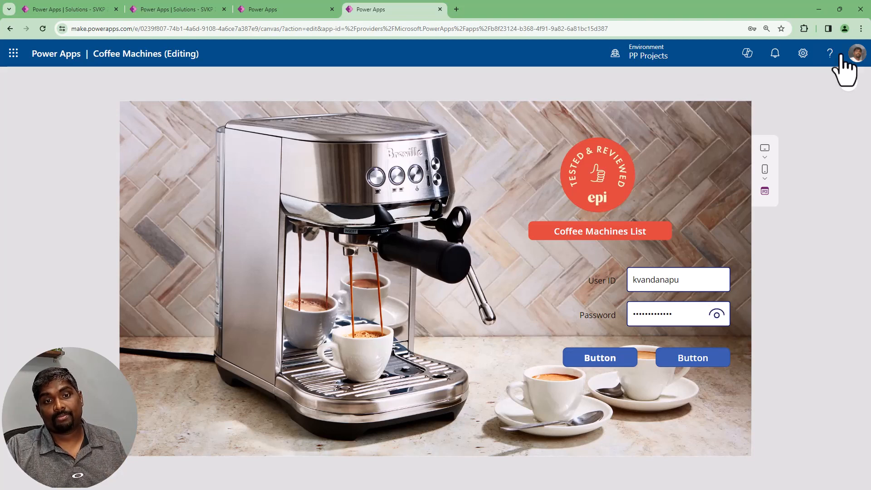
{"action": "left_click", "coordinate": [848, 83]}
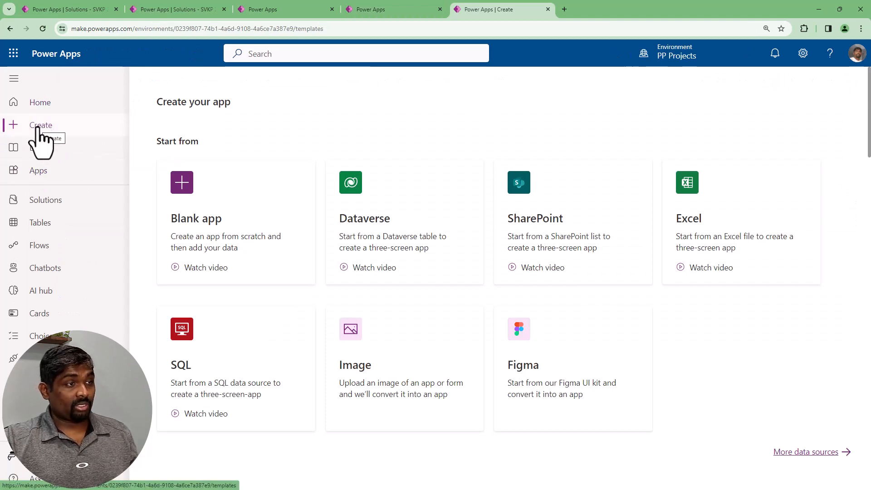
Start a new blank app based on Dataverse and name the model-driven app Coffee Machines
{"action": "left_click", "coordinate": [219, 226]}
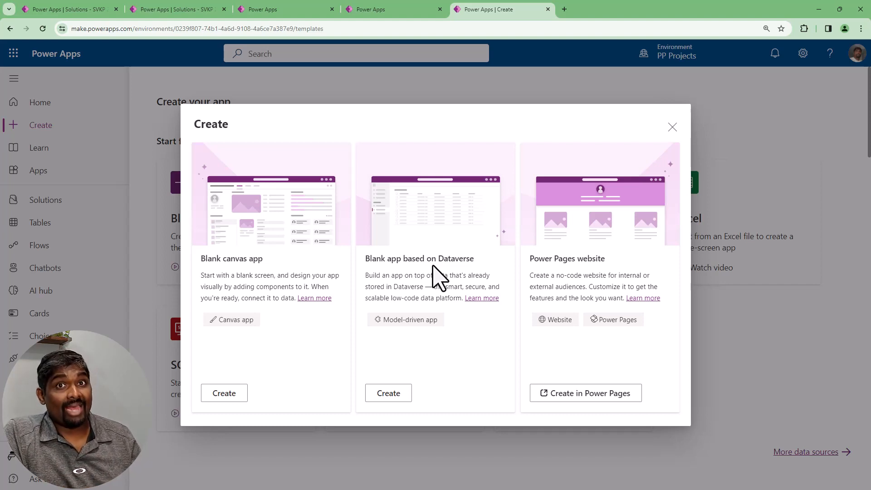
{"action": "left_click", "coordinate": [390, 393]}
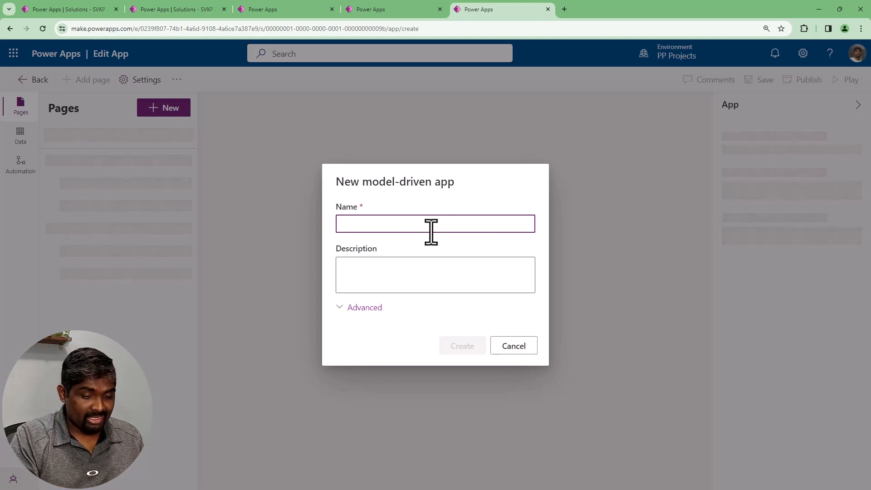
{"action": "type", "text": "Coffee Machines"}
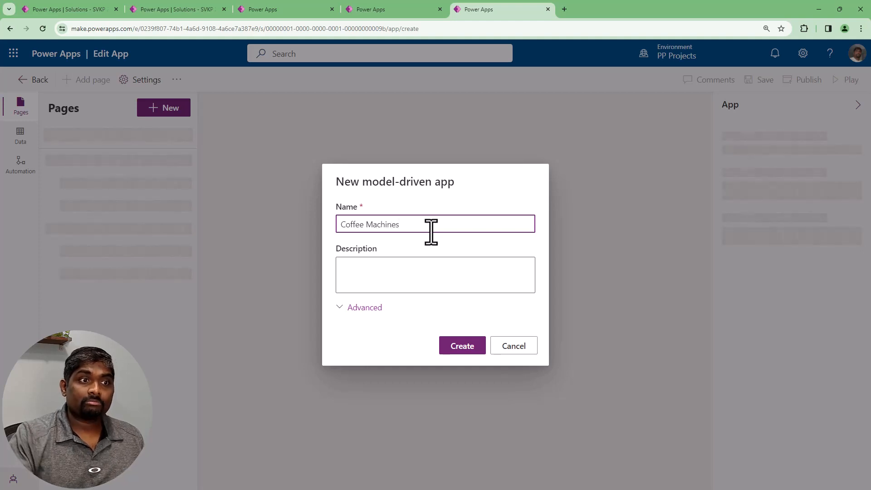
Enter the app description "This is a model driven to perform all admin operations"
{"action": "left_click", "coordinate": [426, 274]}
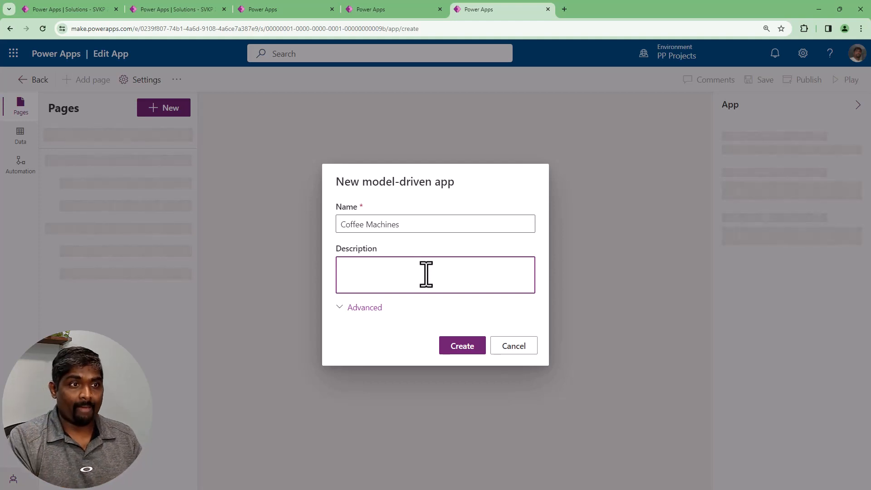
{"action": "type", "text": "This is a model driven to"}
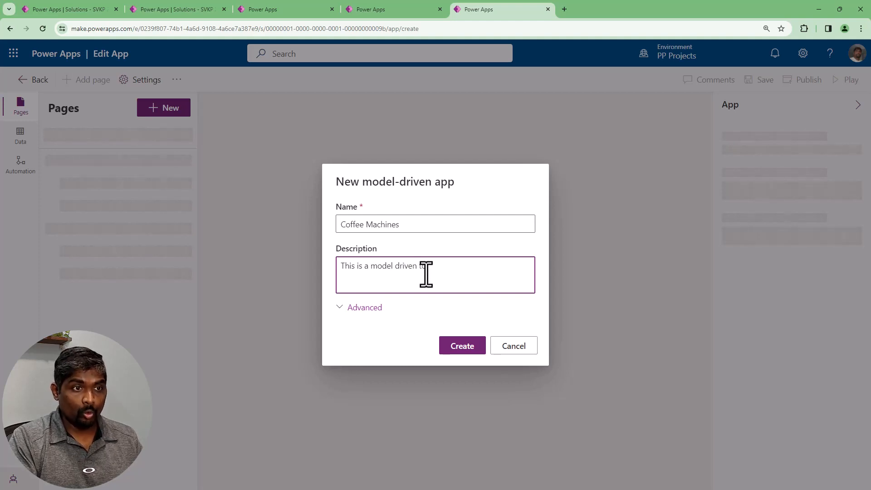
{"action": "type", "text": " performa"}
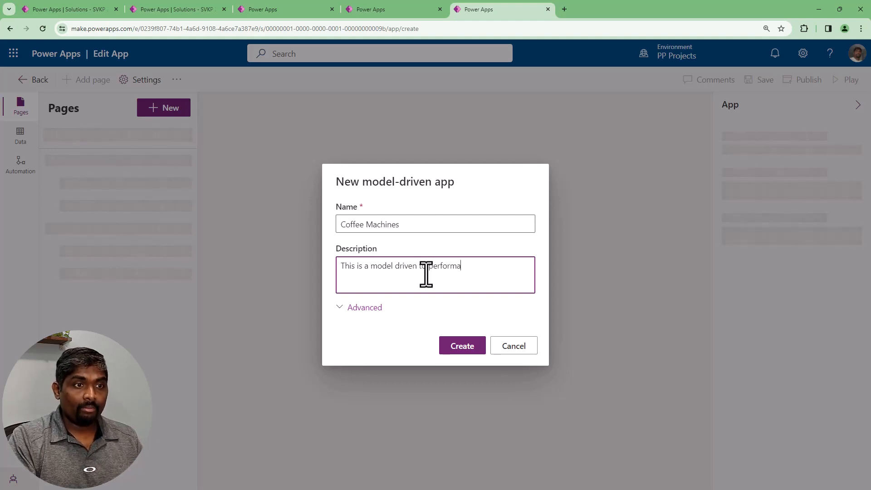
{"action": "type", "text": "admi"}
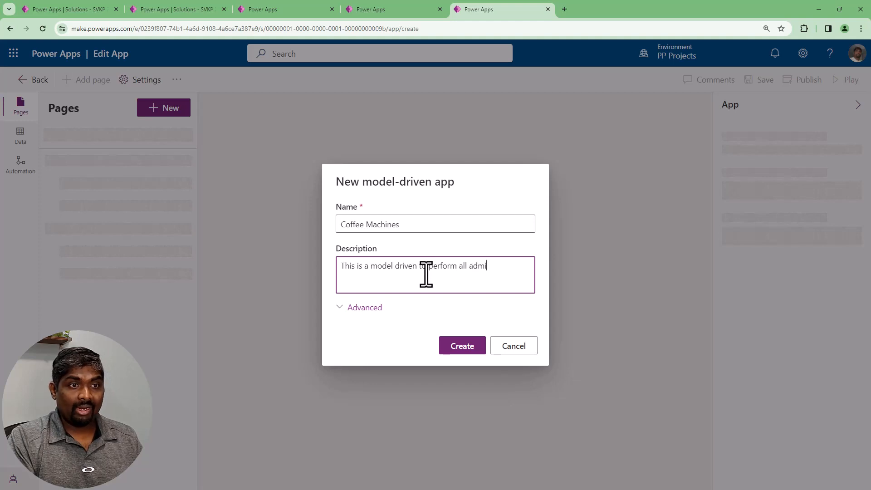
{"action": "type", "text": "n operations"}
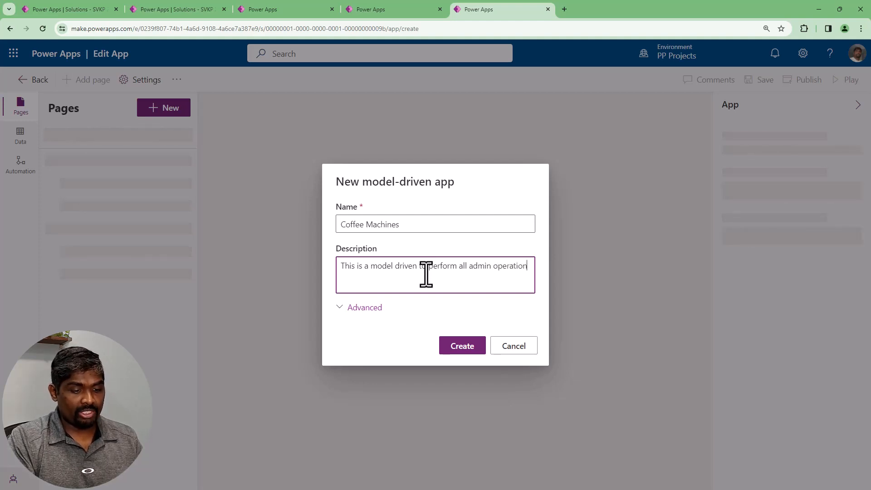
Review the advanced option for using custom solution components and create the model-driven app
{"action": "left_click", "coordinate": [360, 308]}
{"action": "left_click", "coordinate": [410, 323]}
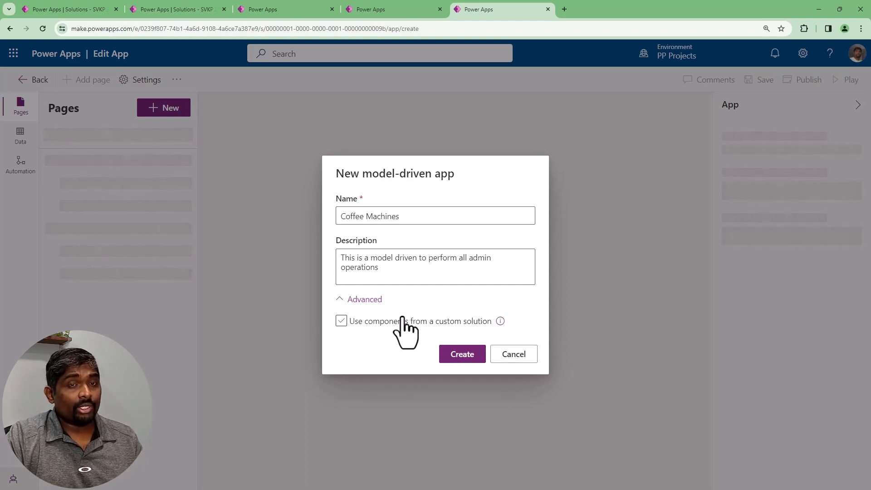
{"action": "left_click", "coordinate": [373, 300]}
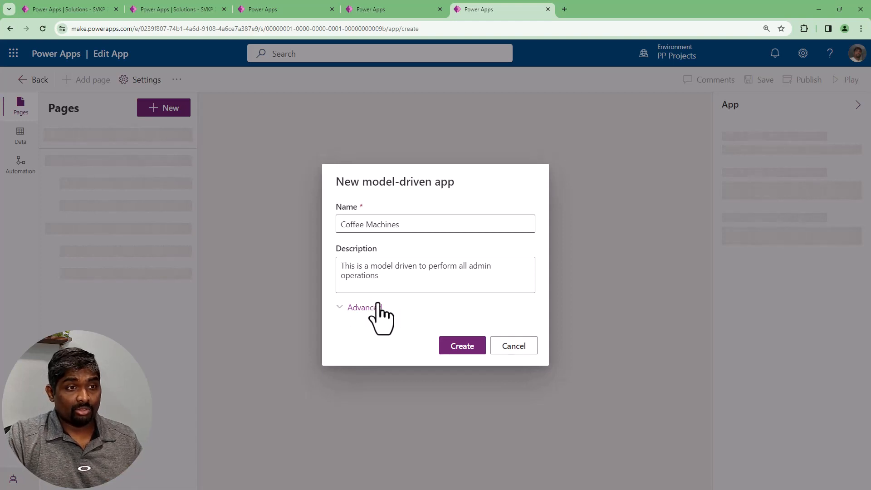
{"action": "left_click", "coordinate": [465, 344]}
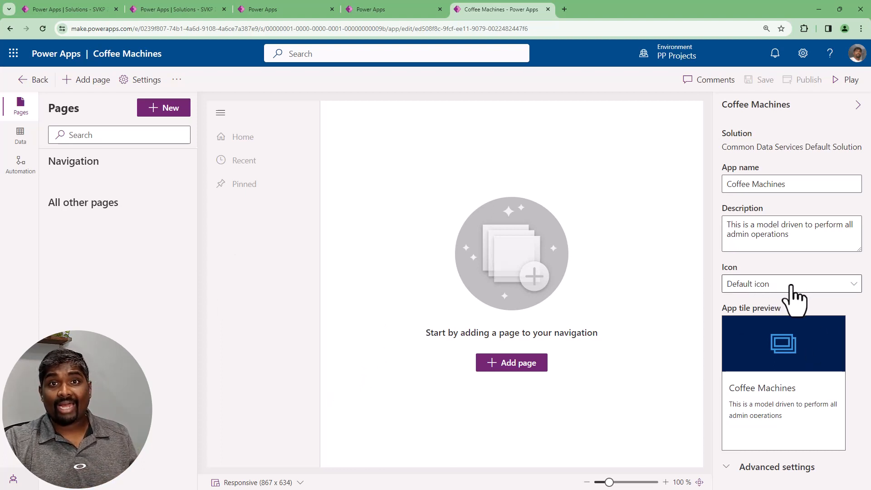
Set the app's icon source to Use web resource and browse the web resource images without choosing one
{"action": "left_click", "coordinate": [773, 286]}
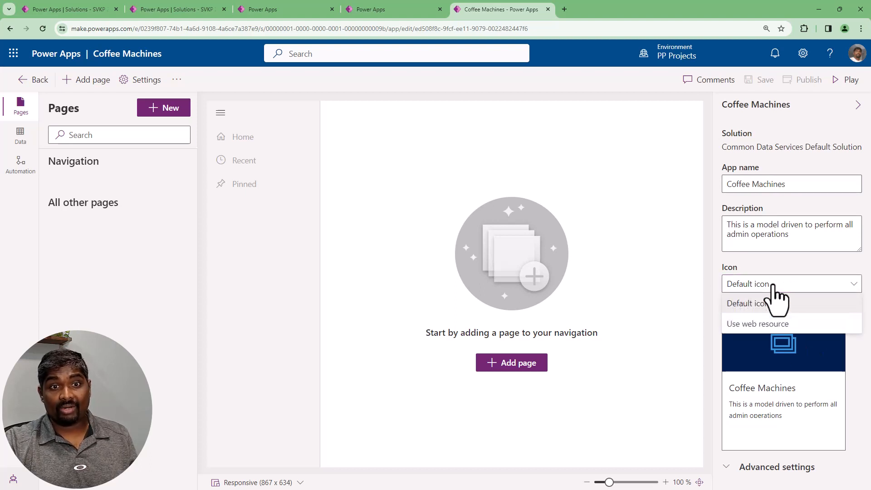
{"action": "left_click", "coordinate": [752, 324]}
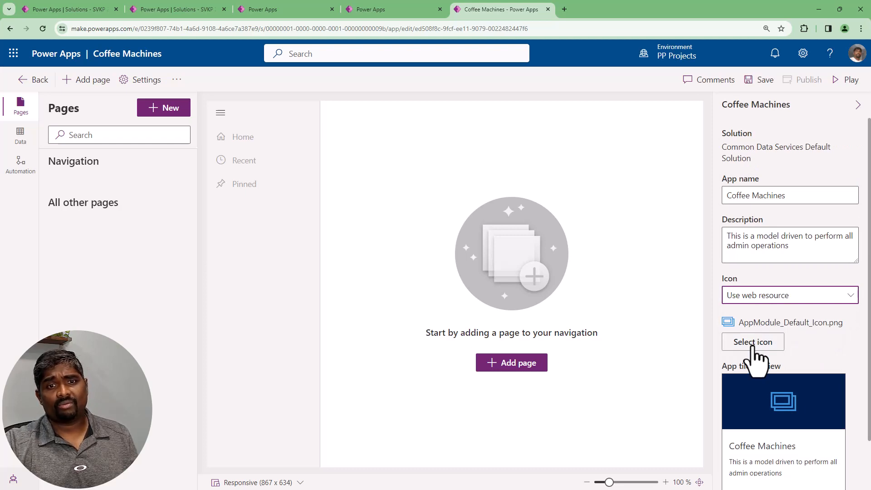
{"action": "left_click", "coordinate": [753, 347]}
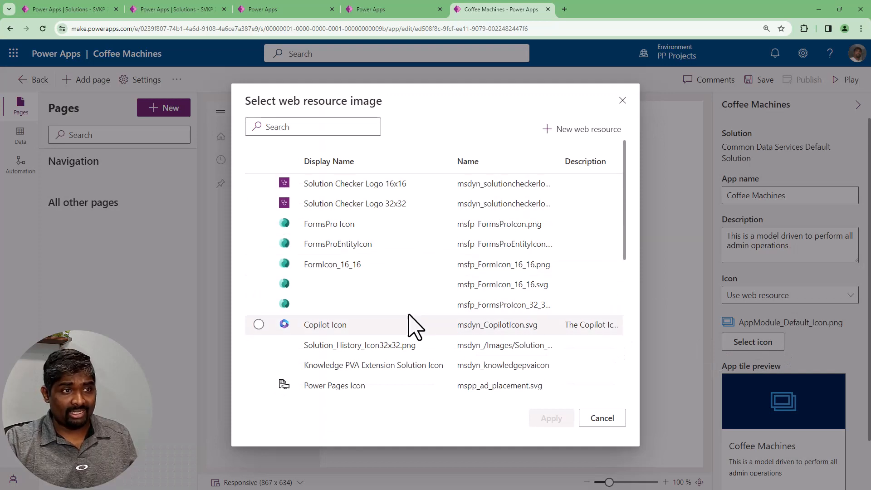
{"action": "scroll", "coordinate": [415, 326], "scroll_direction": "down", "scroll_amount": 8}
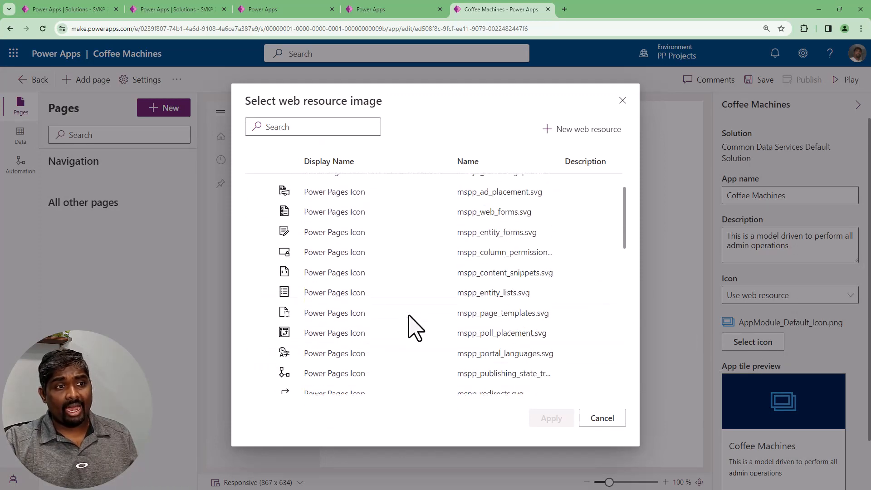
{"action": "scroll", "coordinate": [415, 326], "scroll_direction": "up", "scroll_amount": 8}
{"action": "left_click", "coordinate": [623, 100]}
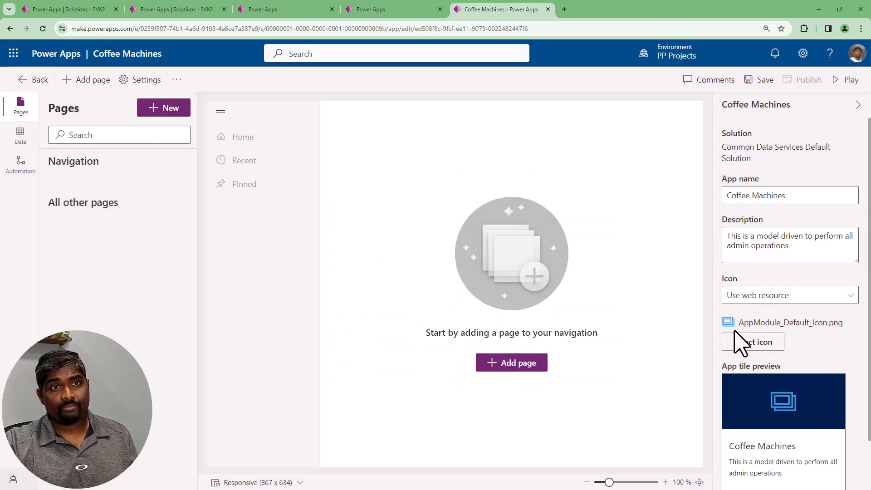
Set the app's icon back to Default icon
{"action": "left_click", "coordinate": [760, 296]}
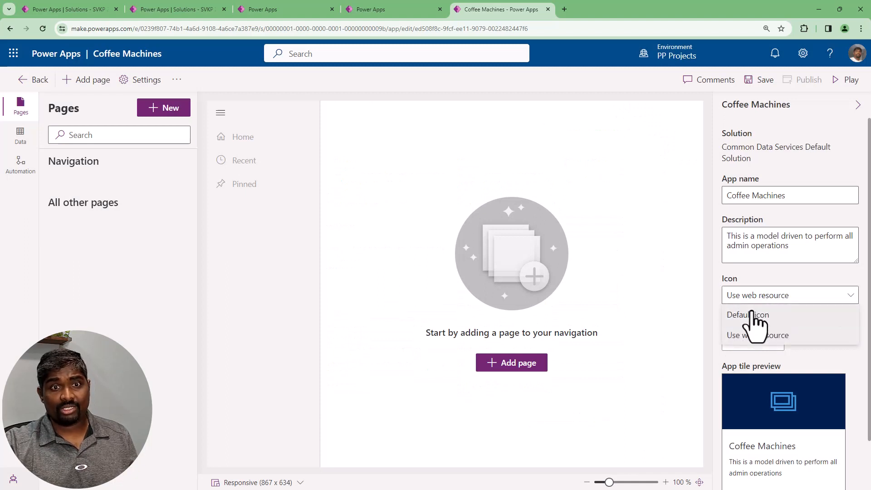
{"action": "left_click", "coordinate": [755, 317]}
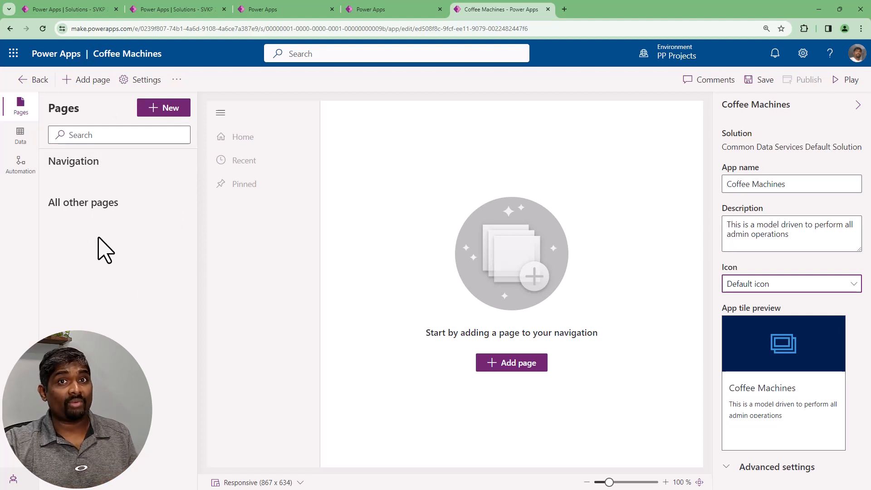
Start a new page and review the Dashboard, URL, Web resource and Custom page content options
{"action": "left_click", "coordinate": [160, 114]}
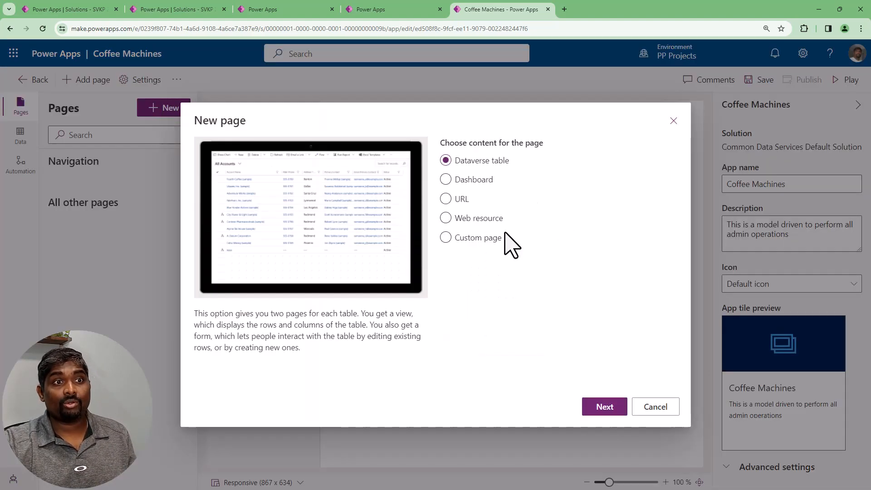
{"action": "left_click", "coordinate": [475, 180]}
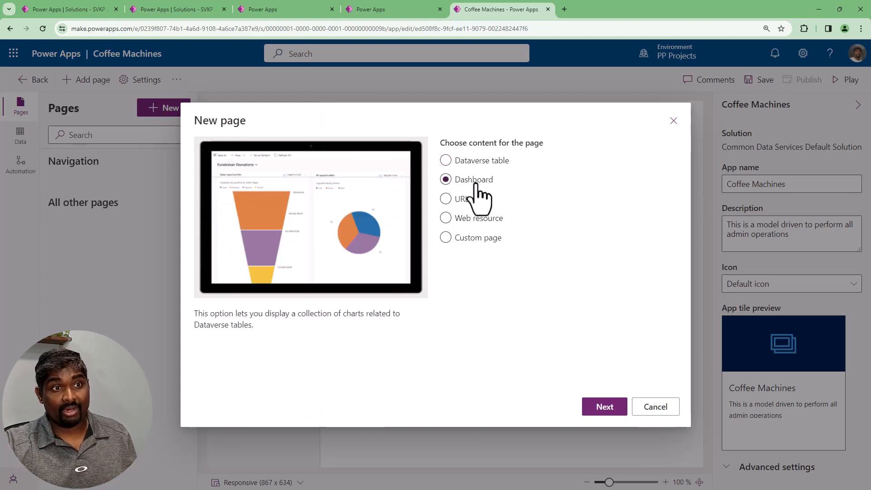
{"action": "left_click", "coordinate": [462, 199]}
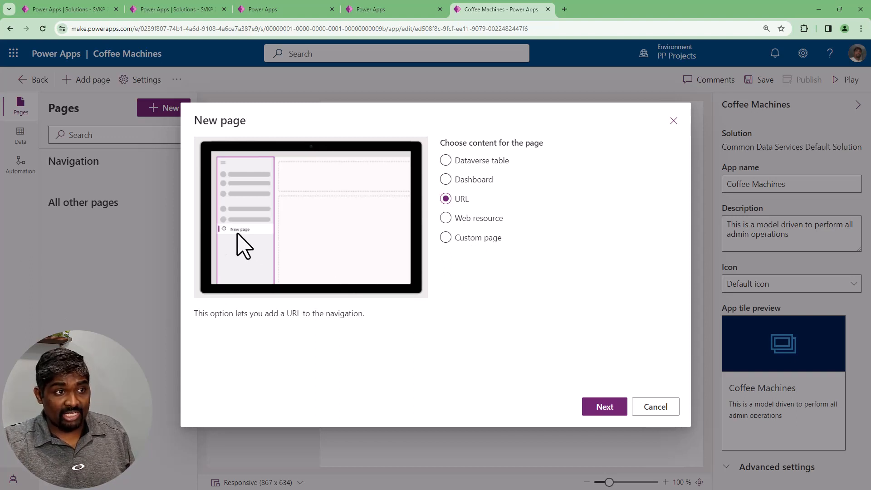
{"action": "left_click", "coordinate": [479, 221]}
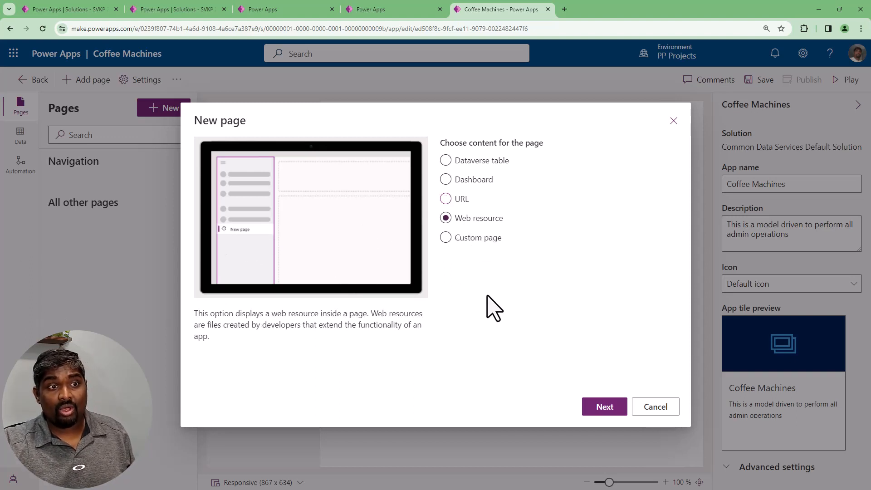
{"action": "left_click", "coordinate": [484, 239]}
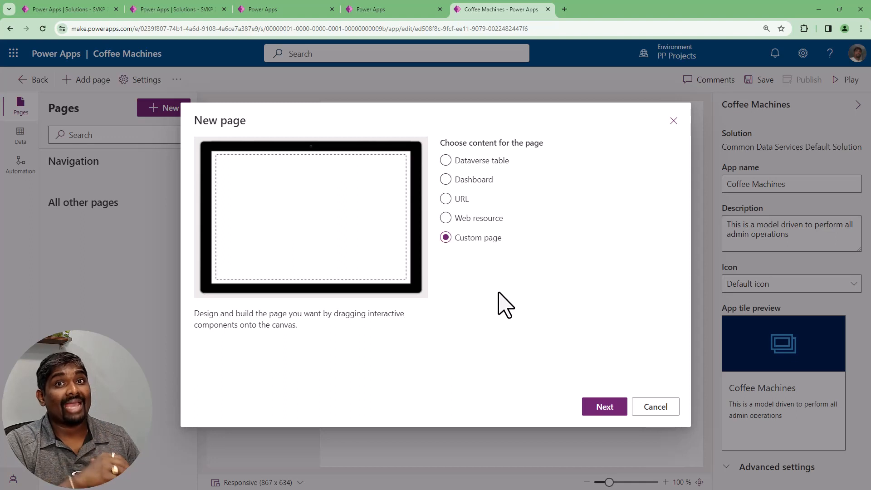
Add Dataverse table pages for the existing Coffee Machine and Coffee Machine Types tables, shown in the navigation
{"action": "left_click", "coordinate": [475, 161]}
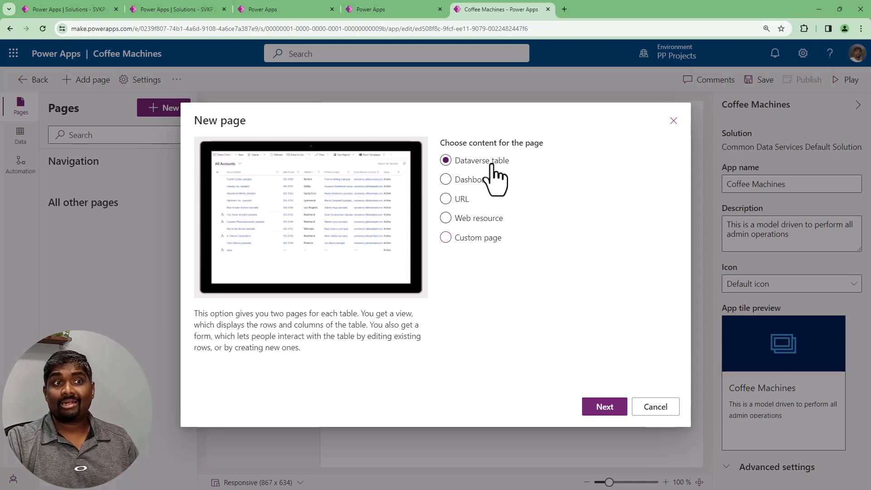
{"action": "left_click", "coordinate": [593, 418]}
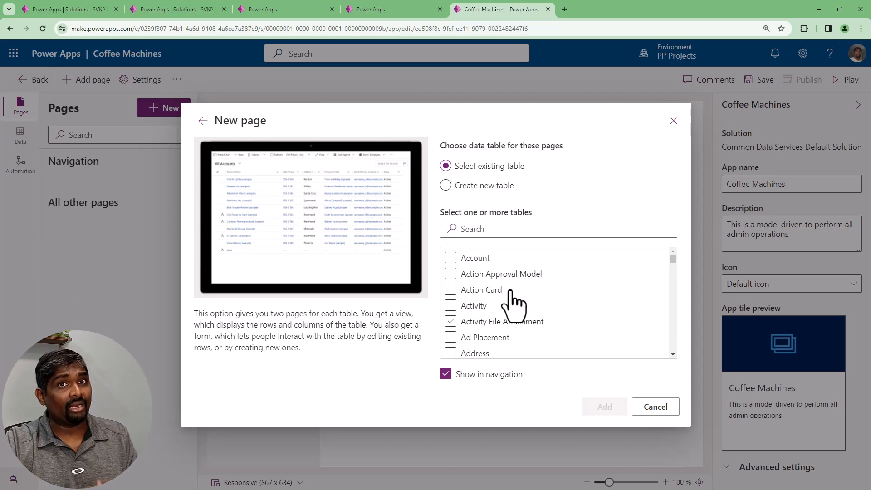
{"action": "left_click", "coordinate": [514, 230]}
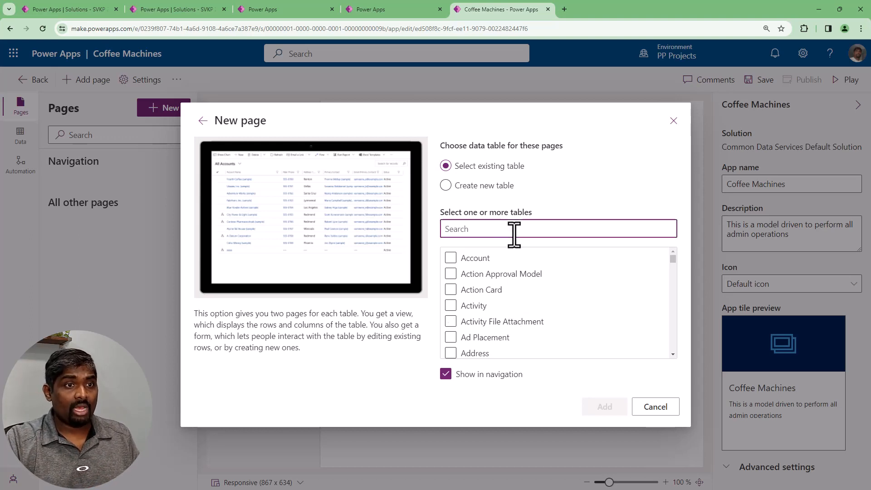
{"action": "type", "text": "coffe"}
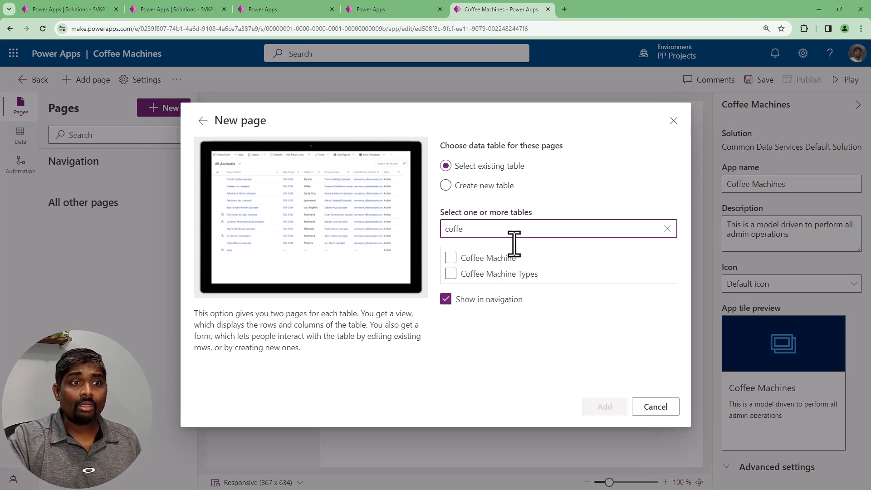
{"action": "left_click", "coordinate": [450, 258]}
{"action": "left_click", "coordinate": [451, 273]}
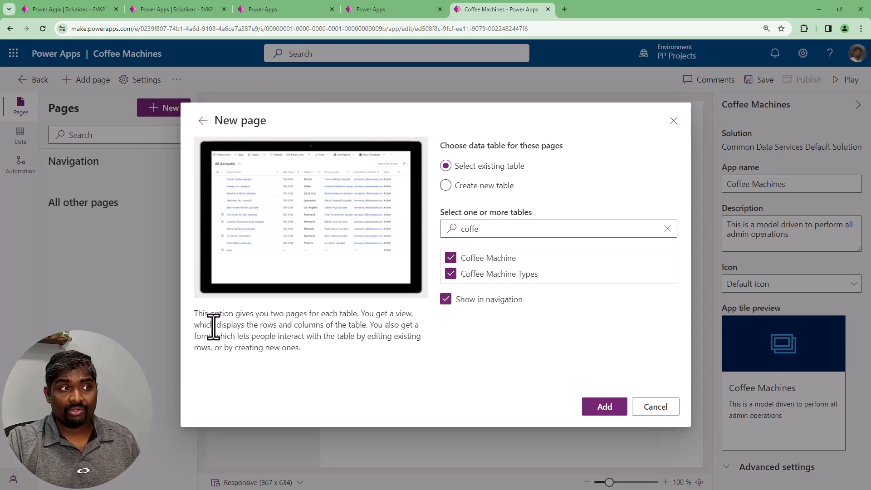
{"action": "left_click", "coordinate": [595, 409]}
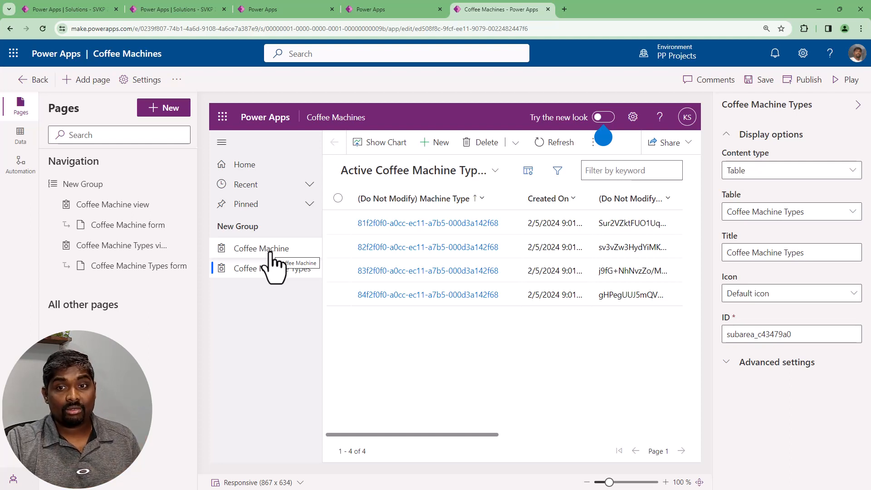
Dismiss the new look tip in the app preview and publish the Coffee Machines model-driven app
{"action": "left_click", "coordinate": [603, 137]}
{"action": "left_click", "coordinate": [679, 146]}
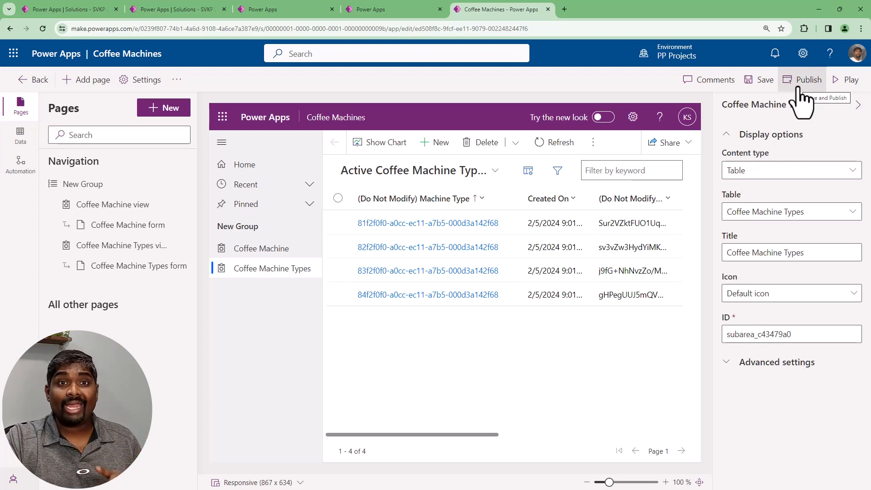
{"action": "left_click", "coordinate": [800, 90]}
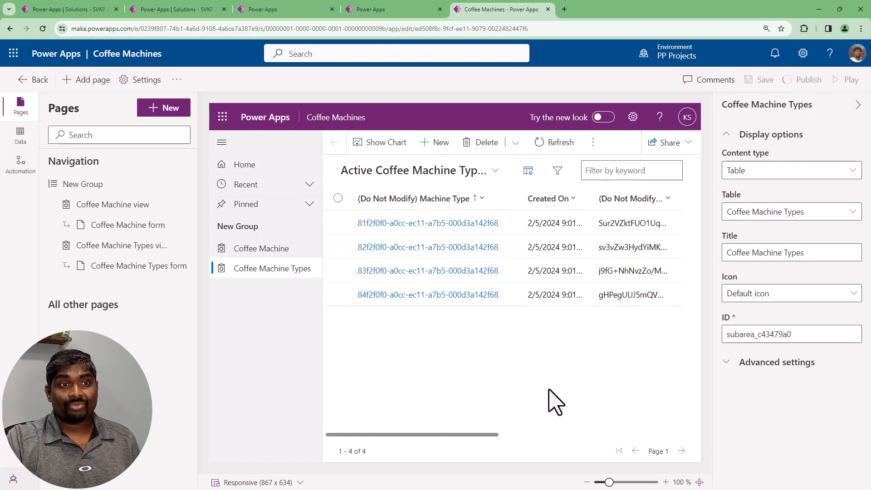
{"action": "left_click", "coordinate": [549, 138]}
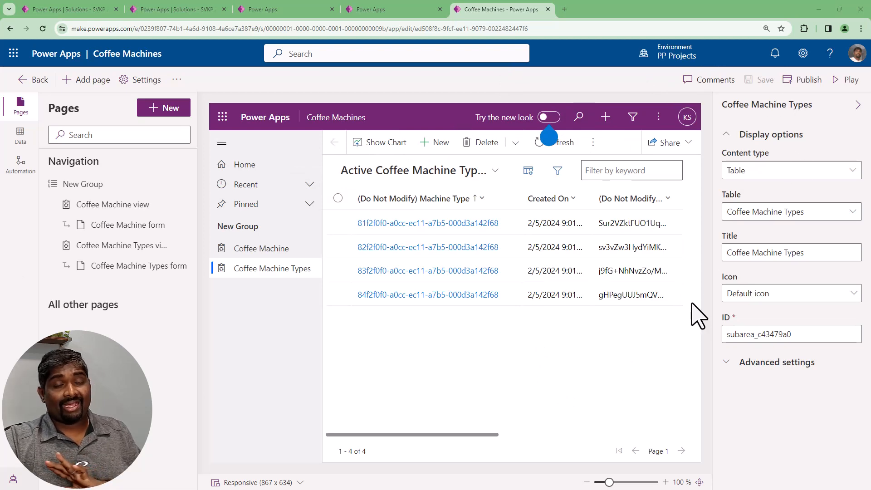
Open the Power Apps maker portal in a new browser tab and play the model-driven Coffee Machines app from the apps list
{"action": "left_click", "coordinate": [360, 12]}
{"action": "left_click", "coordinate": [565, 10]}
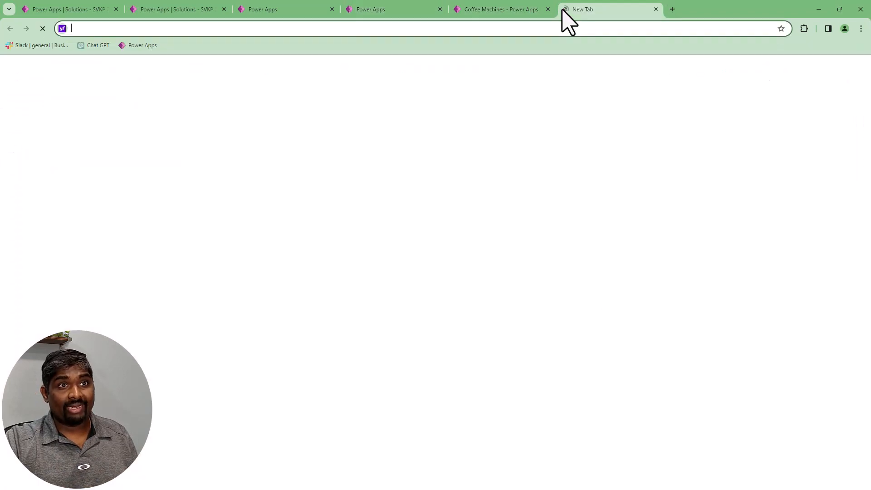
{"action": "type", "text": "make"}
{"action": "key", "text": "Return"}
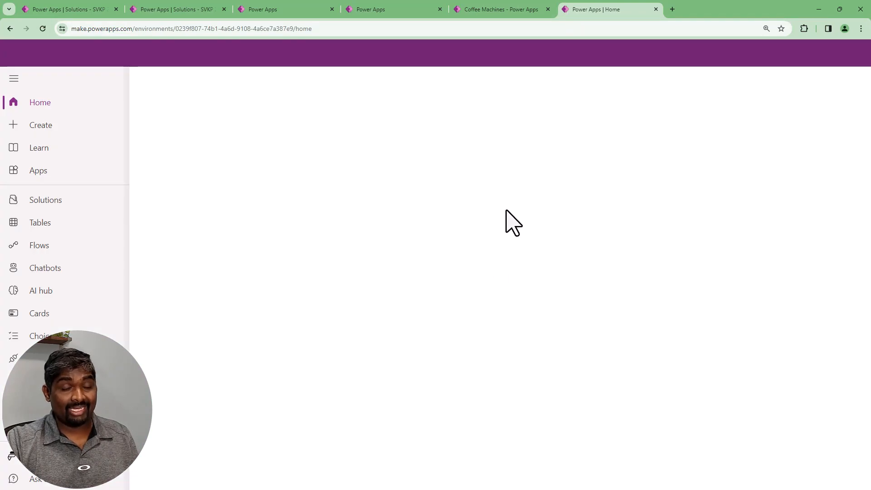
{"action": "left_click", "coordinate": [34, 172]}
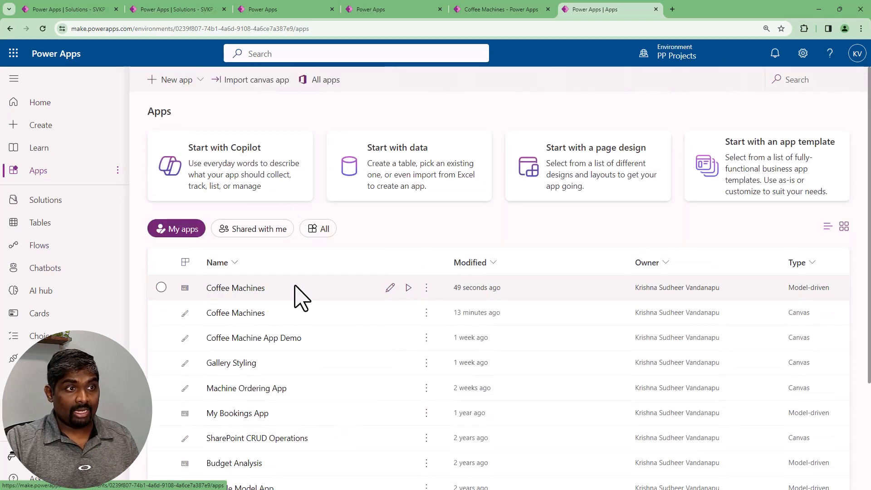
{"action": "left_click", "coordinate": [294, 292]}
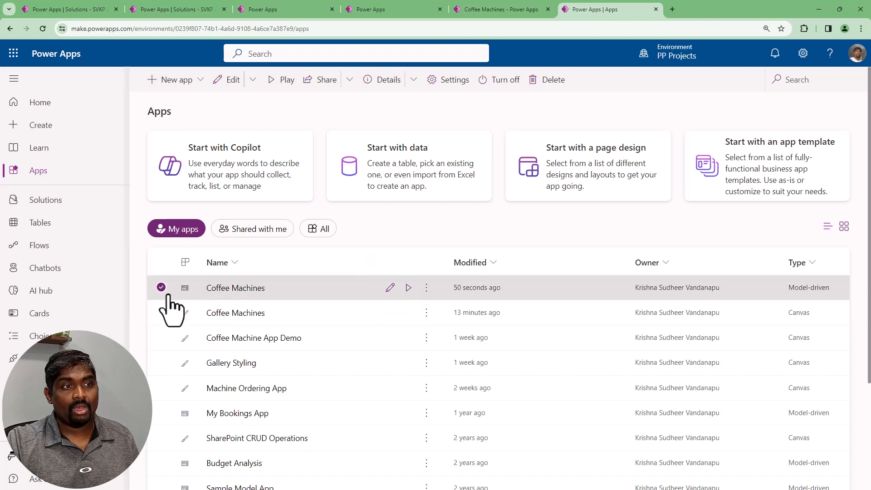
{"action": "left_click", "coordinate": [408, 288]}
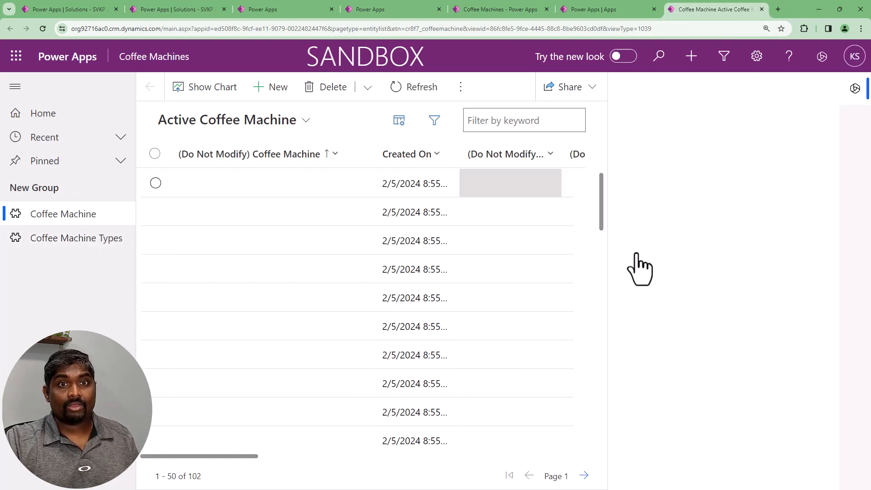
Close the side pane and dismiss the new look tip covering the Active Coffee Machine view
{"action": "left_click", "coordinate": [855, 89]}
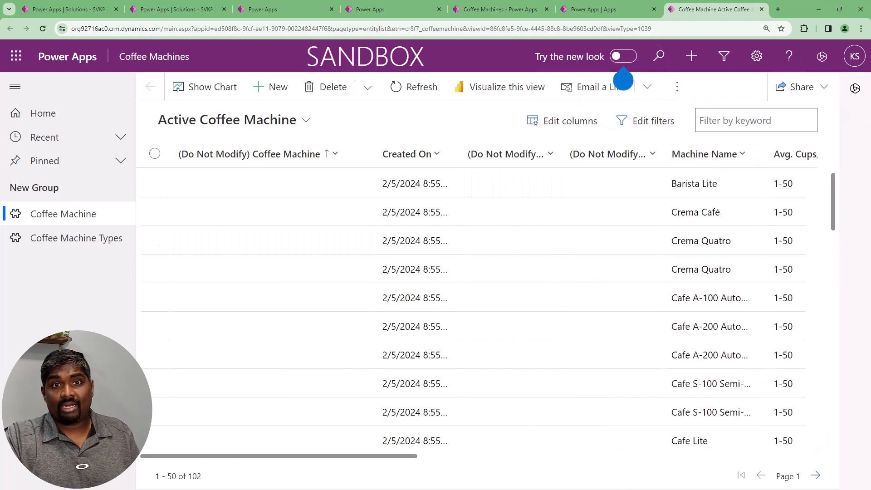
{"action": "left_click_drag", "start_coordinate": [284, 458], "coordinate": [496, 457]}
{"action": "left_click_drag", "start_coordinate": [753, 476], "coordinate": [127, 476]}
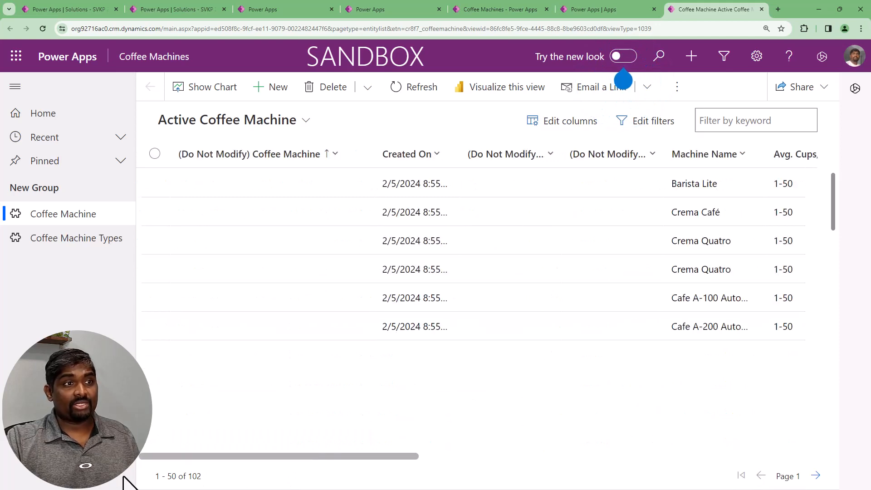
{"action": "mouse_move", "coordinate": [624, 89]}
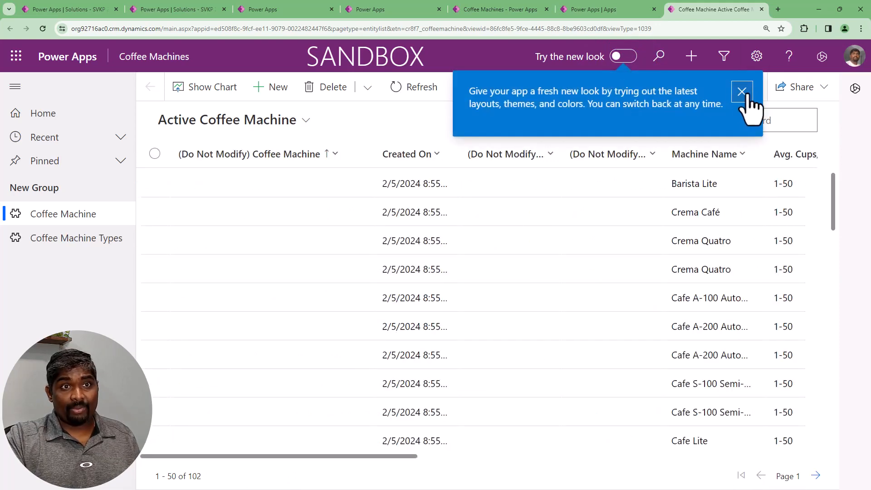
{"action": "left_click", "coordinate": [741, 90]}
Reduce the browser zoom so that more columns of the Active Coffee Machine view fit on the page
{"action": "left_click", "coordinate": [860, 29]}
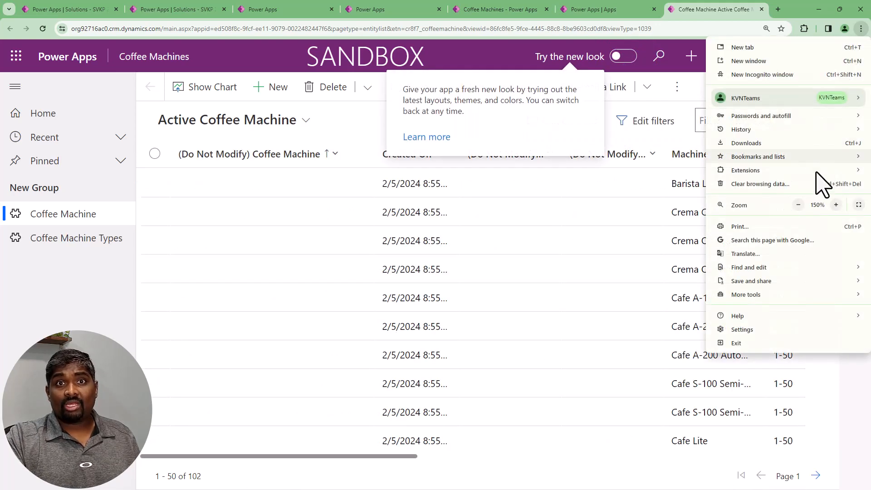
{"action": "left_click", "coordinate": [799, 204]}
{"action": "left_click", "coordinate": [799, 205]}
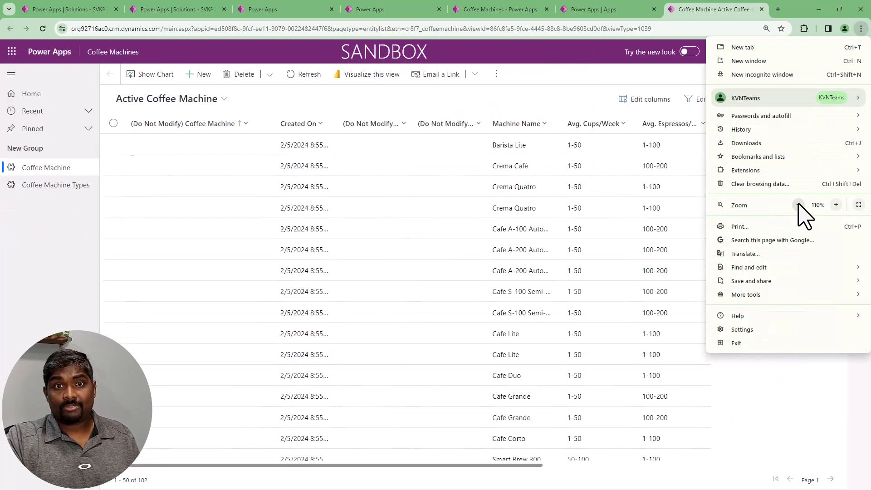
{"action": "left_click", "coordinate": [798, 205]}
{"action": "left_click", "coordinate": [467, 101]}
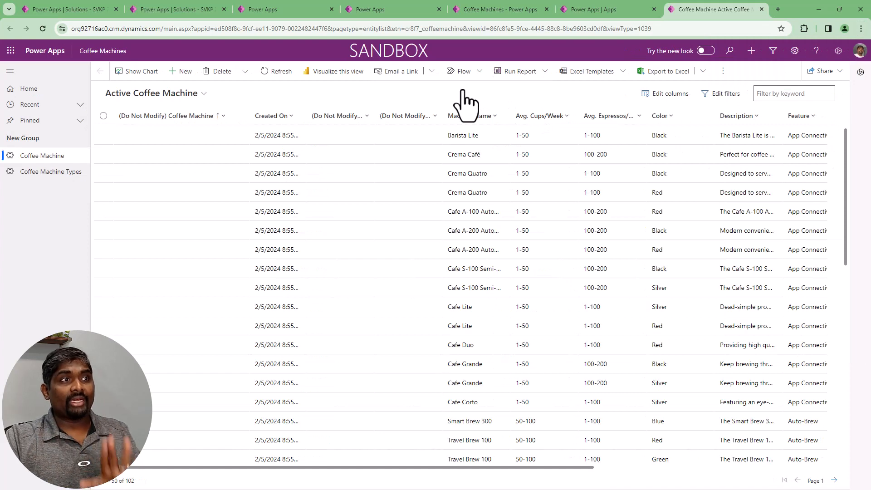
Start a new Coffee Machine record and look through the fields of its form
{"action": "left_click", "coordinate": [181, 73]}
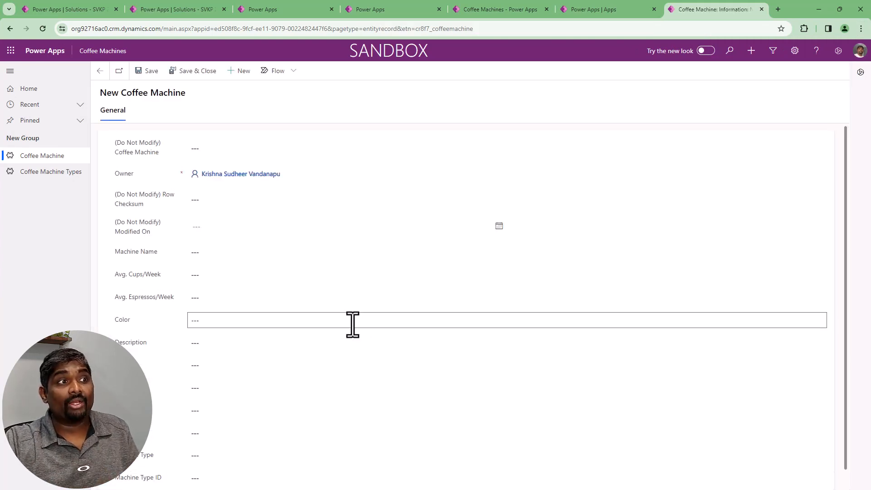
{"action": "scroll", "coordinate": [331, 349], "scroll_direction": "up", "scroll_amount": 1}
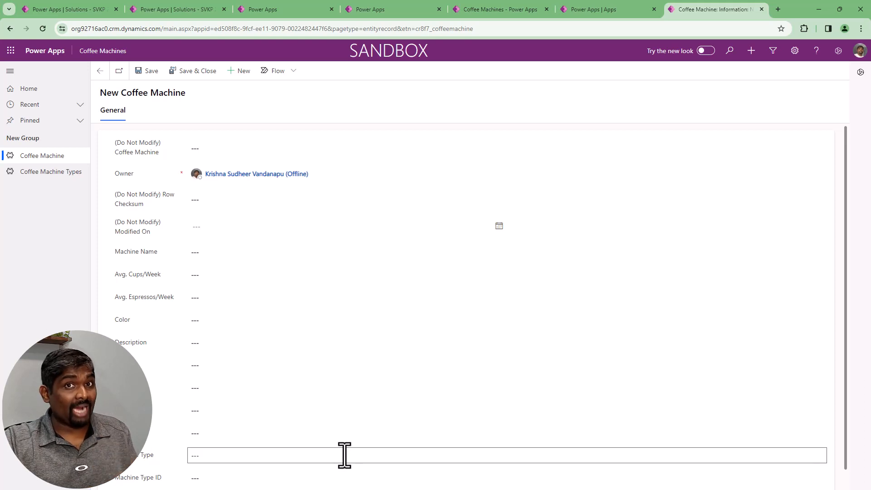
{"action": "scroll", "coordinate": [291, 354], "scroll_direction": "down", "scroll_amount": 1}
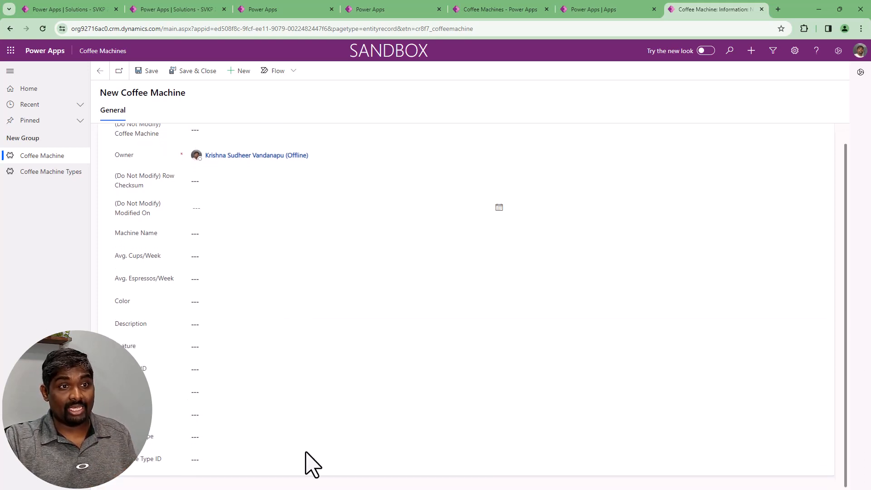
{"action": "scroll", "coordinate": [318, 454], "scroll_direction": "up", "scroll_amount": 1}
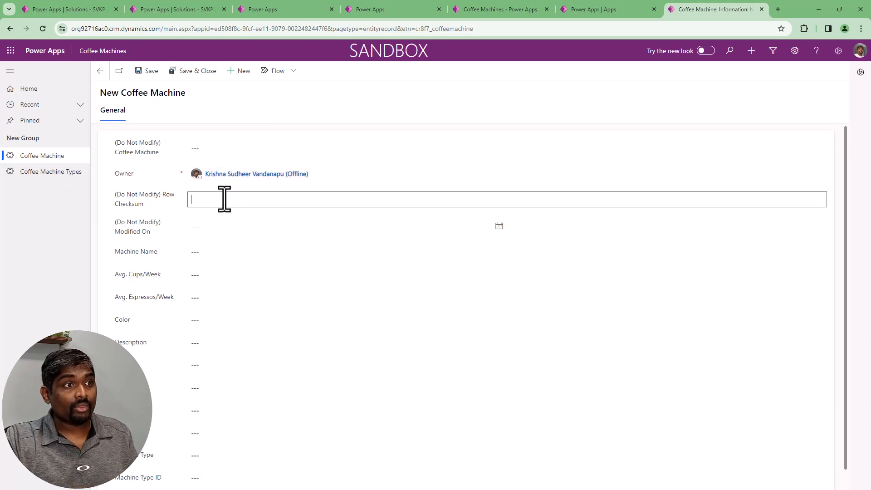
Name the machine "Mahcine added using Model driven app" and set Avg. Cups/Week to 10, Avg. Espressos/Week to 15 and Color to Black
{"action": "left_click", "coordinate": [225, 253]}
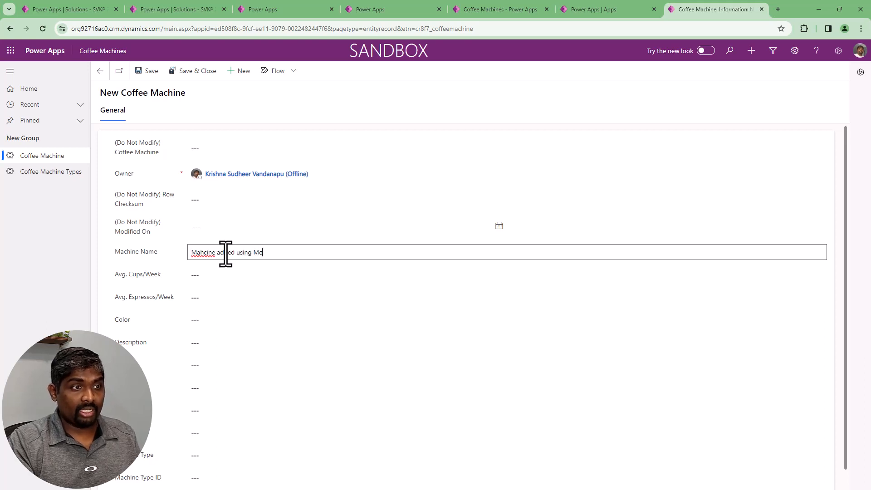
{"action": "type", "text": "Mahcine added using Model driven app"}
{"action": "left_click", "coordinate": [200, 275]}
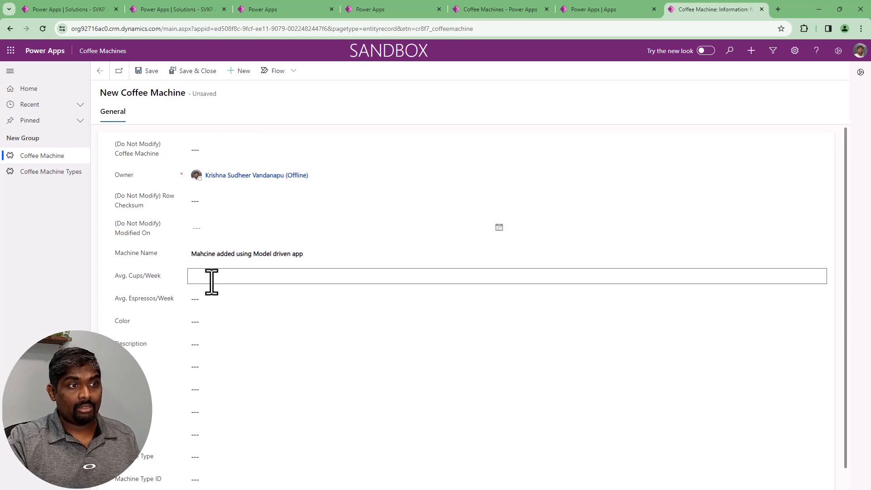
{"action": "left_click", "coordinate": [219, 300]}
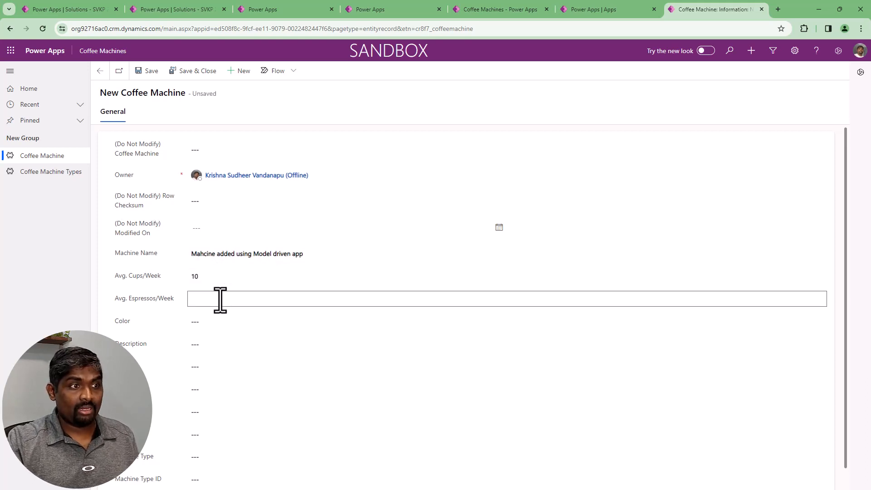
{"action": "type", "text": "15"}
{"action": "left_click", "coordinate": [248, 323]}
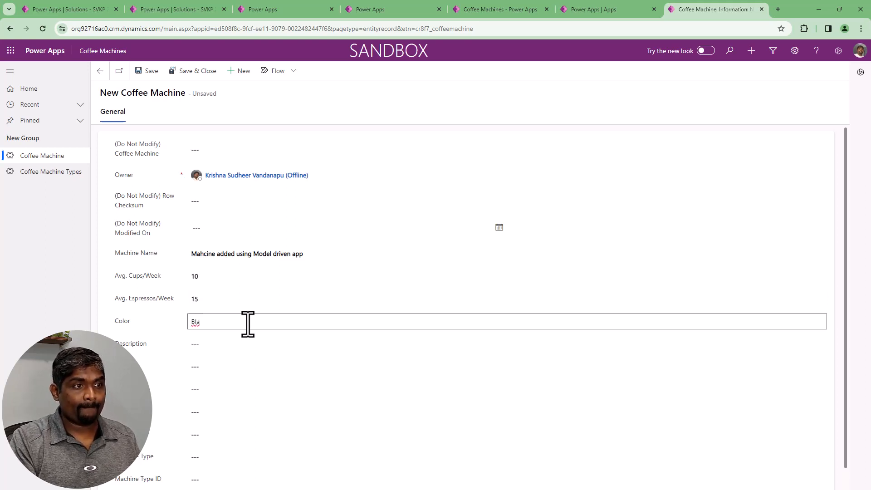
{"action": "type", "text": "Black"}
Enter "Sample machine added using Model driven app" as the description, "sample" as the feature and 135 as the machine ID
{"action": "left_click", "coordinate": [236, 345]}
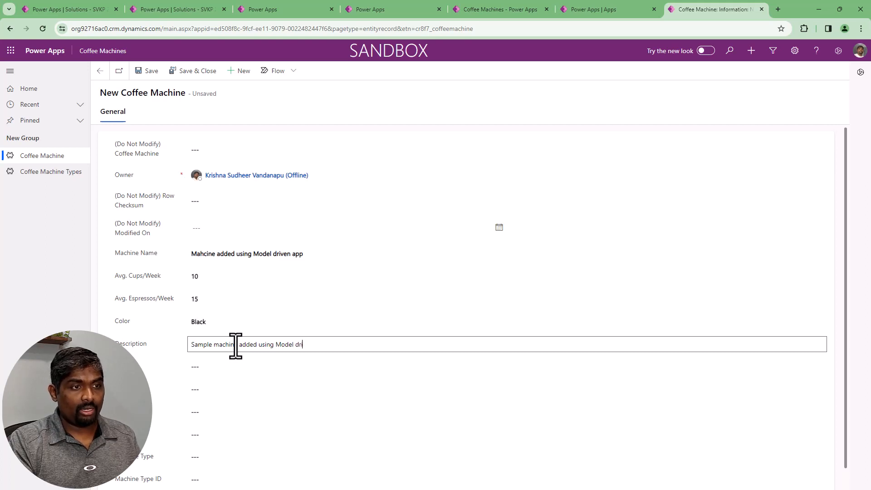
{"action": "key", "text": "Tab"}
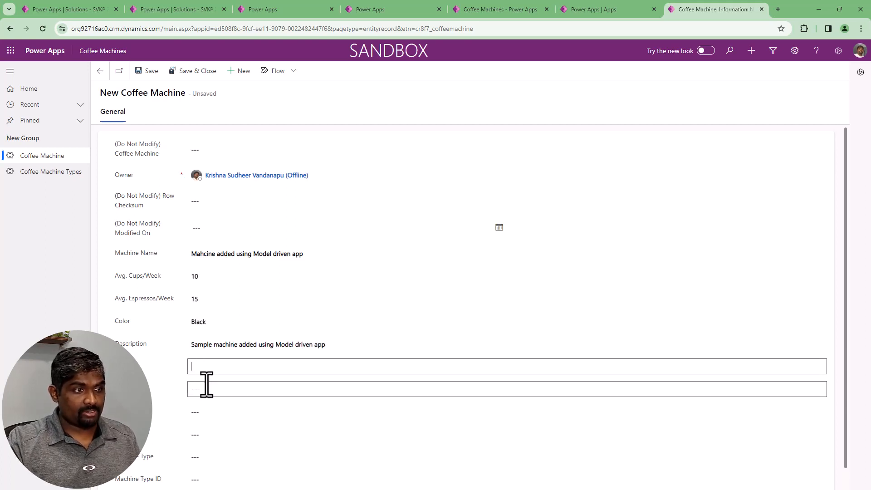
{"action": "left_click", "coordinate": [207, 385]}
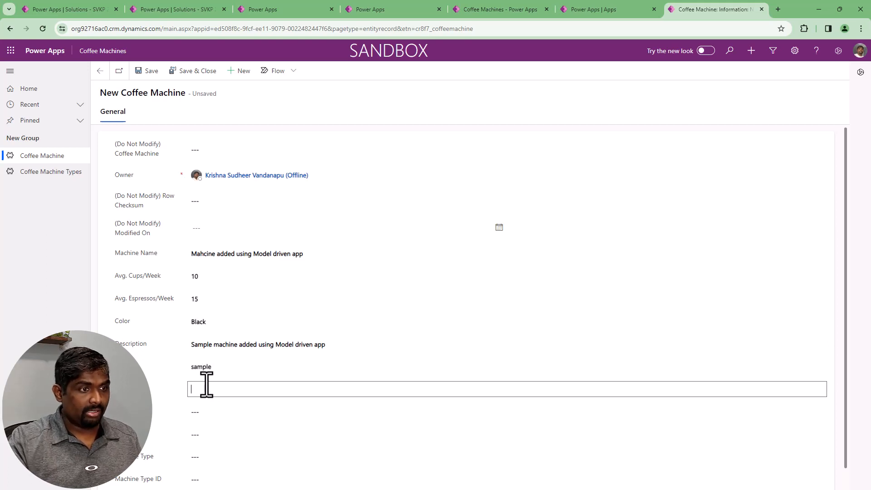
{"action": "scroll", "coordinate": [207, 385], "scroll_direction": "down", "scroll_amount": 1}
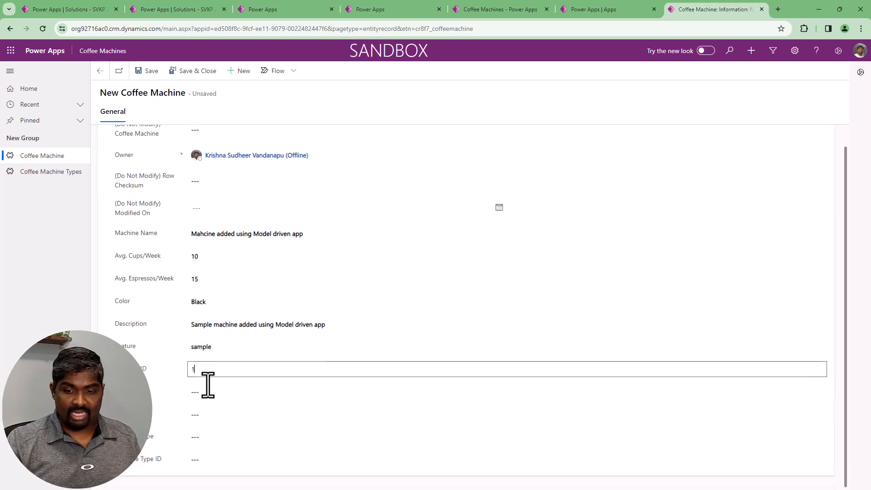
{"action": "left_click", "coordinate": [205, 397]}
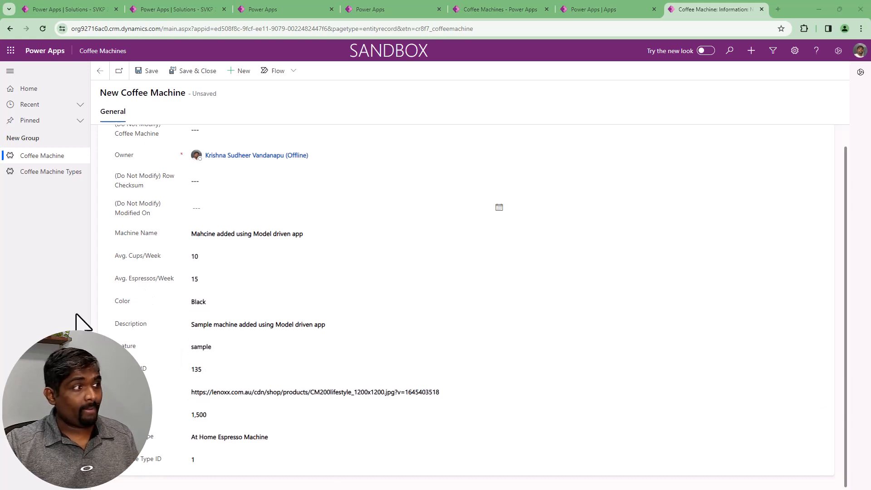
{"action": "left_click_drag", "start_coordinate": [191, 393], "coordinate": [469, 393]}
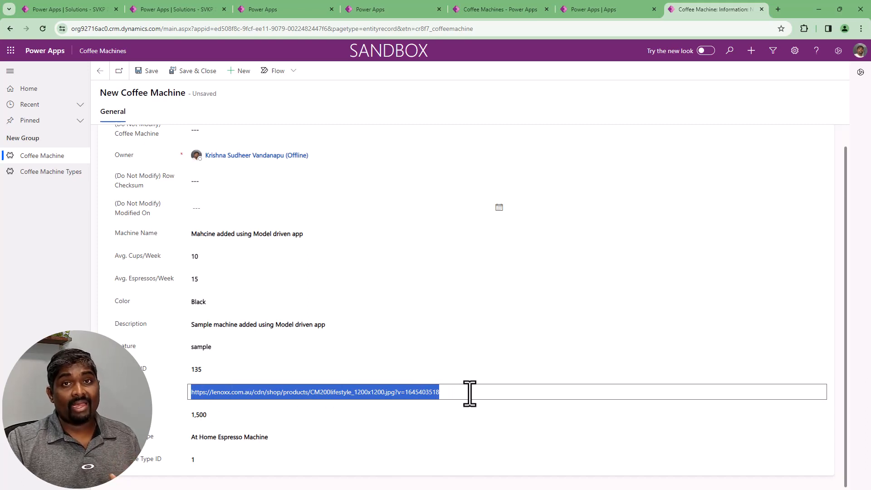
{"action": "left_click", "coordinate": [220, 415]}
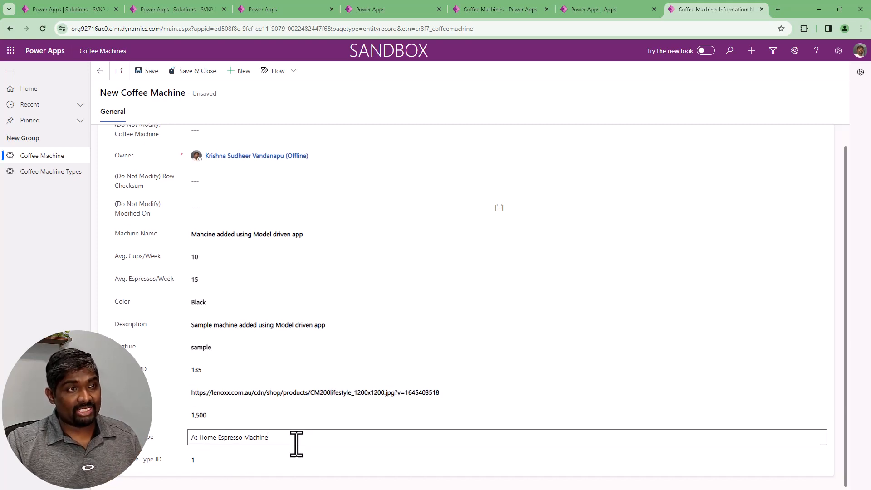
{"action": "scroll", "coordinate": [297, 447], "scroll_direction": "up", "scroll_amount": 1}
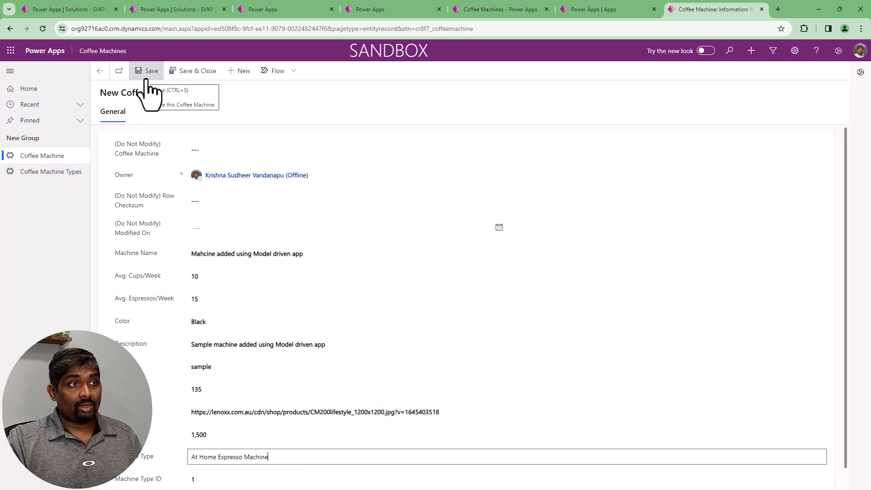
{"action": "left_click", "coordinate": [183, 78]}
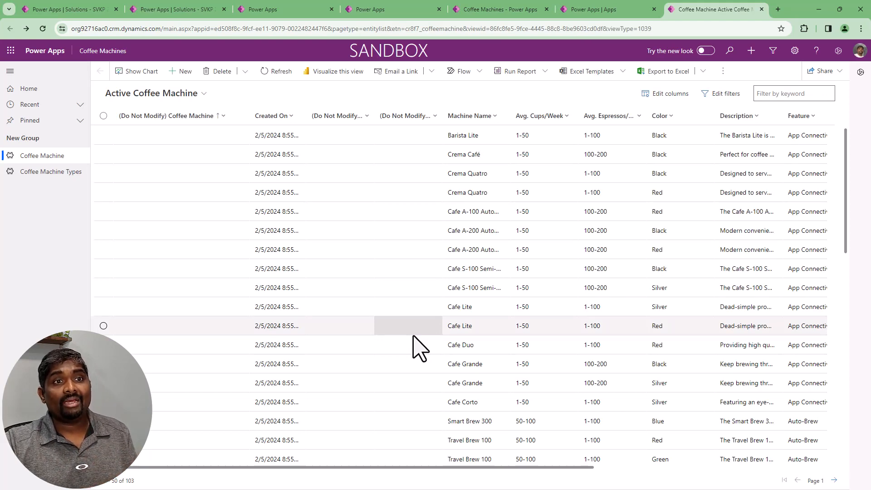
Remove the three (Do Not Modify) columns, Coffee Machine, Row Checksum and Modified On, from the Active Coffee Machine view and apply the change
{"action": "left_click", "coordinate": [669, 95]}
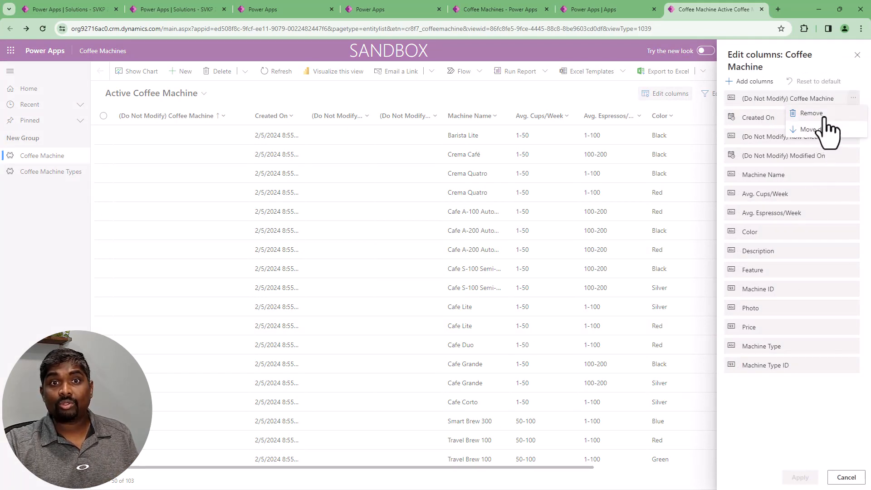
{"action": "left_click", "coordinate": [825, 117]}
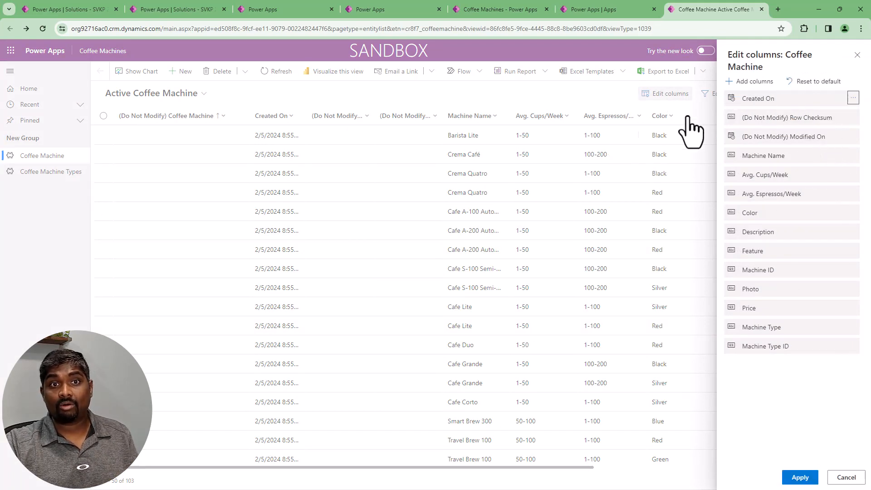
{"action": "left_click", "coordinate": [852, 118]}
{"action": "left_click", "coordinate": [812, 131]}
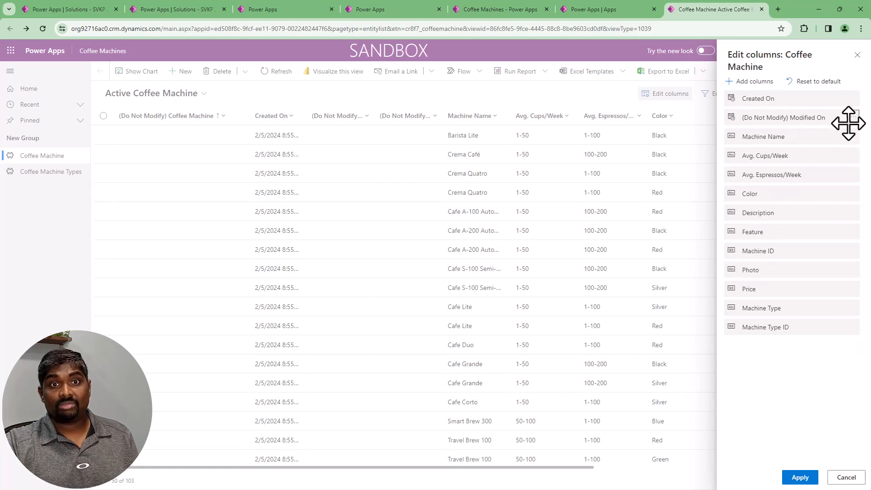
{"action": "left_click", "coordinate": [853, 118]}
{"action": "left_click", "coordinate": [812, 132]}
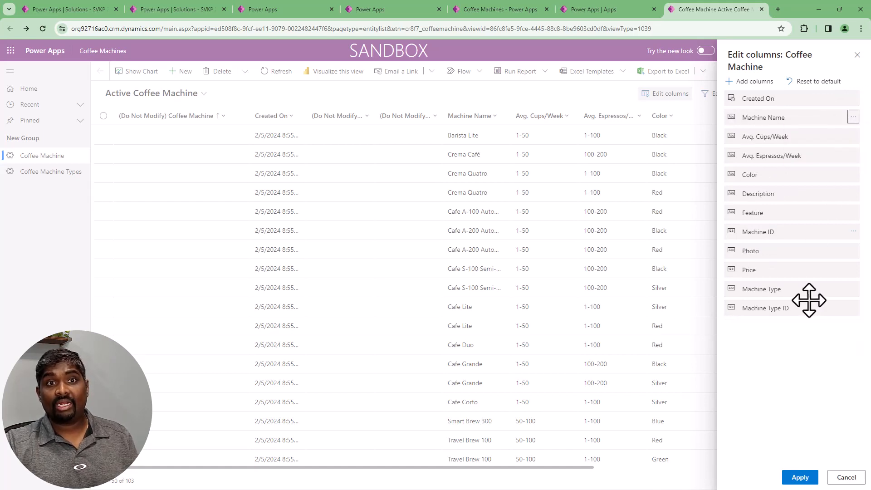
{"action": "left_click", "coordinate": [797, 480]}
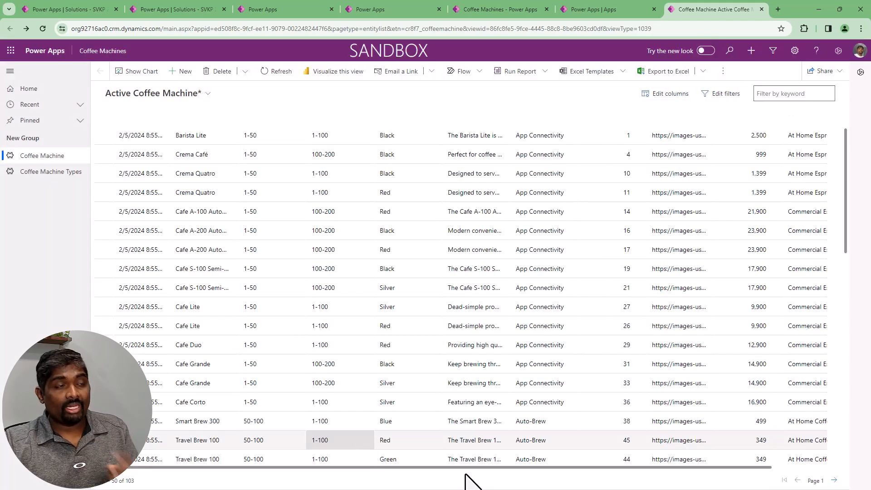
Reorder the view's columns so that Machine Type ID, Machine Type, Machine Name and Description come before Created On
{"action": "left_click_drag", "start_coordinate": [676, 466], "coordinate": [757, 467]}
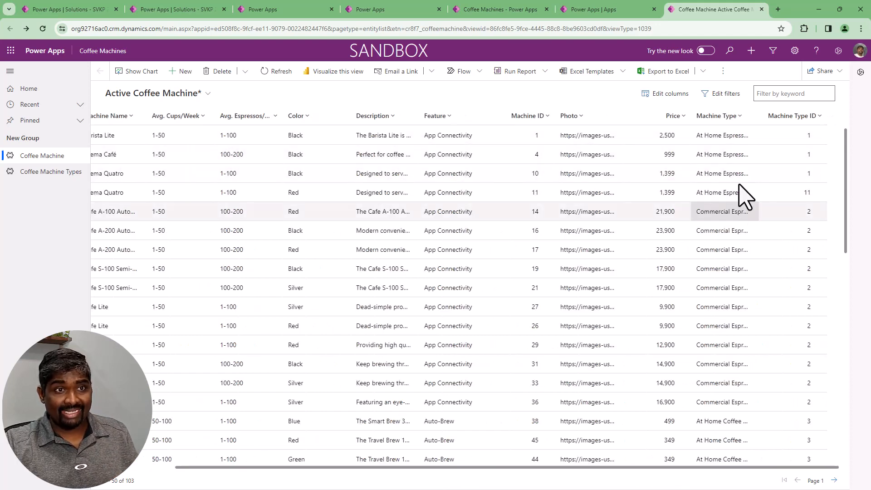
{"action": "left_click", "coordinate": [667, 94]}
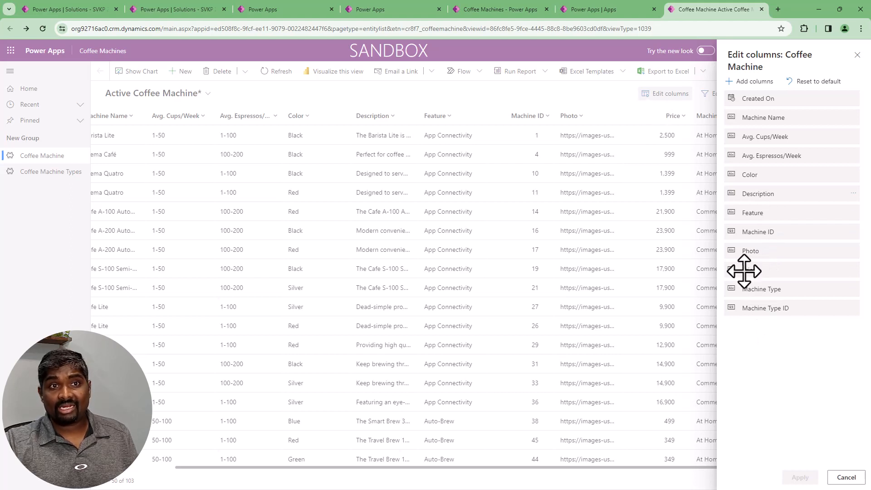
{"action": "left_click_drag", "start_coordinate": [755, 307], "coordinate": [763, 118]}
{"action": "left_click_drag", "start_coordinate": [747, 308], "coordinate": [756, 117]}
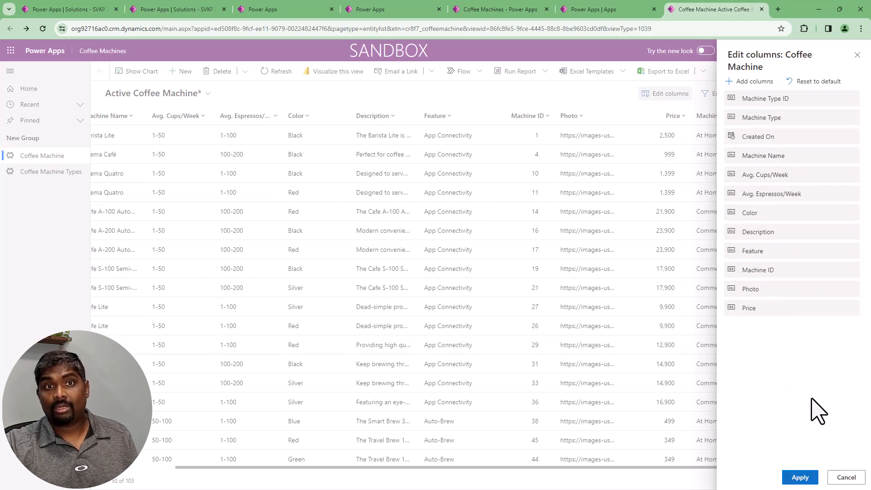
{"action": "left_click_drag", "start_coordinate": [770, 156], "coordinate": [780, 137]}
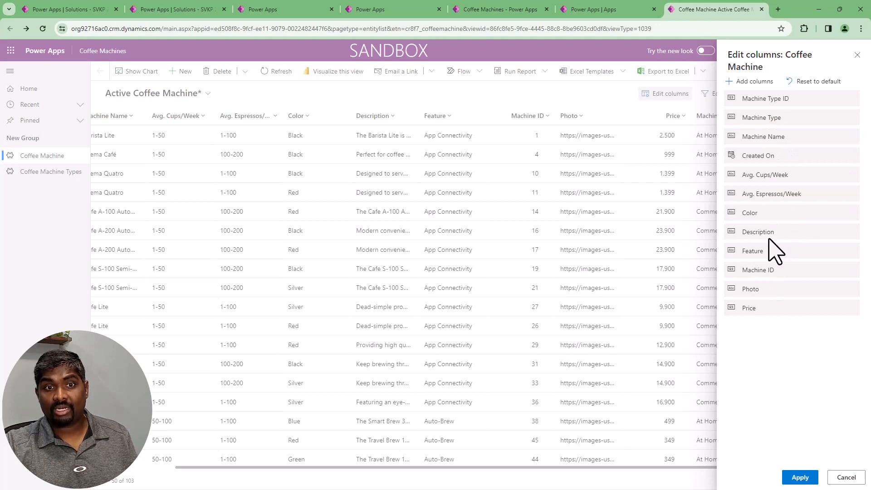
{"action": "left_click_drag", "start_coordinate": [770, 235], "coordinate": [782, 157]}
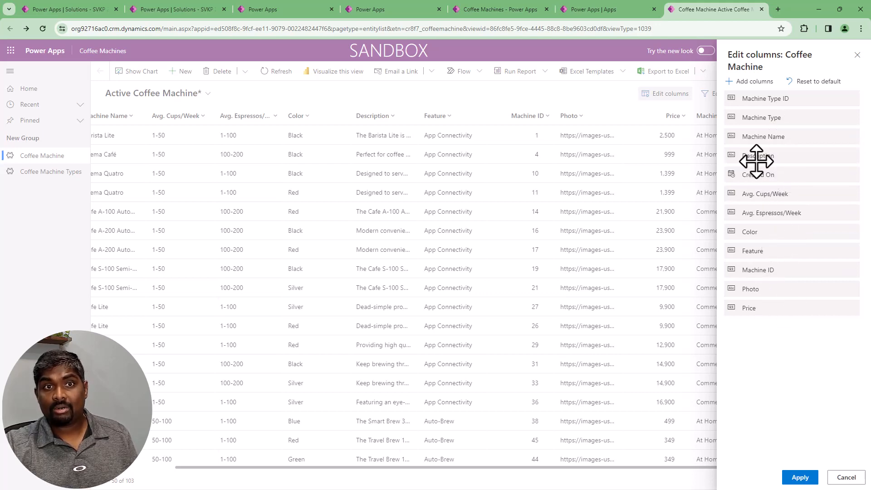
Add the Record Created On column to the view, place it first and apply the column changes
{"action": "left_click", "coordinate": [755, 83]}
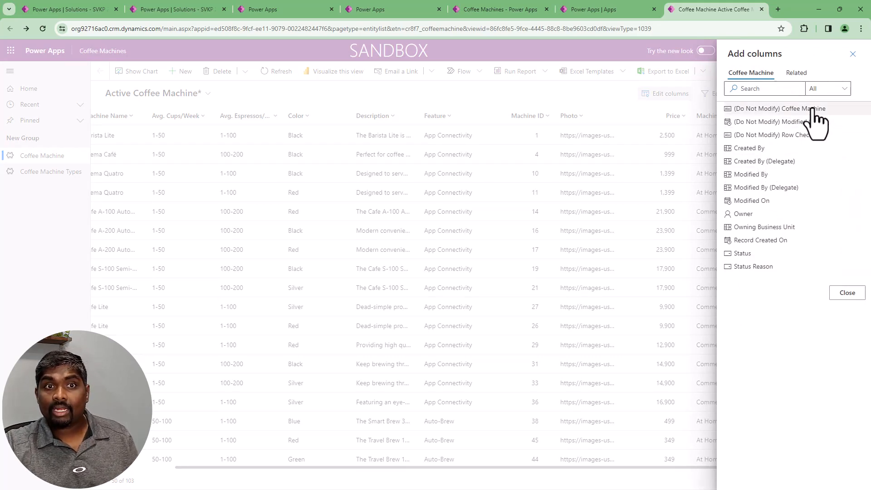
{"action": "left_click", "coordinate": [760, 89]}
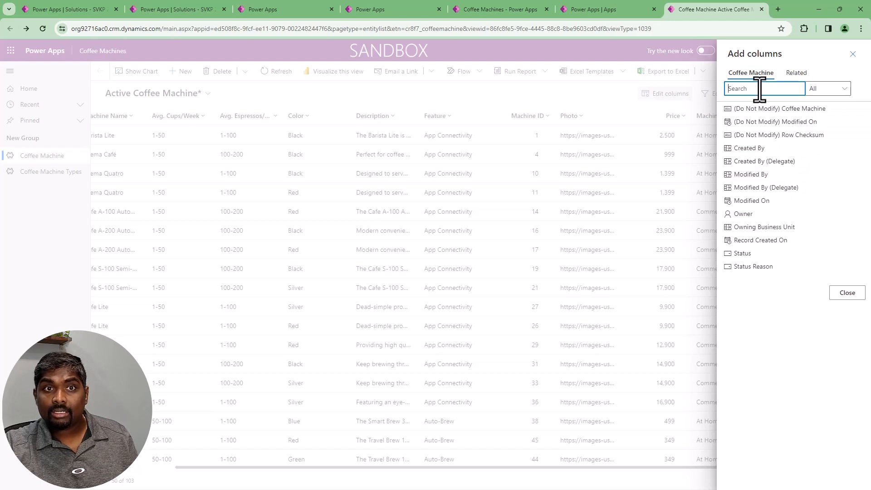
{"action": "type", "text": "create"}
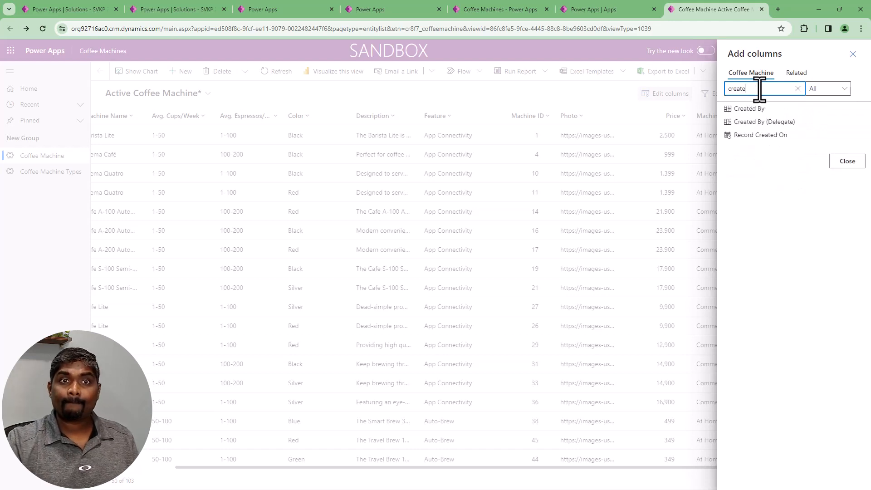
{"action": "left_click", "coordinate": [758, 135]}
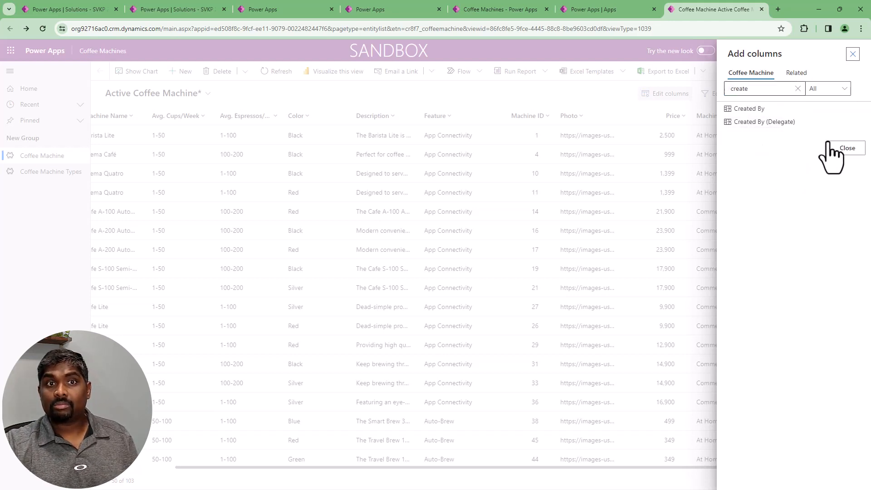
{"action": "left_click", "coordinate": [847, 162]}
{"action": "left_click_drag", "start_coordinate": [772, 328], "coordinate": [777, 116]}
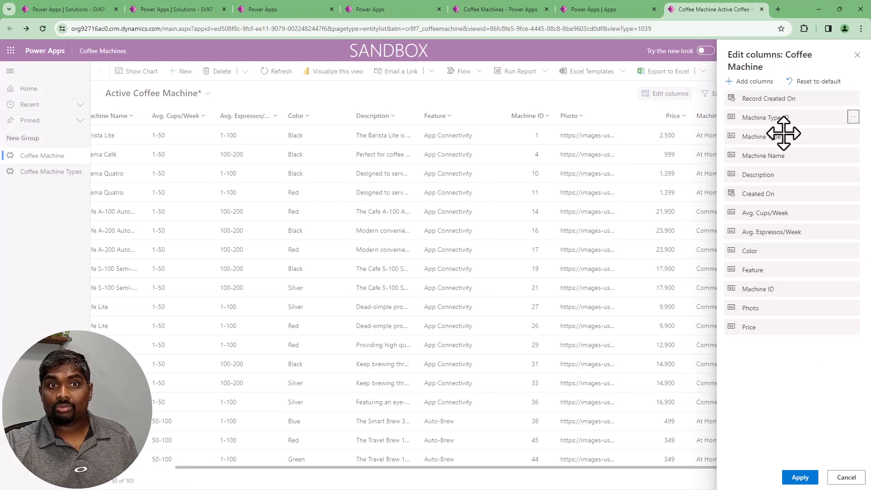
{"action": "left_click", "coordinate": [798, 481]}
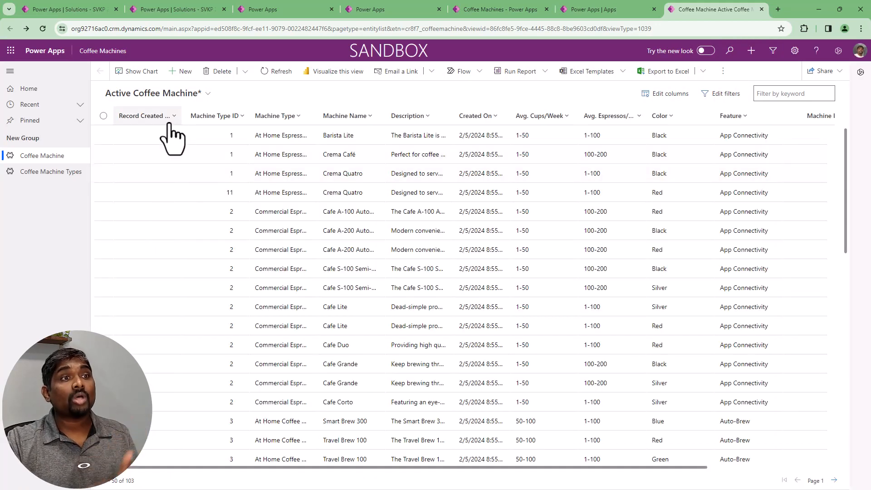
Sort the Active Coffee Machine view by Record Created On in descending order and switch the sorting to ascending order
{"action": "left_click", "coordinate": [171, 117]}
{"action": "left_click", "coordinate": [166, 150]}
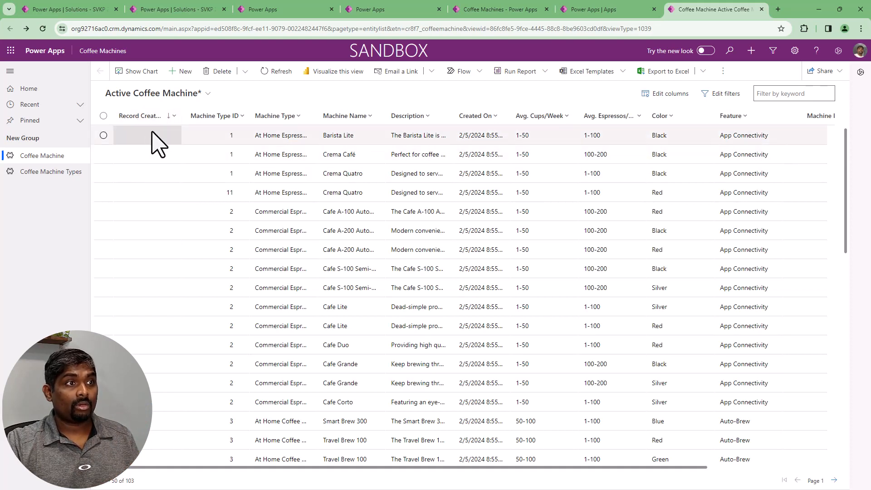
{"action": "left_click", "coordinate": [153, 119]}
{"action": "left_click", "coordinate": [165, 135]}
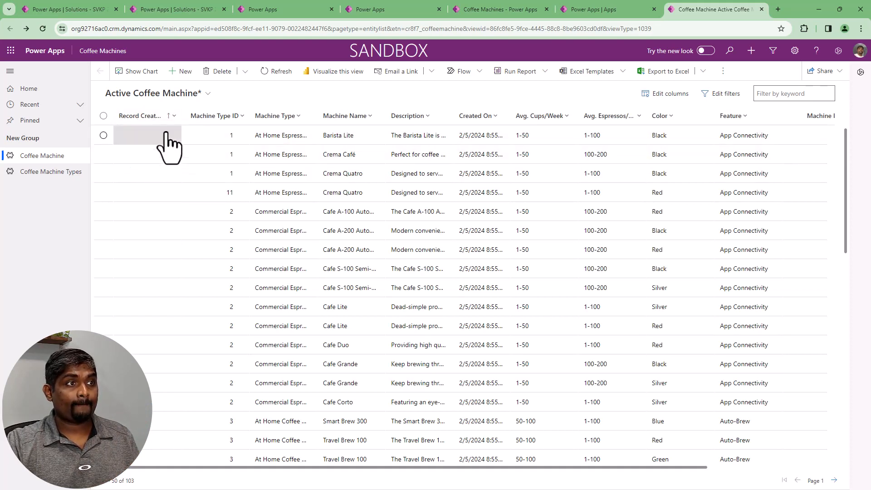
{"action": "left_click", "coordinate": [175, 119]}
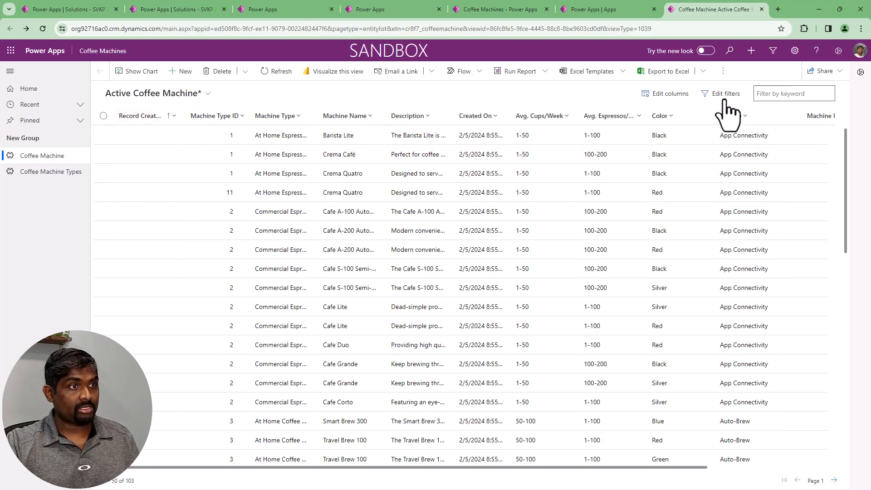
Remove the Record Created On column from the view, move Created On to first place and apply the column changes
{"action": "left_click", "coordinate": [665, 93]}
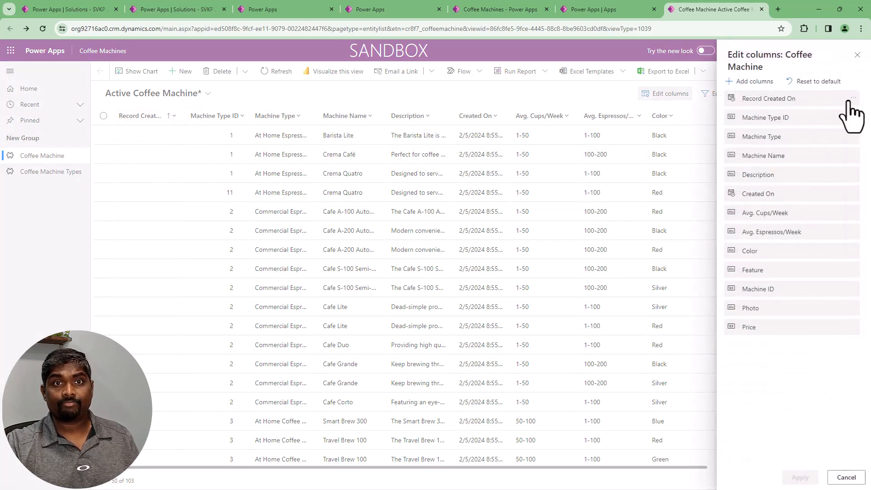
{"action": "left_click", "coordinate": [853, 99]}
{"action": "left_click", "coordinate": [812, 114]}
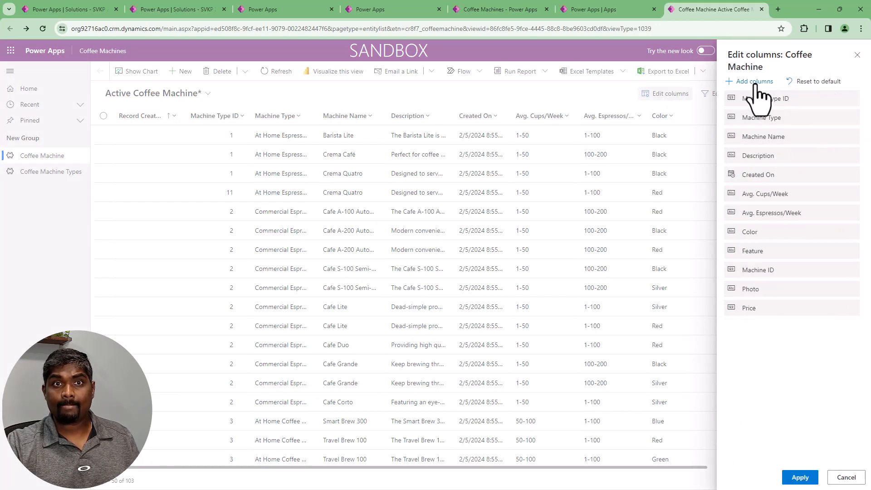
{"action": "left_click", "coordinate": [754, 81]}
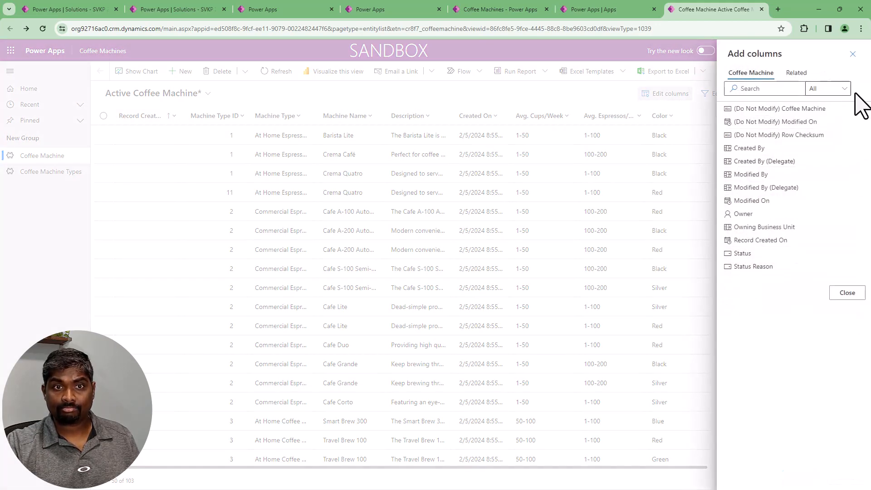
{"action": "left_click", "coordinate": [846, 292]}
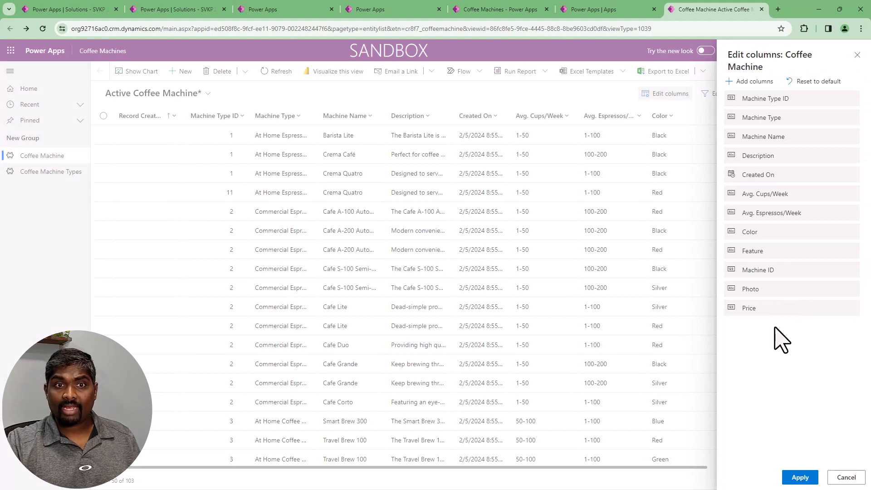
{"action": "left_click_drag", "start_coordinate": [762, 175], "coordinate": [758, 111]}
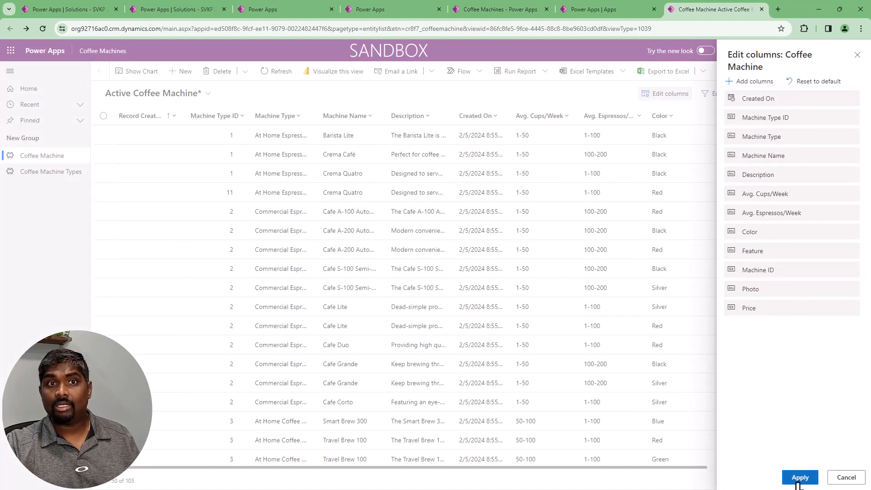
{"action": "left_click", "coordinate": [800, 477]}
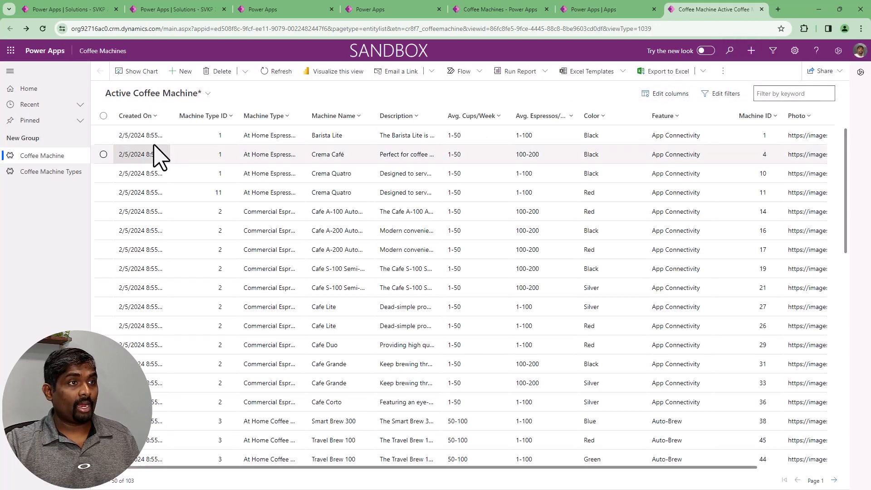
Sort the view by Created On in descending order and widen the Machine Name column to fit the full names
{"action": "left_click", "coordinate": [146, 116]}
{"action": "left_click", "coordinate": [145, 150]}
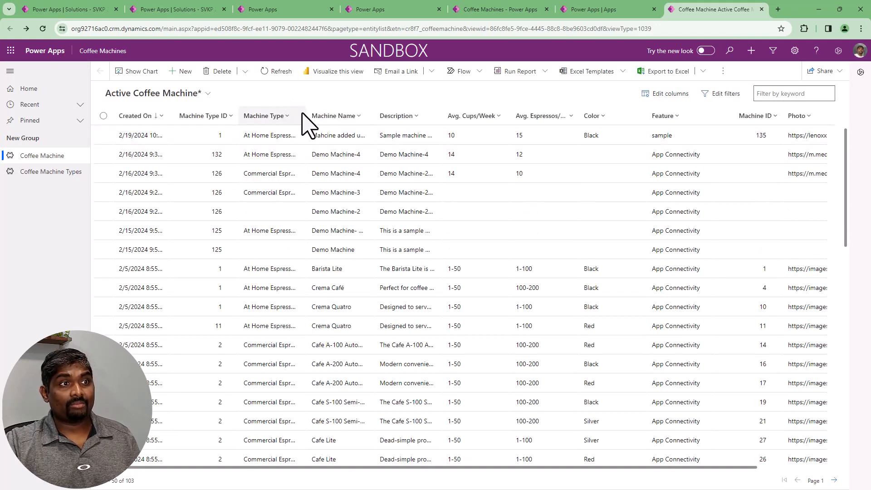
{"action": "left_click_drag", "start_coordinate": [371, 113], "coordinate": [461, 114]}
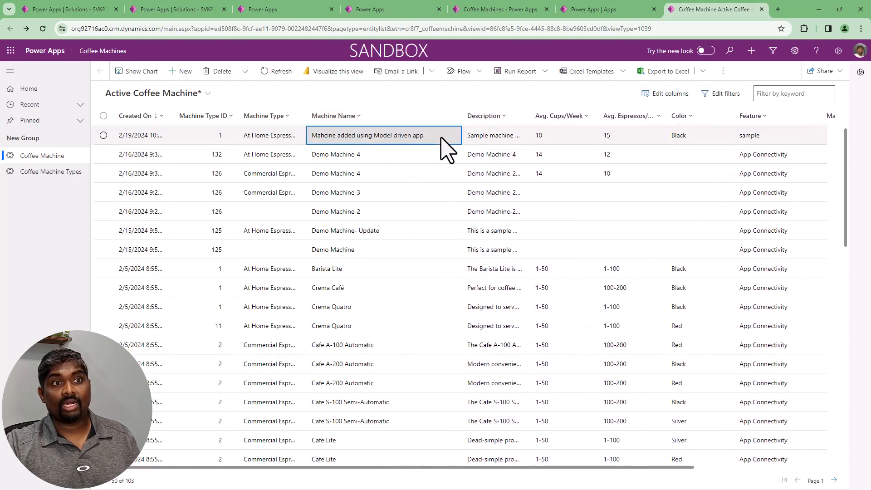
In the newest machine record, set Machine Name to "Mahchine added using Model driven app", append " - Update" to the Description, then save and close it
{"action": "left_click", "coordinate": [441, 138]}
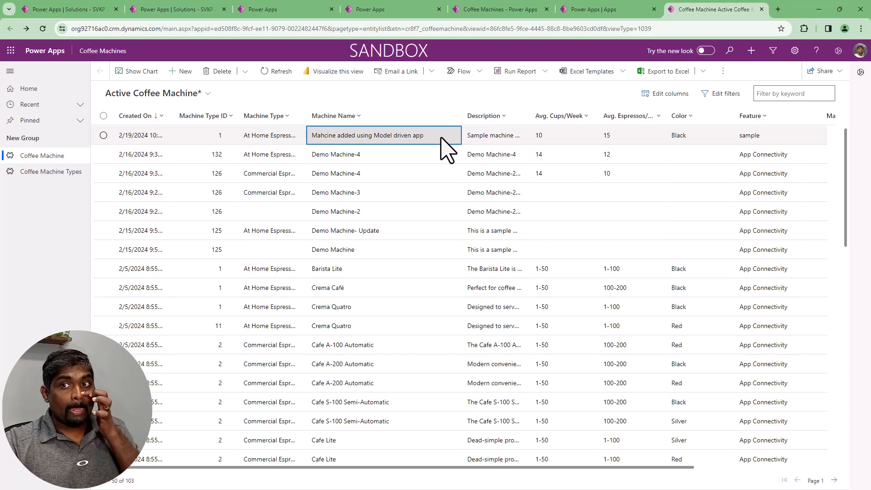
{"action": "double_click", "coordinate": [441, 137]}
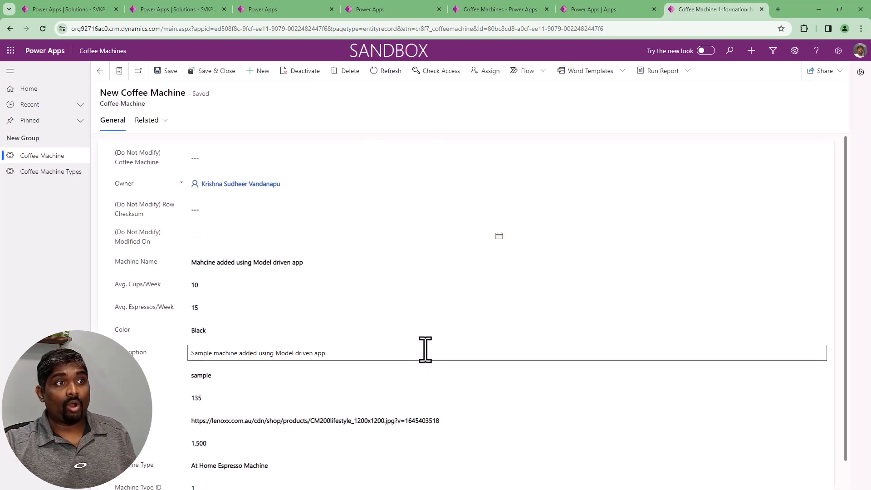
{"action": "scroll", "coordinate": [425, 349], "scroll_direction": "down", "scroll_amount": 1}
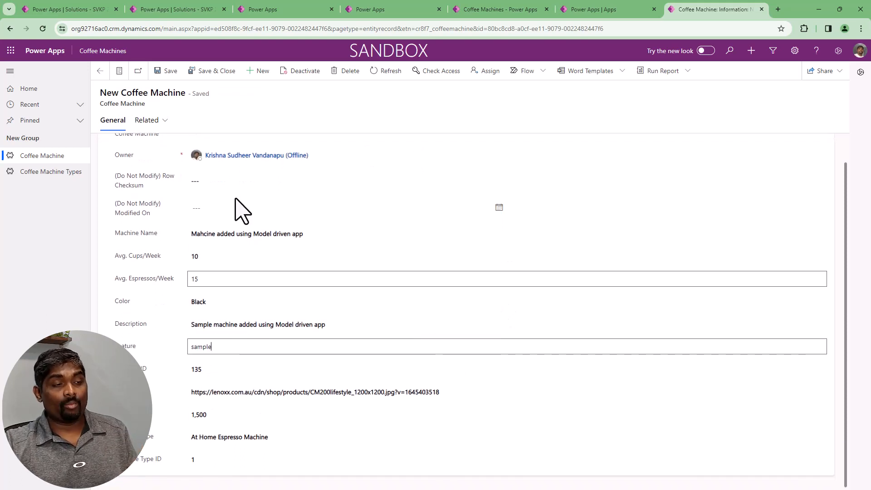
{"action": "left_click", "coordinate": [352, 238]}
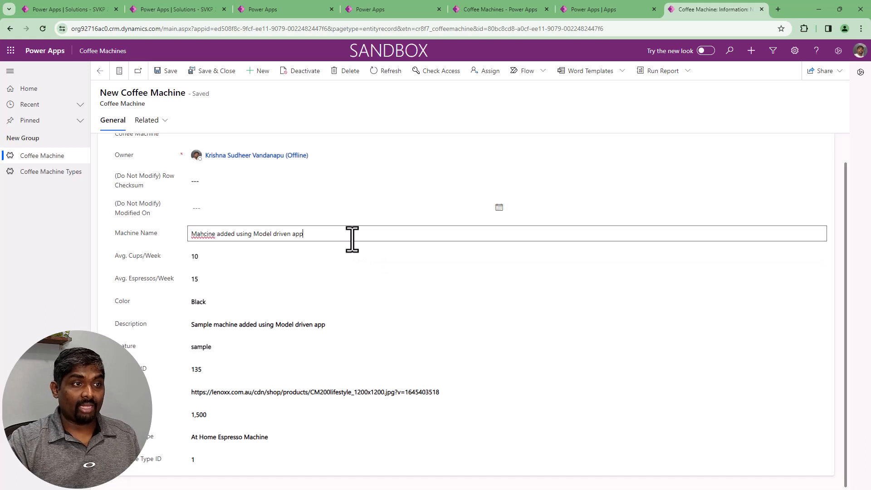
{"action": "key", "text": "Right"}
{"action": "key", "text": "Right"}
{"action": "key", "text": "Right"}
{"action": "type", "text": "h"}
{"action": "left_click", "coordinate": [341, 320]}
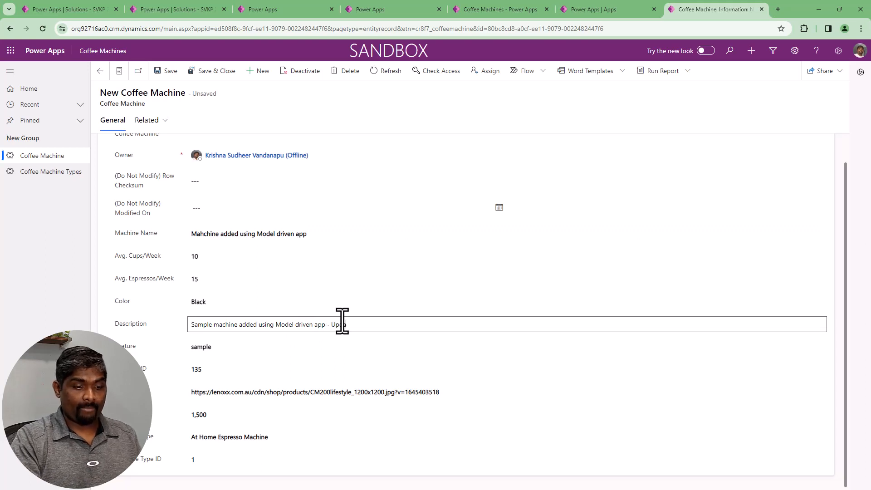
{"action": "left_click", "coordinate": [202, 76]}
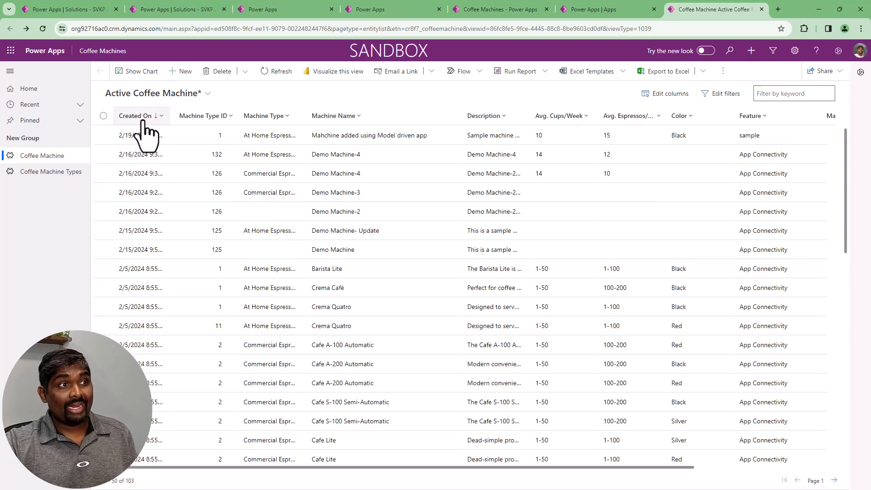
Reopen the edited machine record, deactivate it and look over its inactive form
{"action": "left_click", "coordinate": [314, 137]}
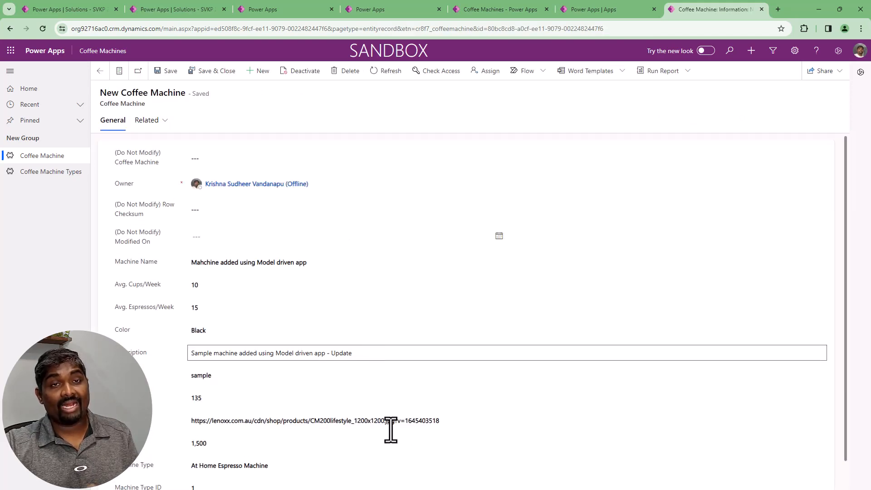
{"action": "left_click", "coordinate": [338, 98]}
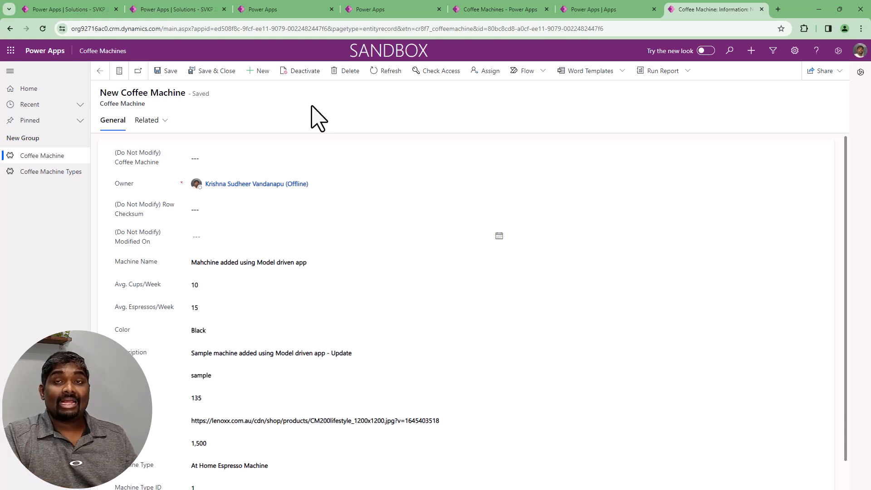
{"action": "left_click", "coordinate": [305, 73]}
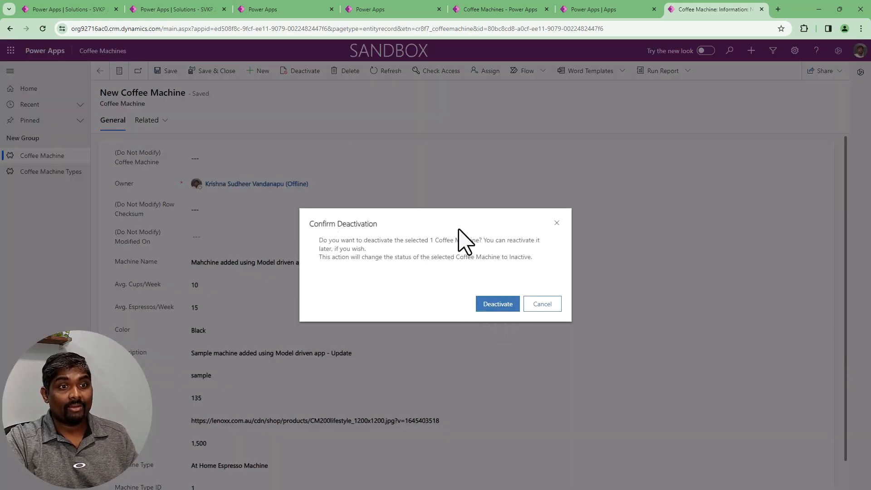
{"action": "left_click", "coordinate": [493, 305]}
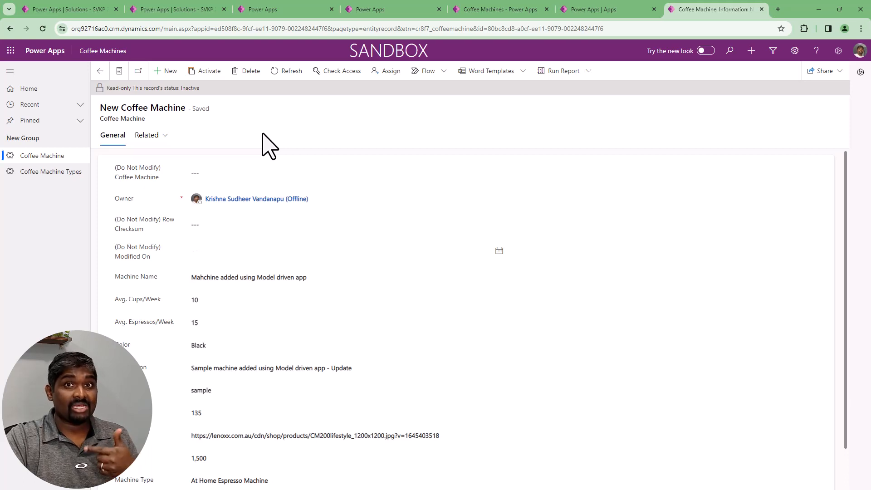
{"action": "left_click_drag", "start_coordinate": [108, 87], "coordinate": [204, 101]}
{"action": "left_click", "coordinate": [228, 121]}
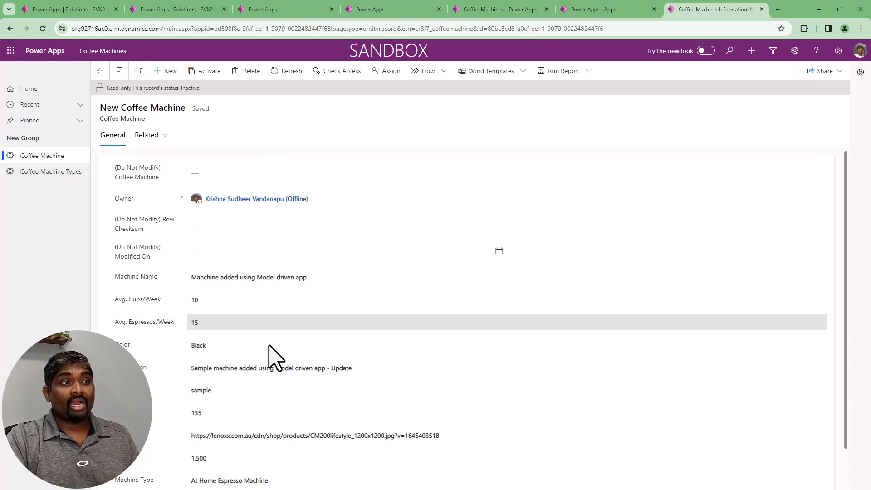
{"action": "scroll", "coordinate": [267, 466], "scroll_direction": "down", "scroll_amount": 1}
{"action": "scroll", "coordinate": [271, 468], "scroll_direction": "up", "scroll_amount": 1}
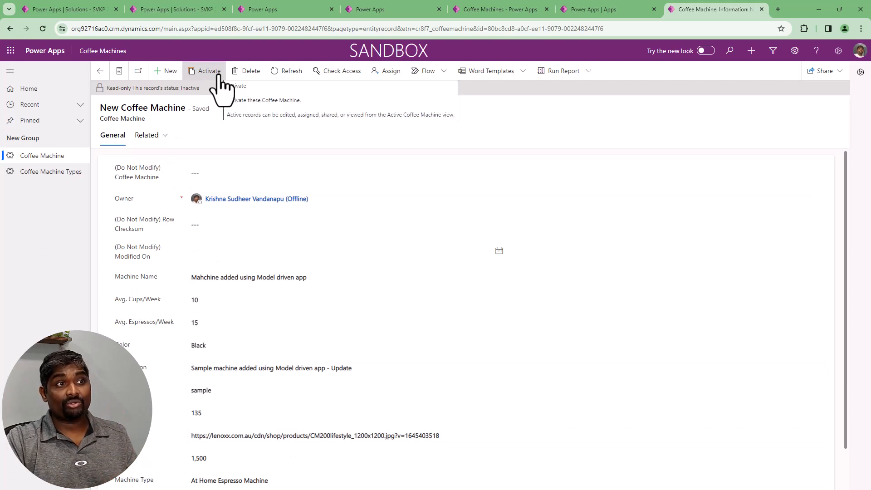
Return to the machine list and switch it to the Inactive Coffee Machine view
{"action": "left_click", "coordinate": [100, 73]}
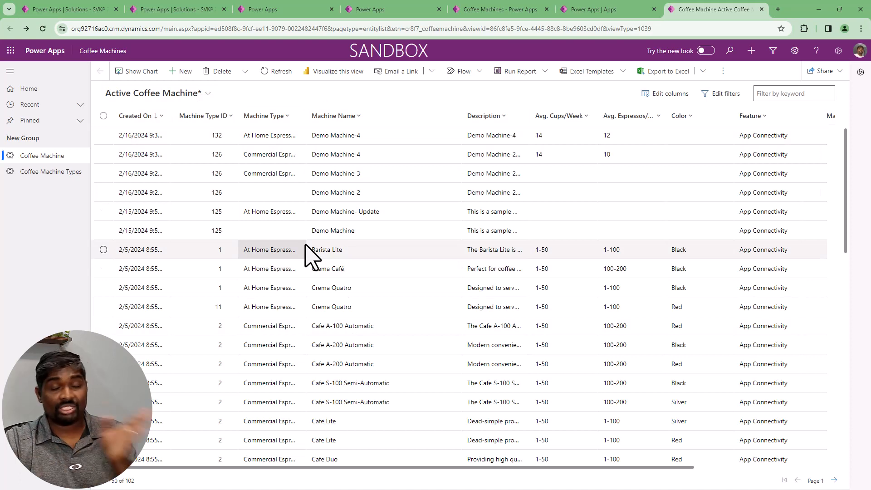
{"action": "left_click", "coordinate": [195, 95]}
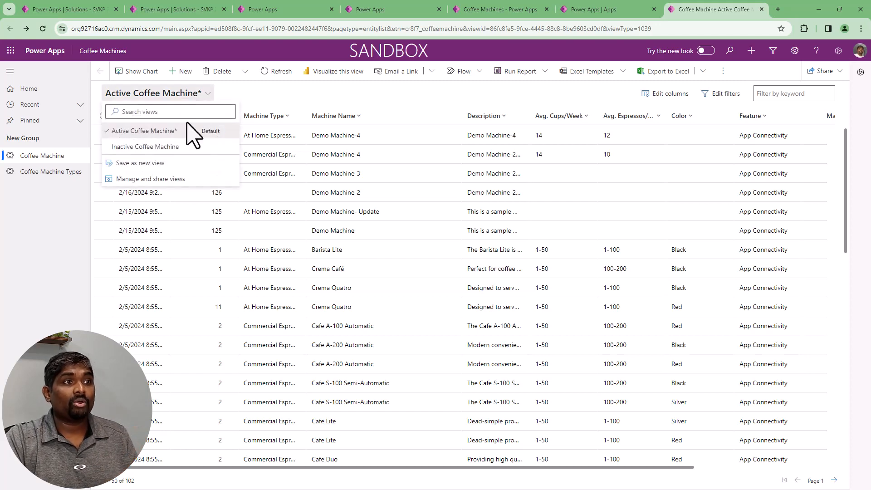
{"action": "left_click", "coordinate": [152, 147]}
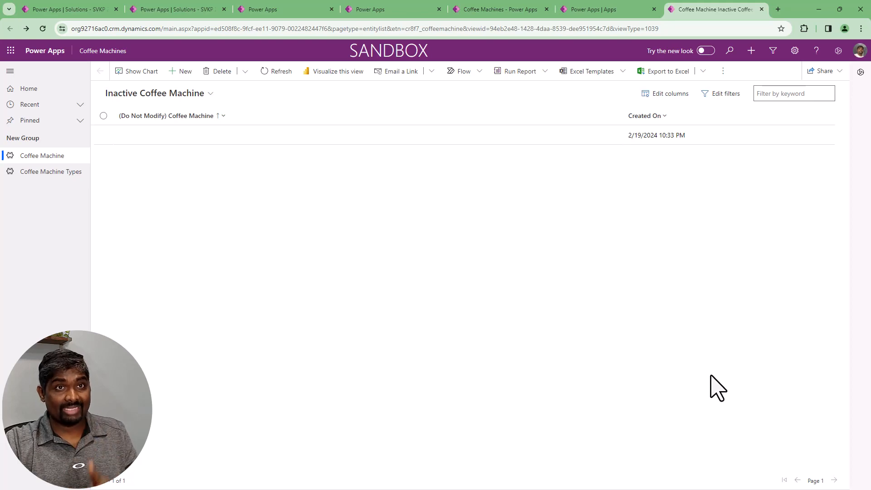
Look over the Coffee Machines model-driven app designer and the canvas app's editor
{"action": "left_click", "coordinate": [585, 10]}
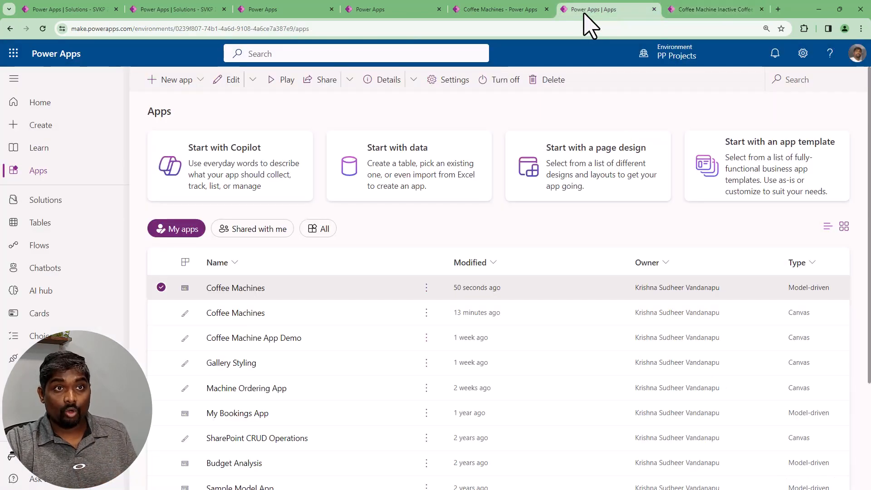
{"action": "left_click", "coordinate": [479, 10]}
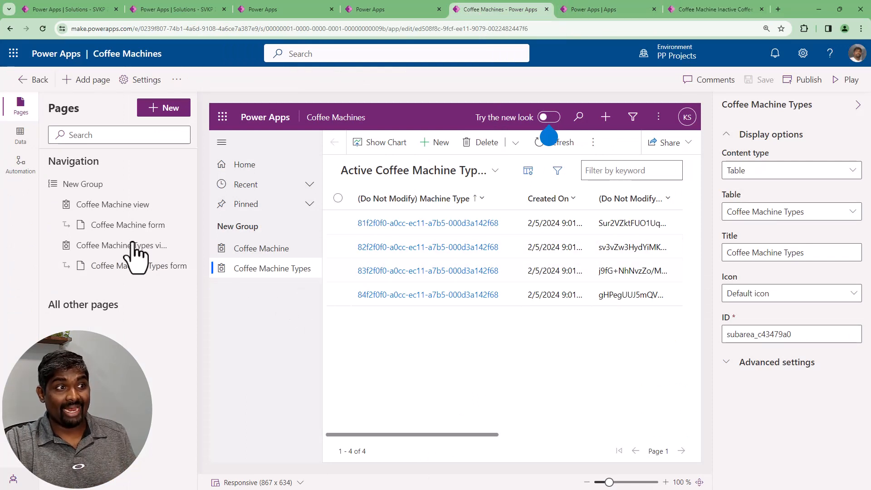
{"action": "mouse_move", "coordinate": [188, 241]}
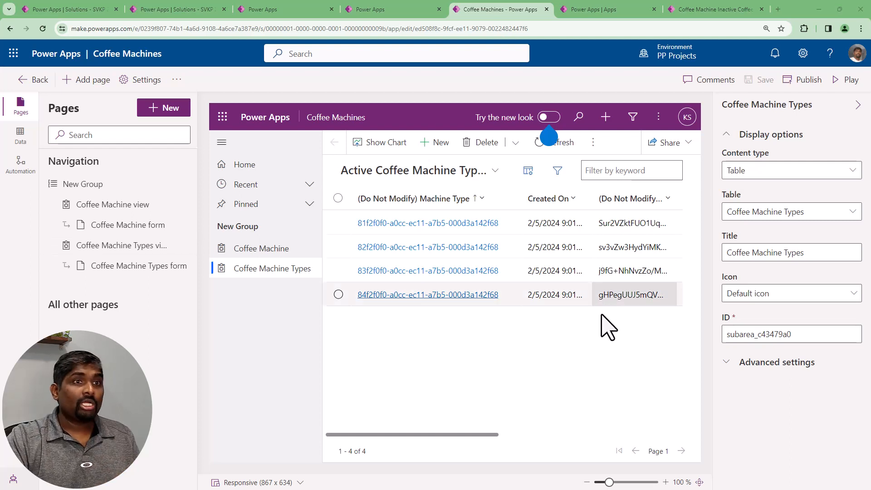
{"action": "left_click", "coordinate": [366, 9]}
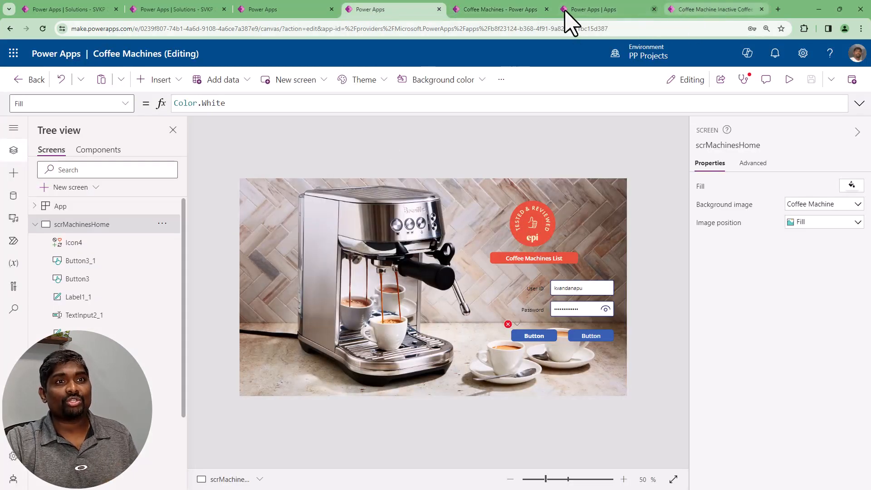
Open the Coffee Machine table's views in the SVKP 2024 Batch solution and select the Active Coffee Machine view
{"action": "left_click", "coordinate": [590, 9]}
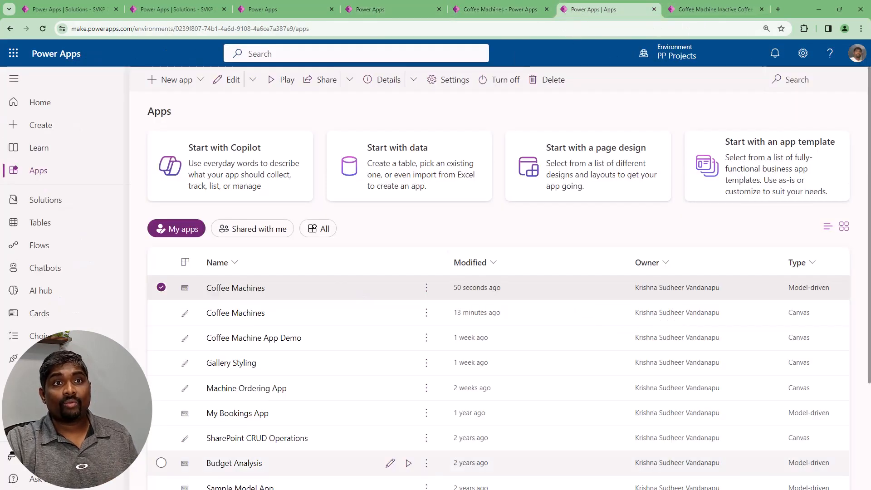
{"action": "left_click", "coordinate": [44, 200]}
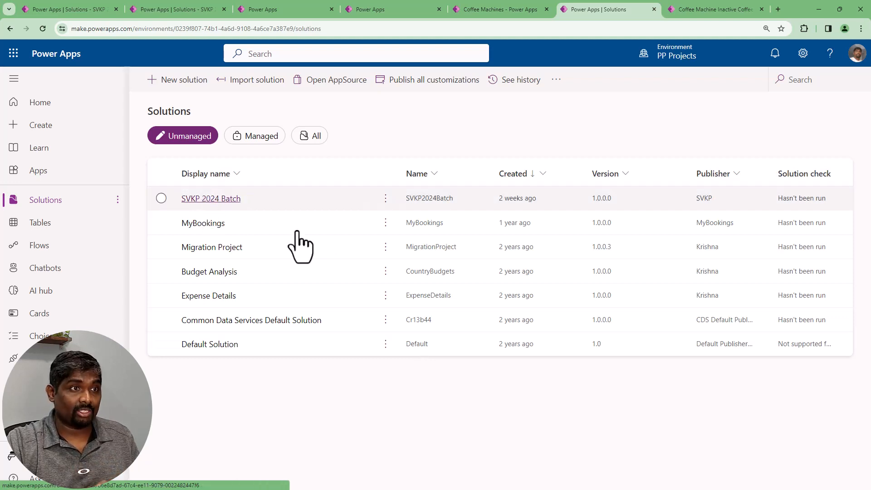
{"action": "left_click", "coordinate": [210, 200]}
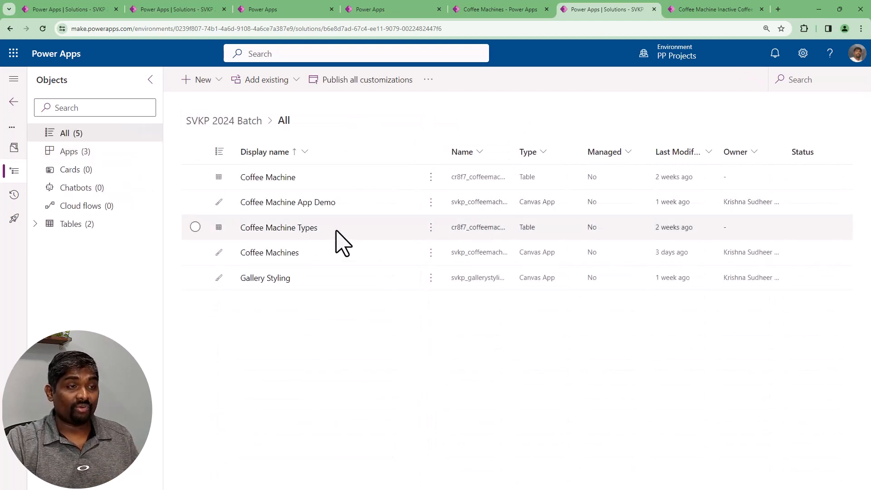
{"action": "left_click", "coordinate": [325, 178]}
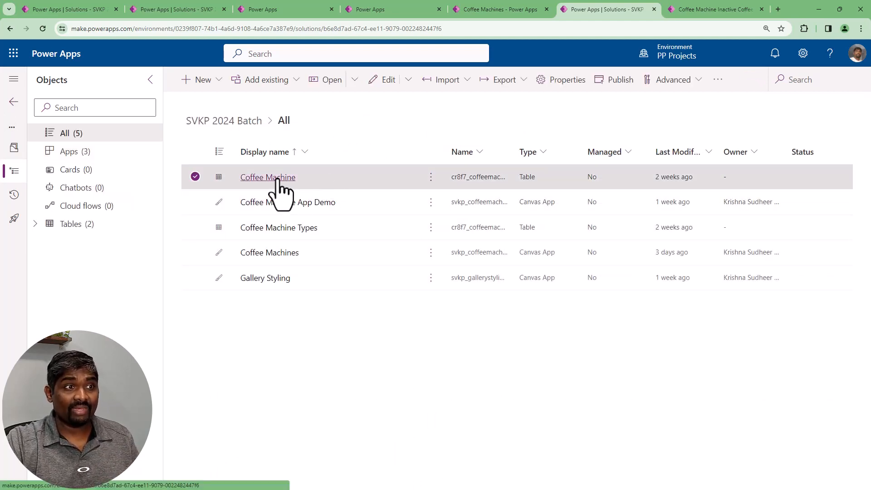
{"action": "left_click", "coordinate": [278, 178]}
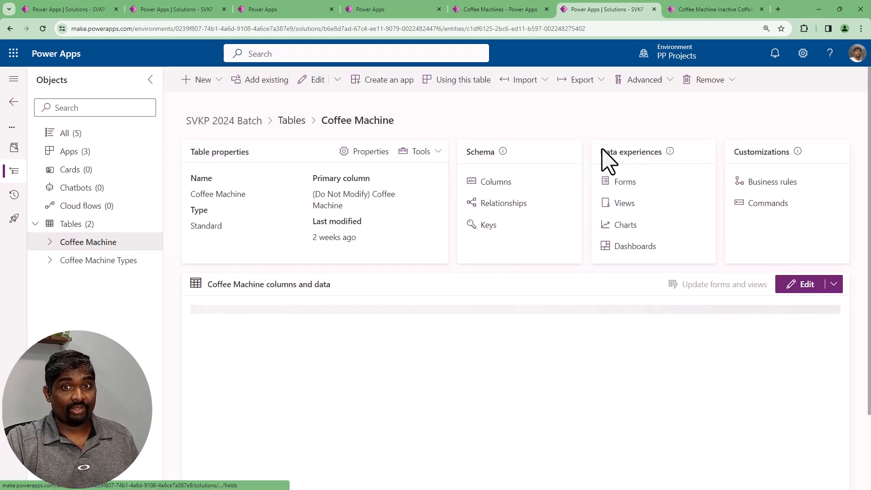
{"action": "left_click", "coordinate": [625, 204]}
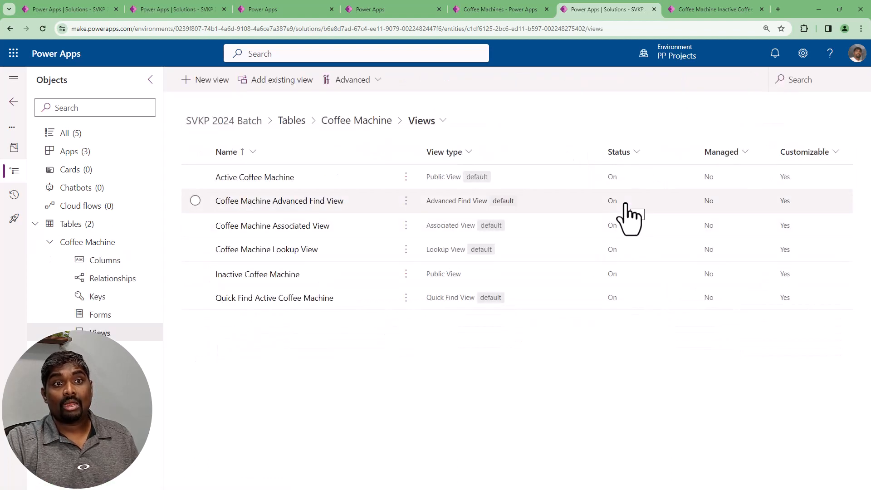
{"action": "left_click", "coordinate": [317, 279]}
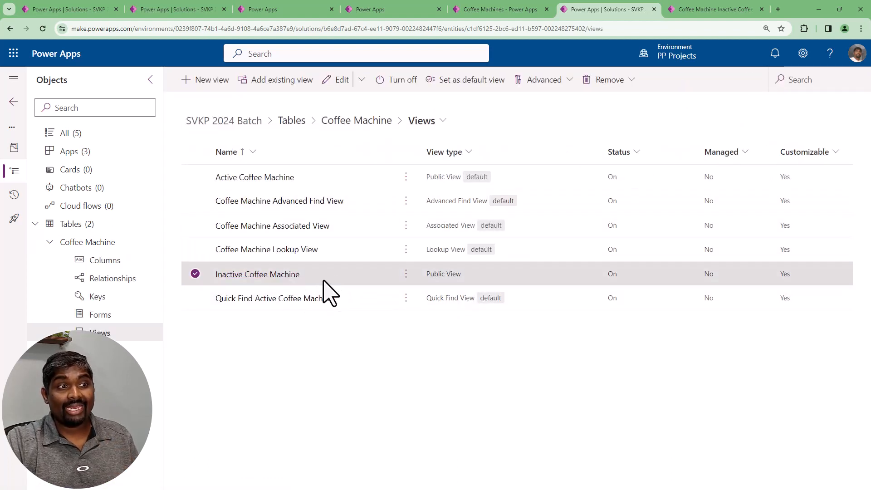
{"action": "left_click", "coordinate": [330, 177]}
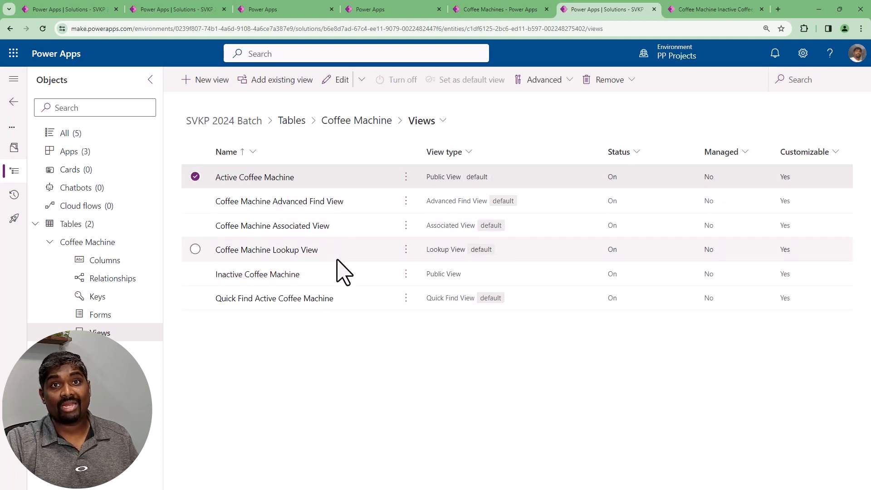
Compare the Coffee Machine table's active and inactive public views with the view choices offered in the running app
{"action": "left_click", "coordinate": [340, 274]}
{"action": "left_click", "coordinate": [341, 178]}
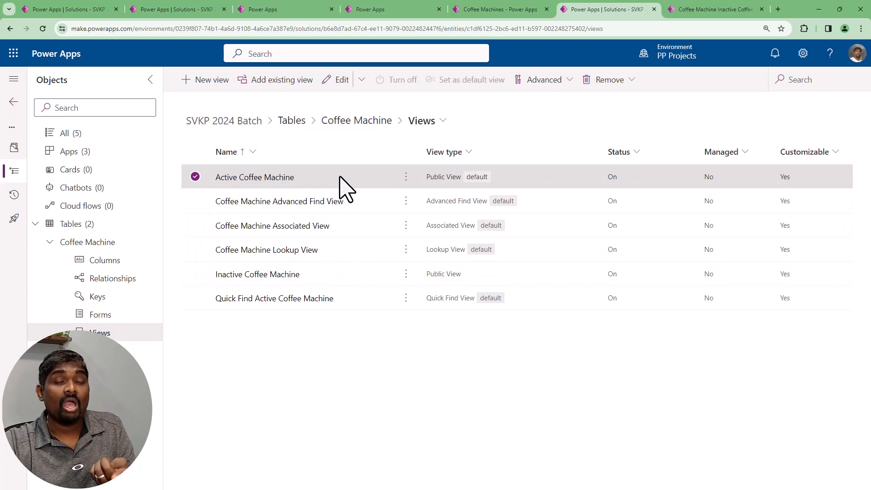
{"action": "left_click", "coordinate": [690, 10]}
{"action": "left_click", "coordinate": [200, 96]}
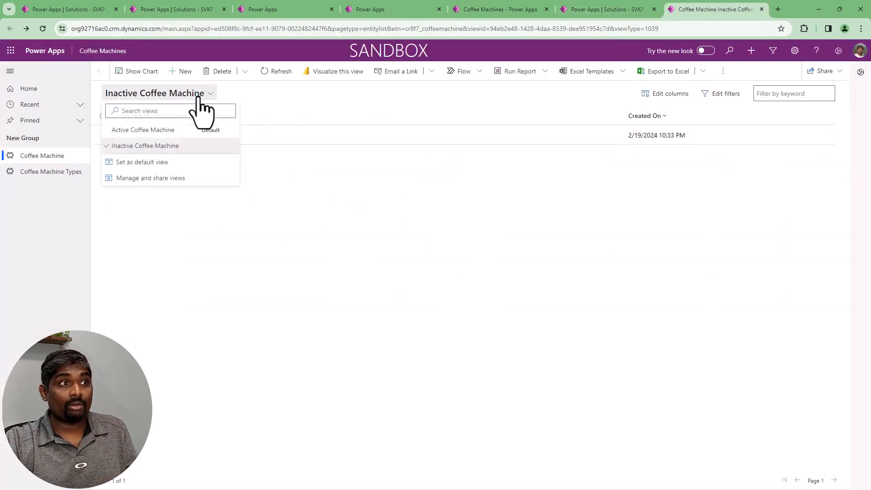
{"action": "left_click", "coordinate": [590, 10]}
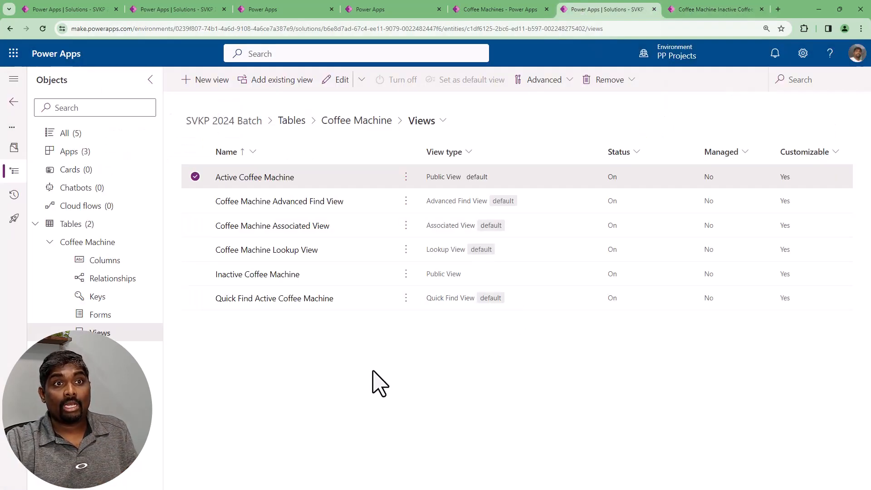
Open the Inactive Coffee Machine view for editing in a new tab and remove its (Do Not Modify) Coffee Machine column
{"action": "left_click", "coordinate": [339, 279]}
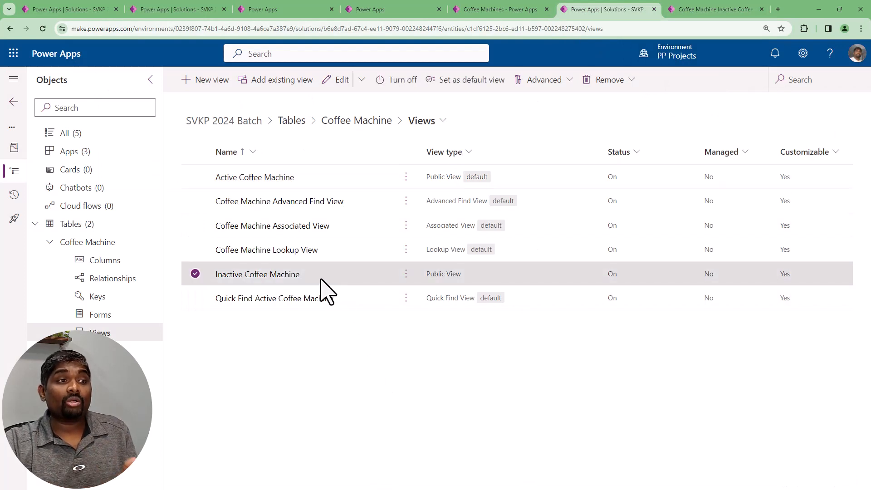
{"action": "left_click", "coordinate": [406, 273]}
{"action": "mouse_move", "coordinate": [491, 298]}
{"action": "left_click", "coordinate": [518, 316]}
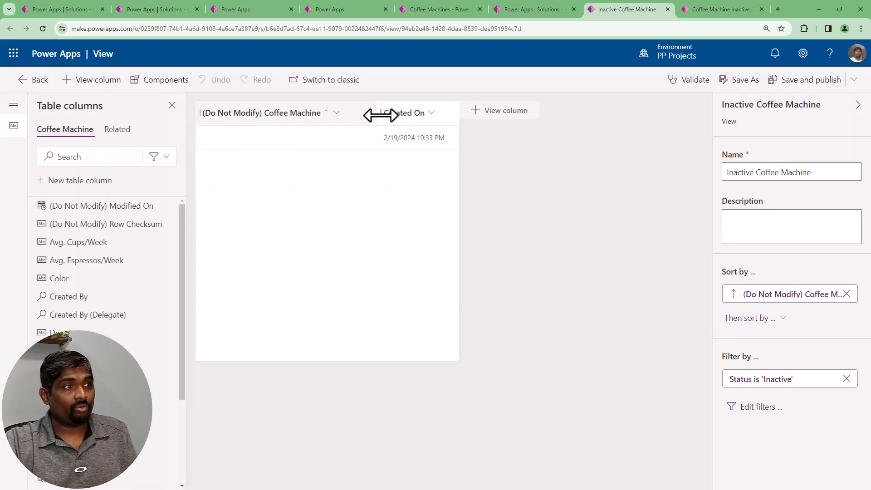
{"action": "left_click", "coordinate": [335, 113]}
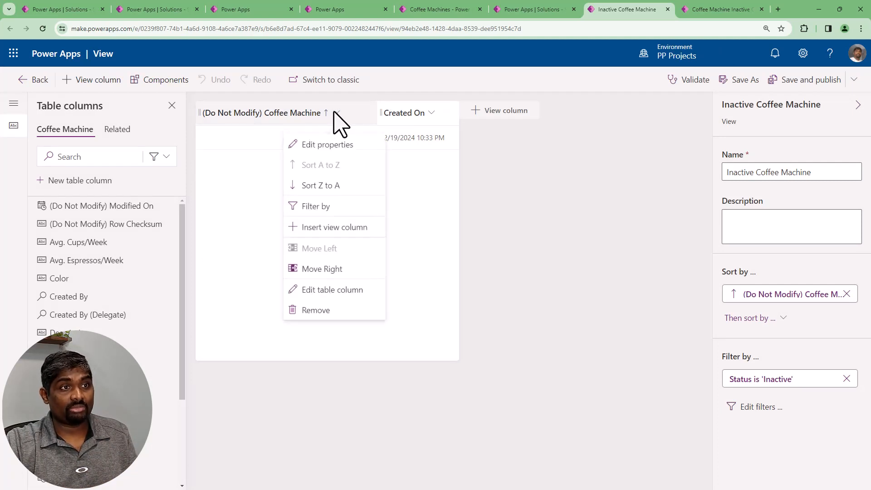
{"action": "left_click", "coordinate": [323, 309]}
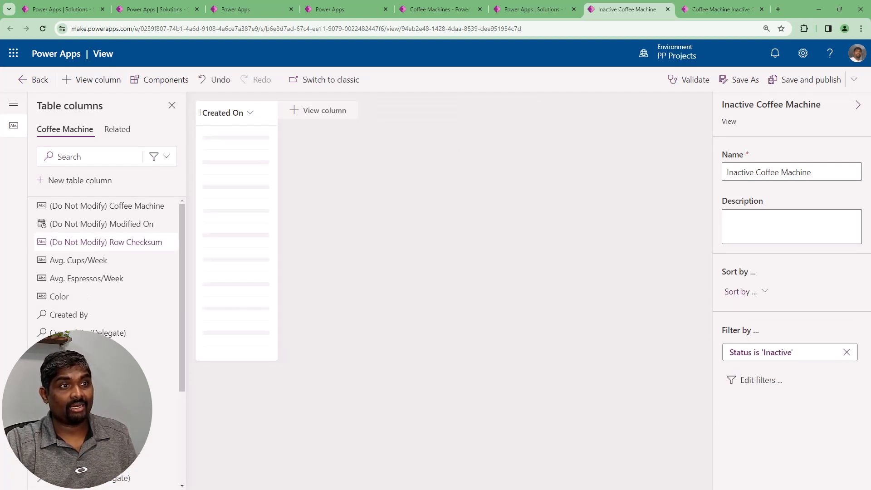
Add the Machine ID, Machine Name and Description columns before Created On, and save and publish the view
{"action": "scroll", "coordinate": [90, 317], "scroll_direction": "down", "scroll_amount": 3}
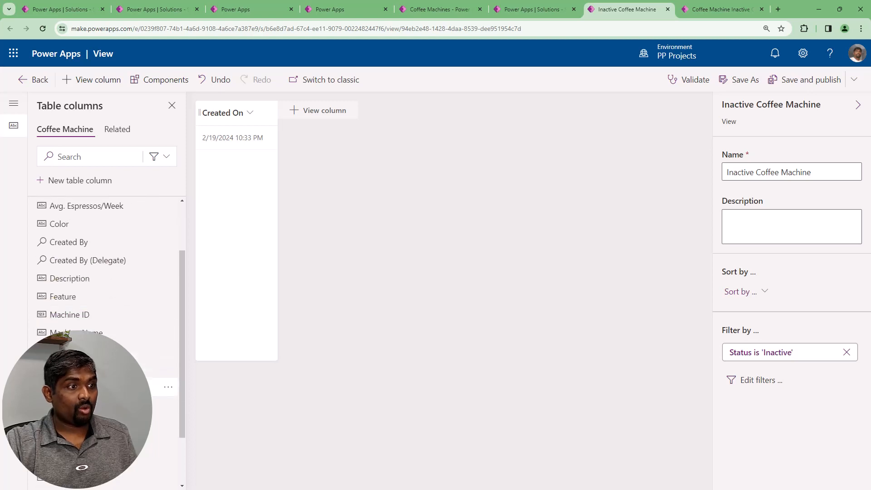
{"action": "left_click_drag", "start_coordinate": [160, 245], "coordinate": [209, 117]}
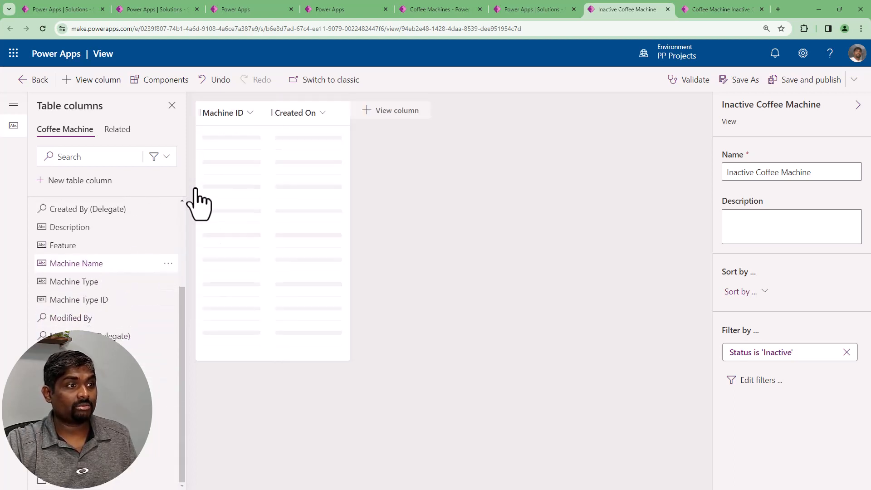
{"action": "left_click_drag", "start_coordinate": [261, 145], "coordinate": [266, 116]}
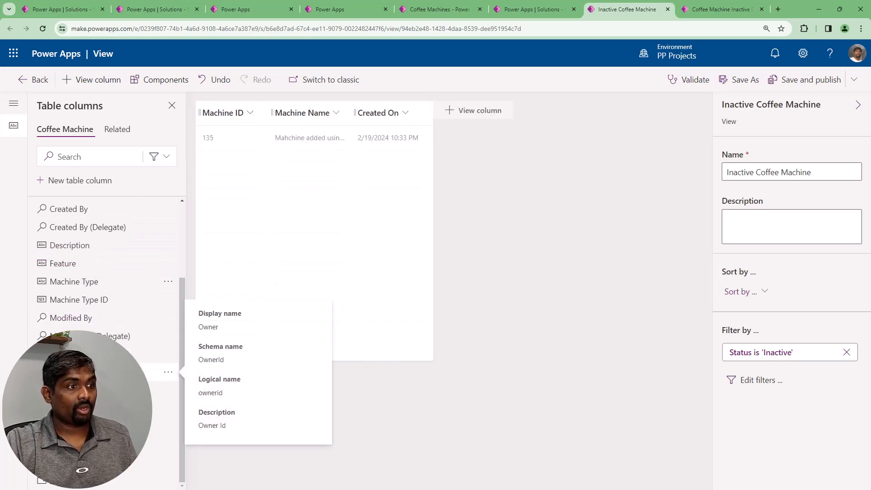
{"action": "scroll", "coordinate": [137, 359], "scroll_direction": "up", "scroll_amount": 3}
{"action": "left_click_drag", "start_coordinate": [136, 352], "coordinate": [350, 118]}
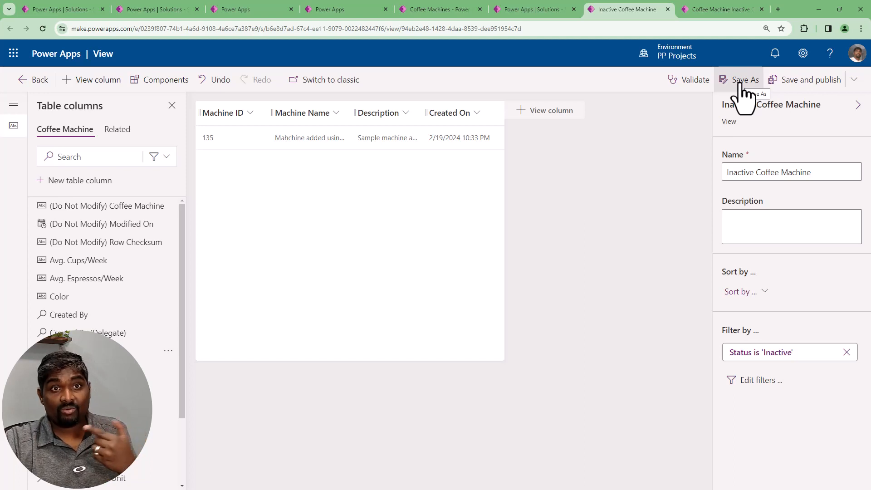
{"action": "left_click", "coordinate": [794, 81]}
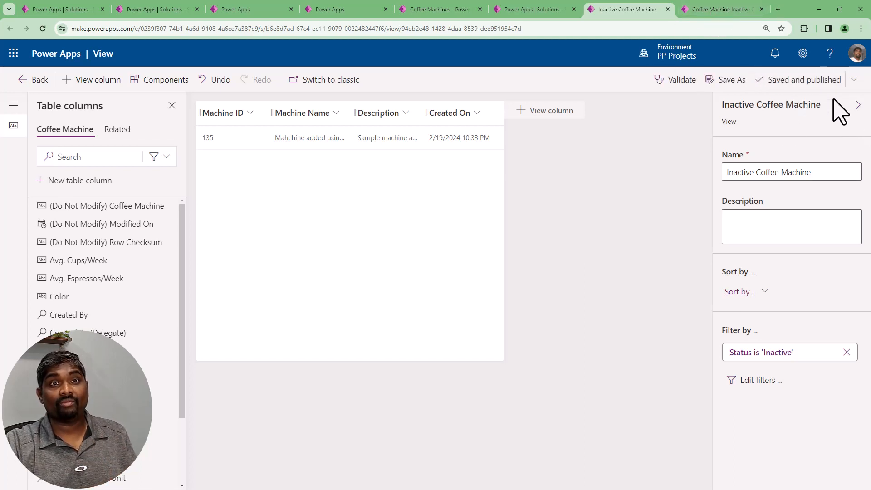
Reload the running Coffee Machines app and compare its Inactive Coffee Machine list with the columns in the view designer
{"action": "left_click", "coordinate": [705, 12]}
{"action": "left_click", "coordinate": [42, 28]}
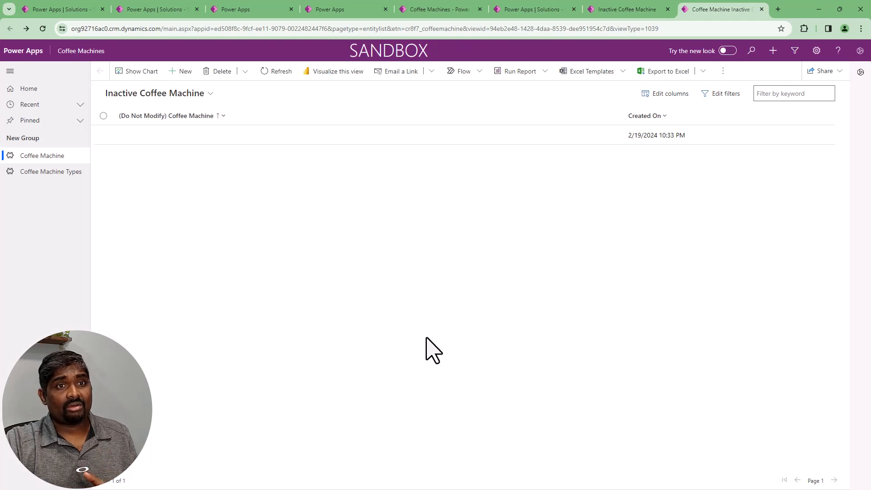
{"action": "left_click", "coordinate": [42, 28]}
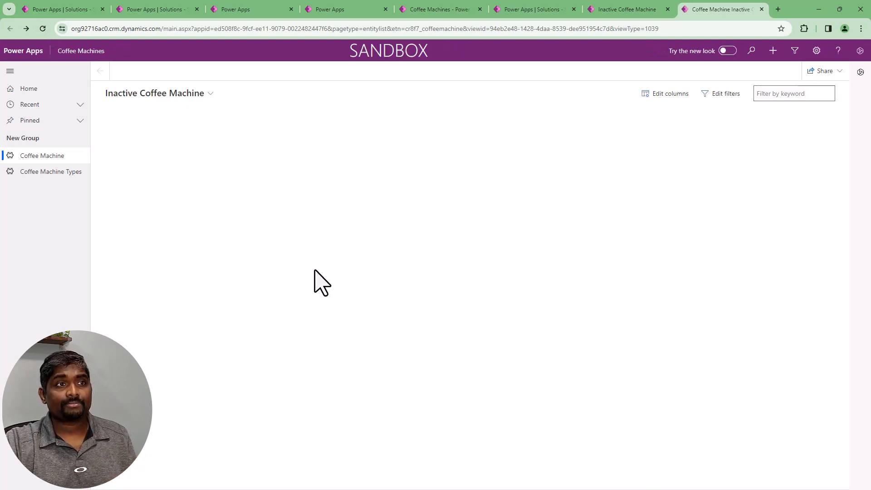
{"action": "left_click", "coordinate": [43, 29]}
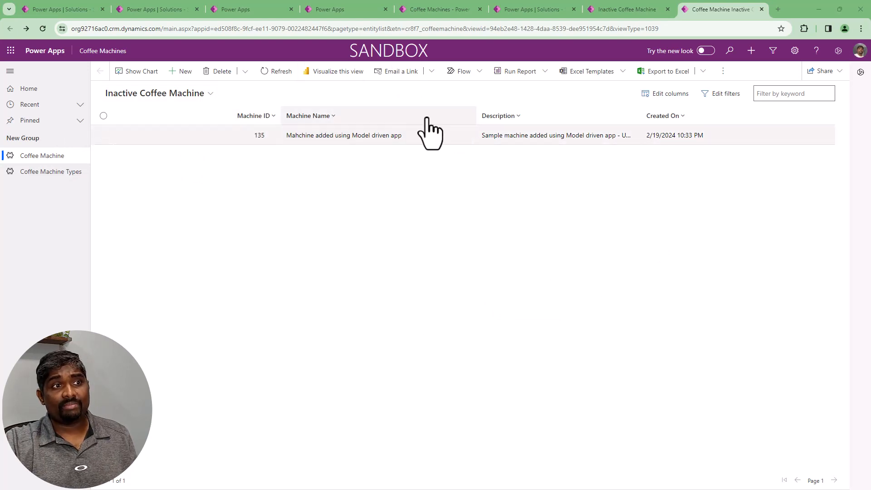
{"action": "left_click", "coordinate": [624, 10]}
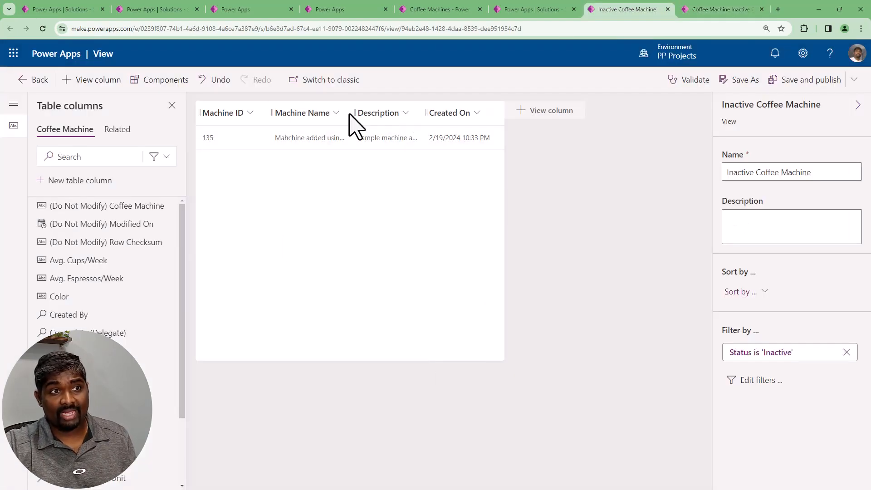
{"action": "left_click", "coordinate": [683, 9]}
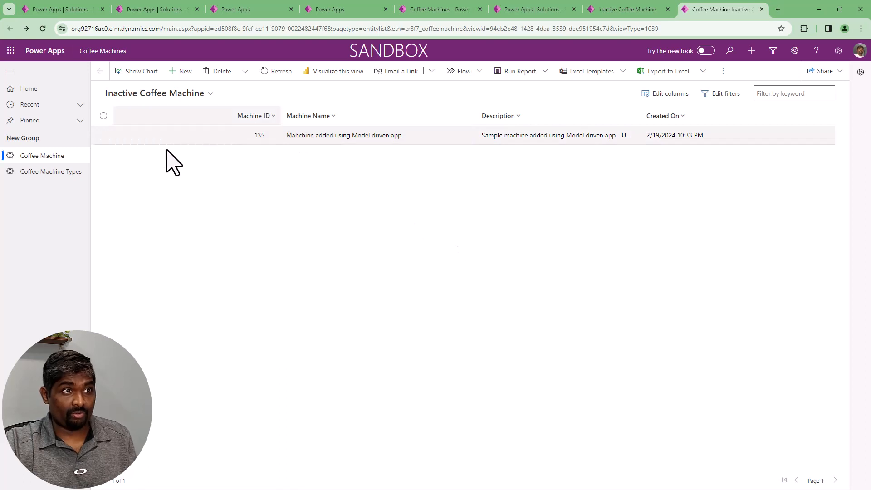
Switch the app's list to the Active Coffee Machine view and open a blank new-record form to examine its fields
{"action": "left_click", "coordinate": [155, 138]}
{"action": "left_click", "coordinate": [136, 94]}
{"action": "left_click", "coordinate": [139, 132]}
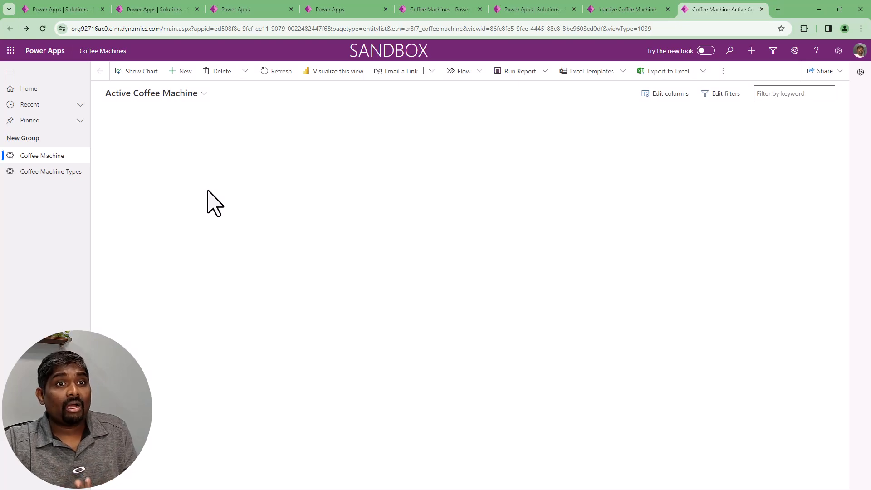
{"action": "left_click", "coordinate": [180, 73]}
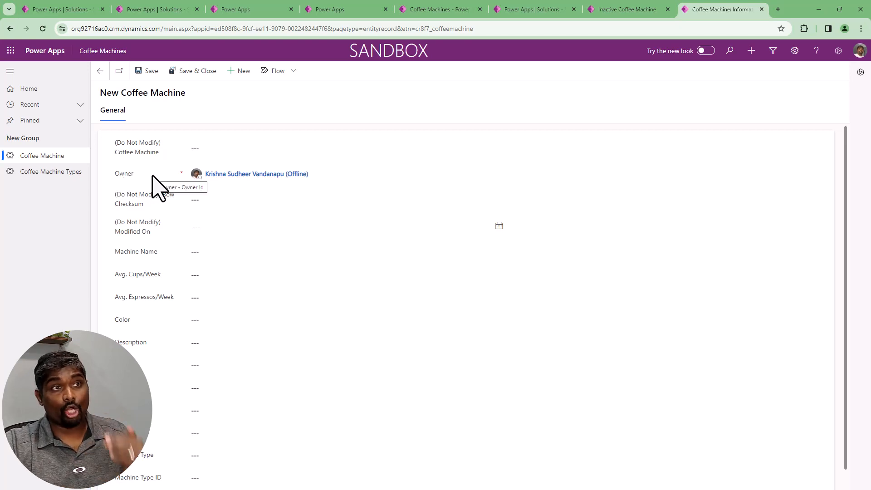
{"action": "scroll", "coordinate": [261, 313], "scroll_direction": "down", "scroll_amount": 1}
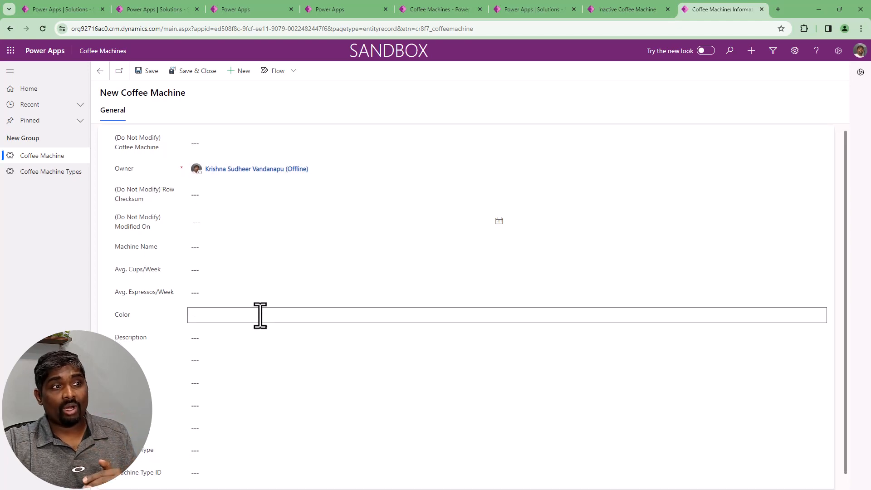
Close the Inactive Coffee Machine view designer and mark the view editing as done in the solution
{"action": "left_click", "coordinate": [610, 10]}
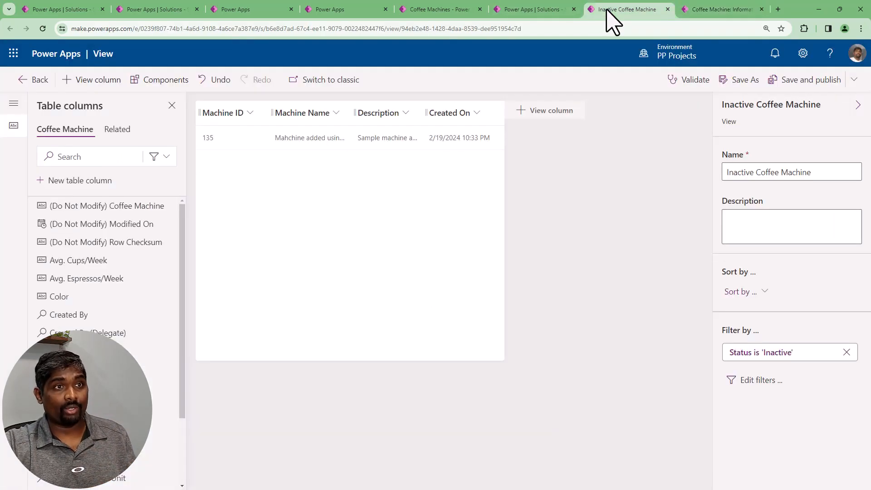
{"action": "left_click", "coordinate": [667, 9]}
{"action": "left_click", "coordinate": [536, 7]}
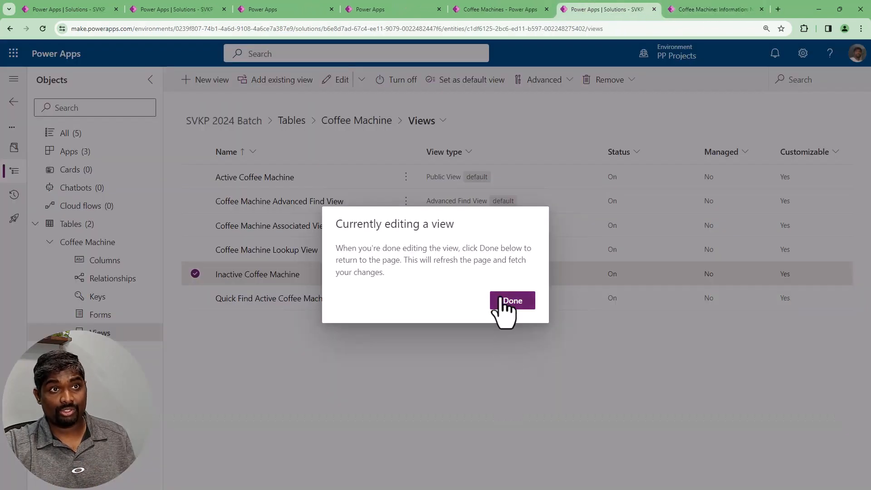
{"action": "left_click", "coordinate": [506, 300]}
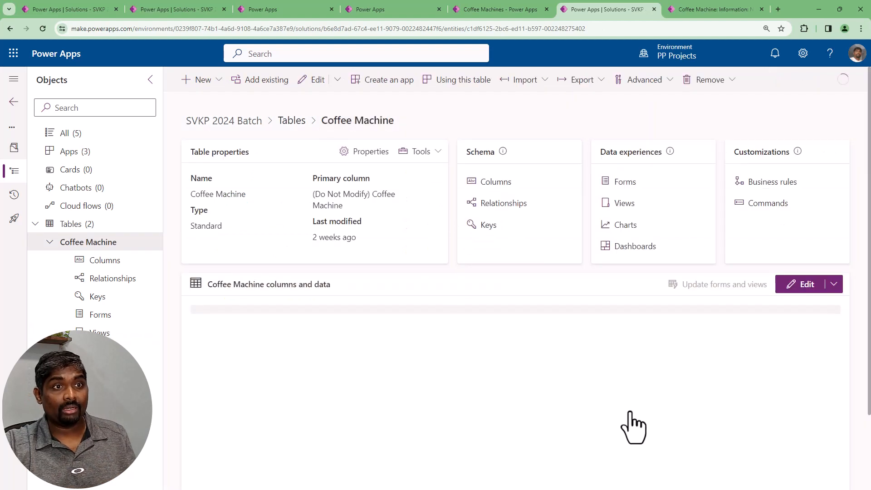
Open the Coffee Machine table's forms and edit the Information form of type Main in a new tab
{"action": "left_click", "coordinate": [630, 183]}
{"action": "left_click", "coordinate": [370, 228]}
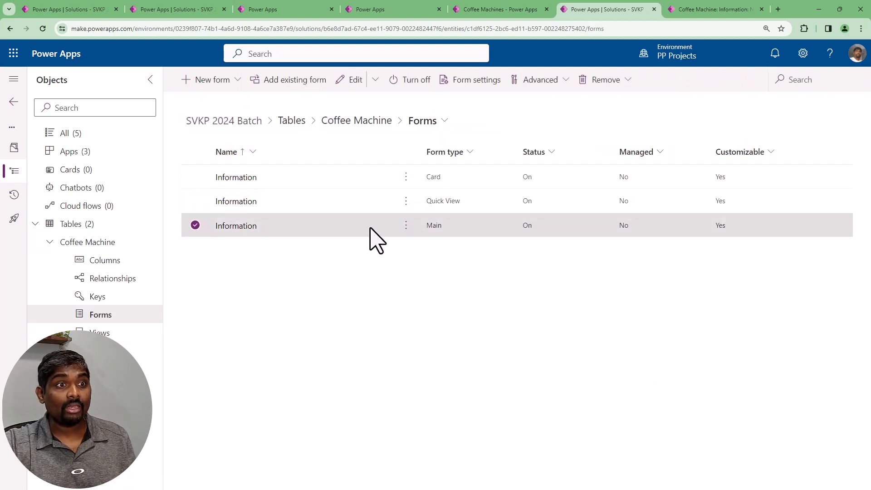
{"action": "left_click", "coordinate": [407, 227]}
{"action": "mouse_move", "coordinate": [492, 248]}
{"action": "left_click", "coordinate": [539, 267]}
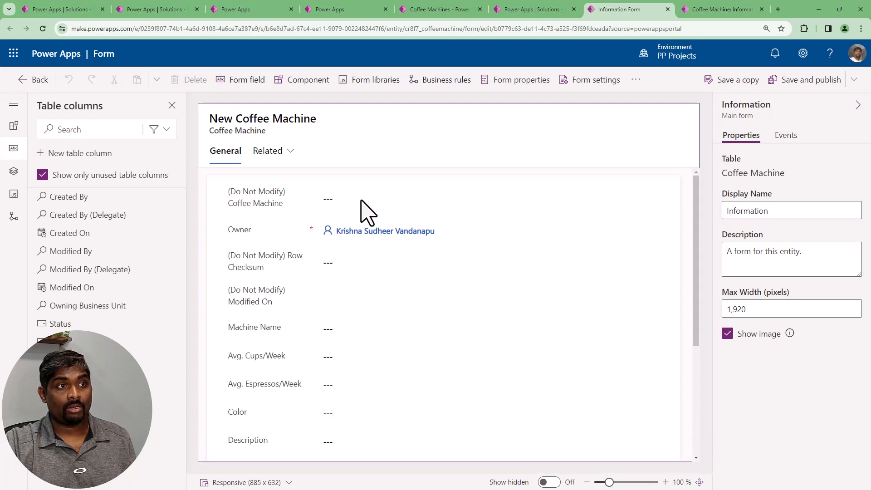
Look over the main form's fields and delete the (Do Not Modify) Coffee Machine field
{"action": "left_click", "coordinate": [361, 202]}
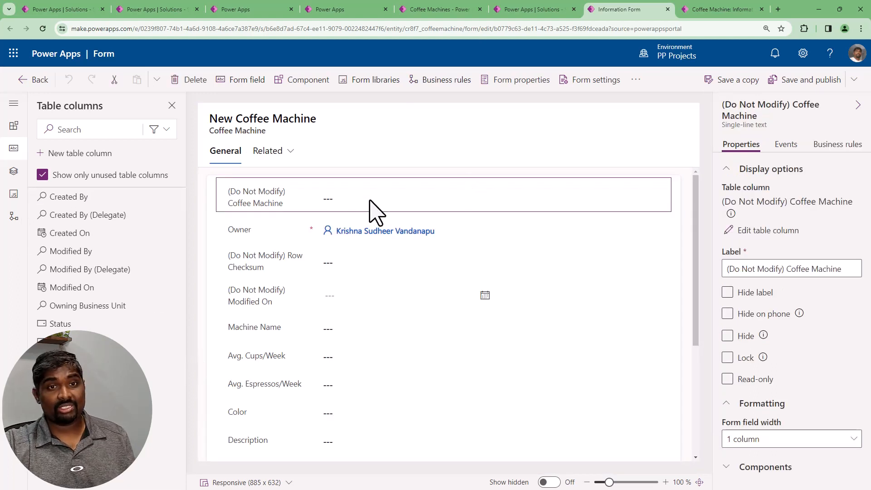
{"action": "scroll", "coordinate": [380, 412], "scroll_direction": "down", "scroll_amount": 4}
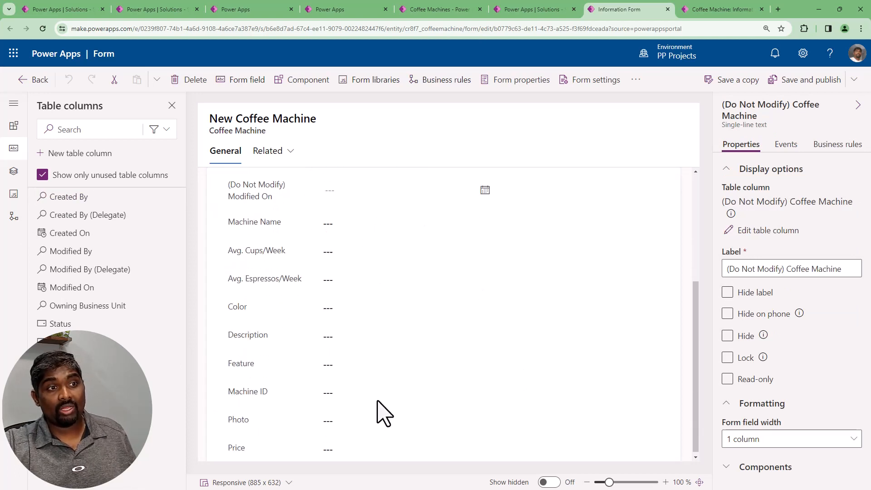
{"action": "scroll", "coordinate": [384, 413], "scroll_direction": "up", "scroll_amount": 2}
{"action": "scroll", "coordinate": [381, 413], "scroll_direction": "up", "scroll_amount": 2}
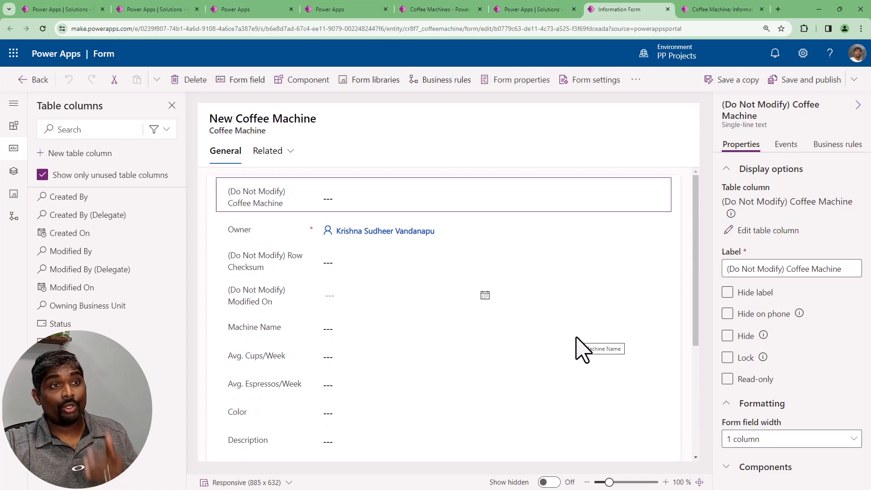
{"action": "left_click", "coordinate": [357, 273]}
{"action": "left_click", "coordinate": [378, 199]}
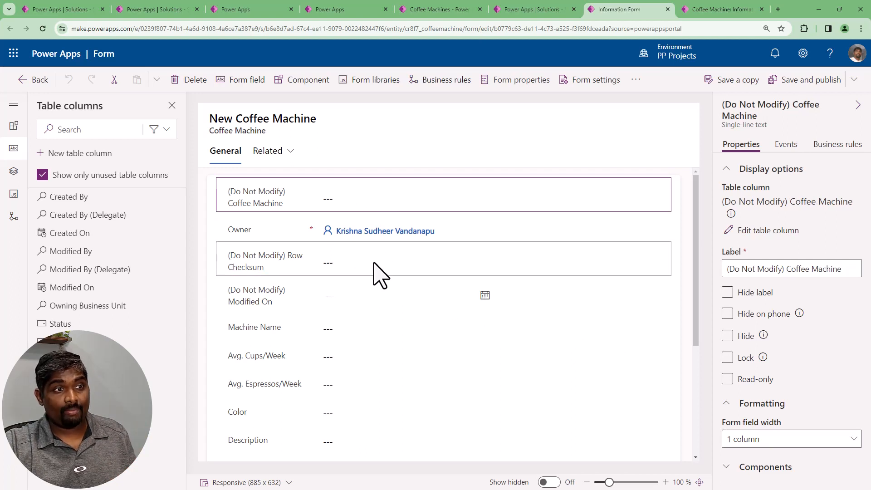
{"action": "left_click", "coordinate": [373, 263]}
{"action": "left_click", "coordinate": [393, 200]}
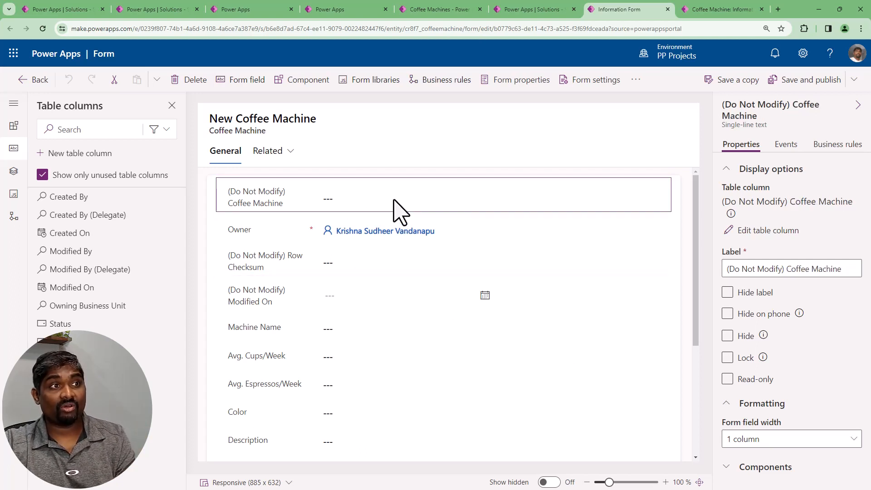
{"action": "left_click", "coordinate": [180, 80]}
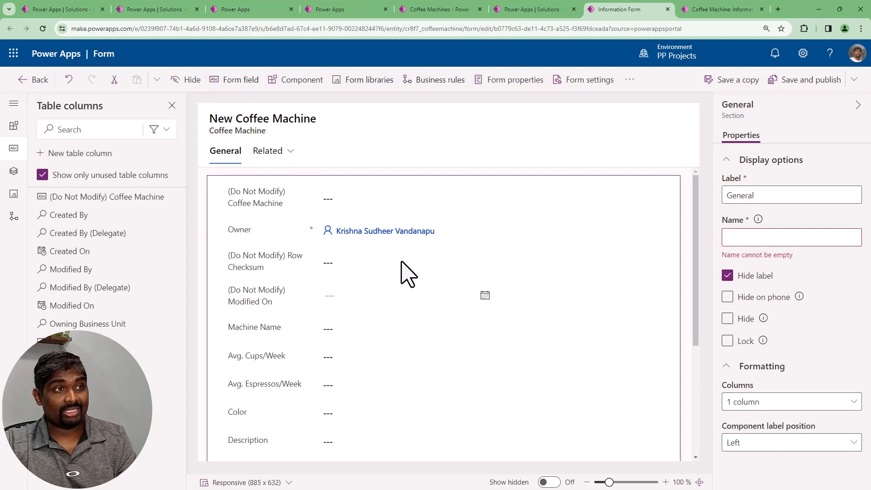
Delete the (Do Not Modify) Row Checksum and (Do Not Modify) Modified On fields from the form and review the remaining fields
{"action": "left_click", "coordinate": [359, 226]}
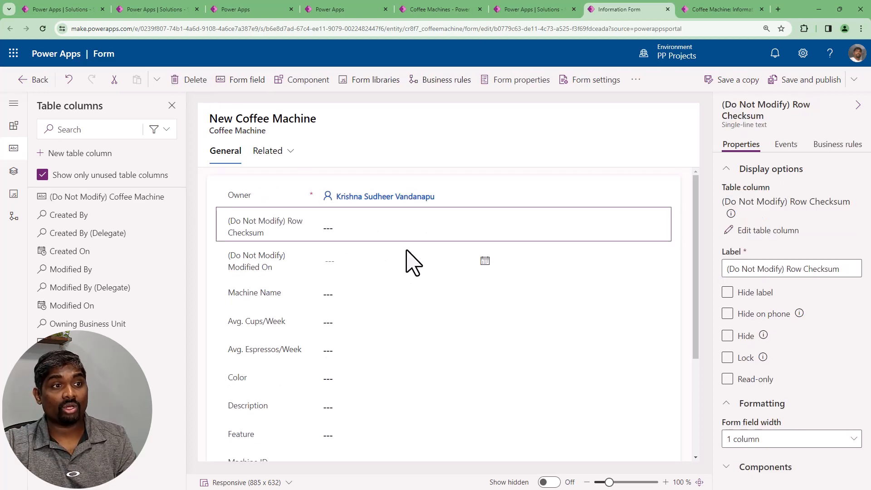
{"action": "left_click", "coordinate": [181, 80]}
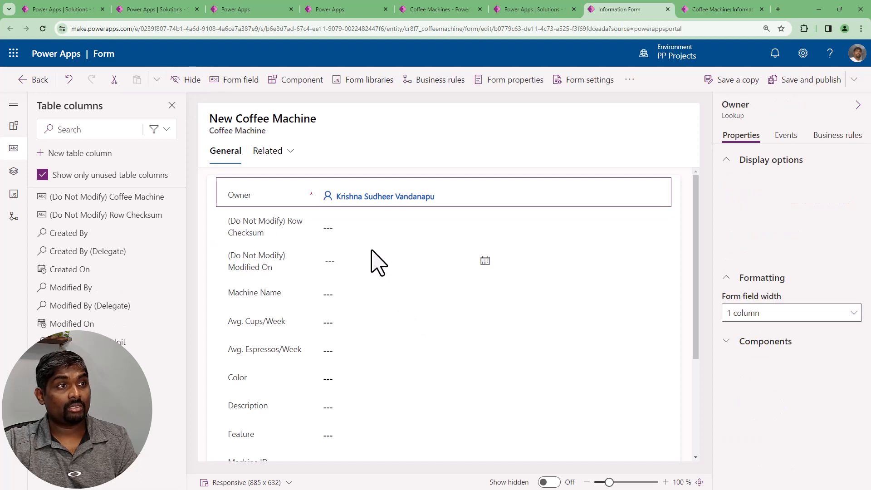
{"action": "left_click", "coordinate": [313, 232]}
{"action": "left_click", "coordinate": [194, 89]}
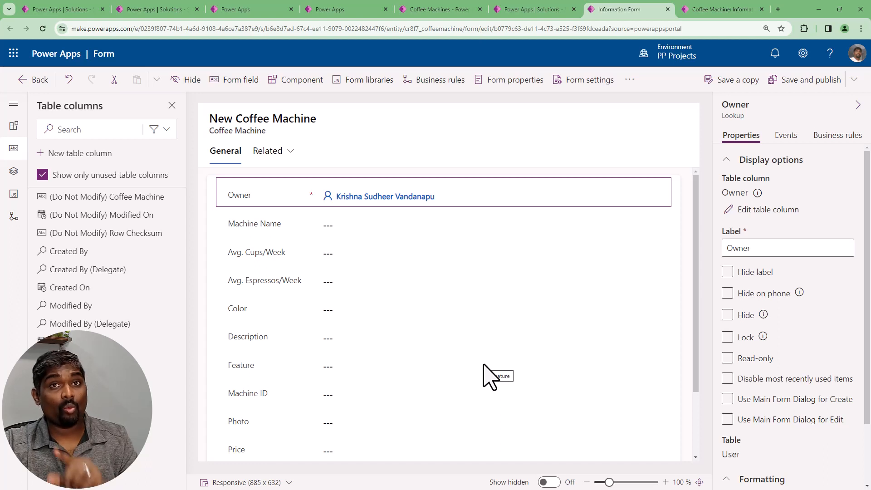
{"action": "scroll", "coordinate": [485, 377], "scroll_direction": "down", "scroll_amount": 2}
{"action": "scroll", "coordinate": [454, 318], "scroll_direction": "up", "scroll_amount": 3}
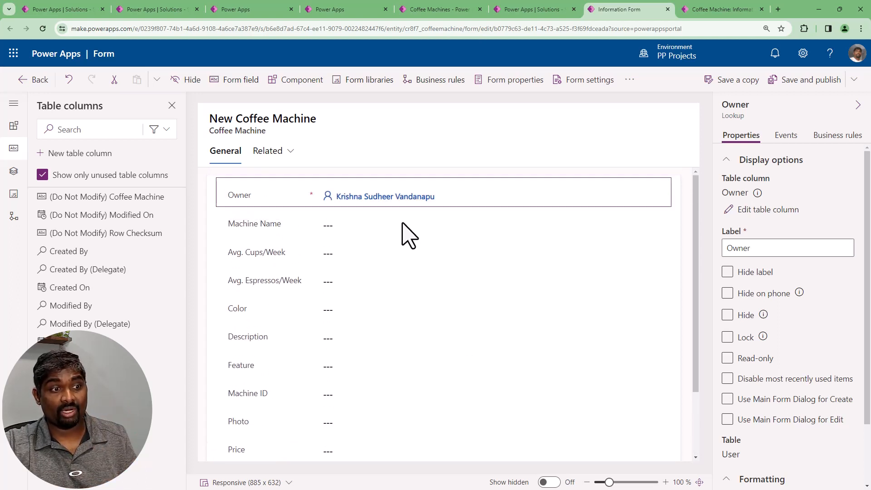
Move the Owner field to the end of the General section, below Machine Type ID, and compare with the running app's form
{"action": "left_click_drag", "start_coordinate": [442, 208], "coordinate": [459, 412]}
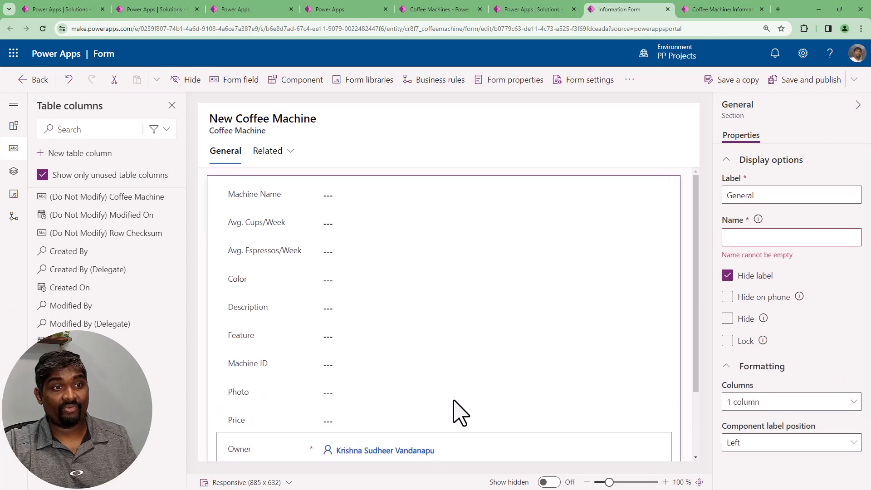
{"action": "scroll", "coordinate": [459, 412], "scroll_direction": "down", "scroll_amount": 2}
{"action": "left_click_drag", "start_coordinate": [474, 373], "coordinate": [506, 389]}
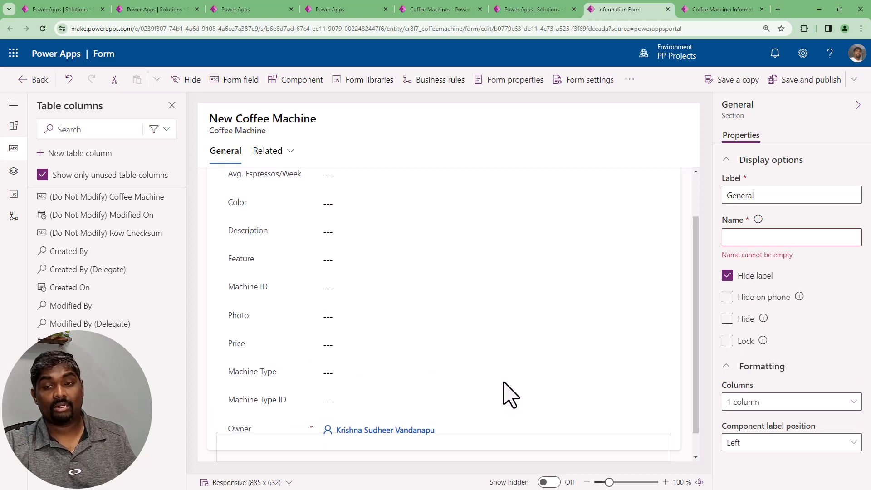
{"action": "left_click", "coordinate": [708, 9]}
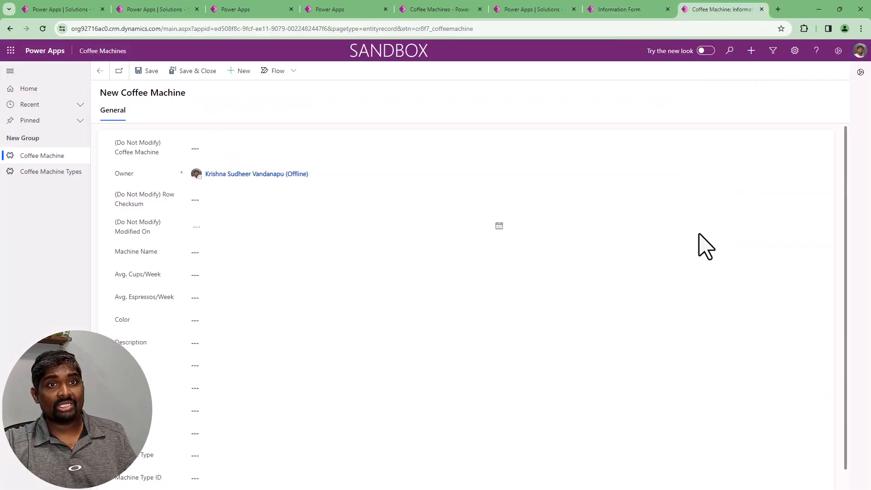
{"action": "left_click", "coordinate": [655, 9]}
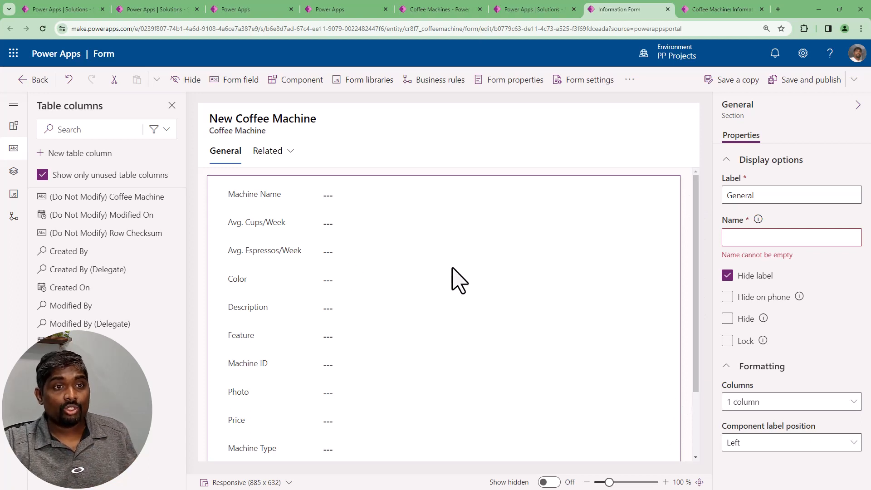
Set the General section's column formatting to 2 columns
{"action": "left_click", "coordinate": [777, 406]}
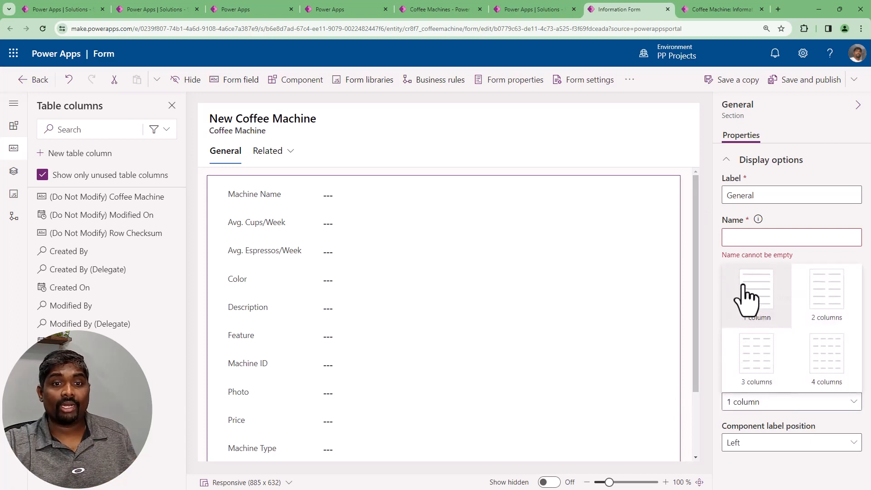
{"action": "left_click", "coordinate": [826, 299]}
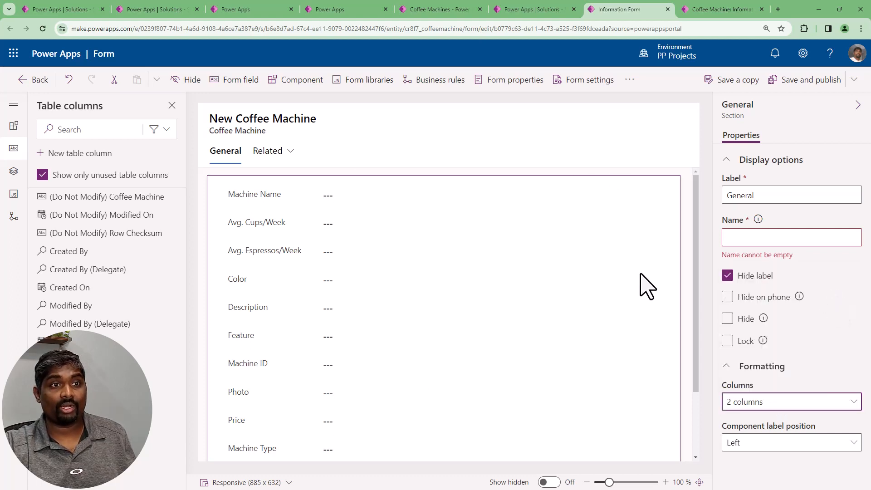
{"action": "left_click", "coordinate": [424, 202]}
{"action": "left_click", "coordinate": [400, 210]}
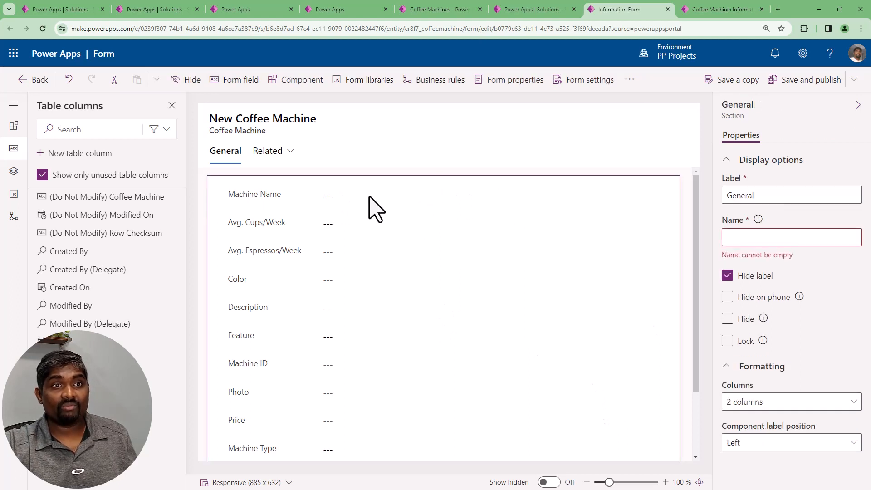
Move the Avg. Cups/Week, Color and Description fields into the section's second column
{"action": "left_click", "coordinate": [415, 200]}
{"action": "left_click", "coordinate": [288, 229]}
{"action": "left_click_drag", "start_coordinate": [375, 233], "coordinate": [500, 200]}
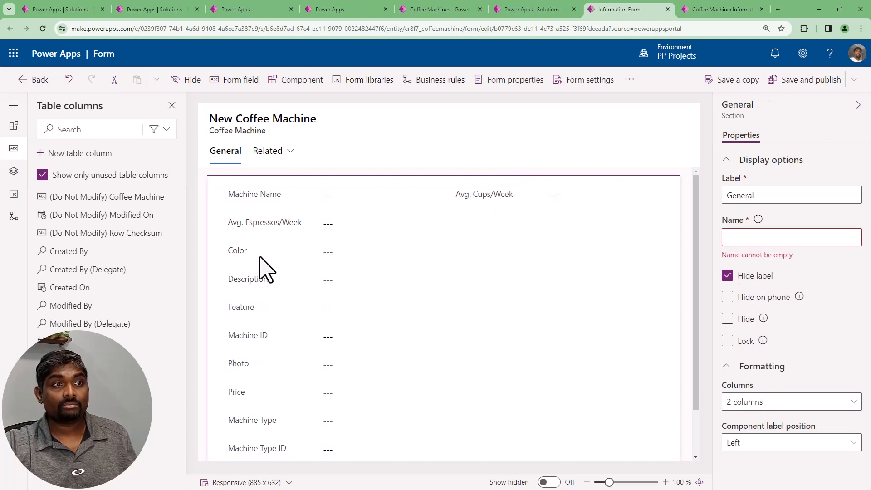
{"action": "left_click_drag", "start_coordinate": [261, 263], "coordinate": [482, 227]}
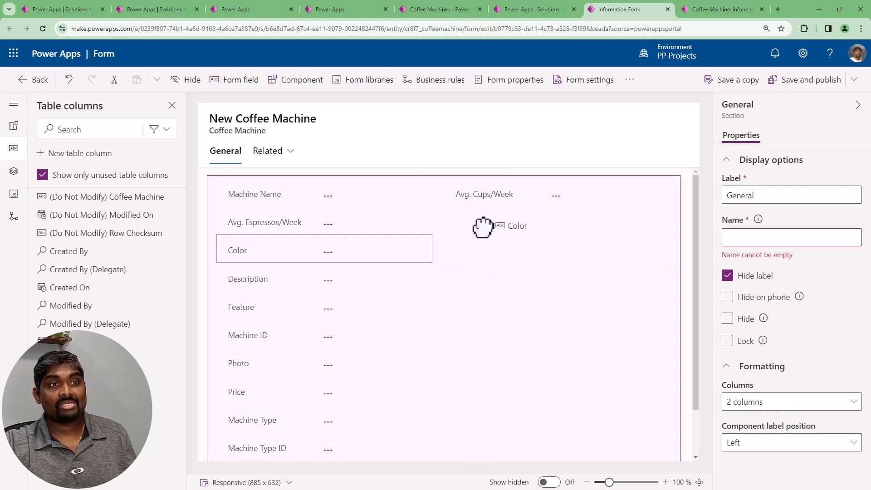
{"action": "left_click_drag", "start_coordinate": [259, 261], "coordinate": [475, 248]}
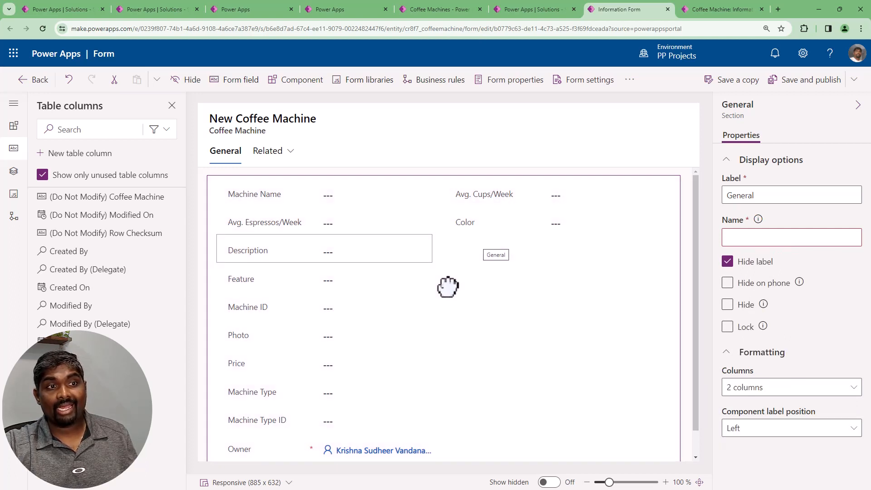
Move the Machine ID, Machine Type and Owner fields into the second column below Description
{"action": "left_click_drag", "start_coordinate": [297, 280], "coordinate": [487, 268]}
{"action": "left_click_drag", "start_coordinate": [465, 310], "coordinate": [467, 307]}
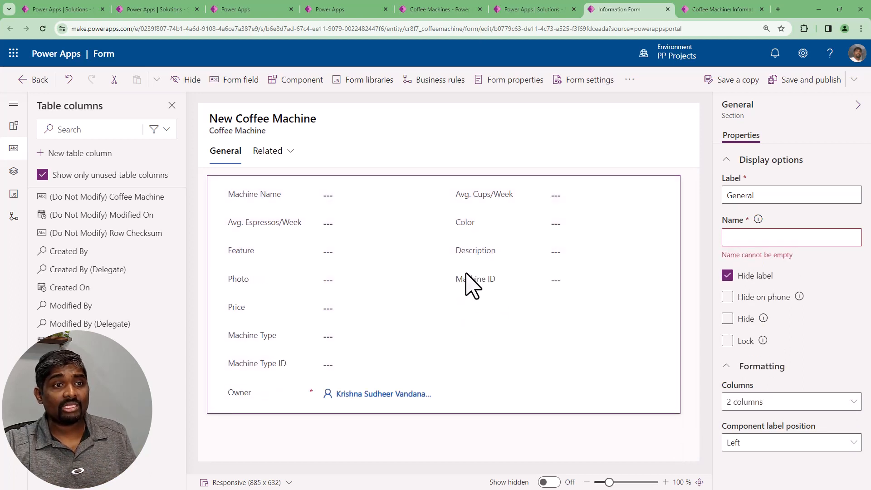
{"action": "left_click_drag", "start_coordinate": [255, 337], "coordinate": [498, 303]}
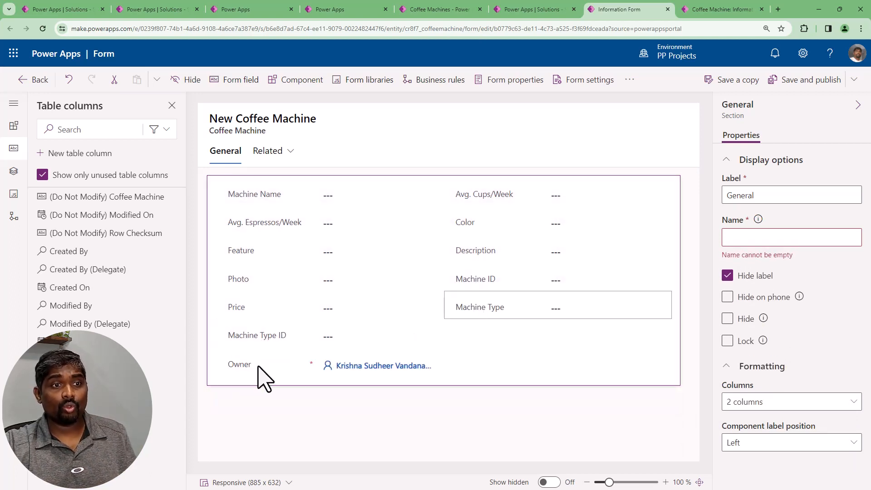
{"action": "left_click_drag", "start_coordinate": [421, 343], "coordinate": [487, 327]}
{"action": "left_click_drag", "start_coordinate": [418, 371], "coordinate": [499, 337]}
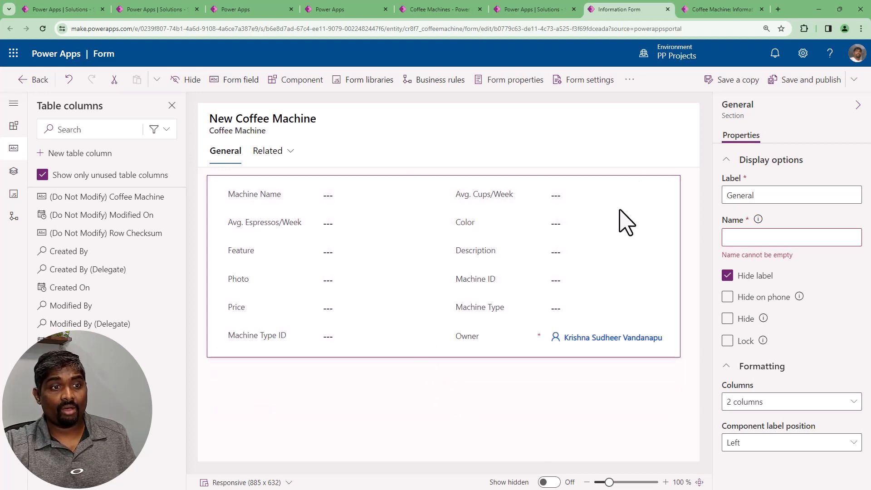
Save and publish the form, and reload the new Coffee Machine record page in the running app to check the layout
{"action": "left_click", "coordinate": [508, 397]}
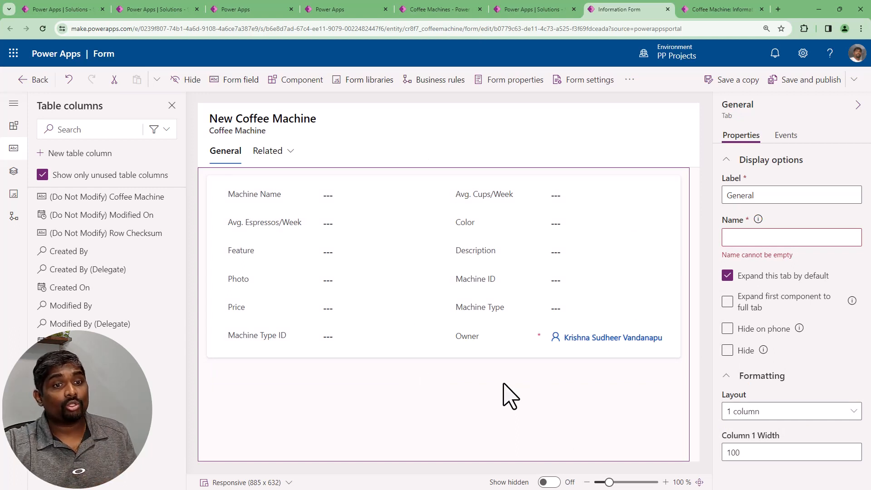
{"action": "left_click", "coordinate": [808, 84]}
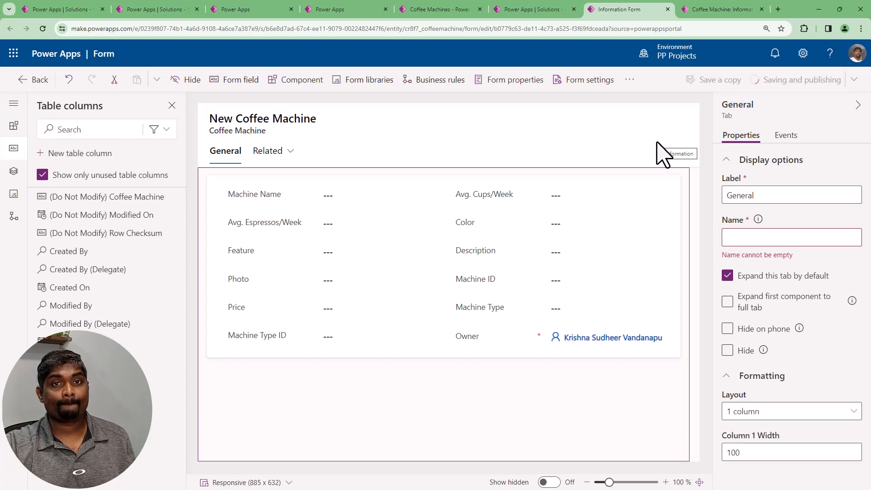
{"action": "left_click", "coordinate": [712, 9]}
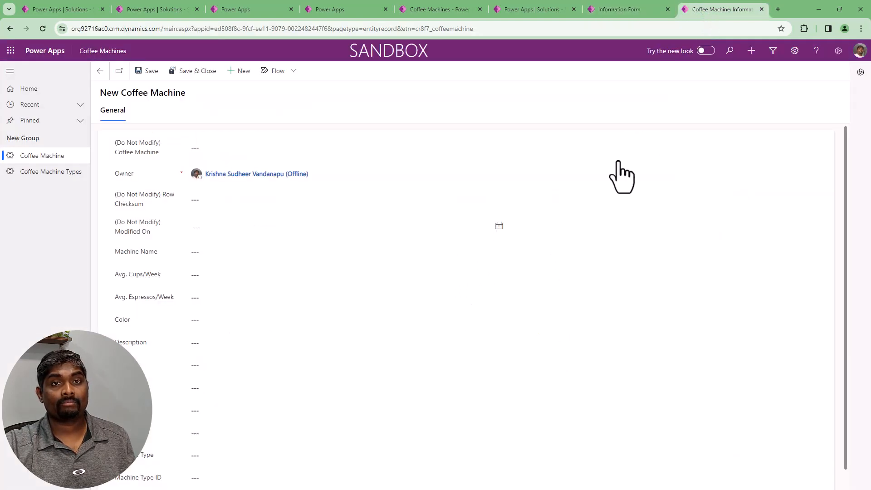
{"action": "left_click", "coordinate": [43, 28]}
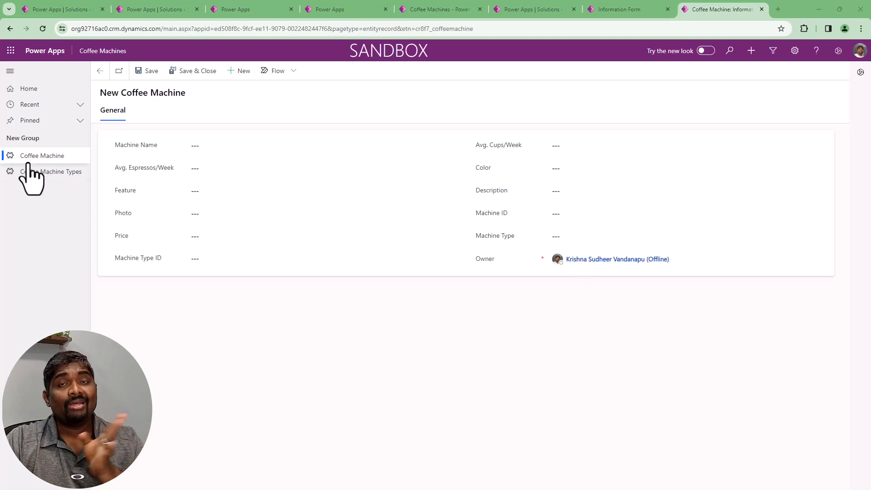
Look over the app's Active Coffee Machine list and the Coffee Machine table's overview page in the solution
{"action": "left_click", "coordinate": [100, 72]}
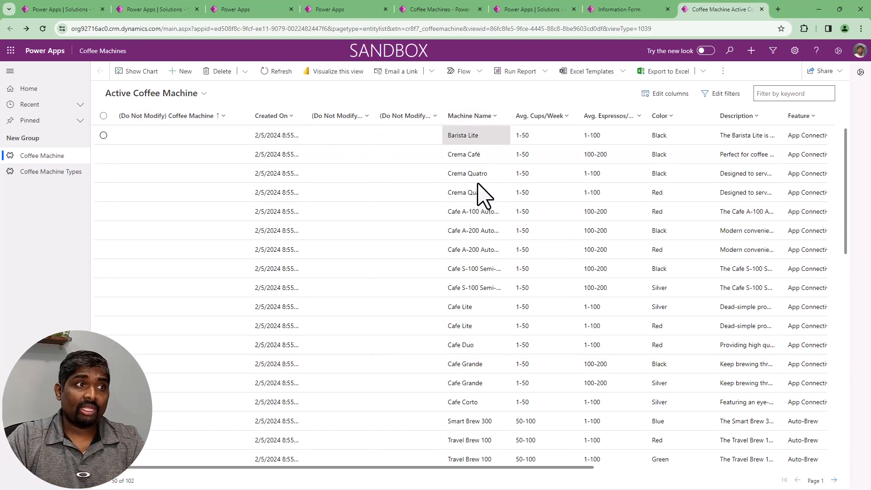
{"action": "left_click", "coordinate": [615, 10]}
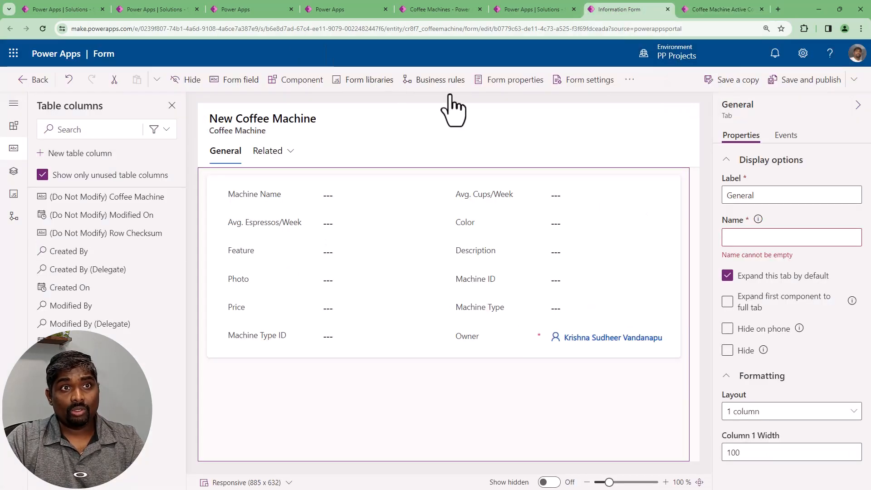
{"action": "left_click", "coordinate": [535, 10]}
{"action": "left_click", "coordinate": [512, 301]}
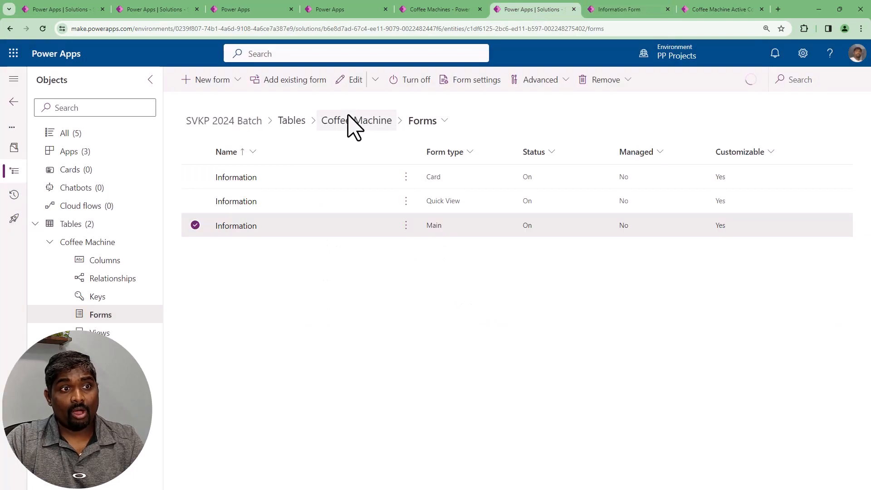
{"action": "left_click", "coordinate": [348, 120]}
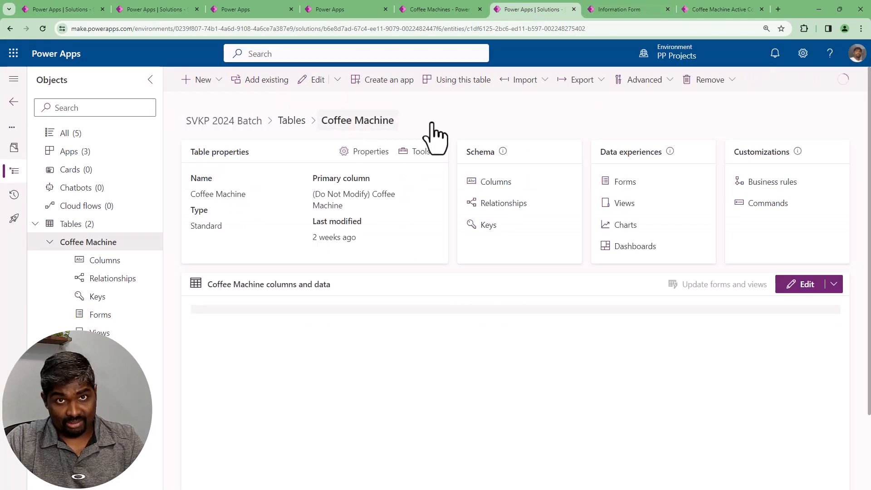
{"action": "left_click", "coordinate": [707, 7]}
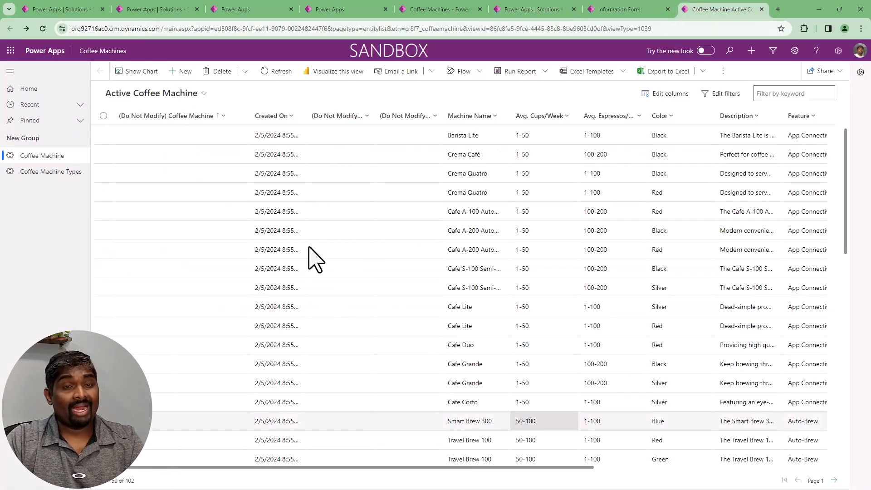